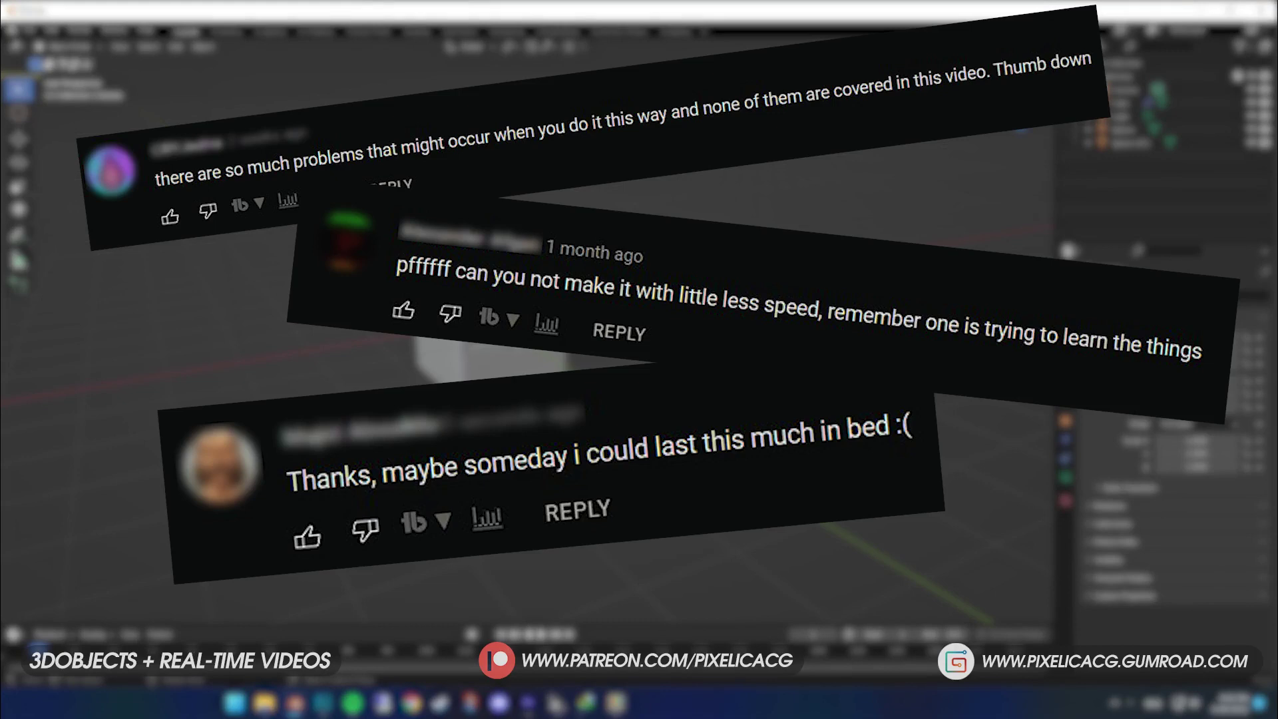
Step: Try a 0.14 m tip diameter and a different diameter scale for the hair strands, and preview Simple children
key(ctrl+z)
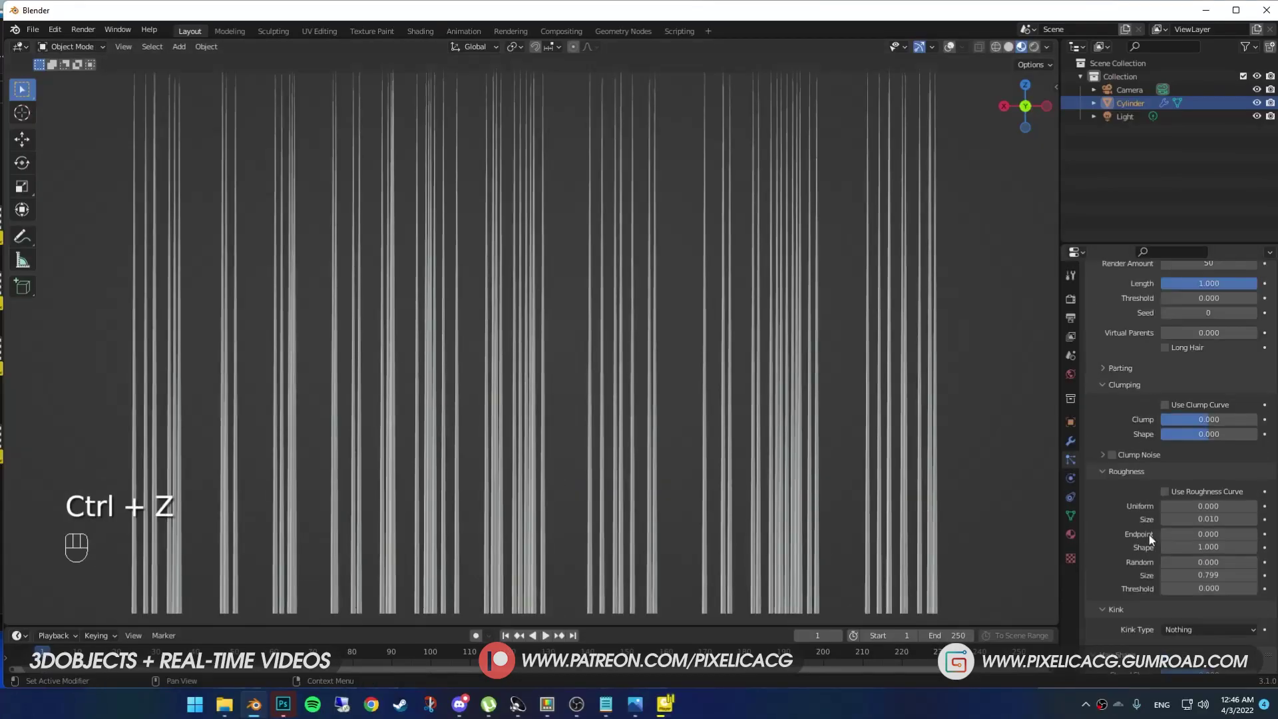
key(F10)
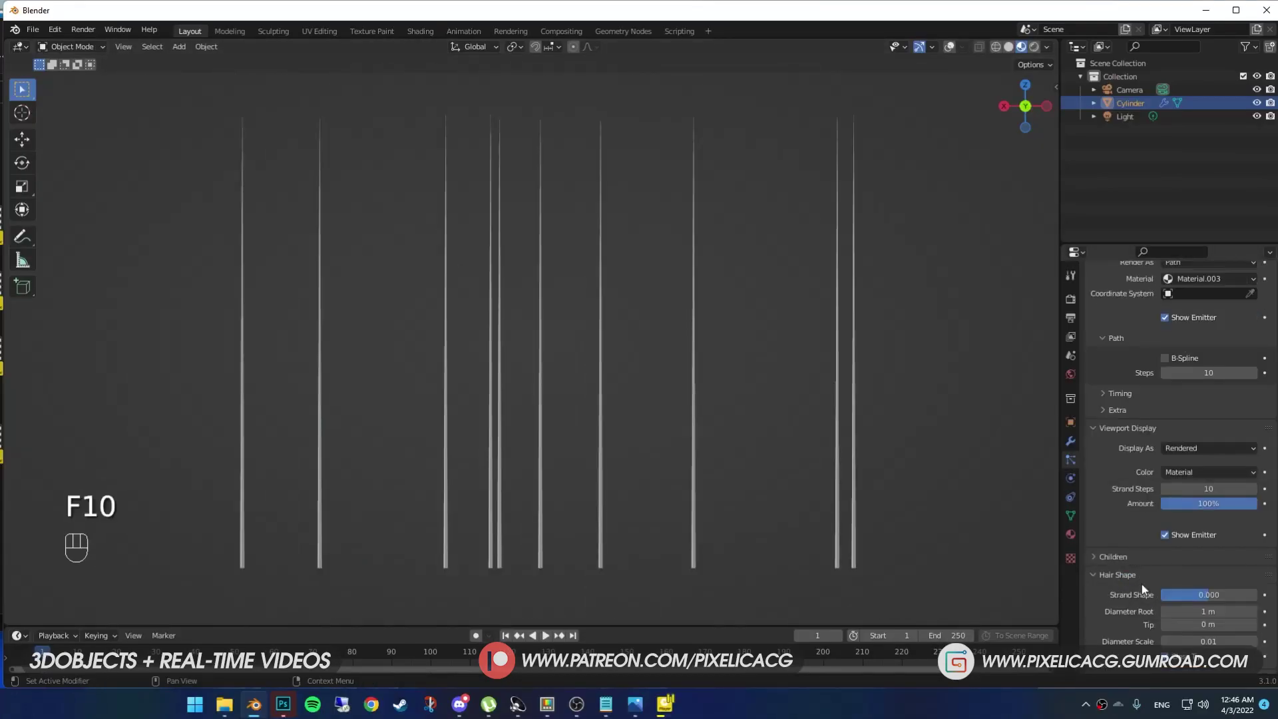
scroll(1141, 584, down, 1)
drag(1208, 584, 1251, 597)
key(ctrl+z)
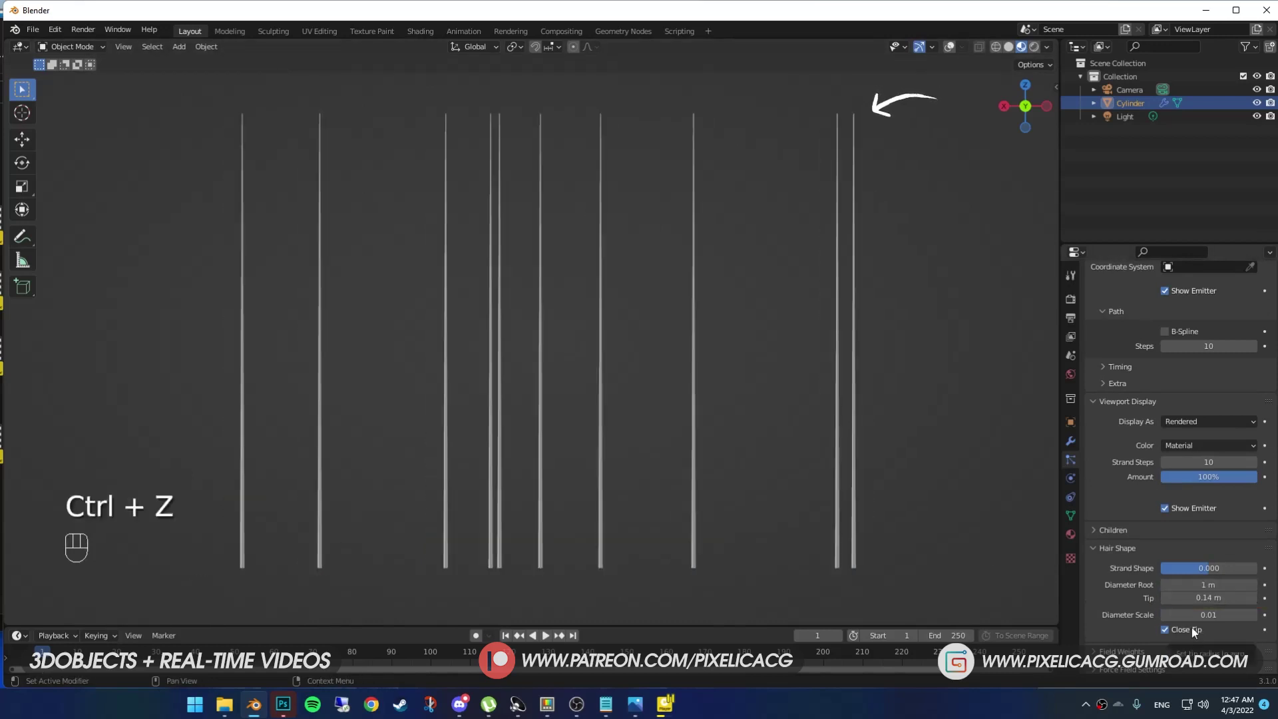
drag(1201, 615, 1221, 614)
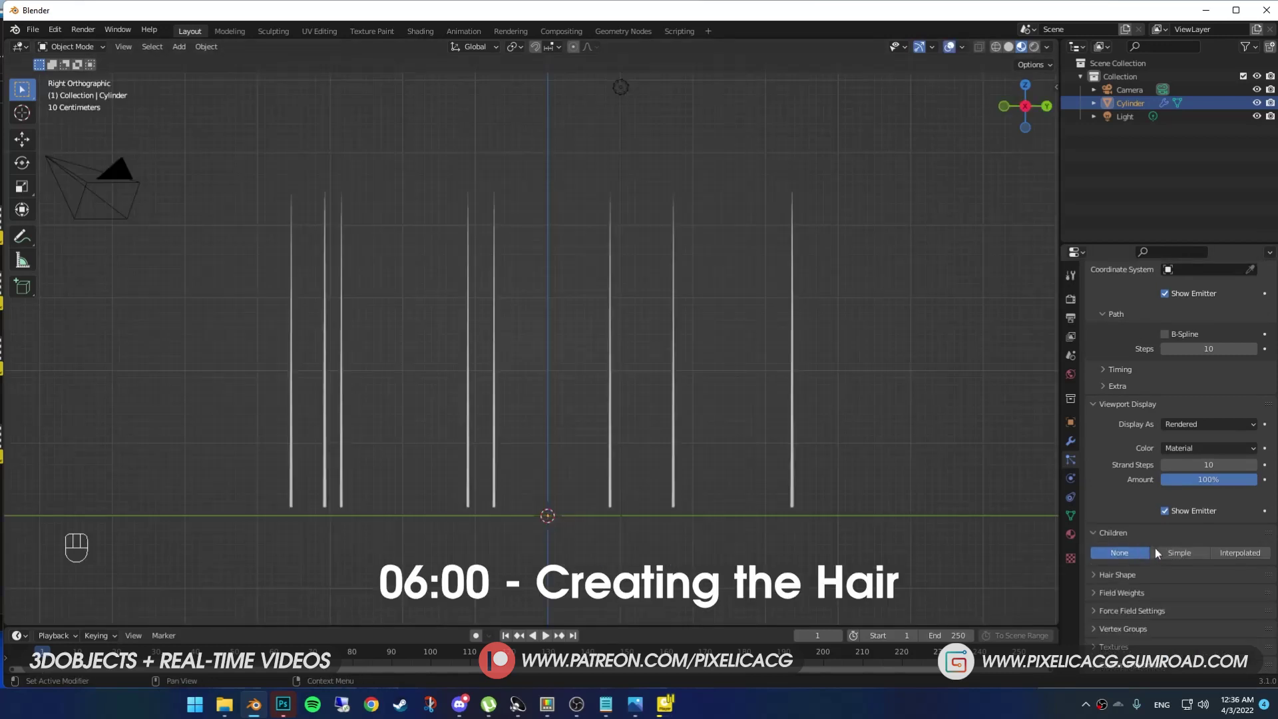
click(1168, 553)
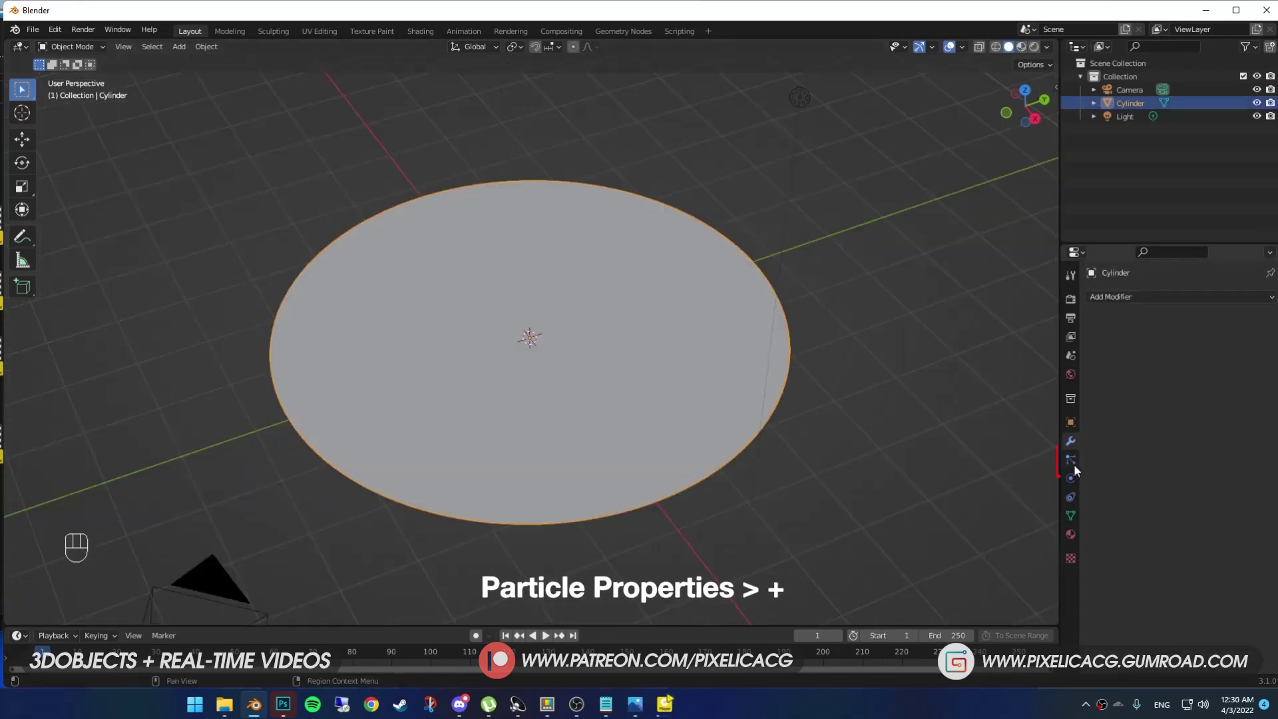
Step: Add a particle system to the flat cylinder and set its type to Hair
click(1070, 459)
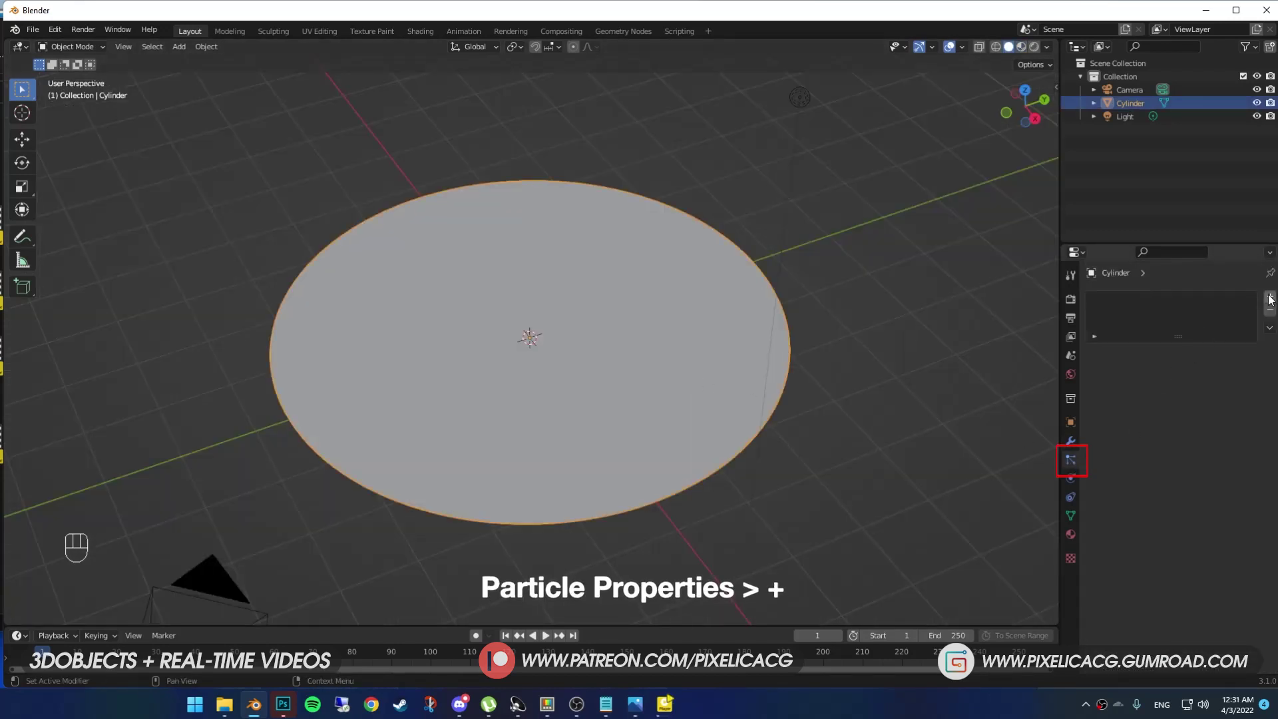
click(1269, 299)
click(1198, 370)
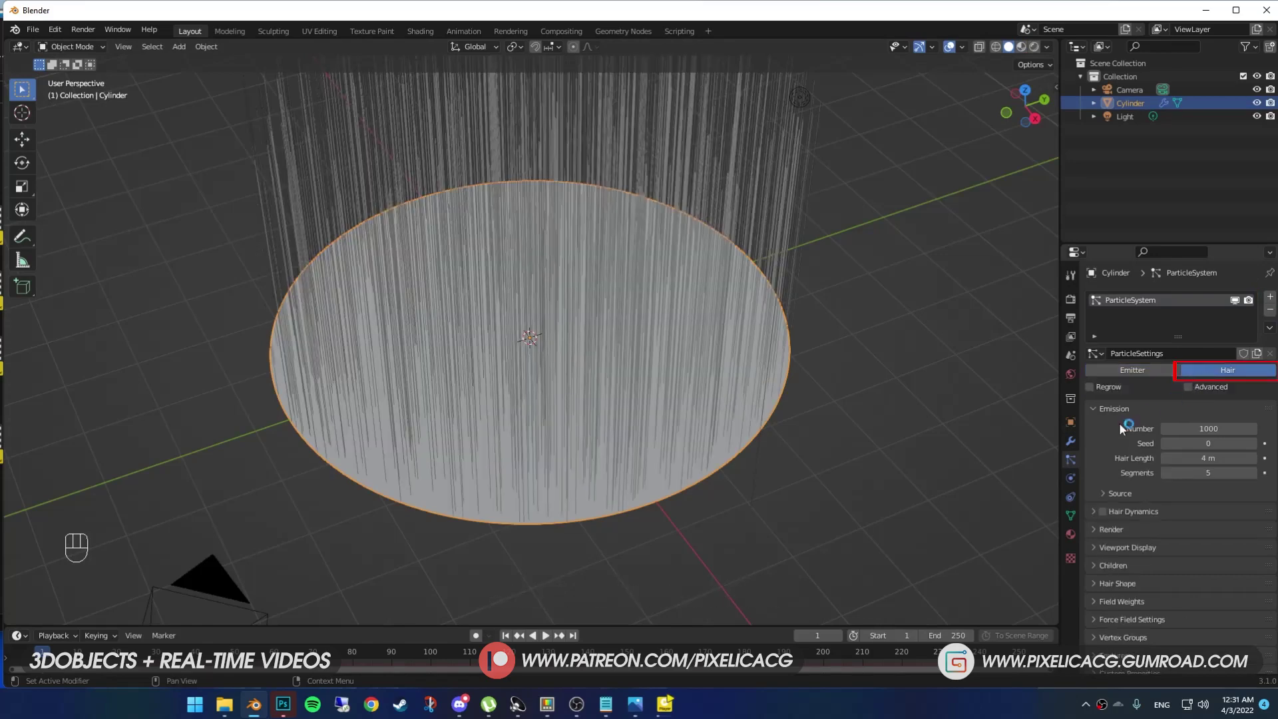
Step: Set the number of emitted hair particles to 50
shift+middle_drag(771, 398, 757, 417)
scroll(757, 417, up, 2)
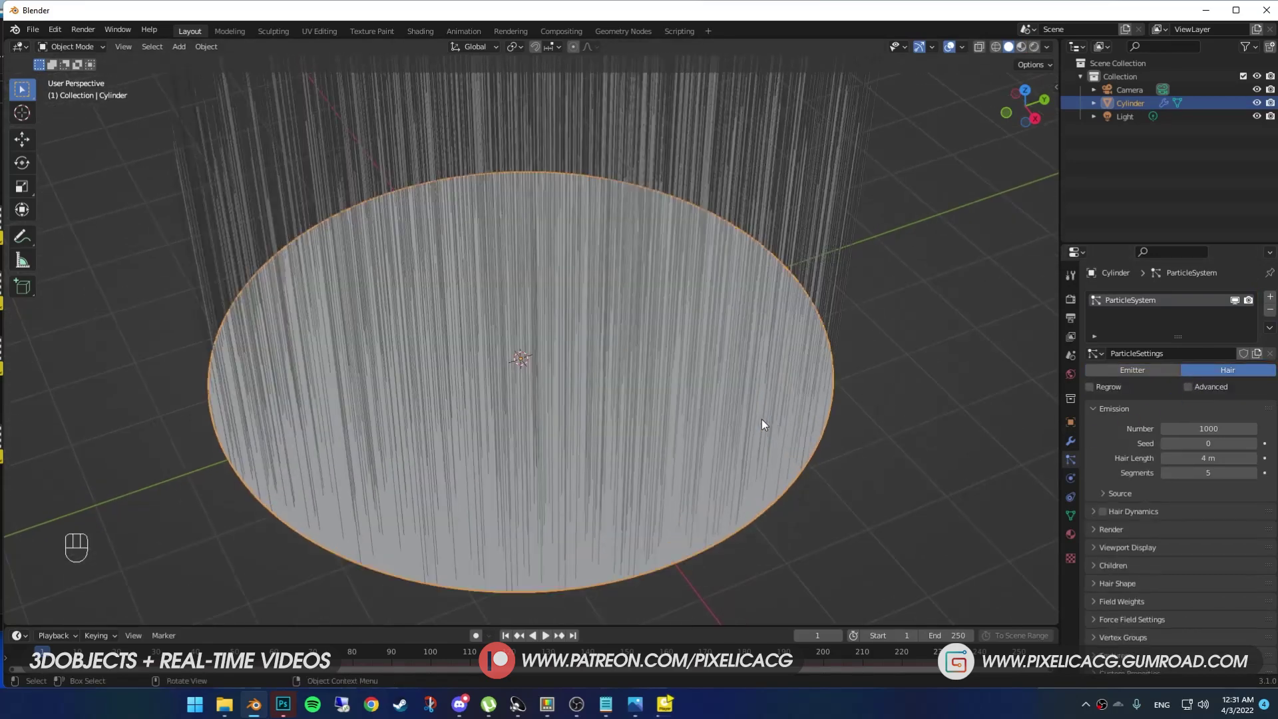
double_click(1184, 429)
text(50)
key(Return)
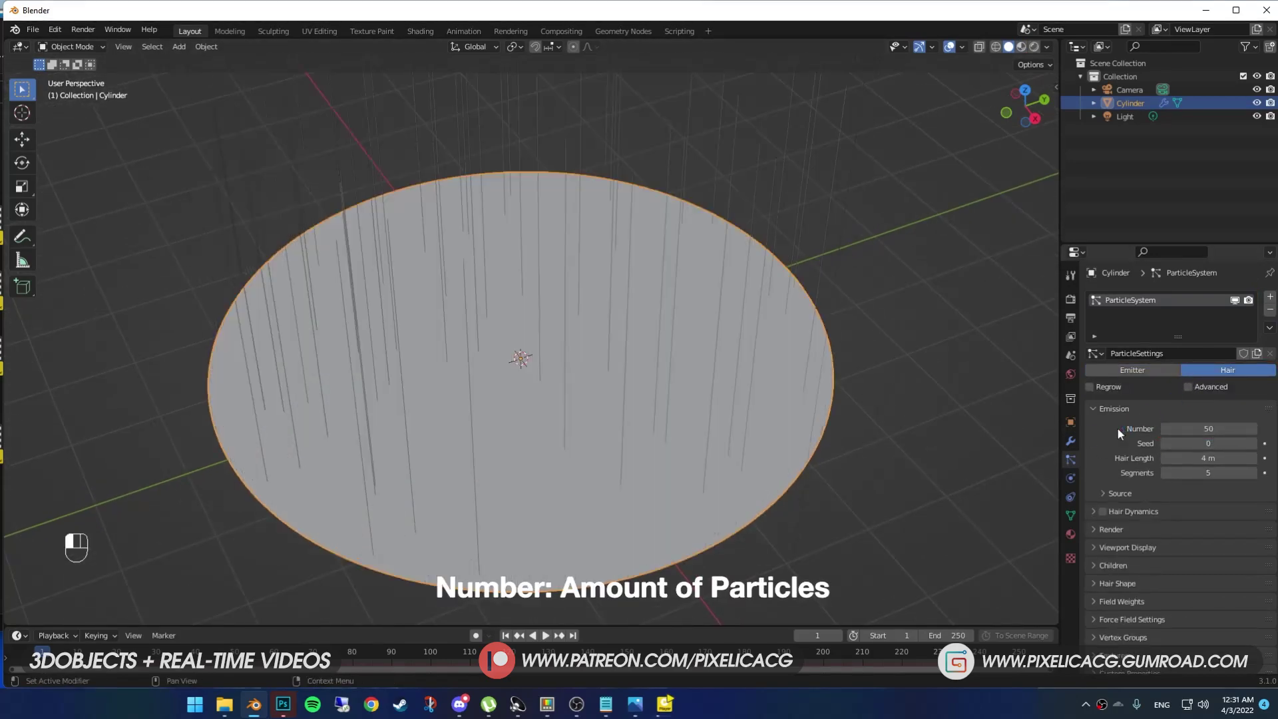
Step: Set the hair emission to 45 particles with seed 28, a hair length of 0.56 m and 10 segments
mouse_move(1207, 429)
mouse_down()
mouse_move(1171, 429)
mouse_move(1218, 429)
mouse_up()
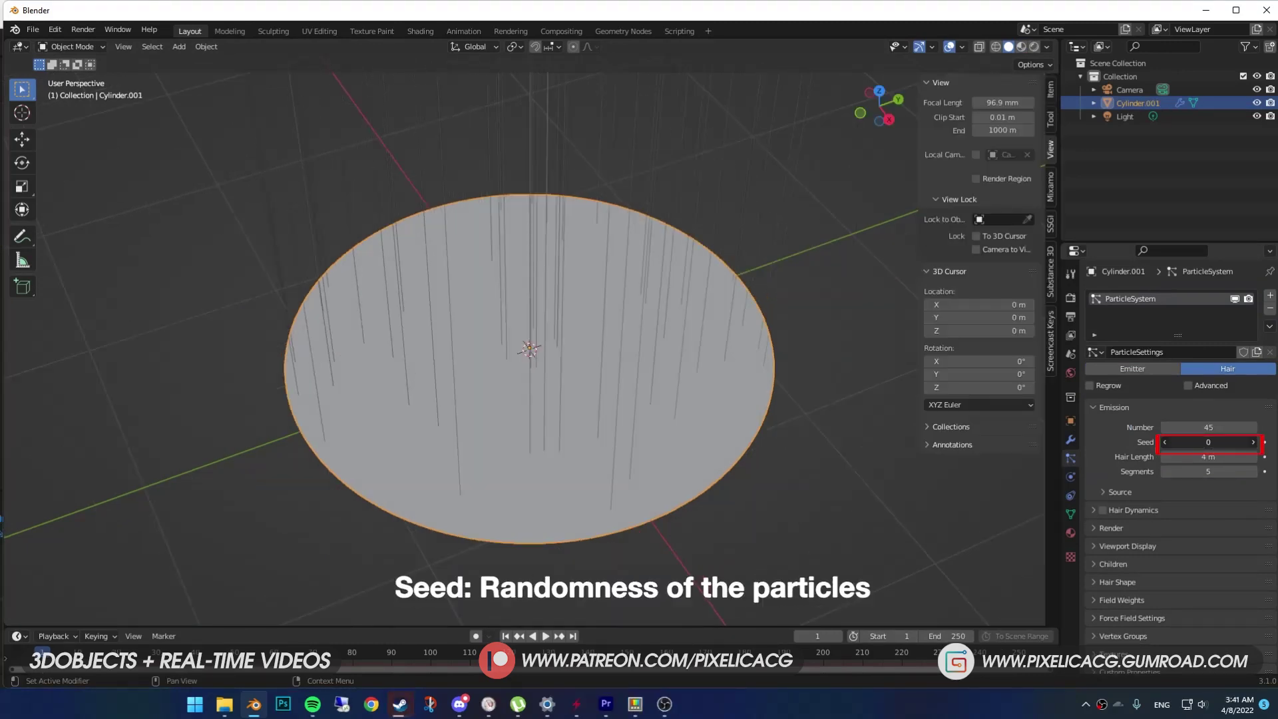
drag(1208, 442, 1238, 442)
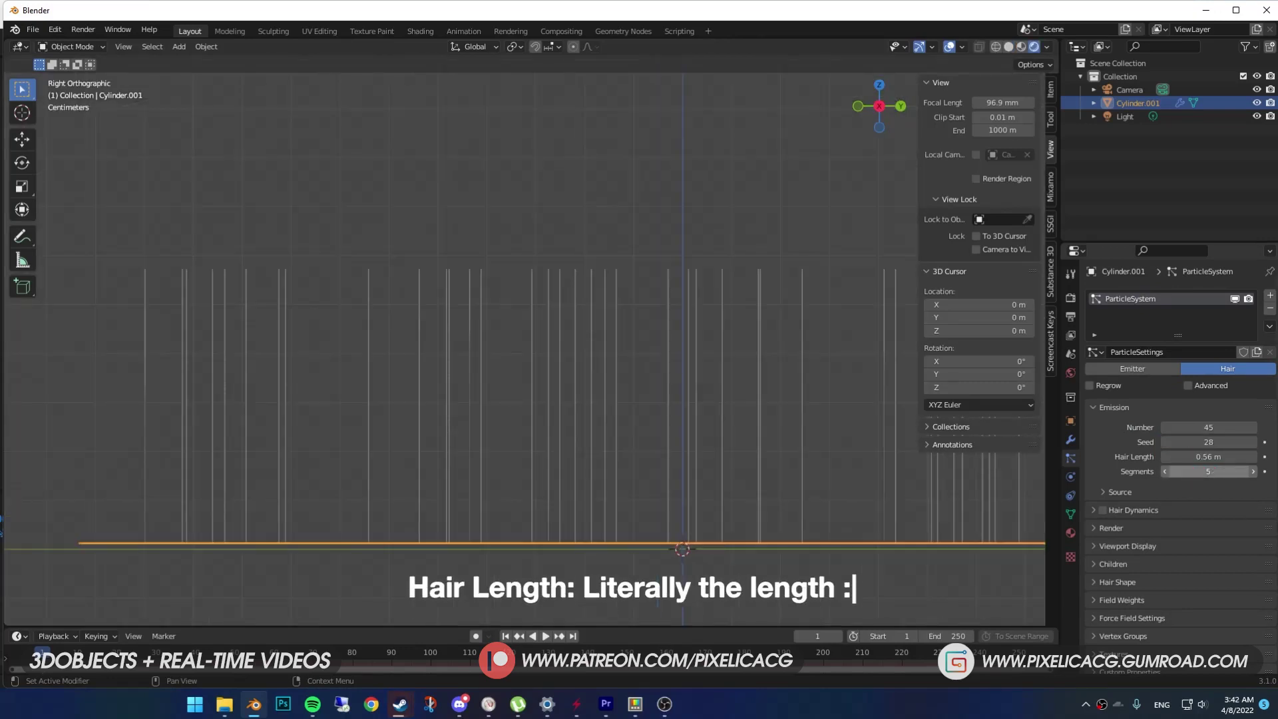
drag(1208, 471, 1231, 471)
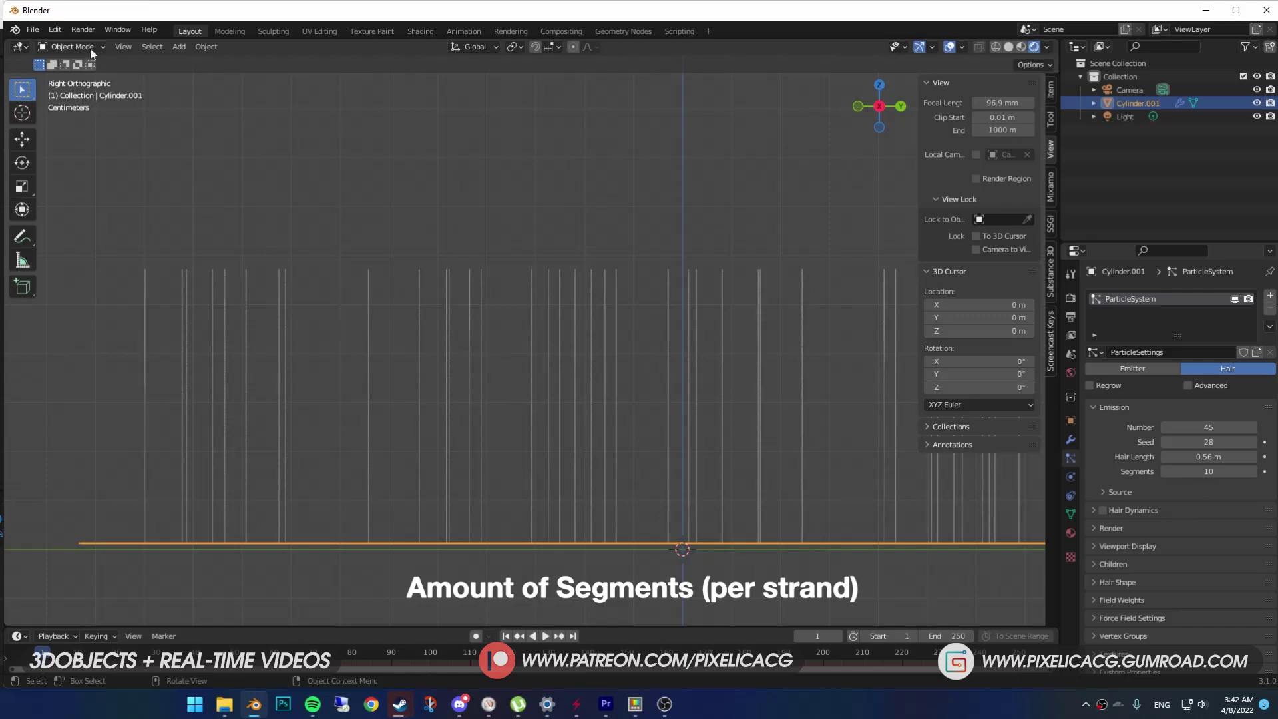
Step: Switch the cylinder to Particle Edit mode with point selection so the strands' segment points are shown
click(92, 46)
click(87, 152)
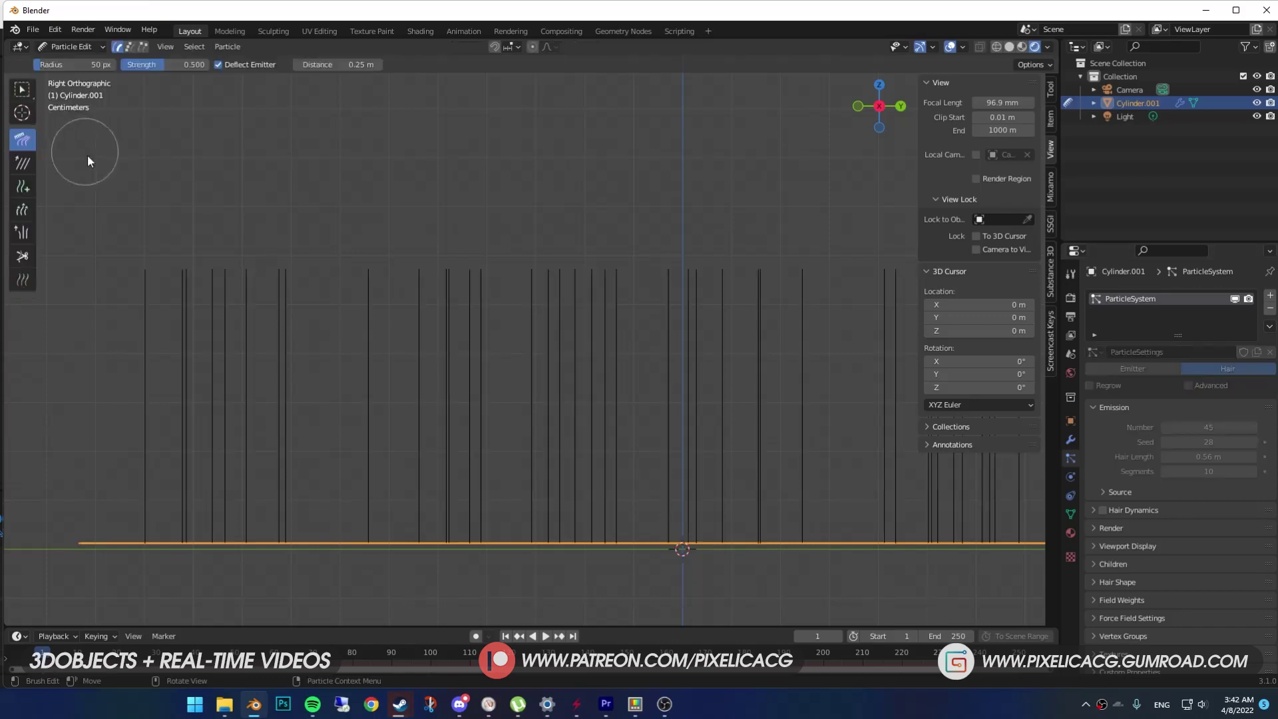
click(129, 47)
Step: Circle-select the upper points of the outermost hair strand in the side view
mouse_move(296, 319)
middle_down()
mouse_move(261, 310)
mouse_move(417, 334)
mouse_move(507, 303)
middle_up()
scroll(507, 303, up, 2)
shift+middle_drag(507, 308, 503, 291)
click(405, 207)
key(w)
key(w)
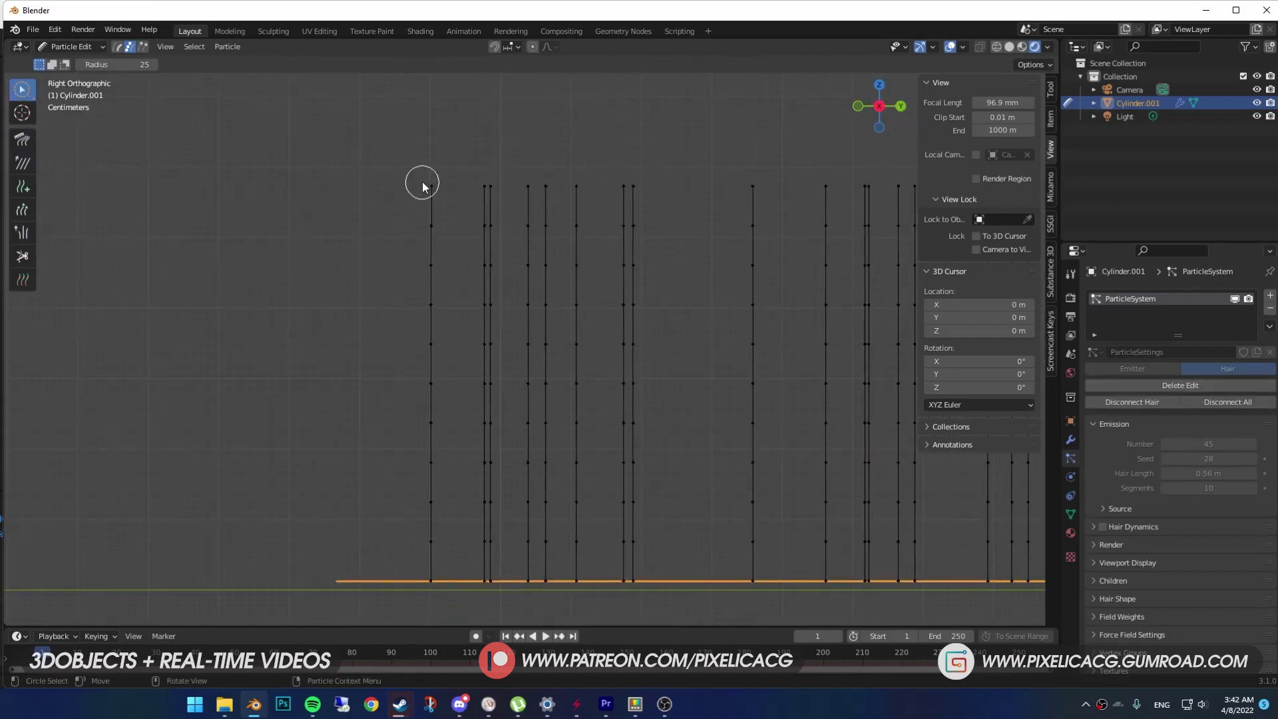
drag(431, 187, 425, 224)
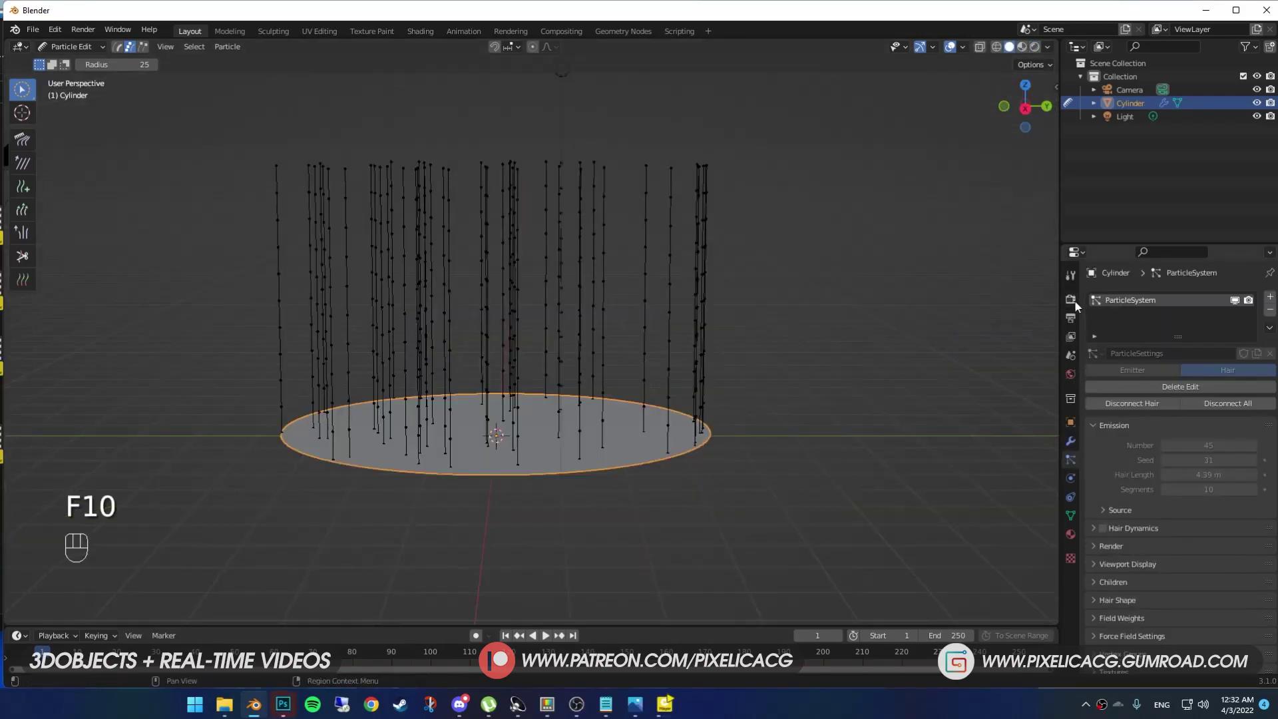
Step: Set the scene's render engine to Eevee
click(1072, 301)
click(1188, 298)
click(1192, 315)
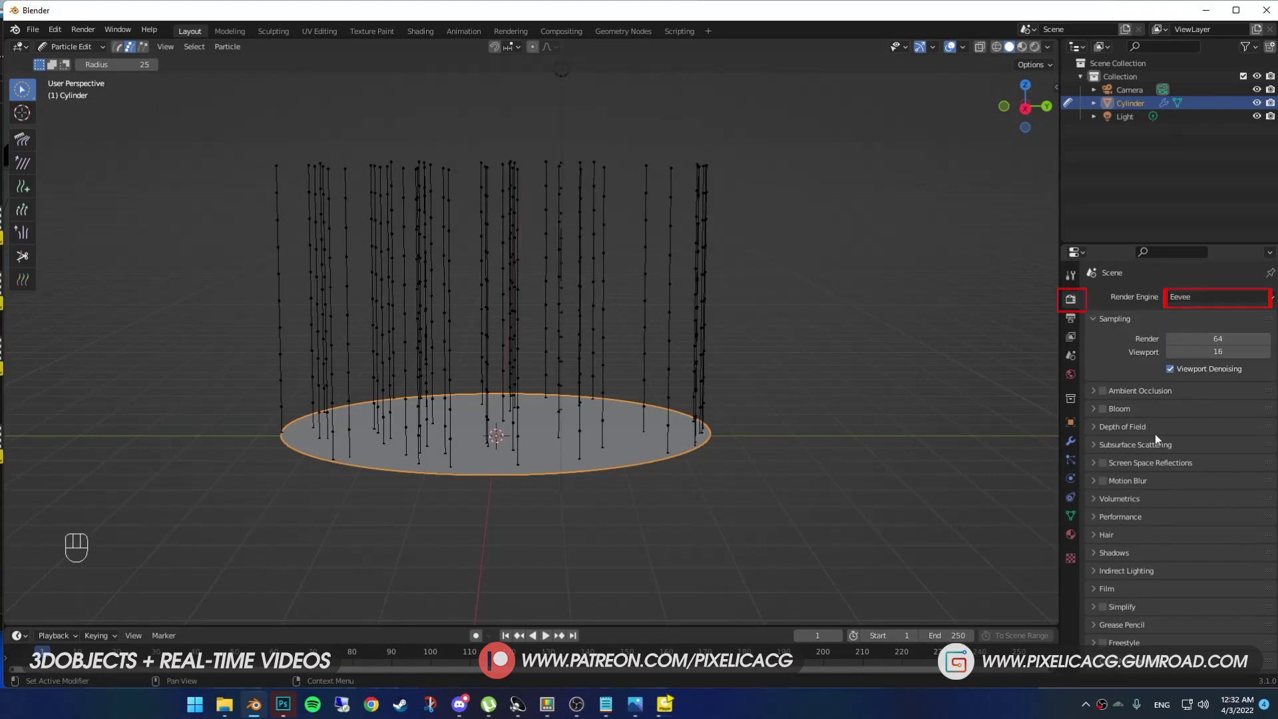
Step: Return to Object Mode and set the render hair shape type to Strip with 3 additional subdivisions
click(1106, 534)
middle_drag(724, 471, 739, 487)
key(ctrl+Tab)
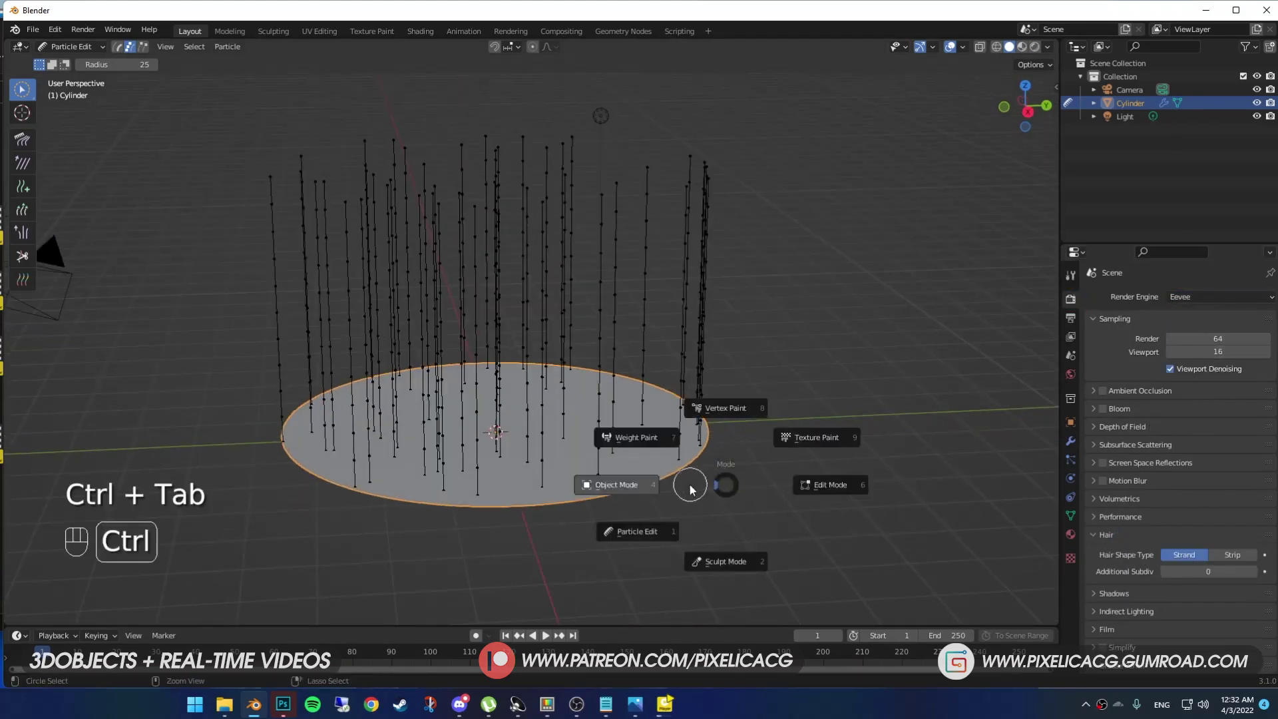
click(686, 487)
click(1217, 556)
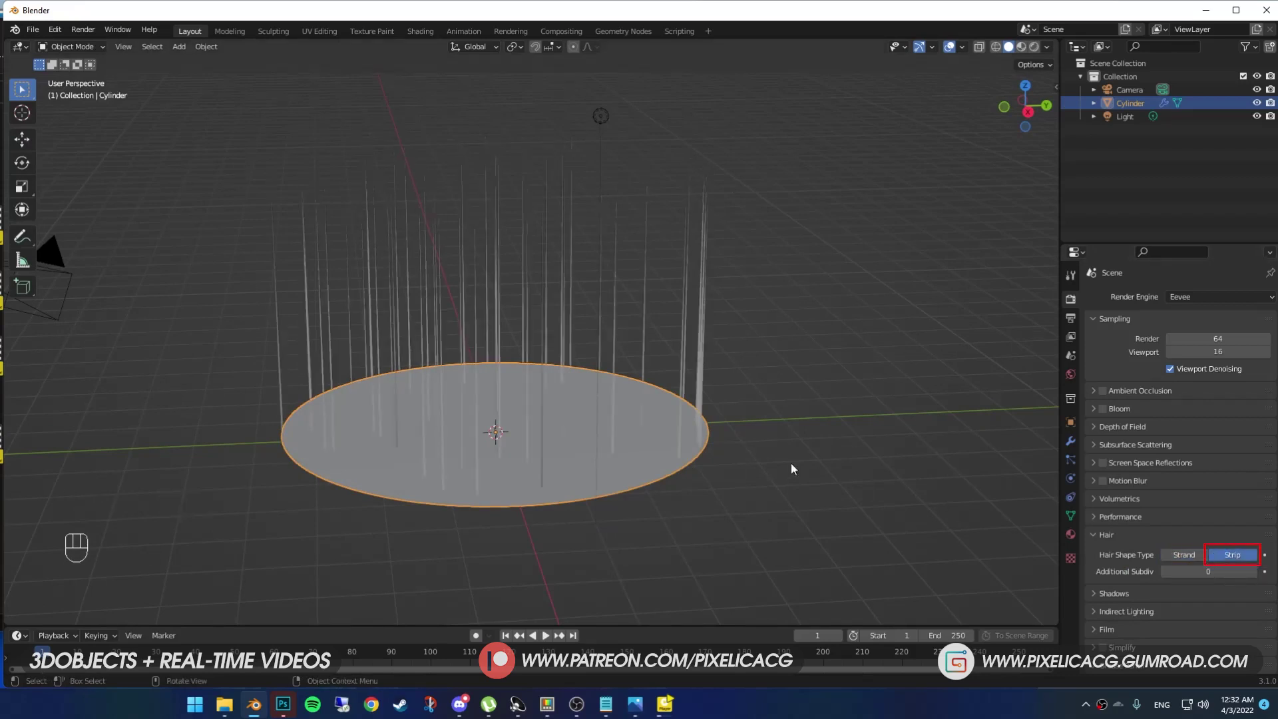
middle_drag(790, 462, 1064, 541)
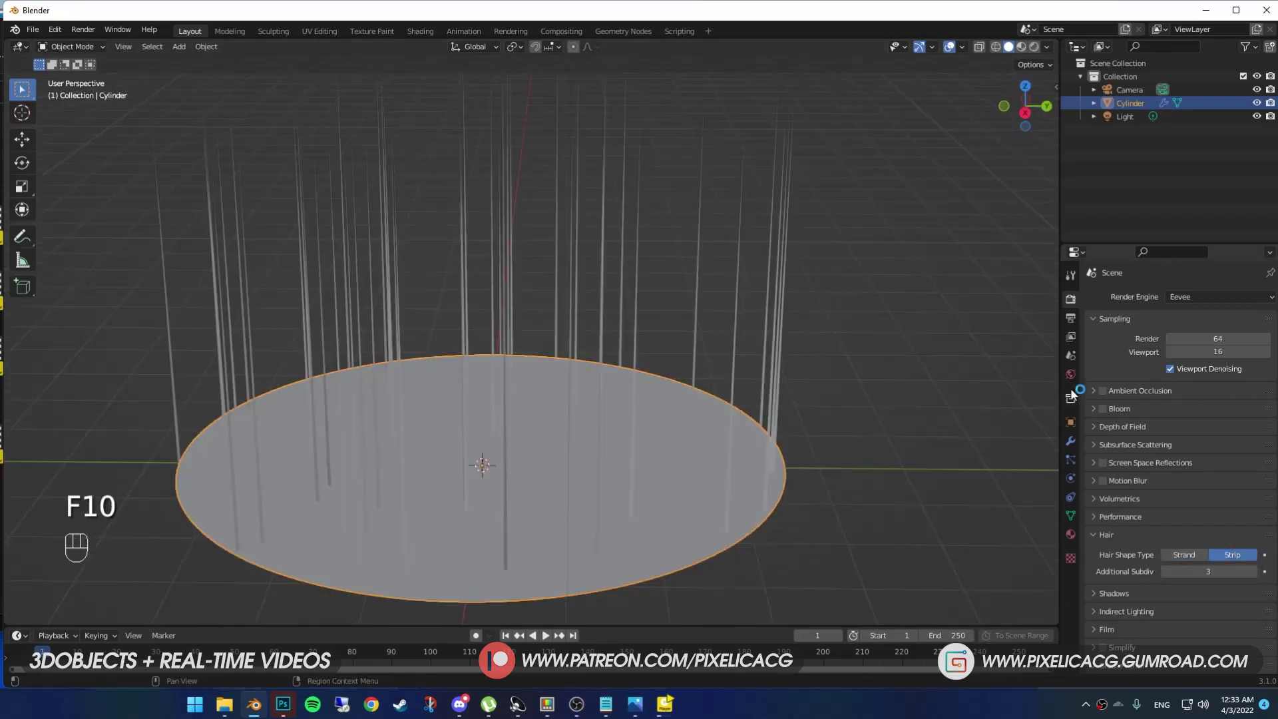
Step: Check the hair's render material setting, and add a material slot with a new material to the cylinder
click(1071, 459)
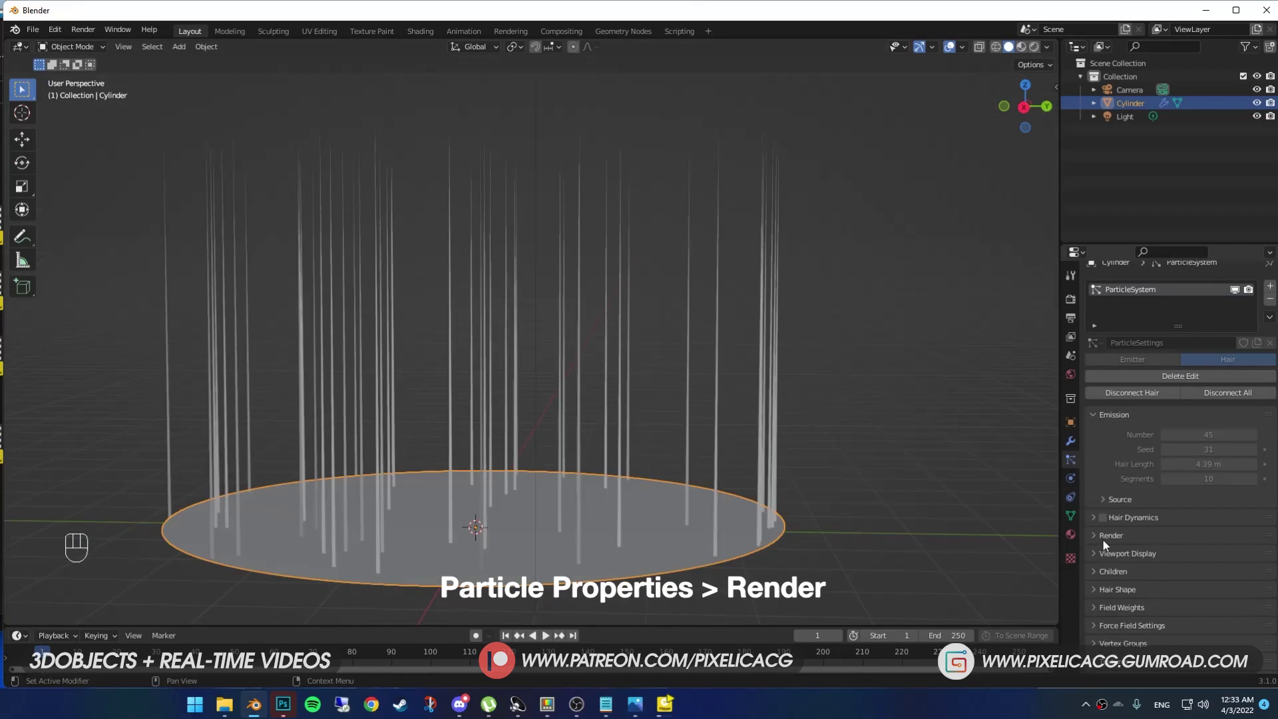
click(1105, 536)
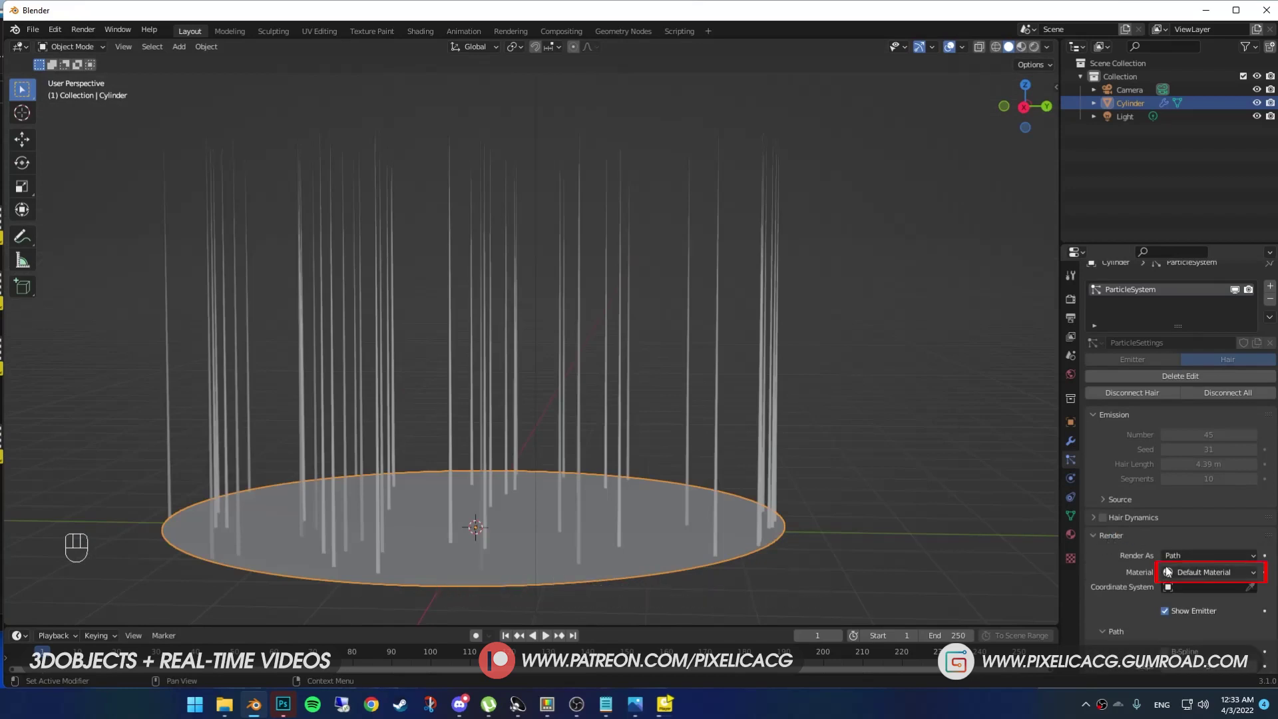
scroll(1194, 569, down, 2)
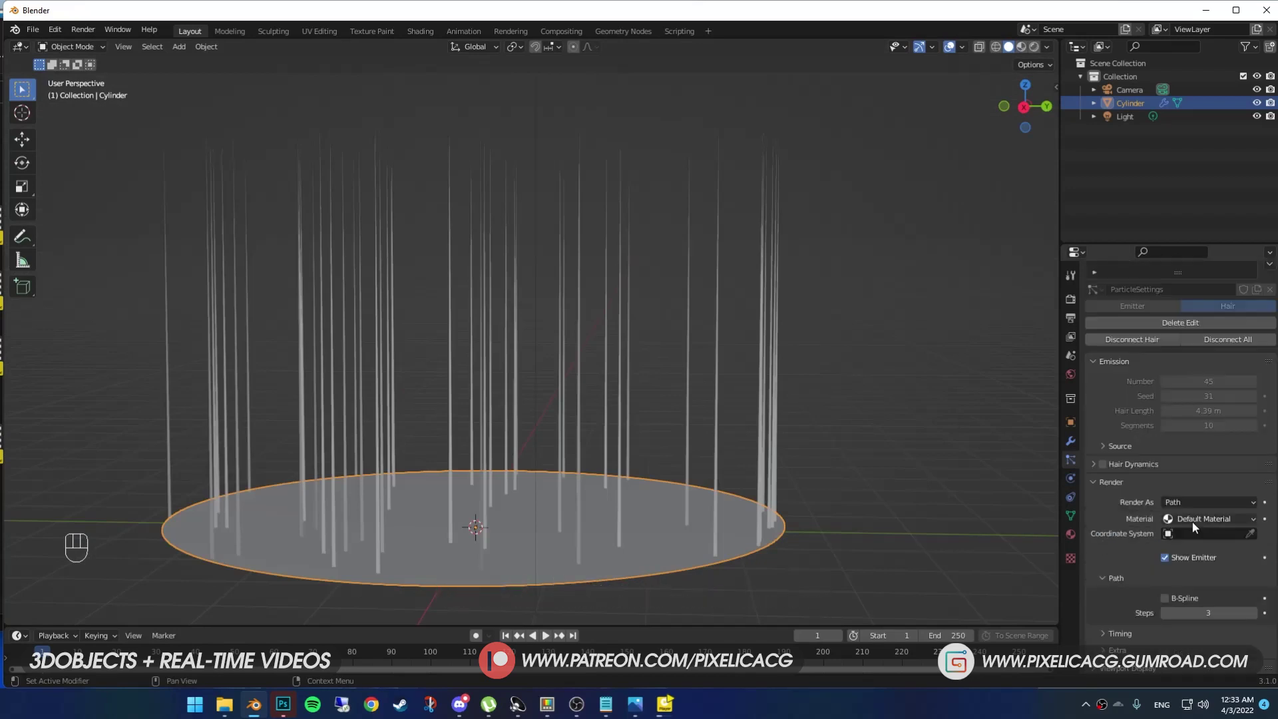
click(1070, 534)
click(1269, 297)
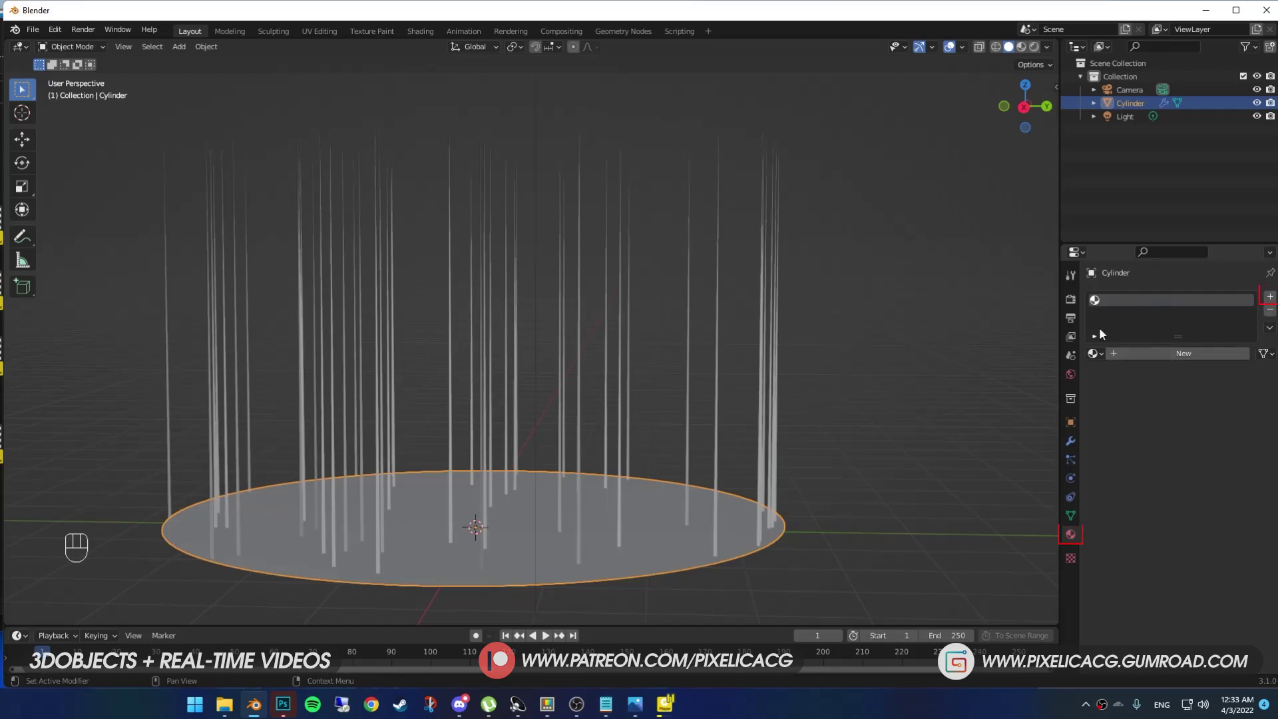
click(1145, 355)
Step: Use the cylinder's new material as the render material of the hair particles
click(1070, 464)
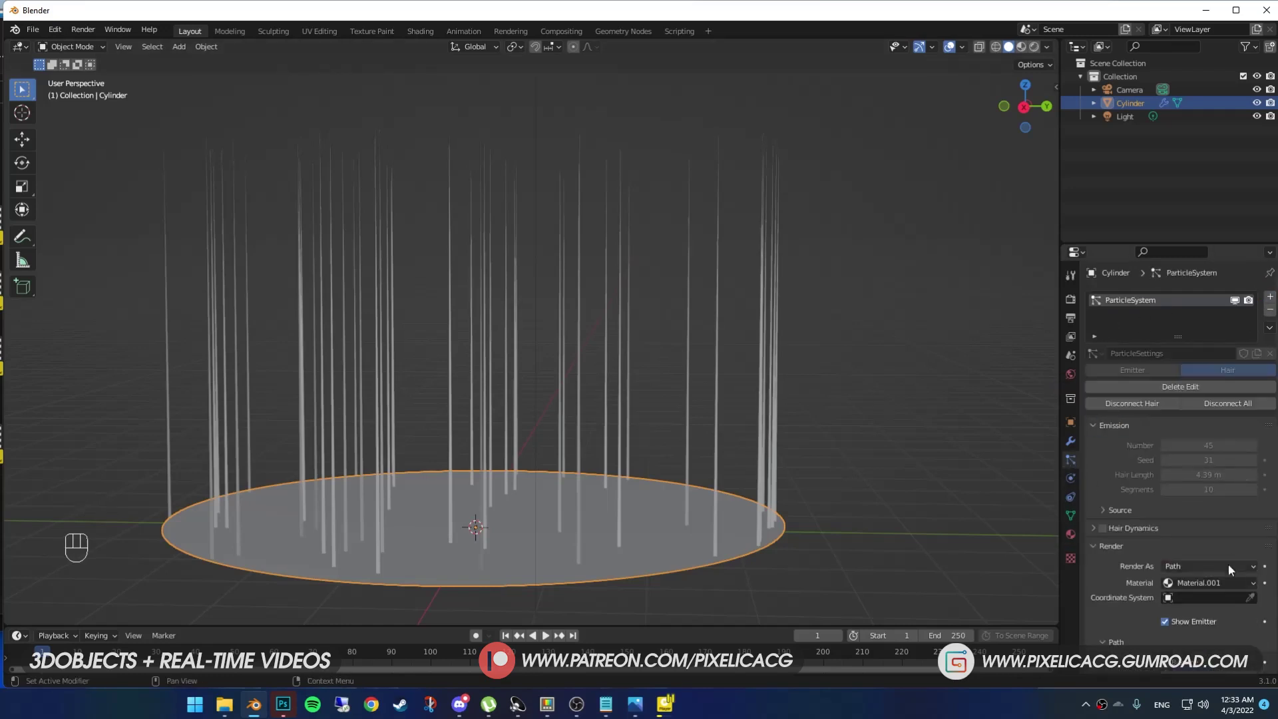
click(1204, 582)
scroll(1122, 580, down, 3)
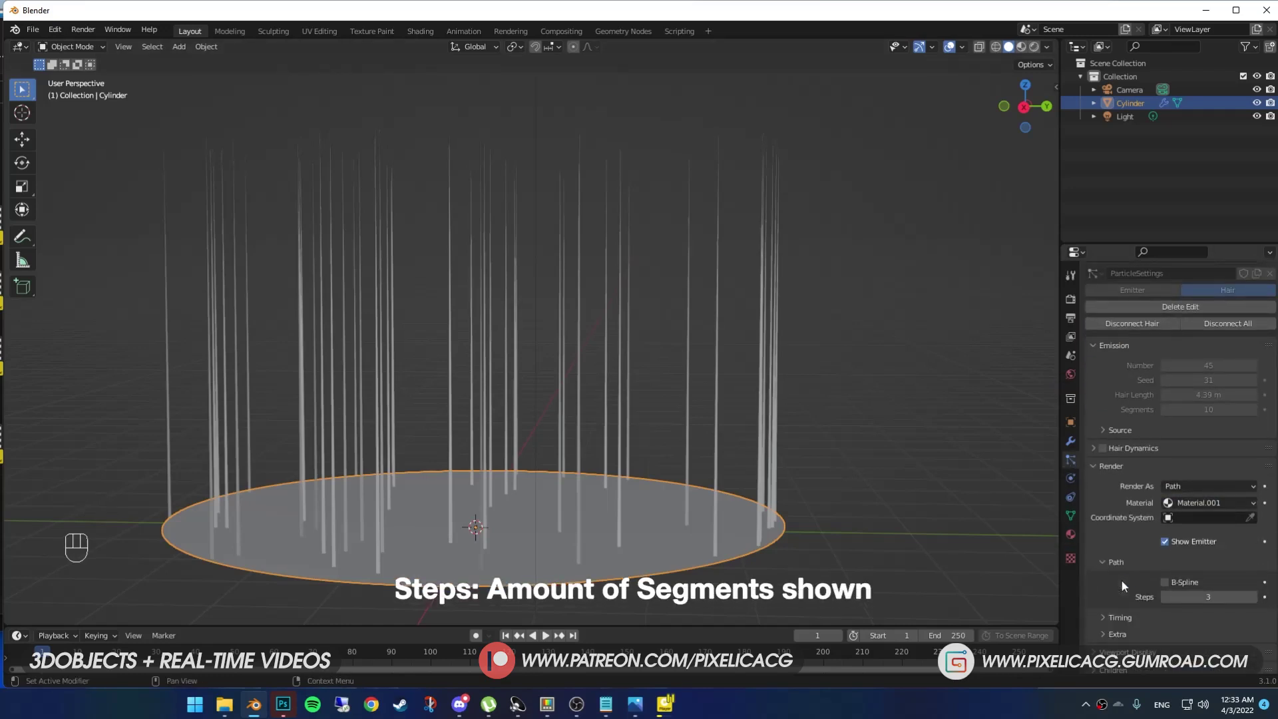
Step: Set the hair's render path steps to 10
drag(1192, 597, 1201, 596)
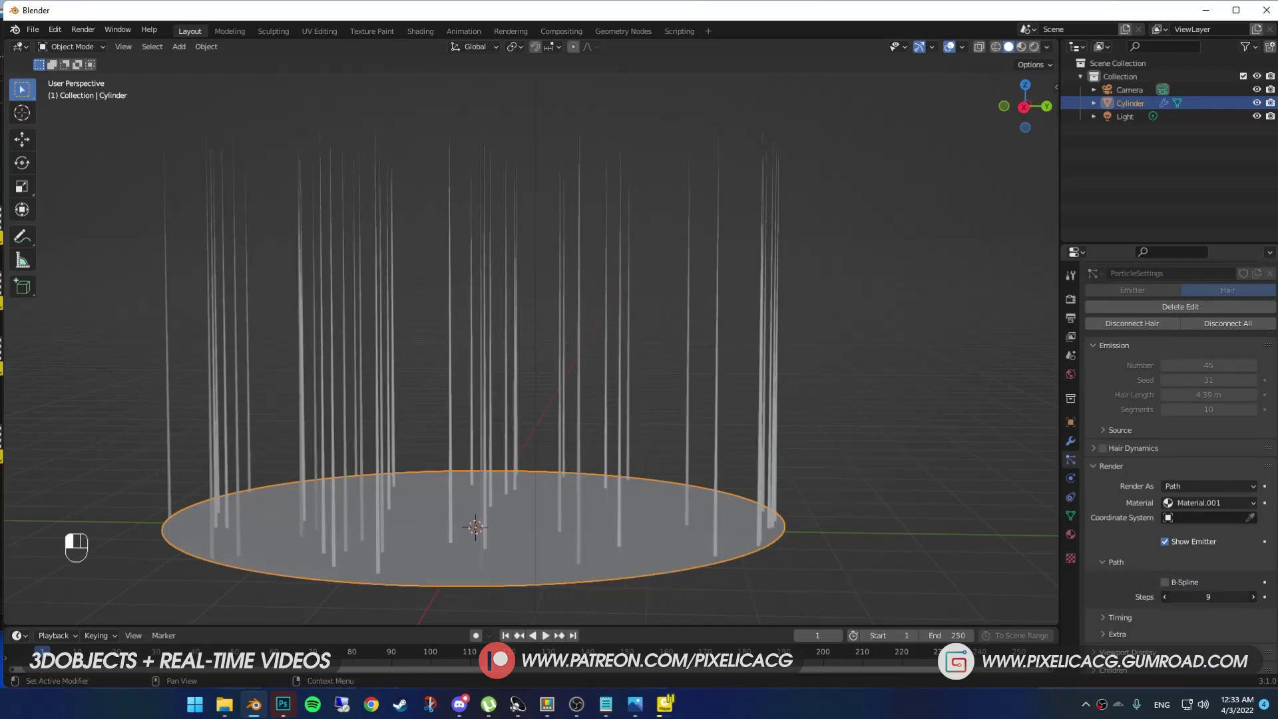
text(10)
key(Return)
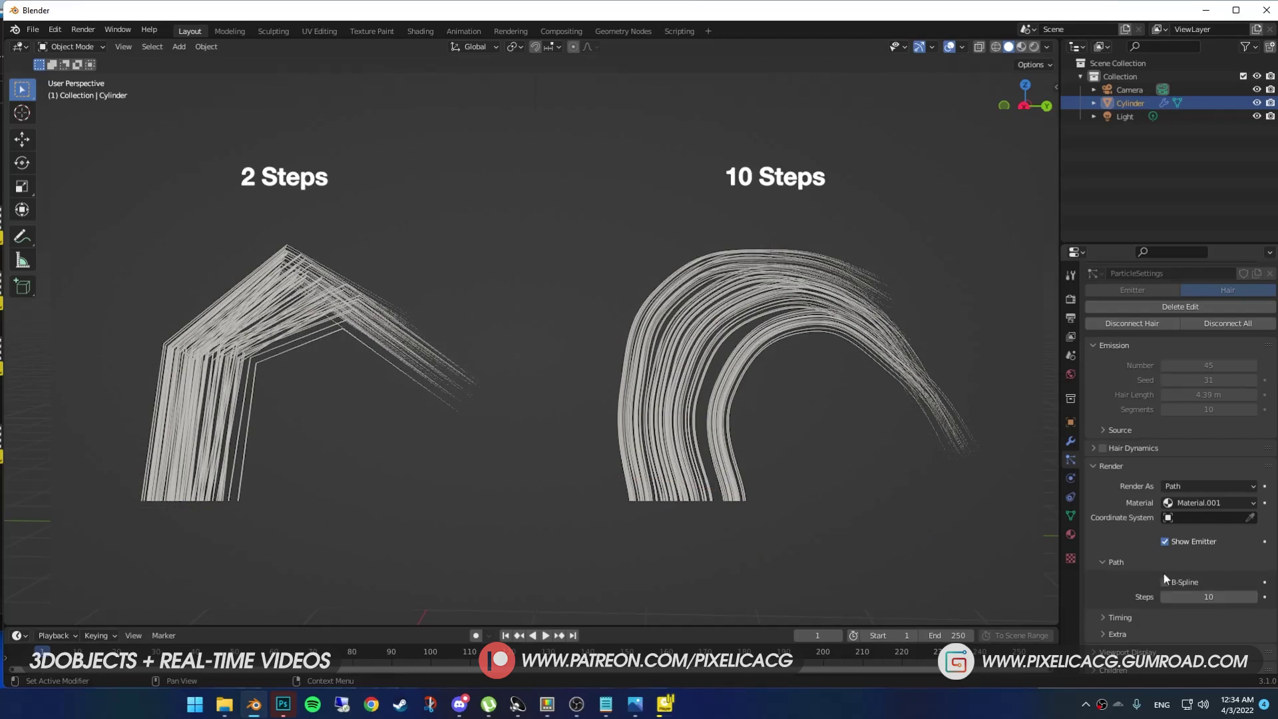
Step: Collapse the hair's render settings and examine its viewport display settings, including strand steps and amount
scroll(1131, 566, down, 2)
click(1107, 413)
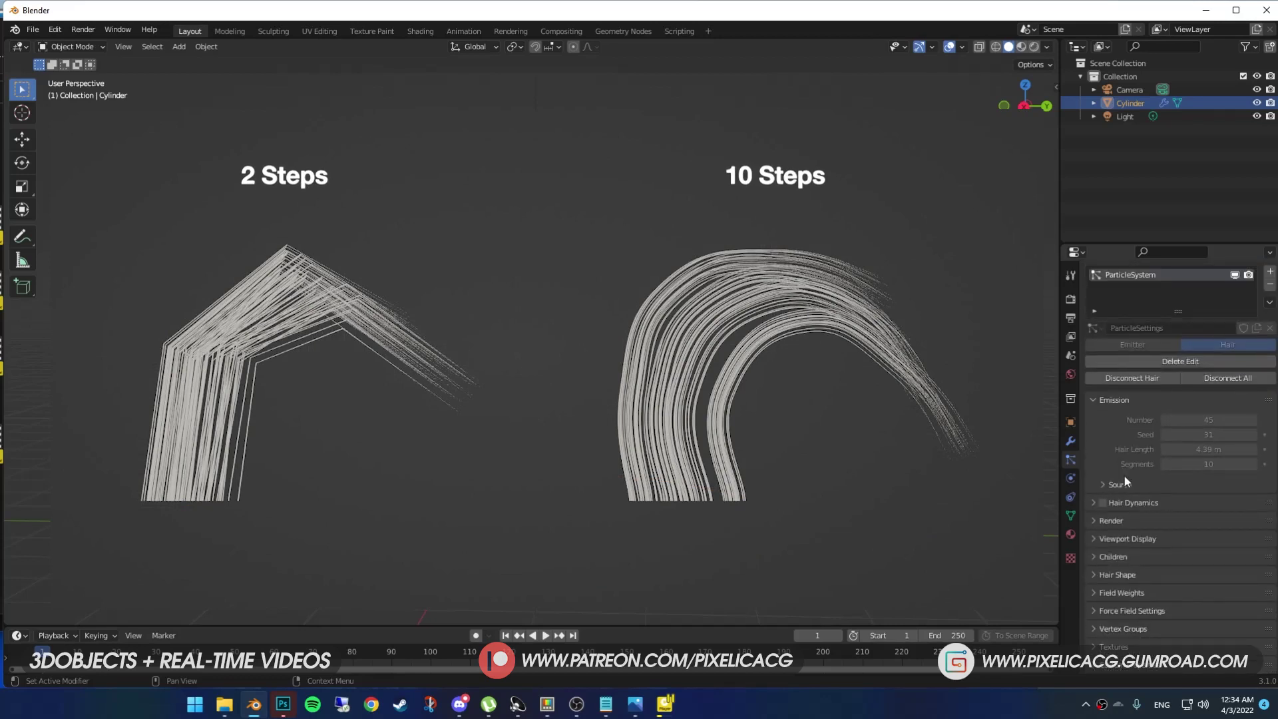
click(1124, 540)
scroll(1118, 596, down, 2)
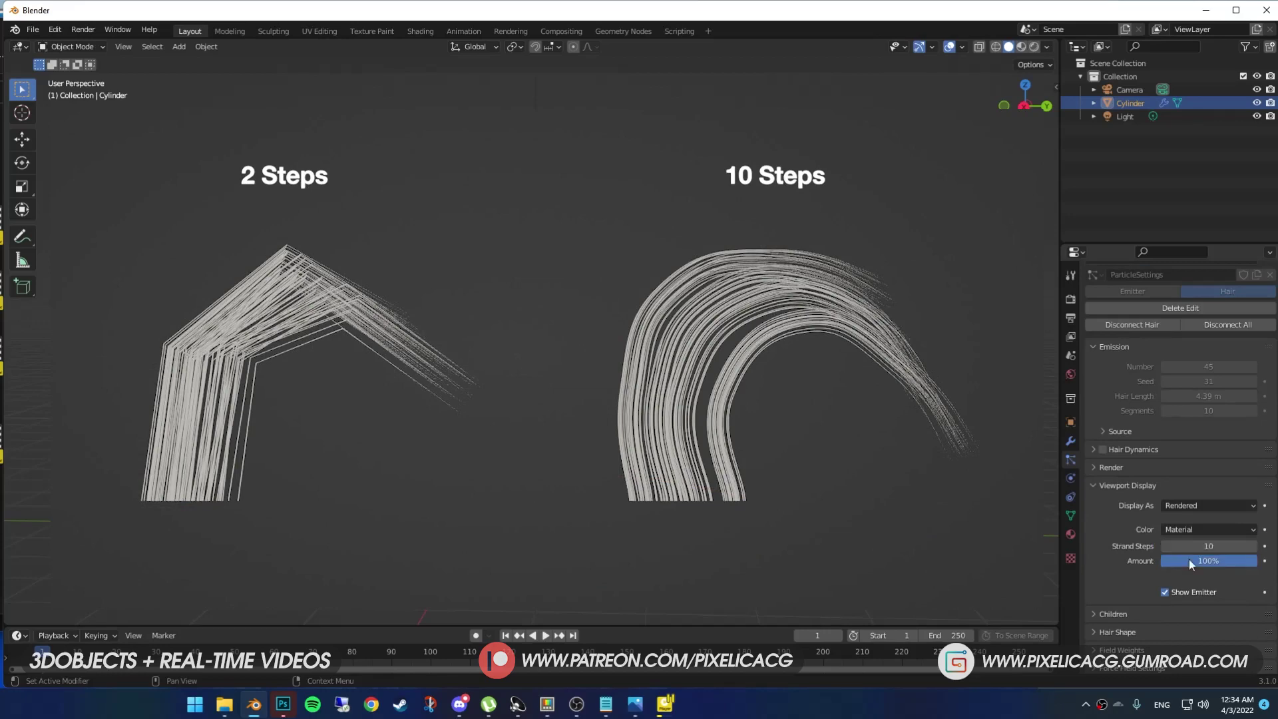
scroll(1124, 525, down, 1)
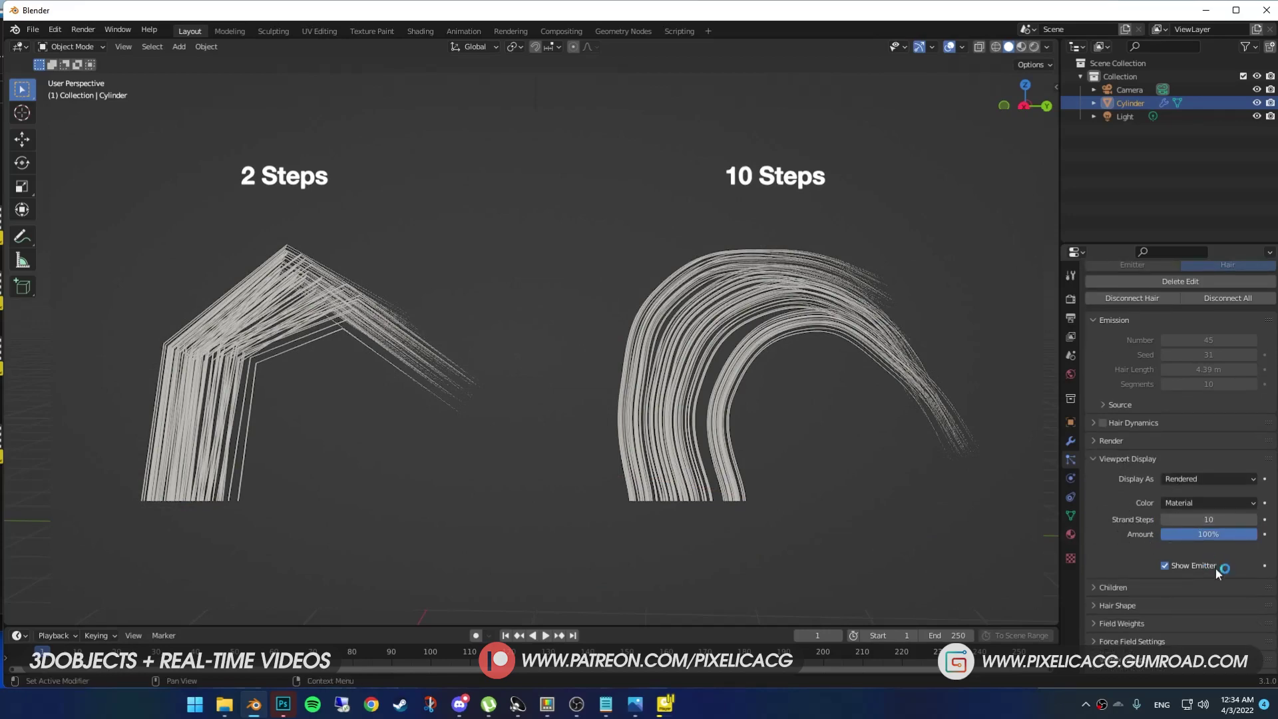
Step: Try hiding the emitter plane in both the render and viewport display settings, and deselect the cylinder
click(1111, 440)
scroll(1118, 466, down, 4)
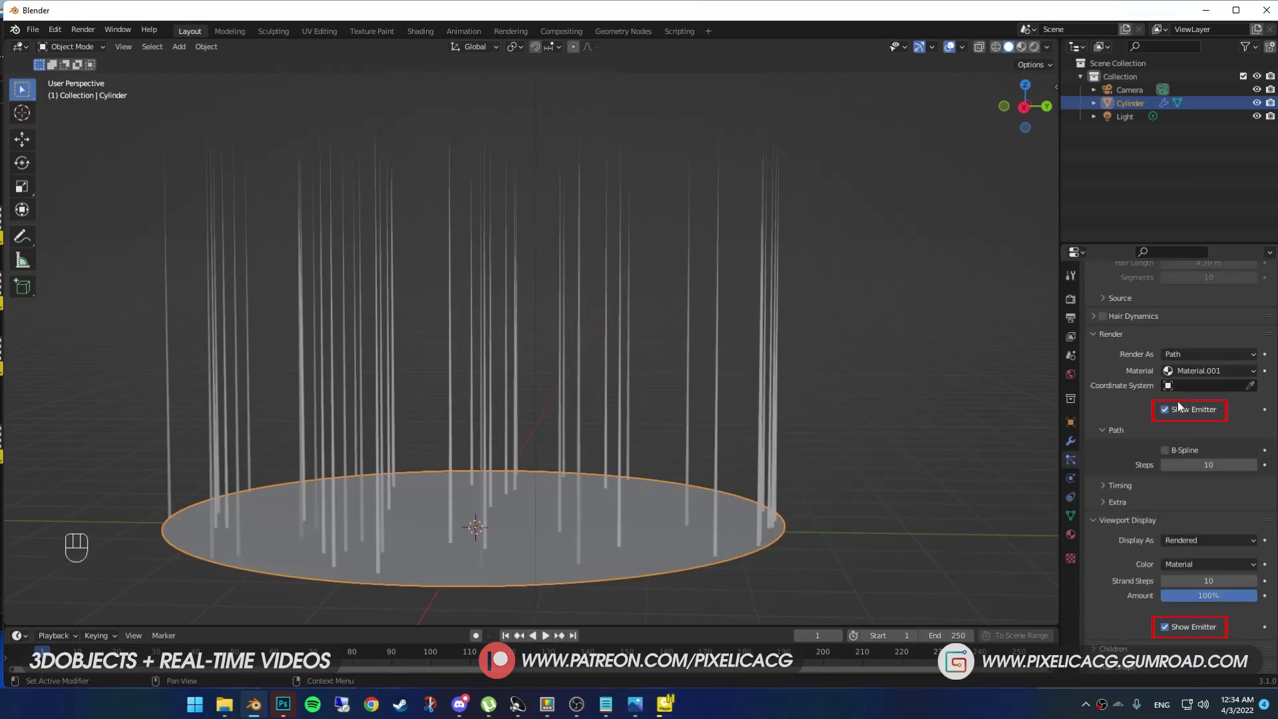
click(1165, 628)
click(921, 511)
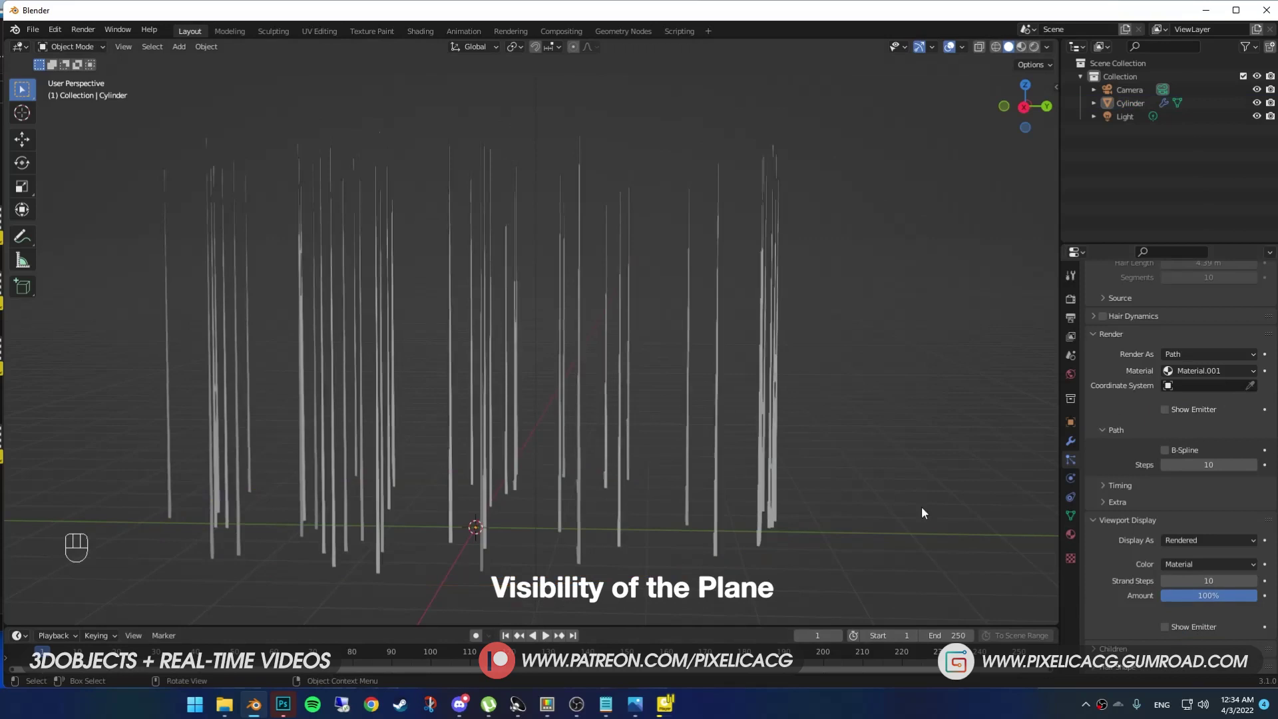
Step: Enable Simple children for the hair particle system
scroll(1115, 593, down, 3)
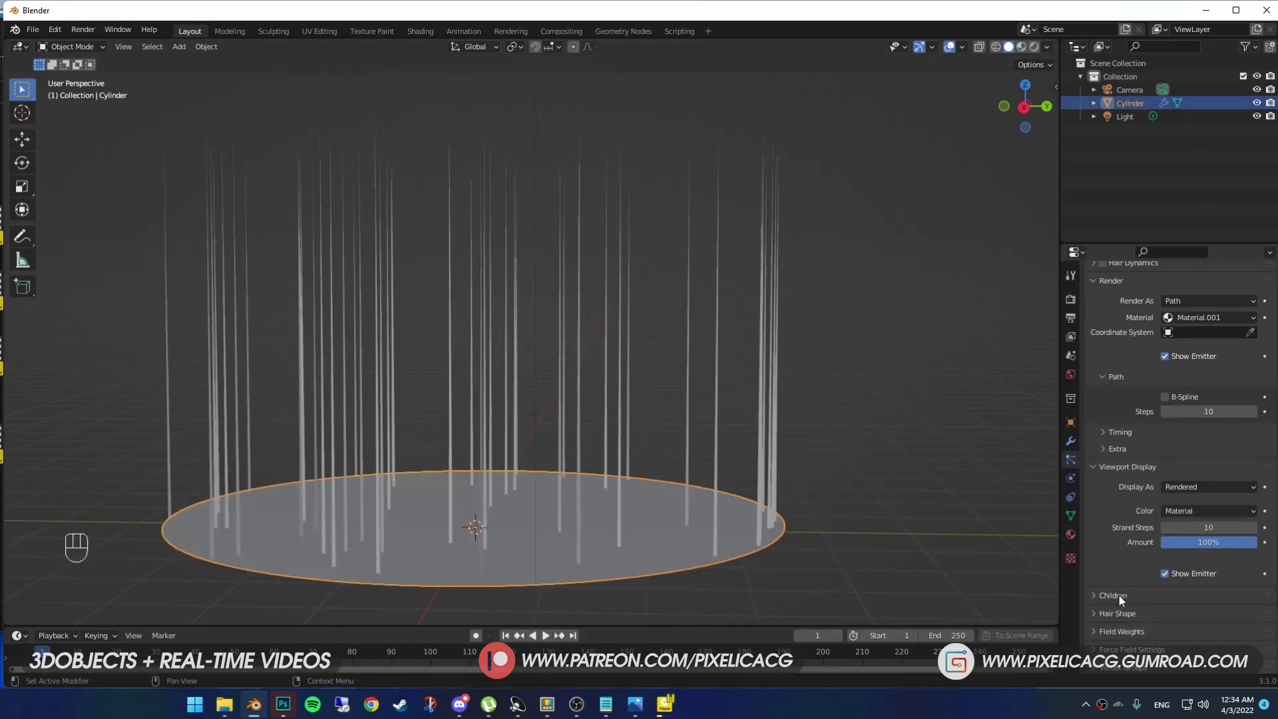
click(1112, 557)
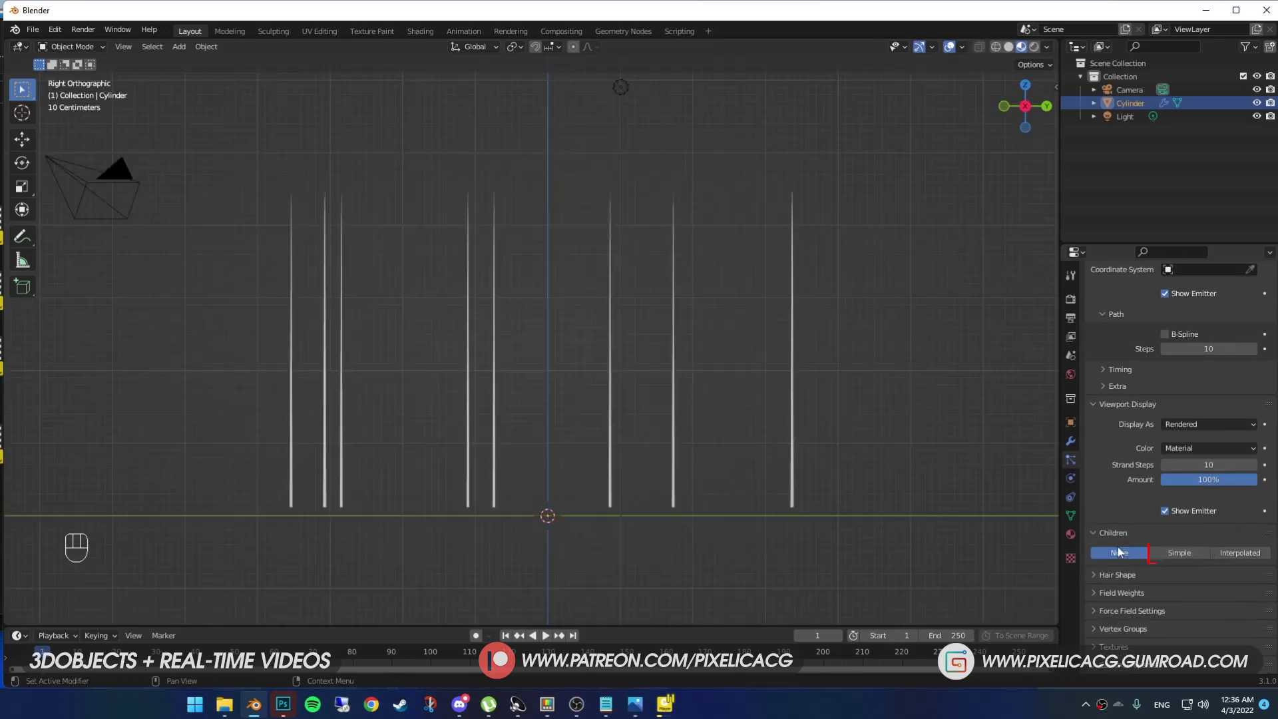
click(1179, 553)
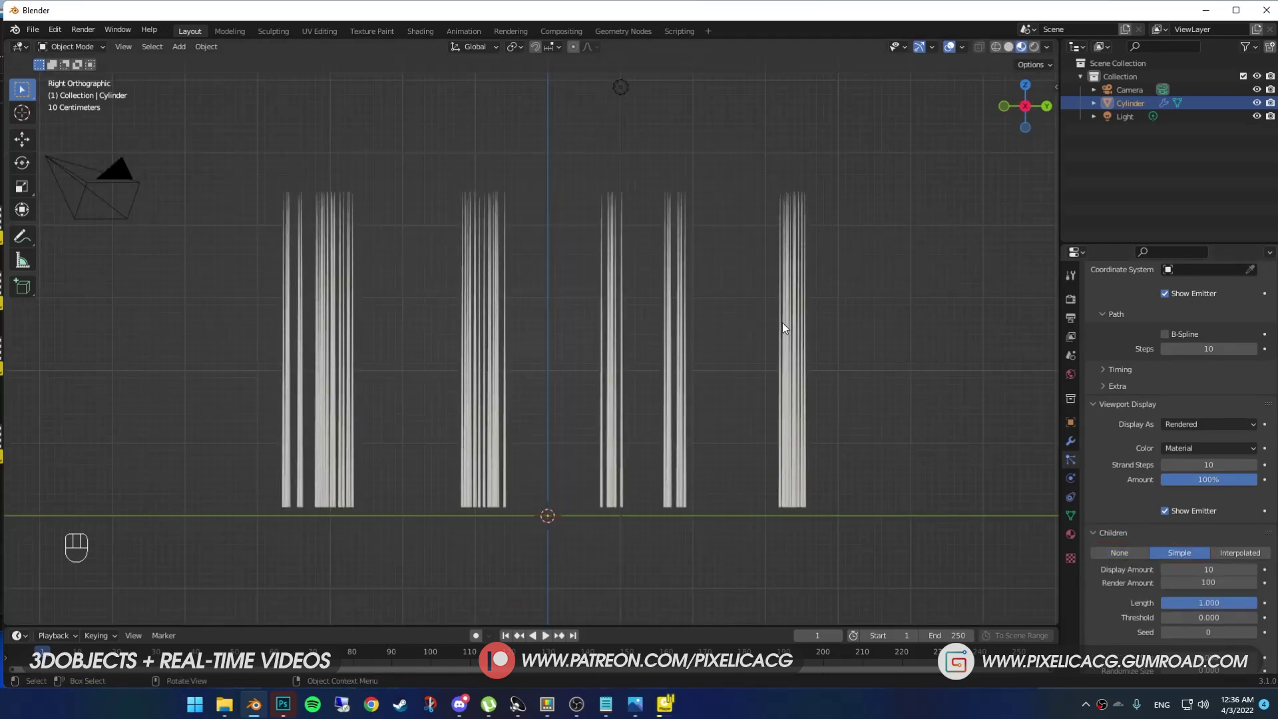
Step: Switch the hair children to Interpolated and set the display amount to 8 and the render amount to 50
drag(1198, 569, 1238, 556)
click(1232, 555)
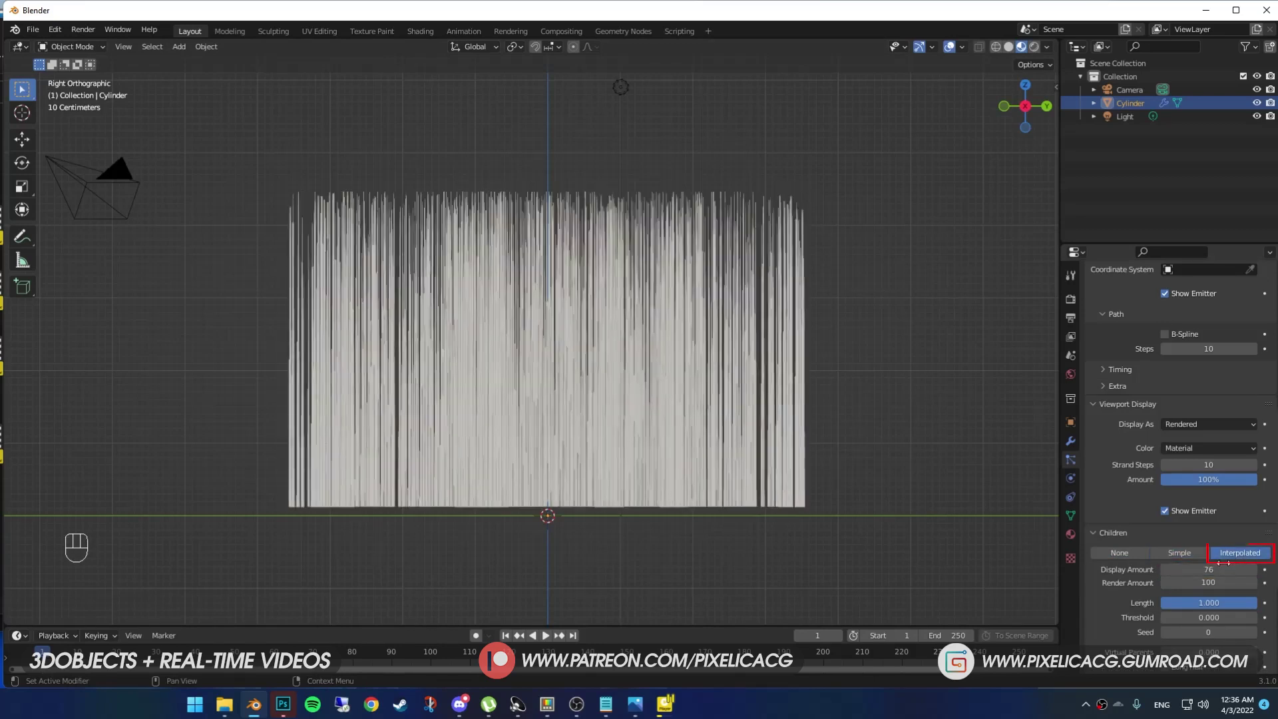
drag(1208, 569, 1178, 569)
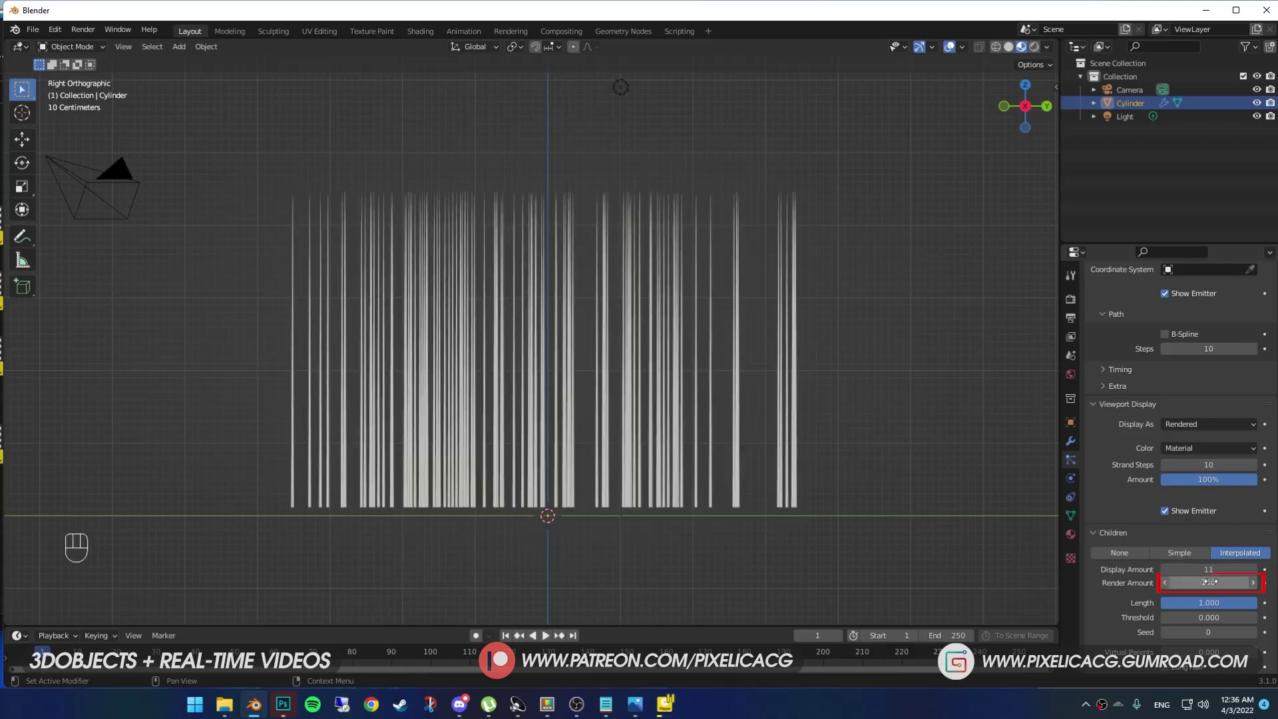
click(1214, 584)
text(11)
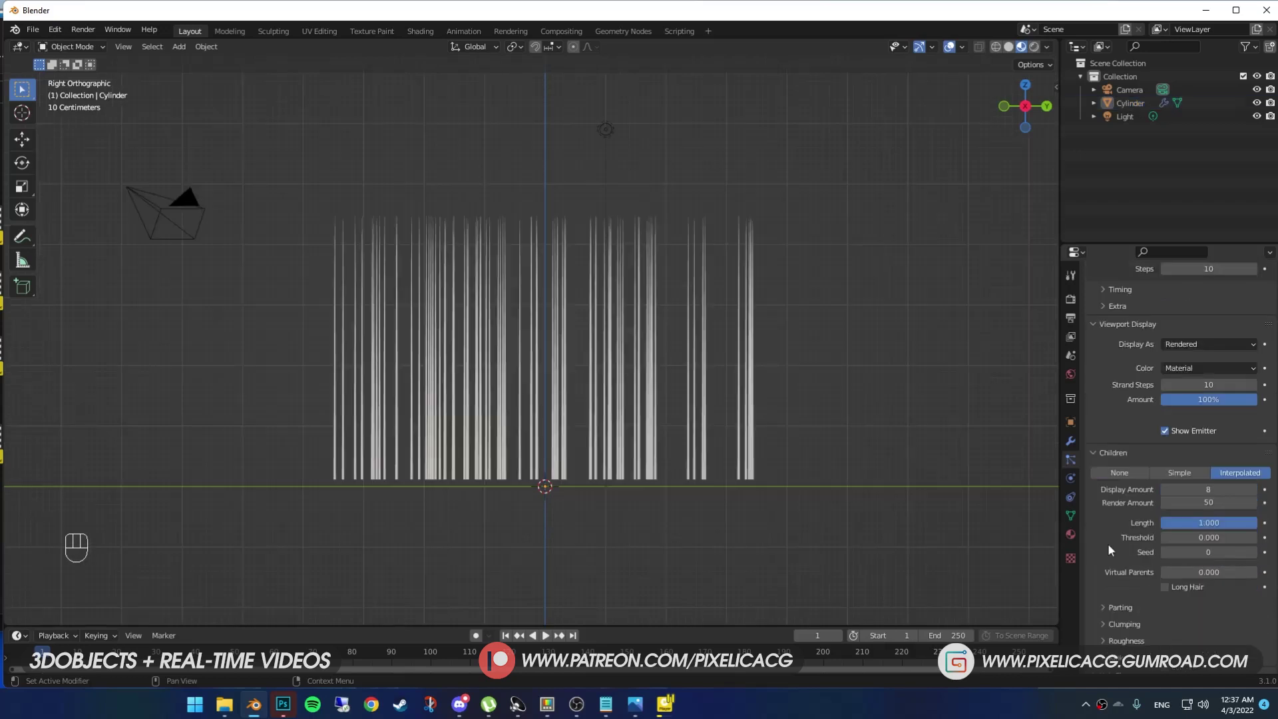
key(F10)
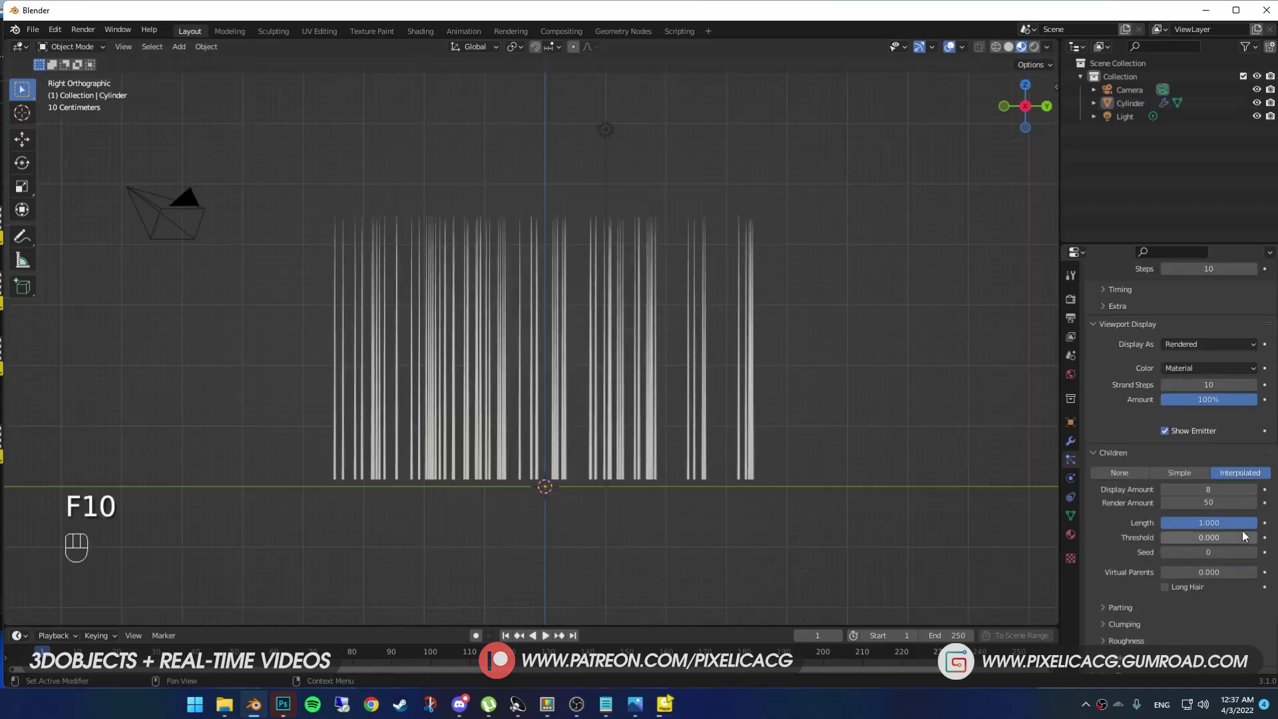
Step: Try varying the length and seed of the children, and undo the changes
drag(1208, 522, 1257, 522)
mouse_move(1188, 552)
mouse_down()
mouse_move(1208, 552)
mouse_move(1189, 552)
mouse_up()
key(ctrl+z)
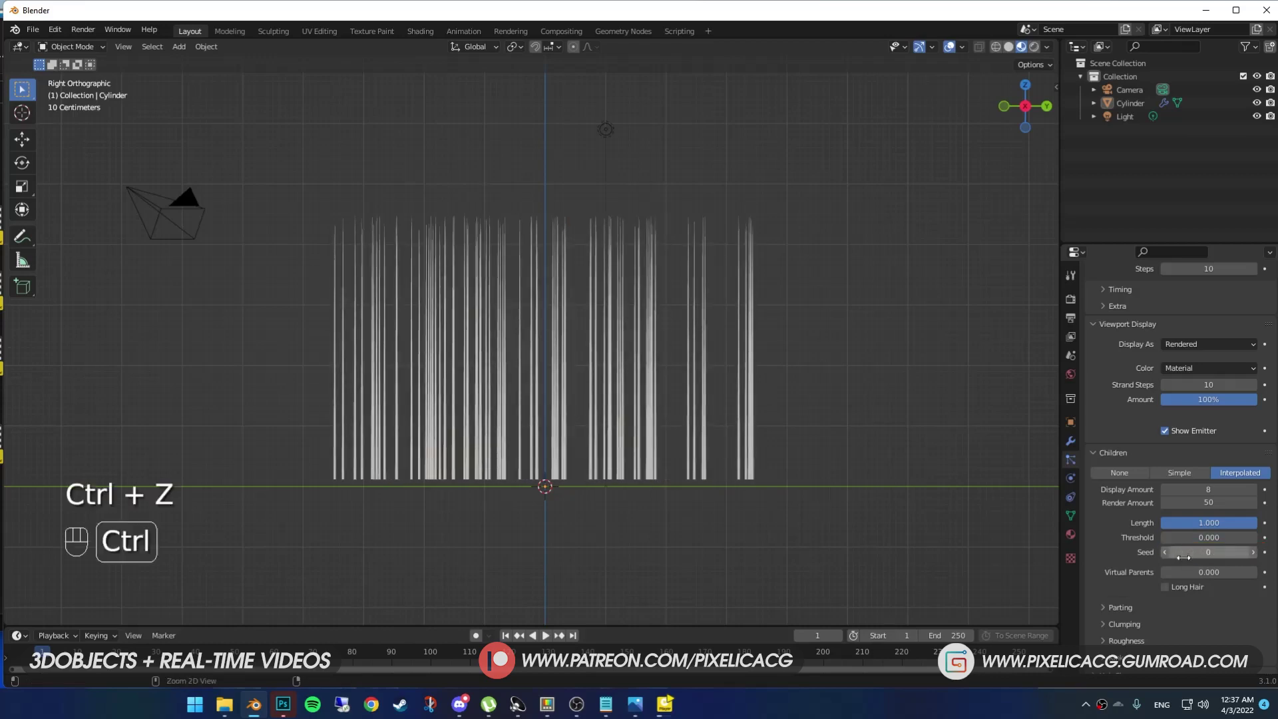
Step: Try clumping the children with a clump of 1.000 and a shape of 0.272, and undo it
scroll(1152, 580, down, 4)
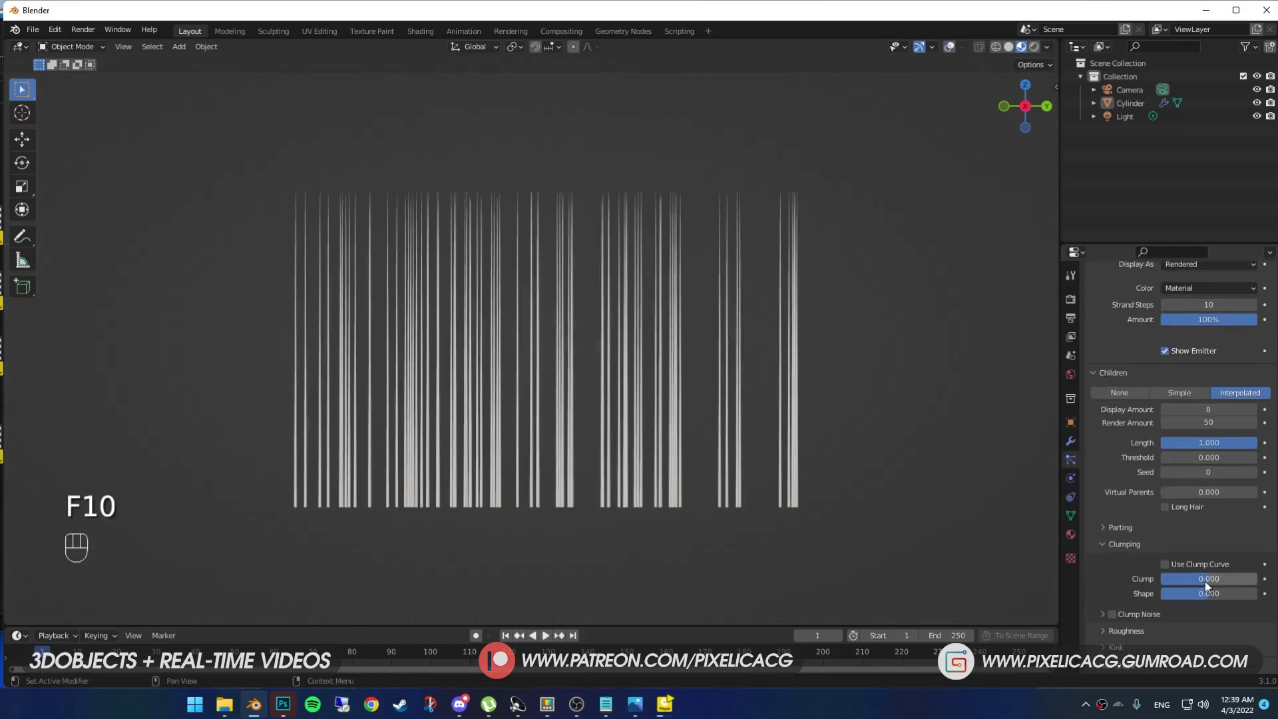
drag(1204, 581, 1256, 593)
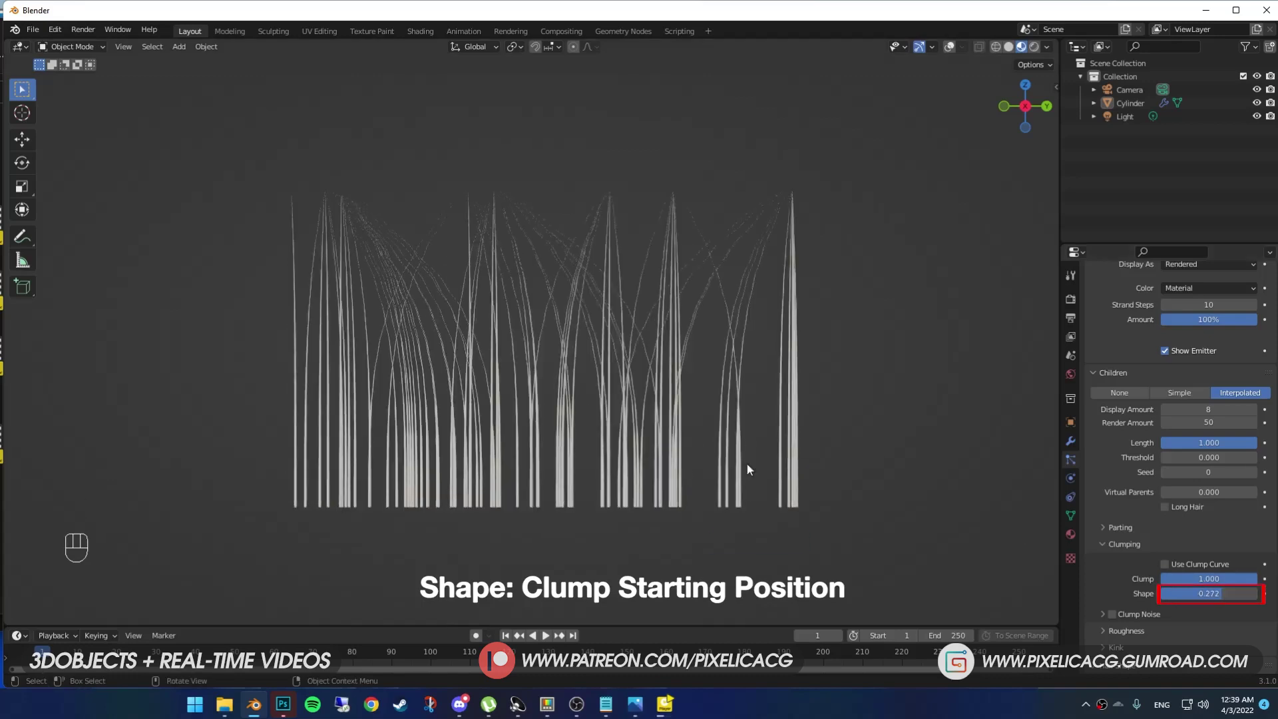
key(z)
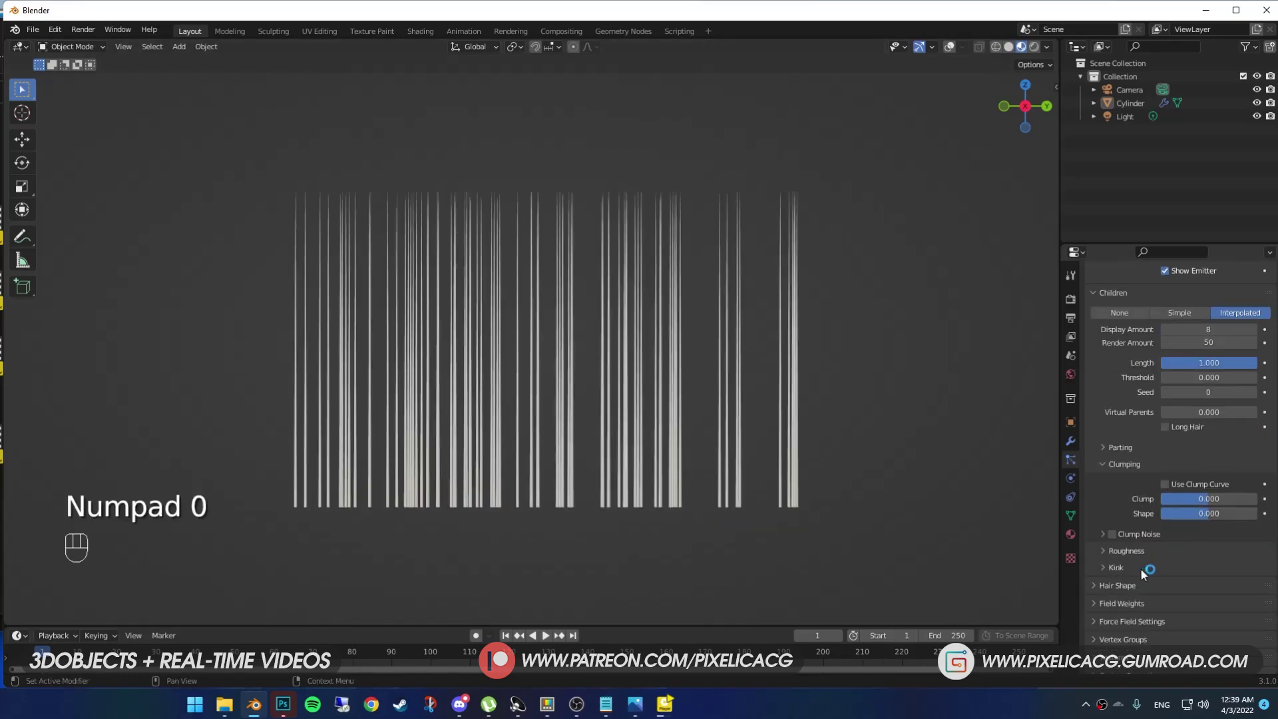
Step: Expand the children's roughness settings, experiment with uniform roughness and set its size to 0.010
click(1137, 554)
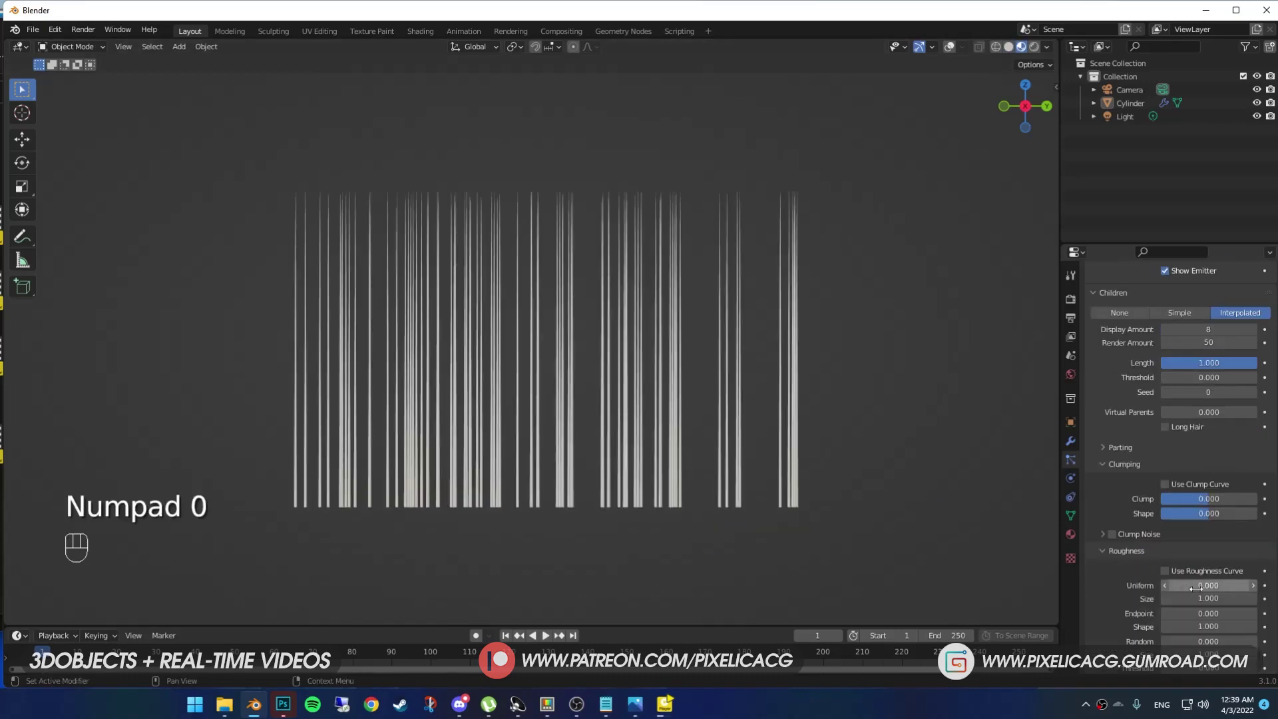
key(F10)
scroll(1189, 586, down, 4)
drag(1197, 478, 1264, 479)
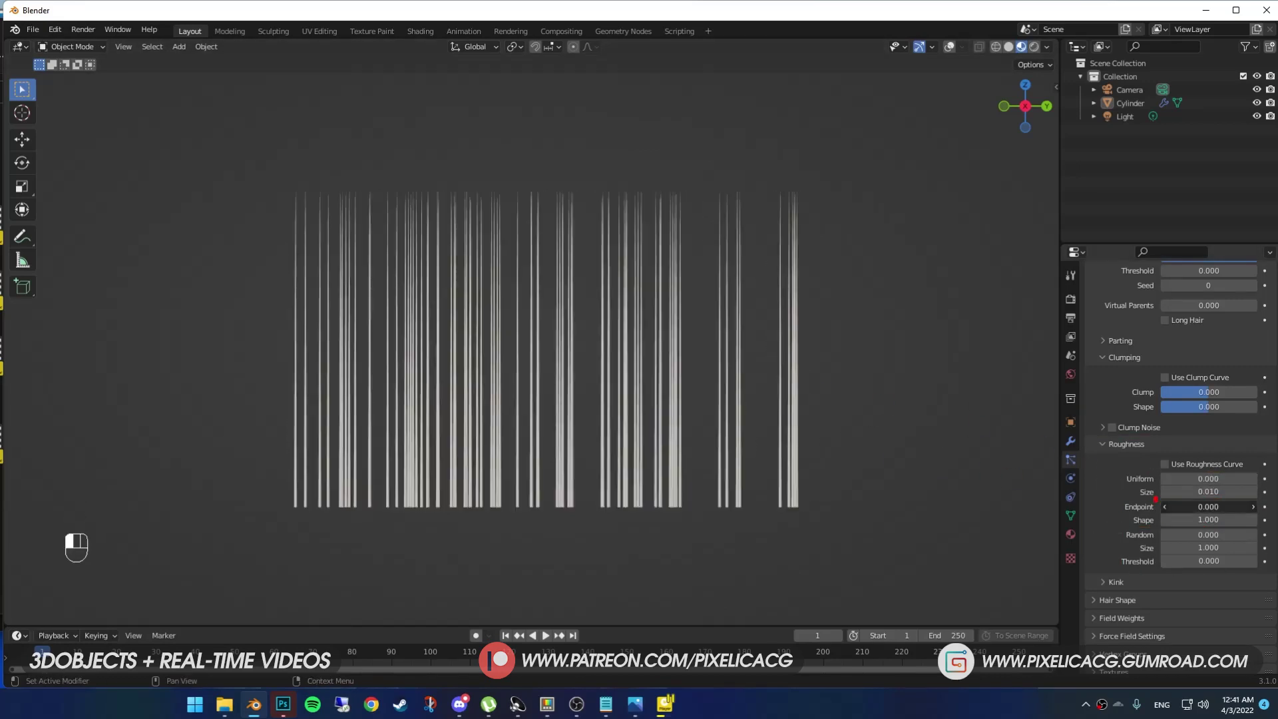
Step: Try an endpoint roughness of 0.5, and experiment with the random roughness using a size of 0.799
mouse_move(1208, 507)
mouse_down()
mouse_move(1233, 506)
mouse_move(1168, 520)
mouse_move(1202, 520)
mouse_up()
click(1208, 507)
text(.5)
key(Return)
drag(1208, 535, 1161, 534)
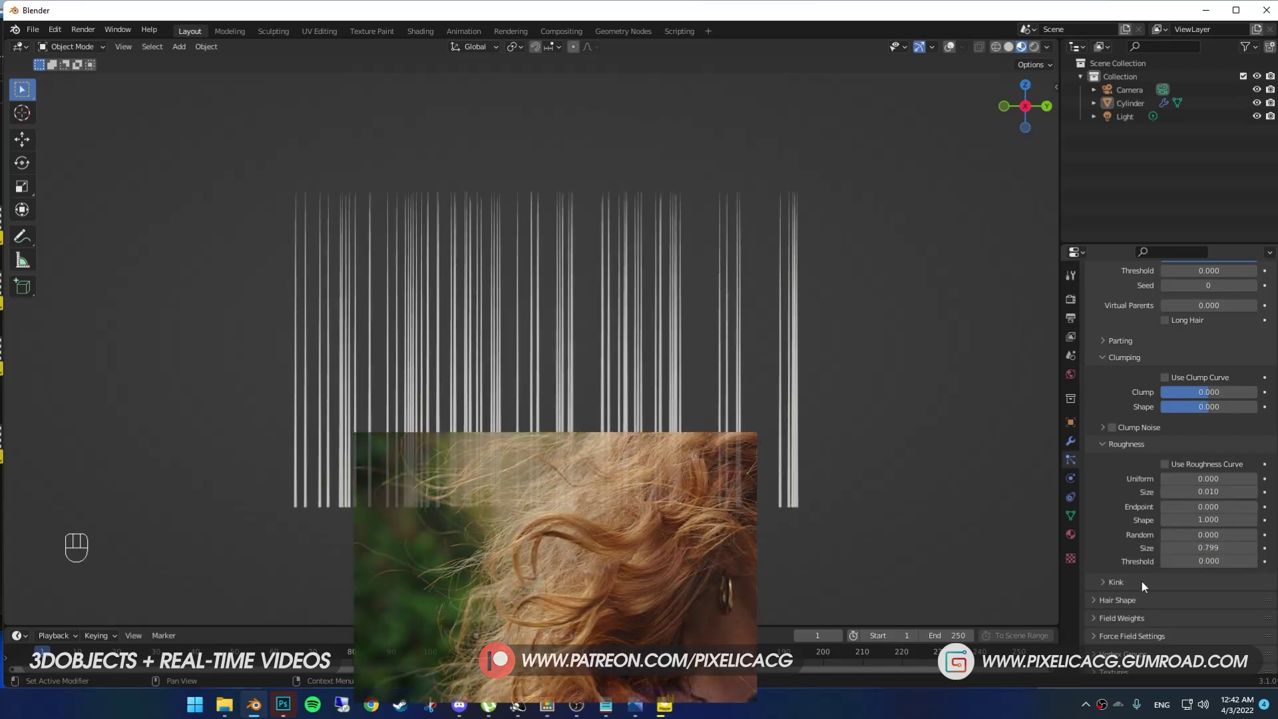
Step: Expand the kink settings, choose the Braid kink type and try different amplitudes and frequencies
click(1142, 580)
scroll(1194, 597, down, 1)
click(1197, 575)
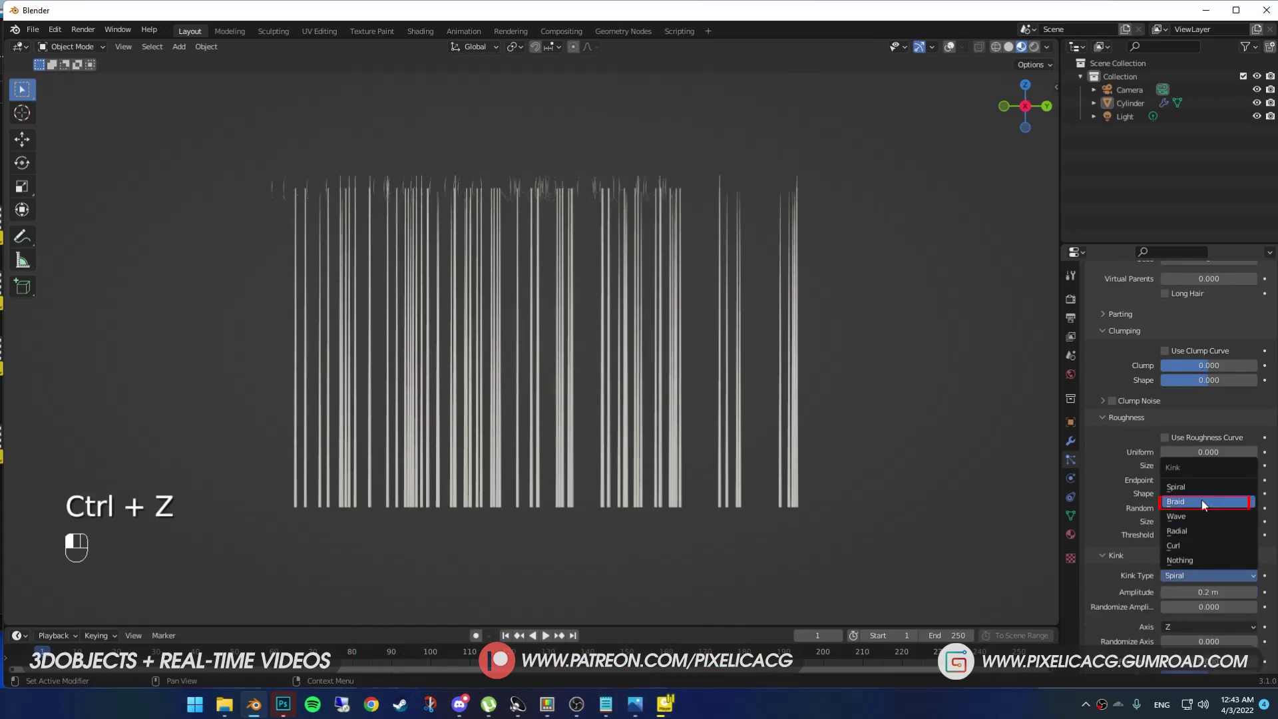
click(1201, 500)
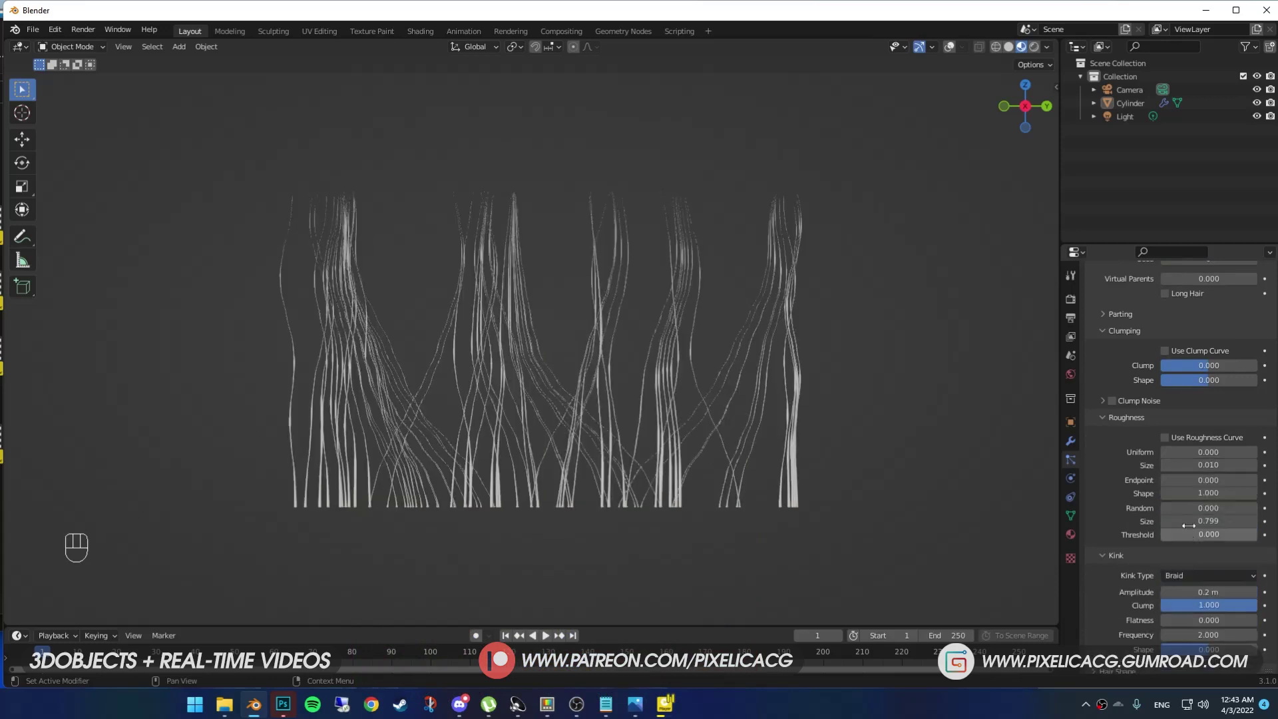
drag(1202, 590, 1244, 591)
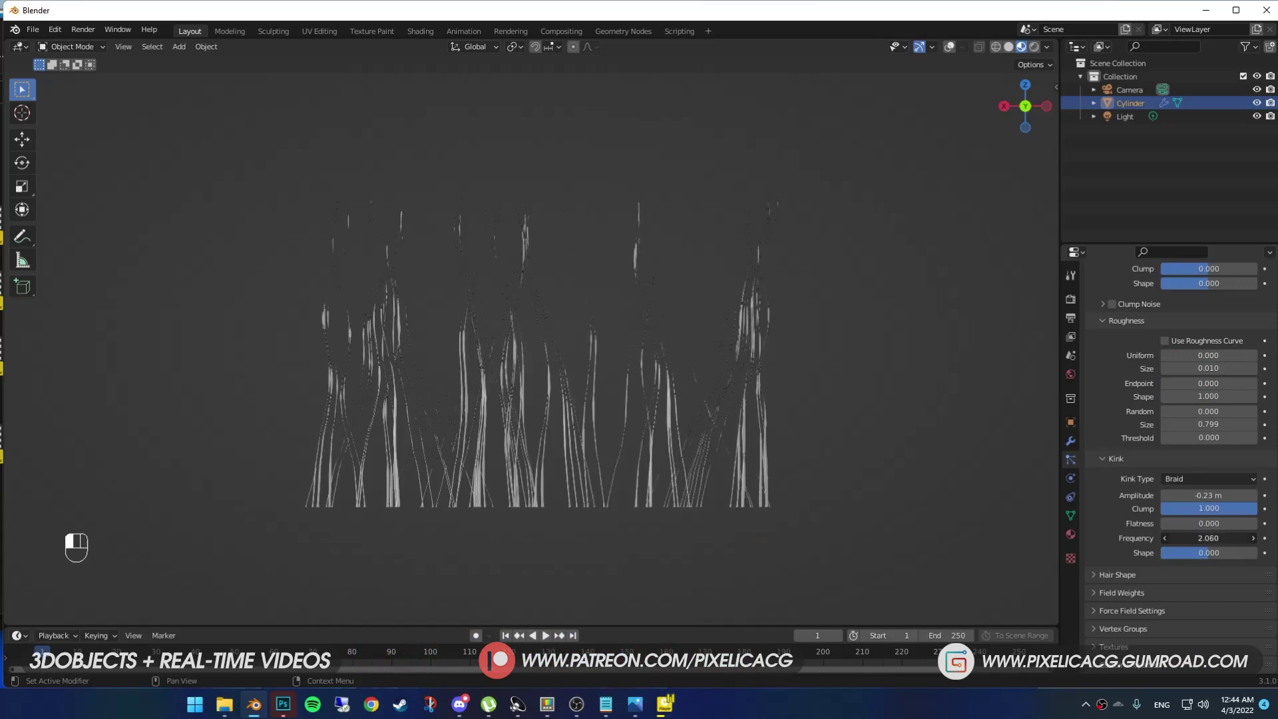
drag(1208, 538, 1254, 538)
middle_drag(496, 395, 701, 526)
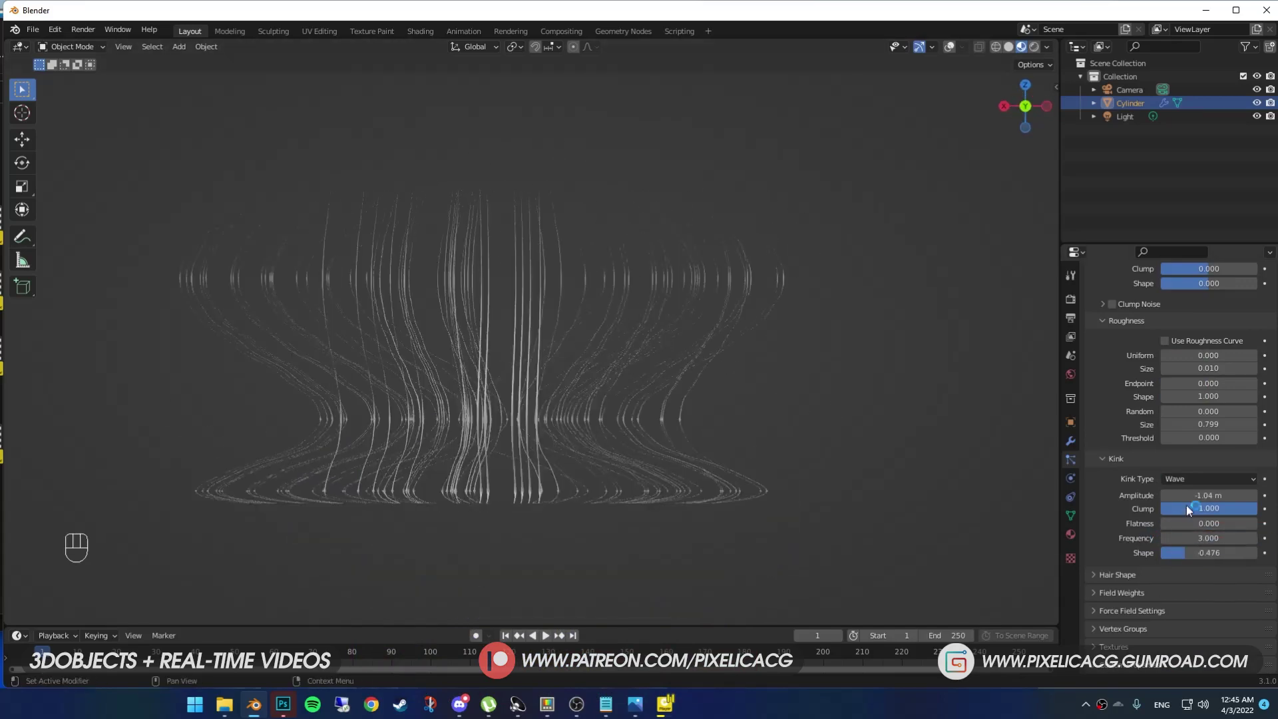
Step: Vary the Wave kink's amplitude and frequency, and switch the kink type to Curl with a 0.2 m amplitude
mouse_move(1191, 495)
mouse_down()
mouse_move(1218, 537)
mouse_move(1240, 538)
mouse_up()
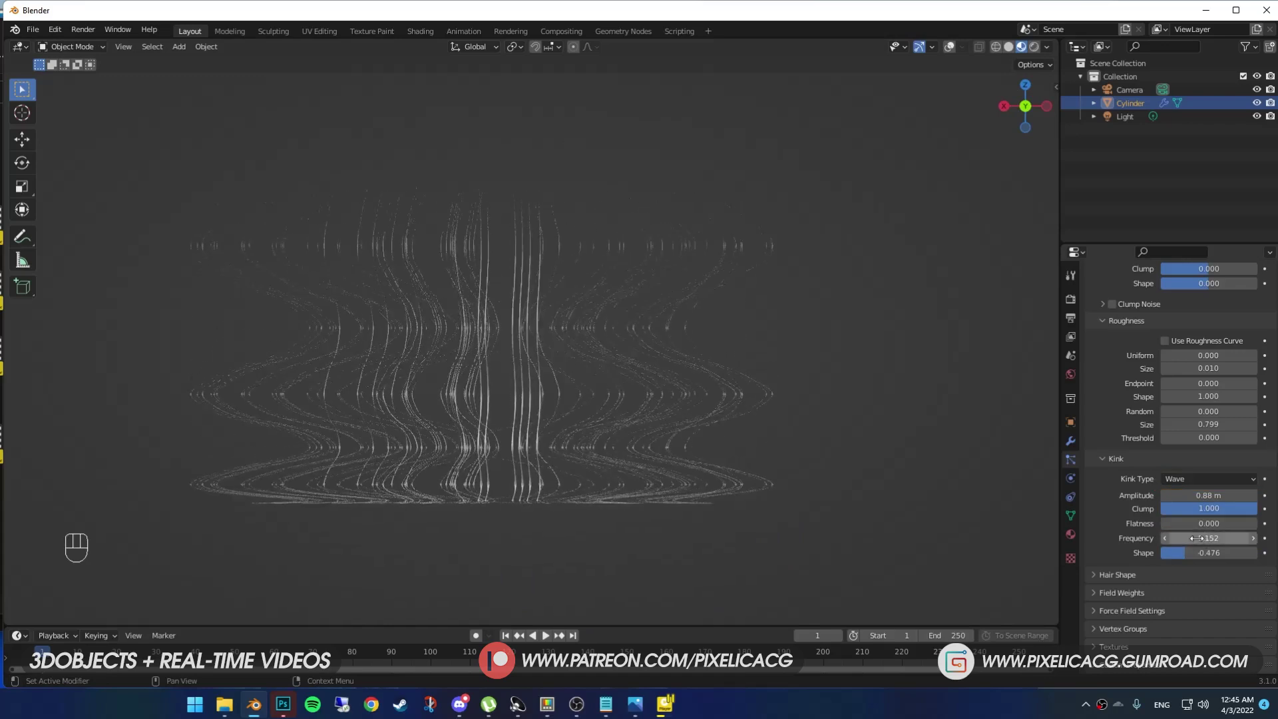
click(1198, 479)
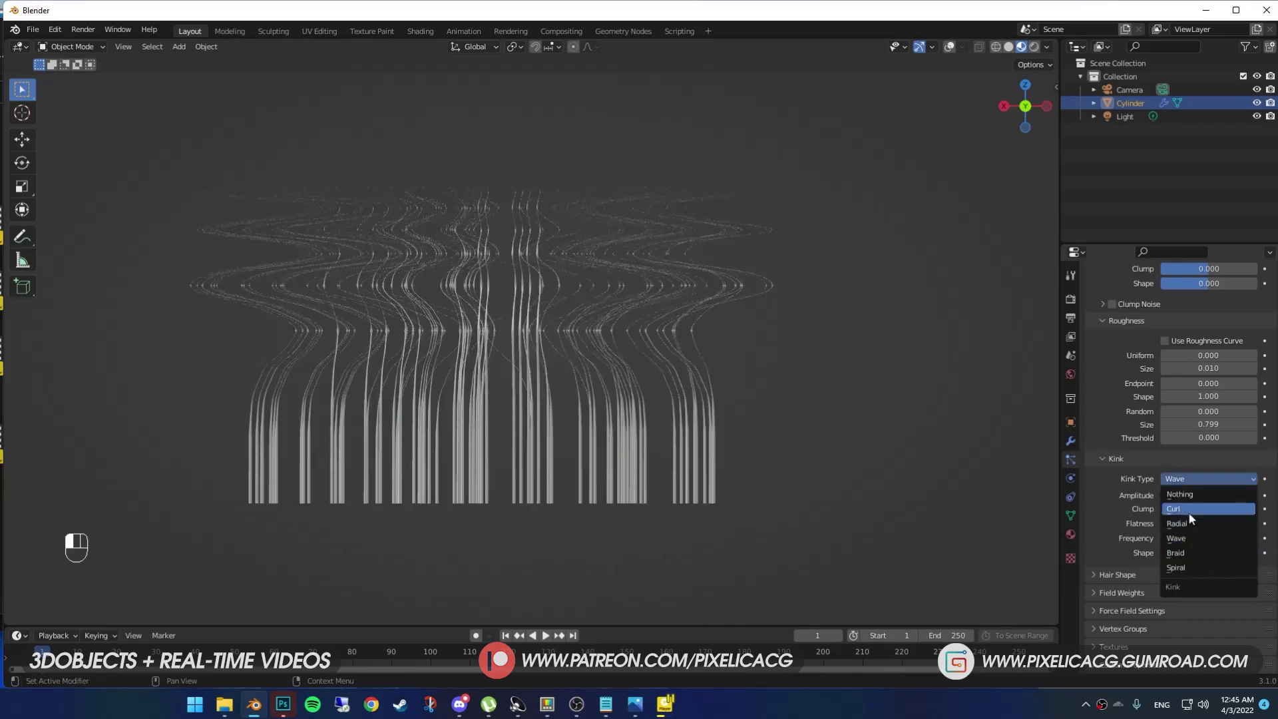
click(1189, 509)
drag(1201, 495, 1190, 496)
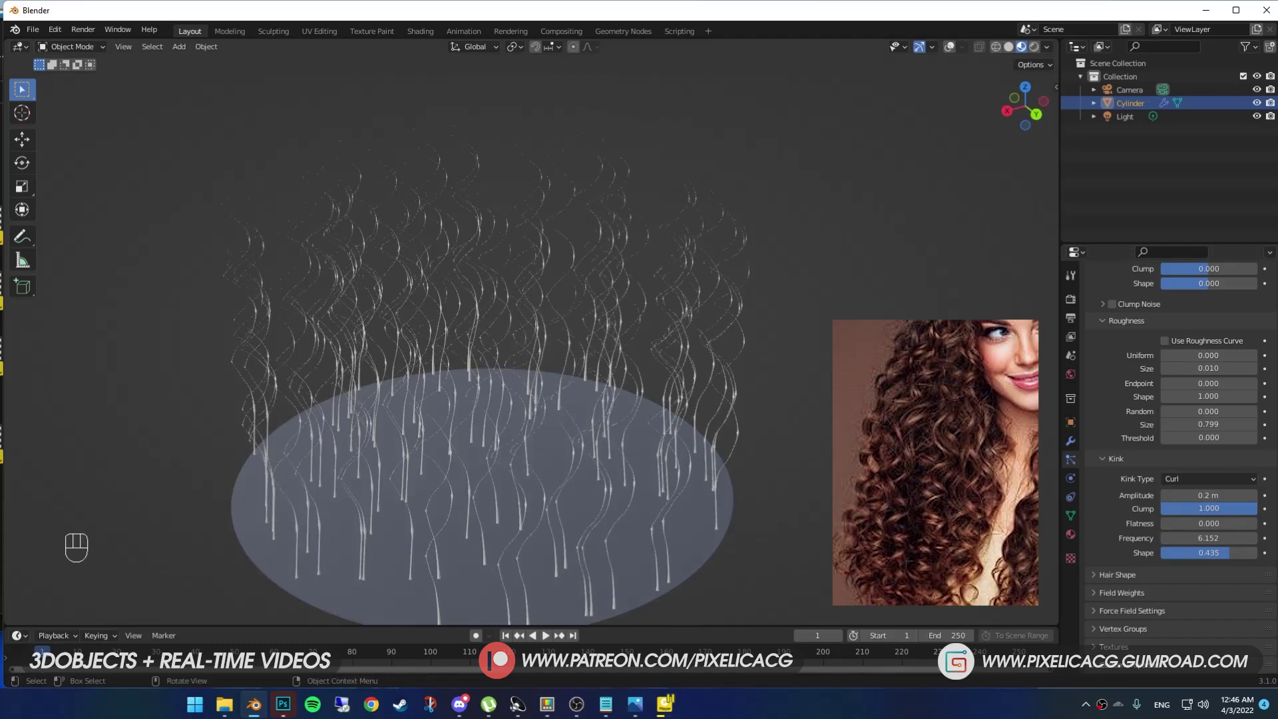
scroll(818, 501, down, 4)
middle_drag(752, 511, 740, 524)
scroll(740, 524, up, 2)
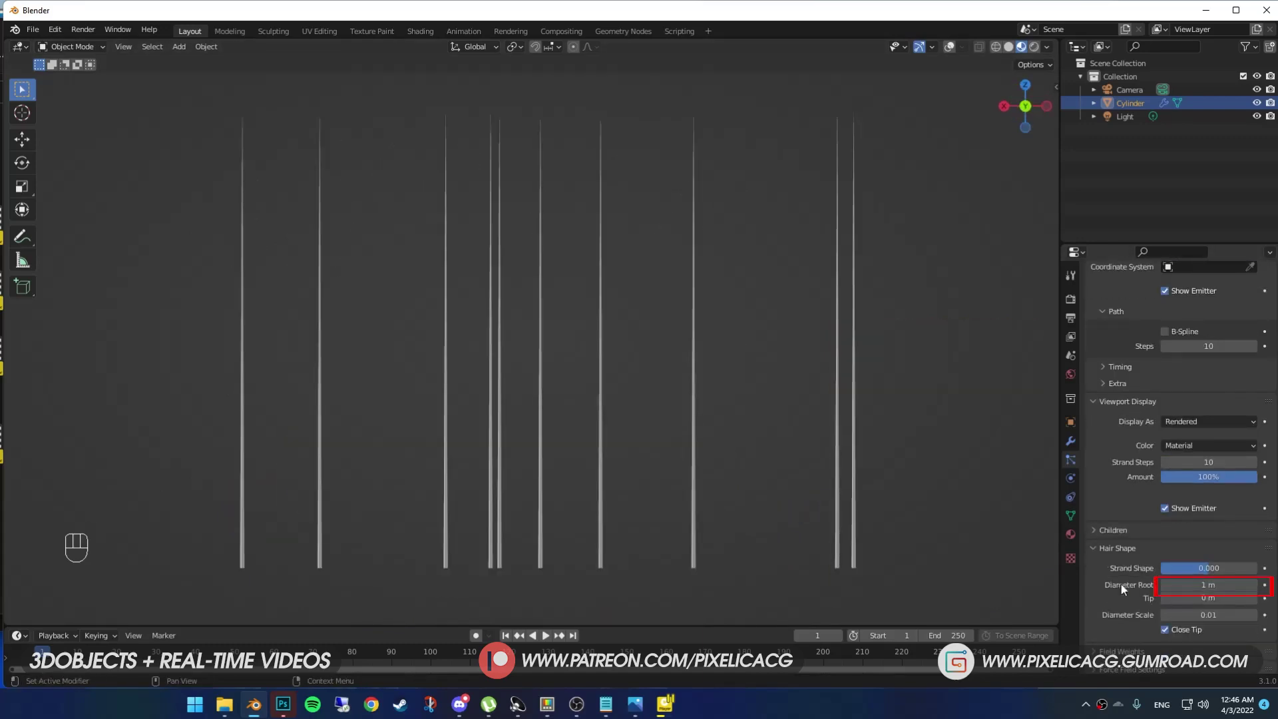
Step: Experiment with the hair shape's root and tip diameters, keeping a 1 m root and a 0.14 m tip
drag(1207, 585, 1247, 598)
key(ctrl+z)
key(ctrl+z)
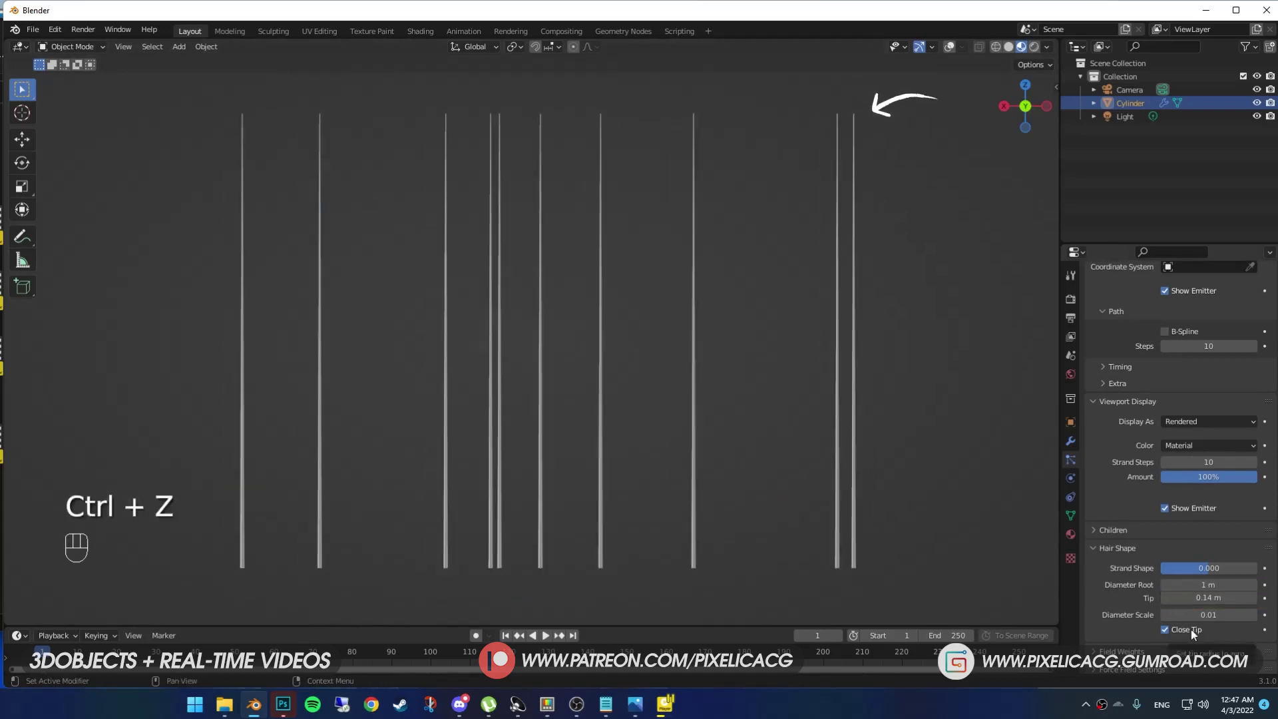
Step: Try a hair diameter scale of 0.35, undo it and collapse the hair shape settings
mouse_move(1197, 614)
mouse_down()
mouse_move(1244, 615)
mouse_move(1181, 597)
mouse_up()
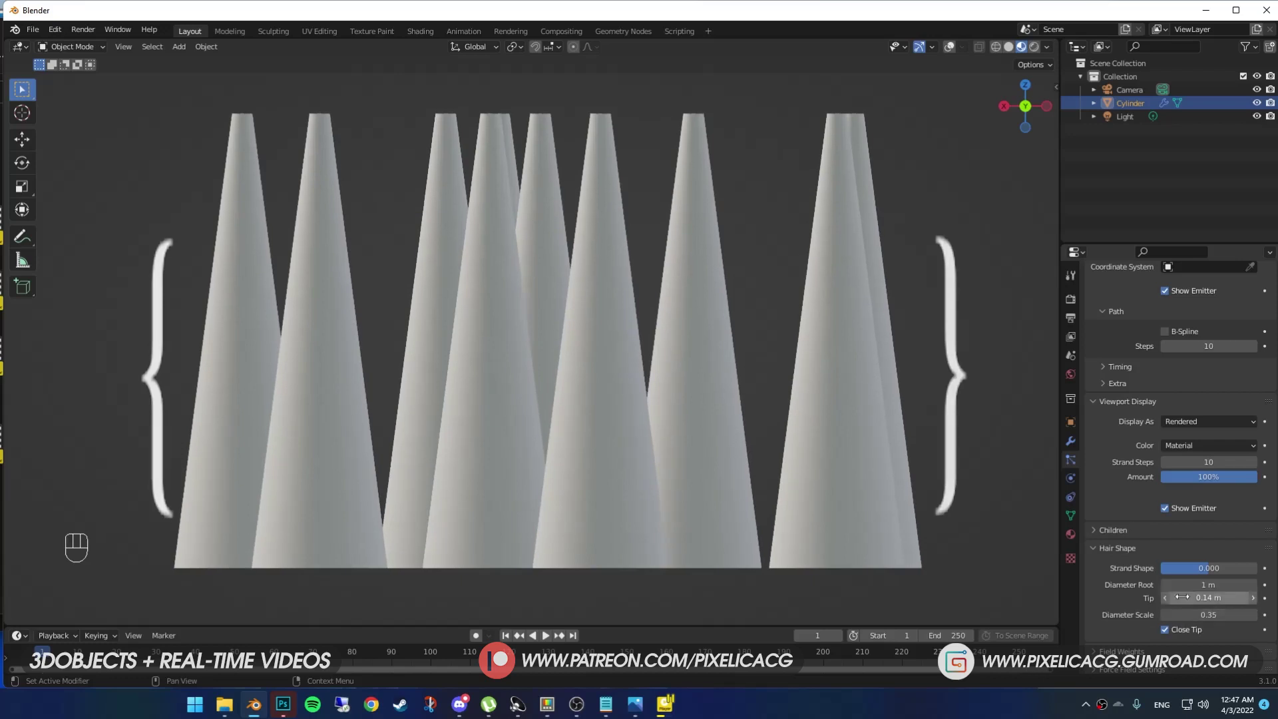
key(ctrl+z)
key(ctrl+z)
click(1118, 548)
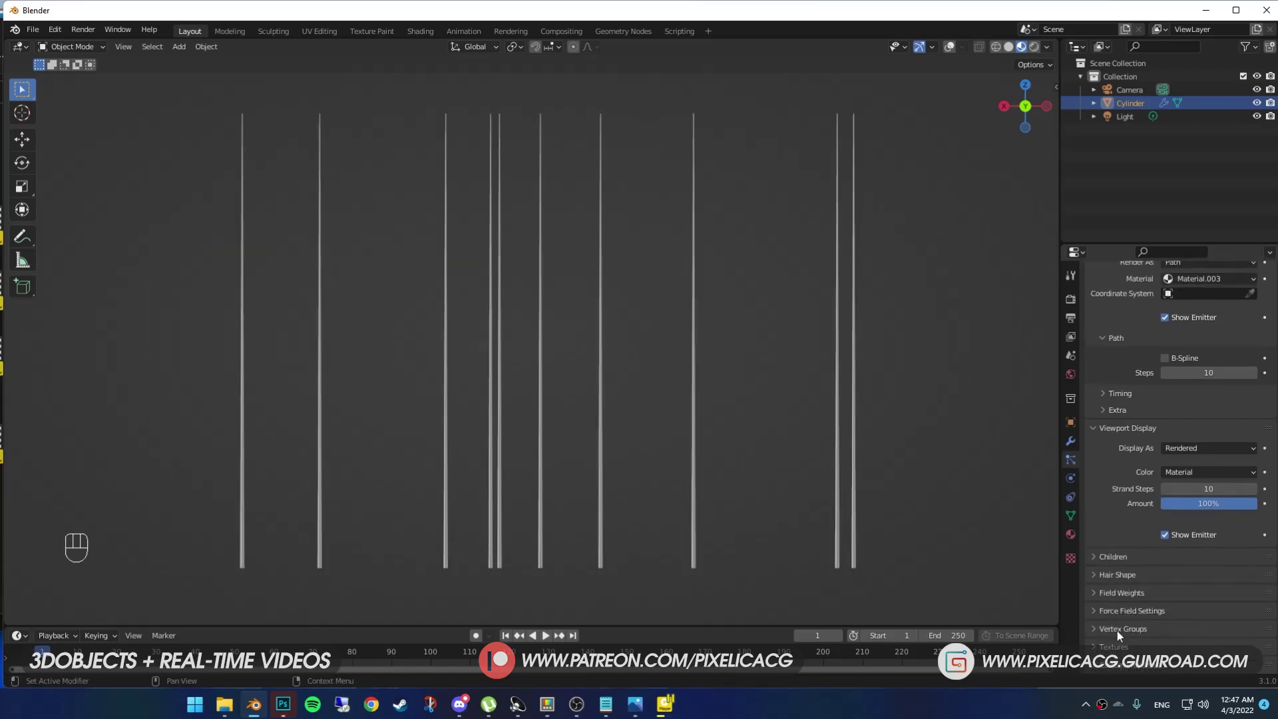
Step: Expand the particle vertex group settings, switch the cylinder to Weight Paint mode and try painting strokes, undoing the last ones
click(1117, 629)
scroll(1111, 599, down, 4)
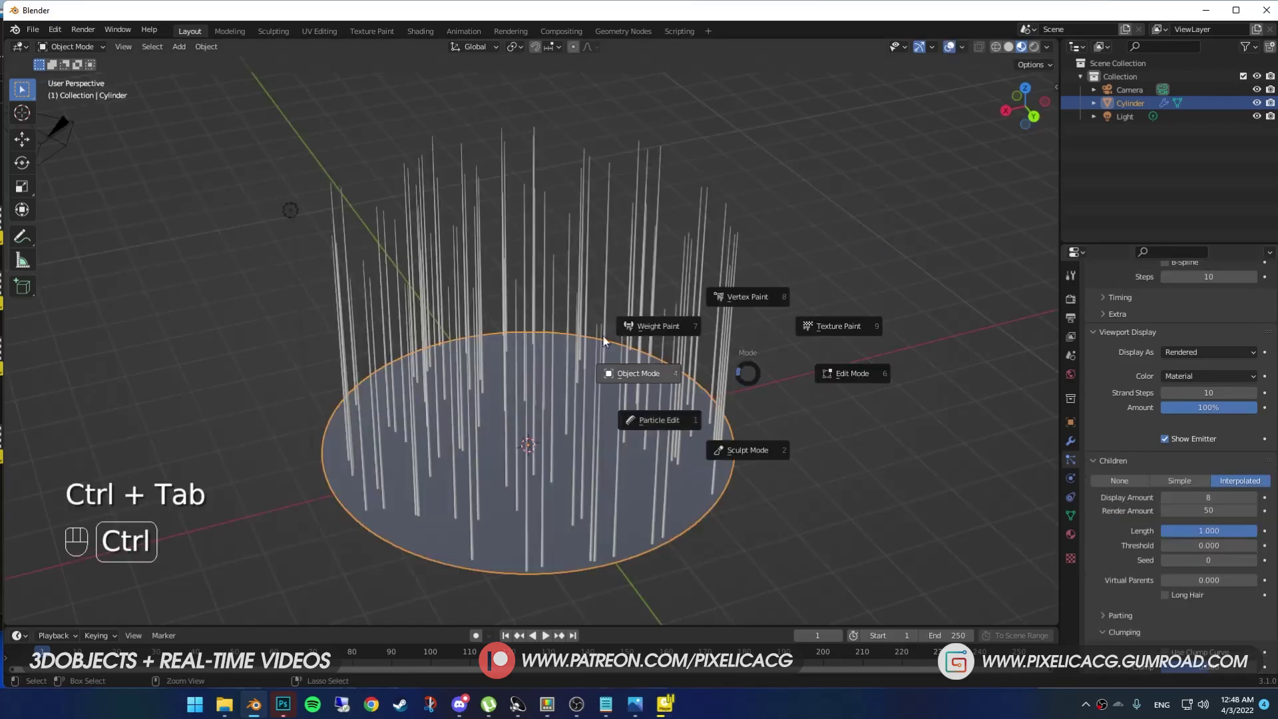
click(662, 294)
drag(595, 462, 609, 469)
drag(439, 452, 429, 459)
mouse_move(514, 445)
mouse_down()
mouse_move(538, 360)
mouse_move(571, 486)
mouse_move(419, 455)
mouse_up()
key(ctrl+z)
key(ctrl+z)
Step: Set the brush radius to 127 px and paint a curved full-weight area across the disc
key(f)
click(566, 400)
key(ctrl+z)
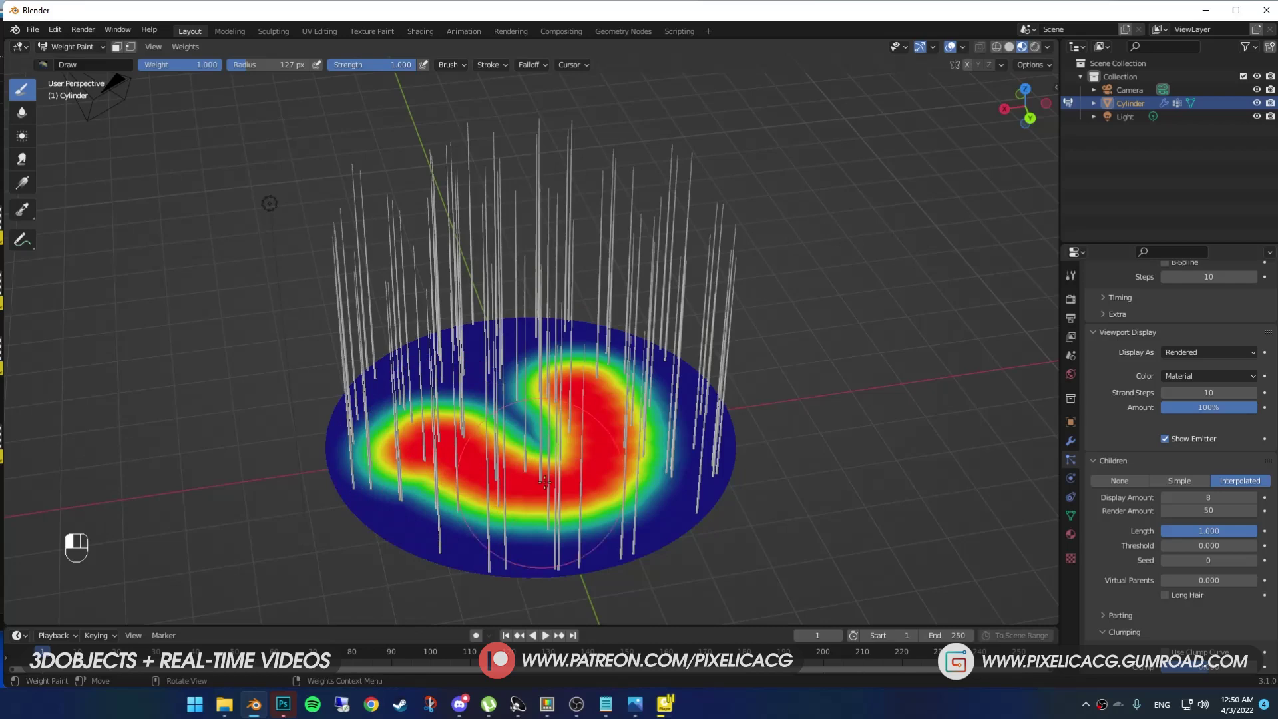
key(F10)
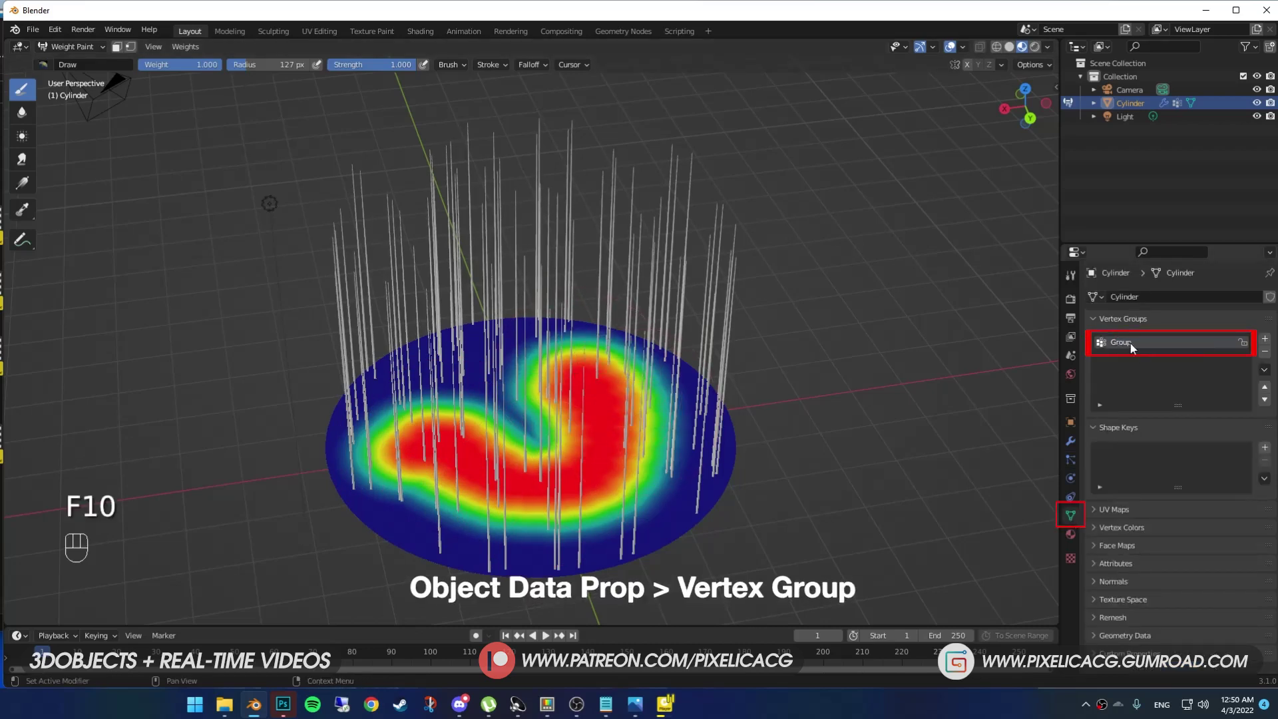
Step: Name the painted vertex group 1, and add a second group named 2 with a Z-shaped weight area
text(1)
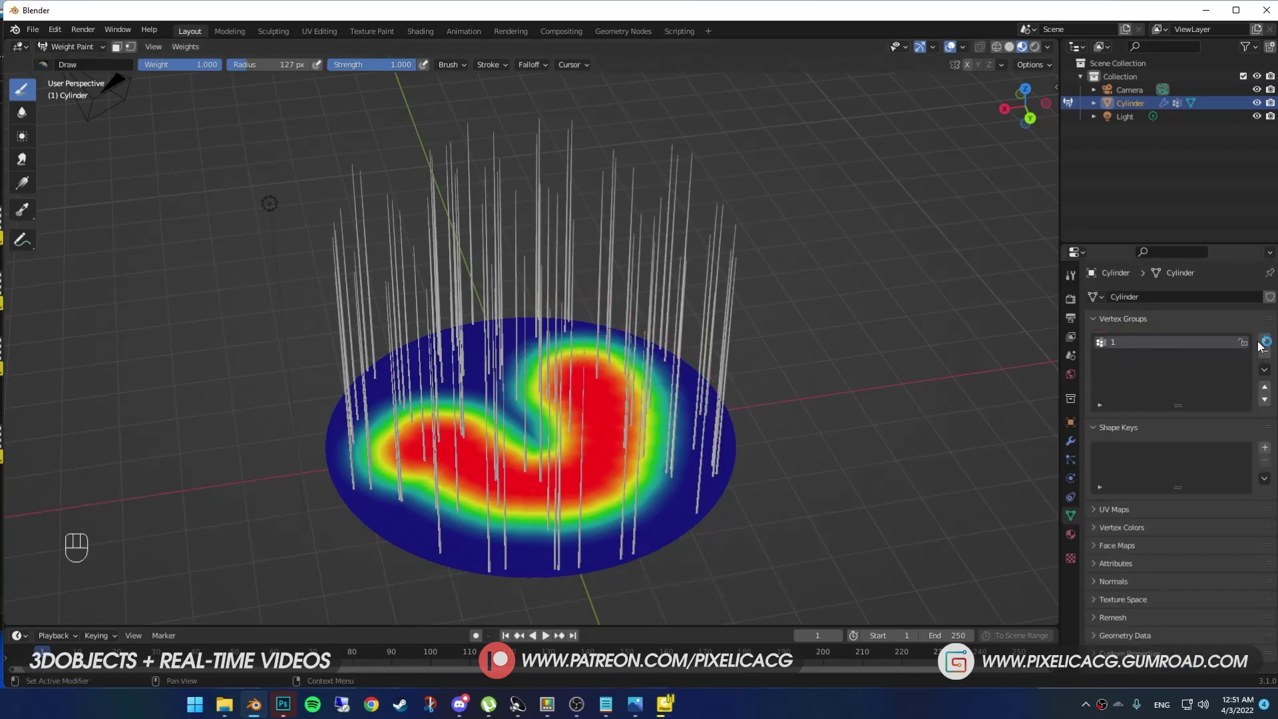
click(1265, 340)
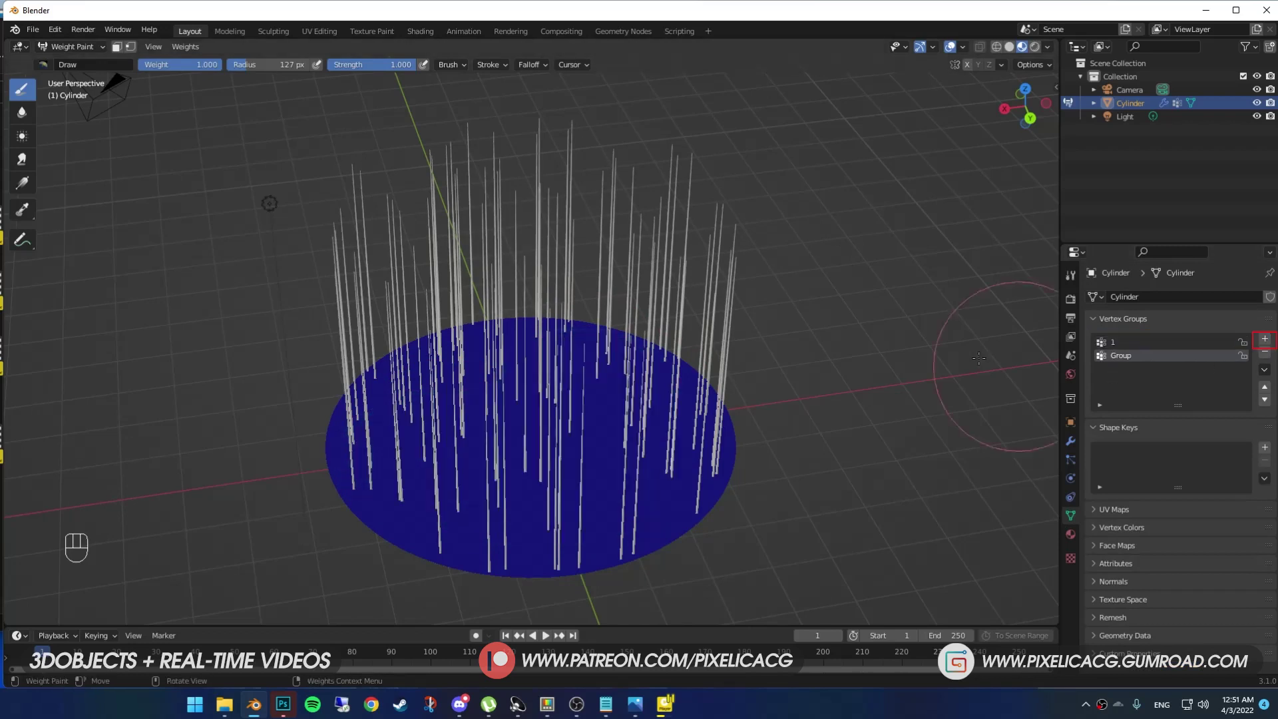
mouse_move(459, 372)
mouse_down()
mouse_move(513, 469)
mouse_move(668, 446)
mouse_up()
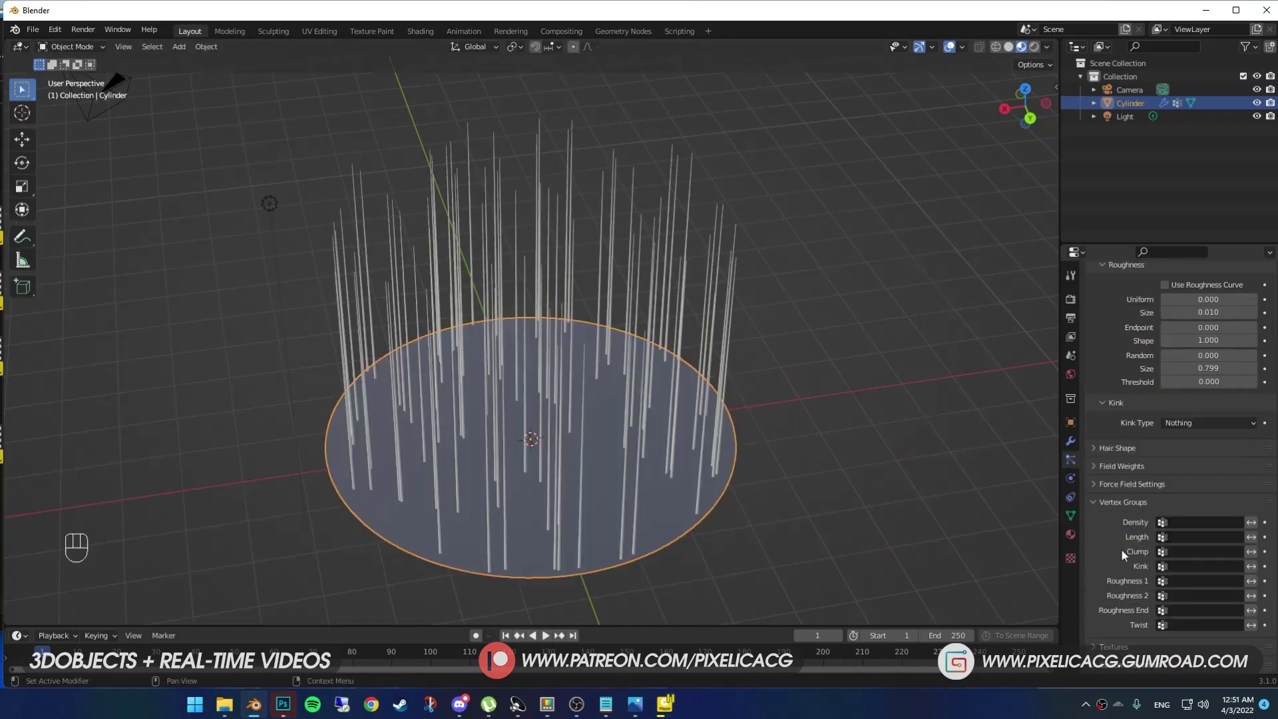
Step: Assign vertex group 1 to the hair density and inspect where the hair grows
click(1185, 523)
click(1172, 543)
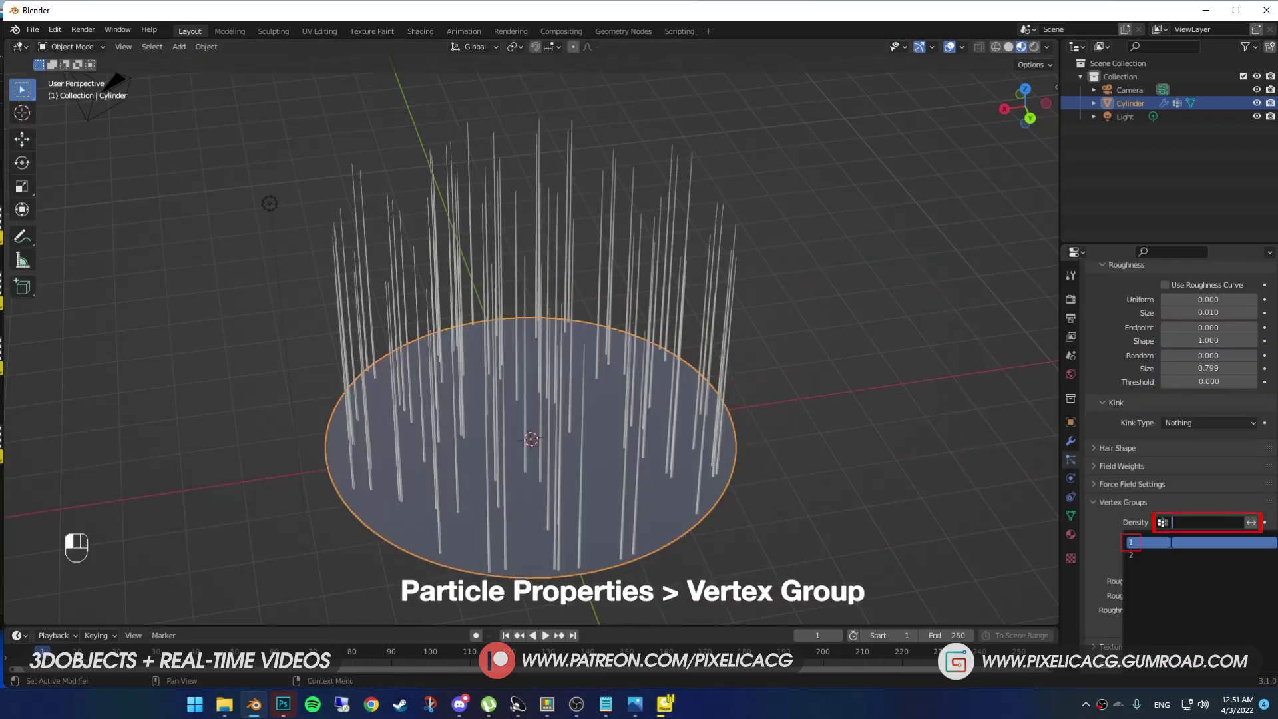
scroll(646, 454, up, 1)
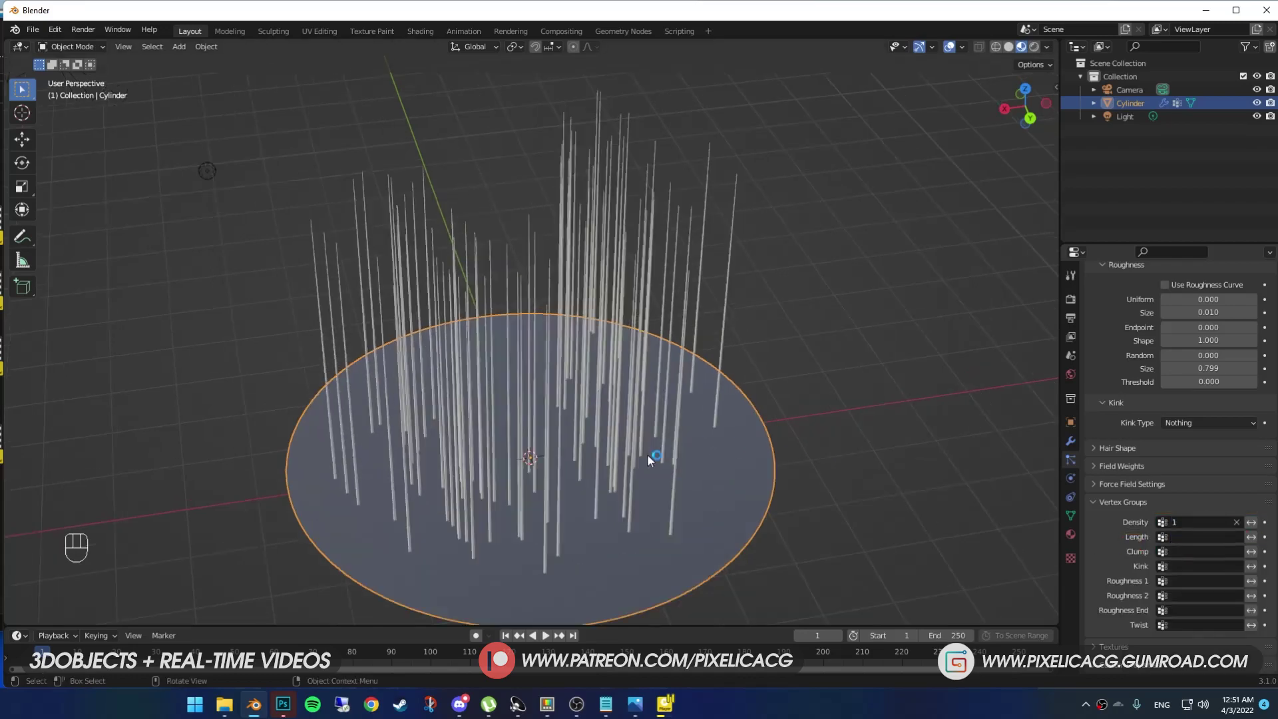
shift+middle_drag(706, 463, 694, 447)
Step: Return to Weight Paint mode and assign vertex group 2 to the hair density
key(ctrl+Tab)
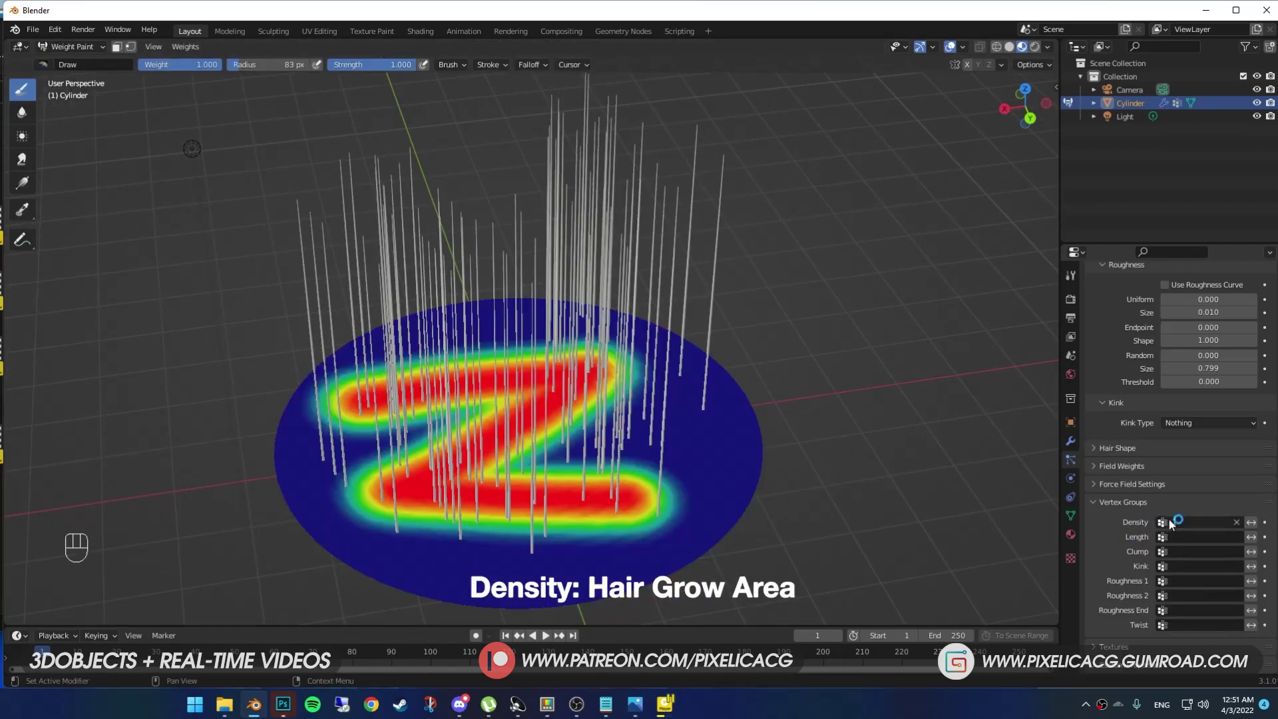
click(1185, 523)
click(1163, 557)
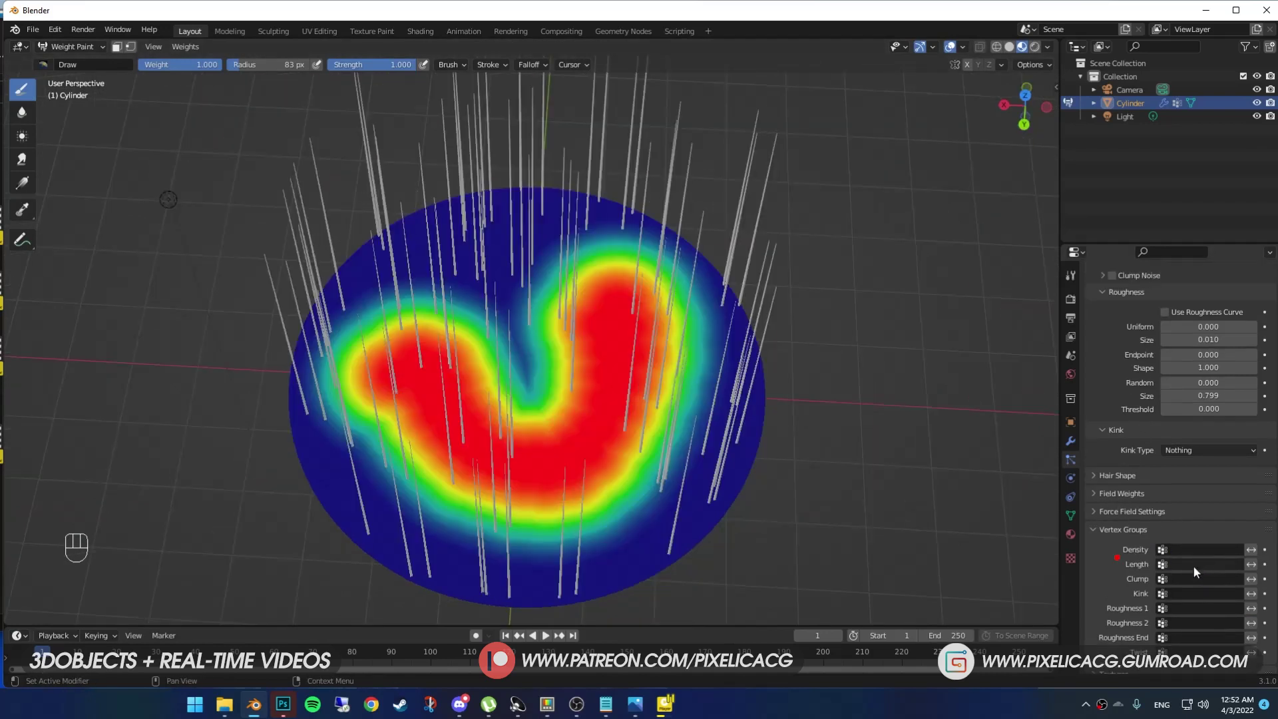
Step: Assign vertex group 1 to the hair length and inspect the strands around the painted area up close
click(1192, 565)
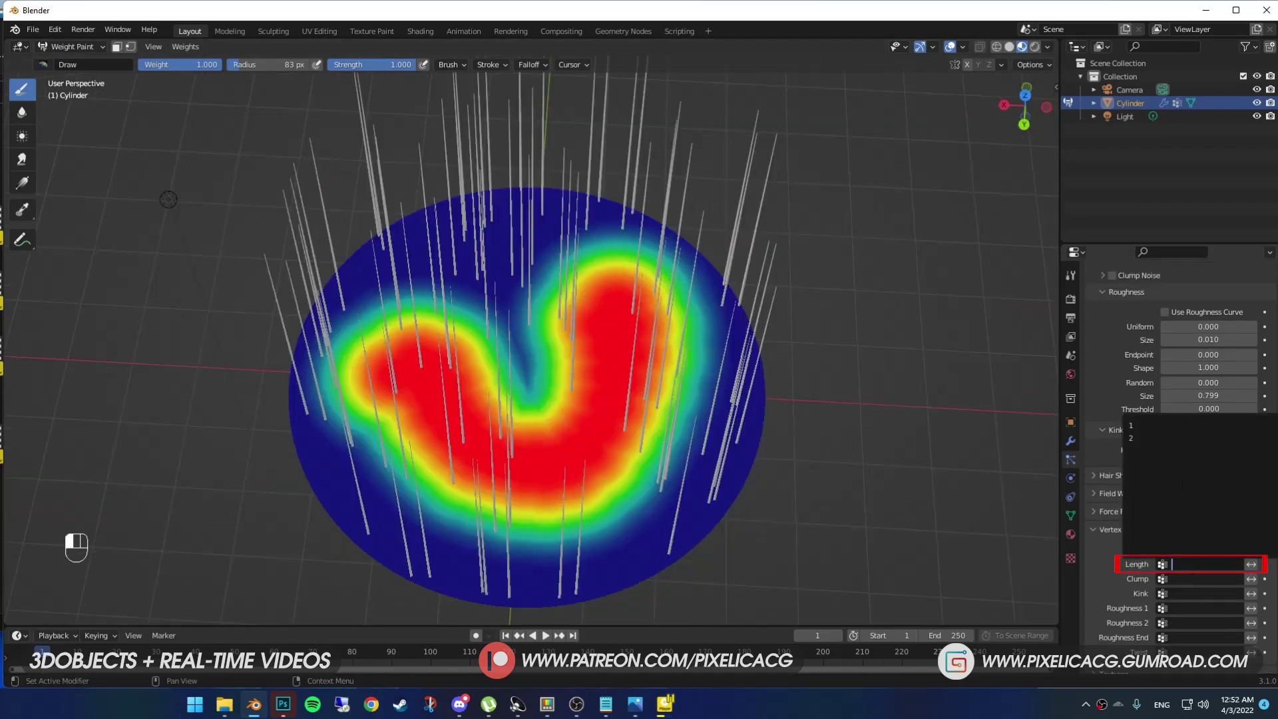
click(1162, 427)
middle_drag(714, 382, 772, 348)
scroll(771, 348, up, 2)
mouse_move(605, 573)
shift+middle_down()
mouse_move(682, 453)
mouse_move(804, 435)
mouse_move(850, 412)
shift+middle_up()
scroll(681, 452, up, 1)
scroll(570, 444, up, 1)
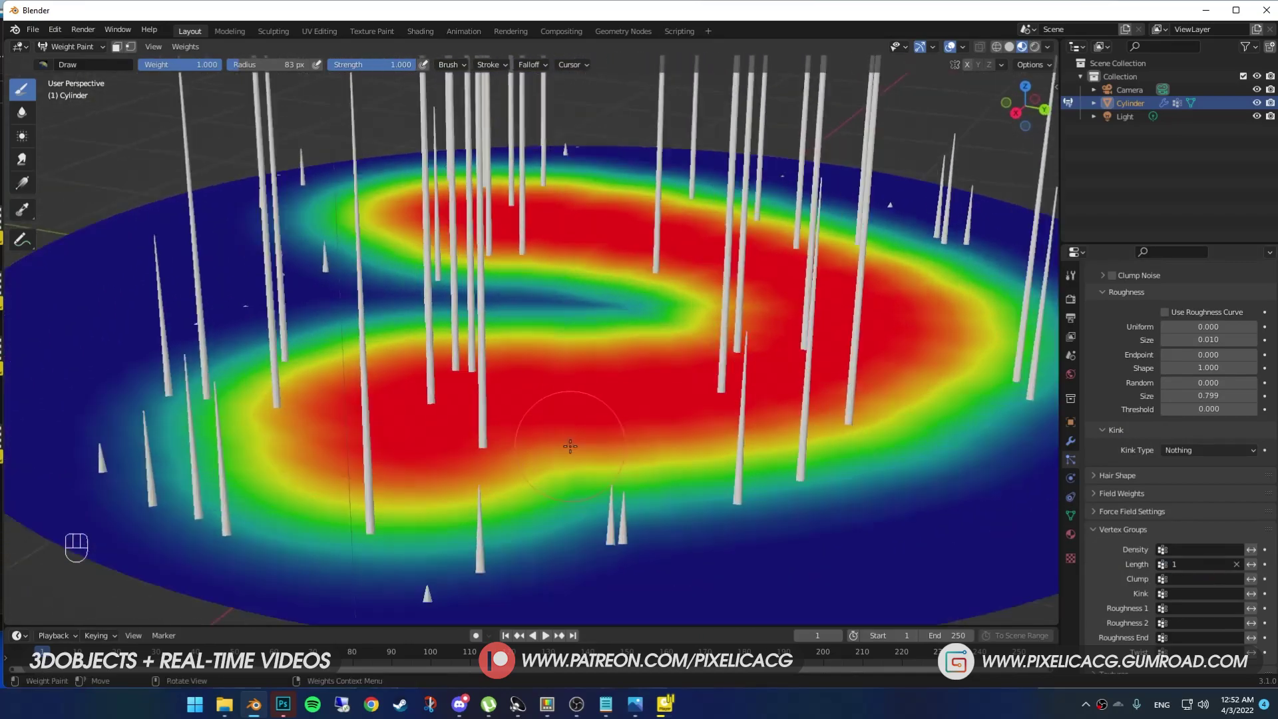
alt+middle_drag(570, 444, 561, 404)
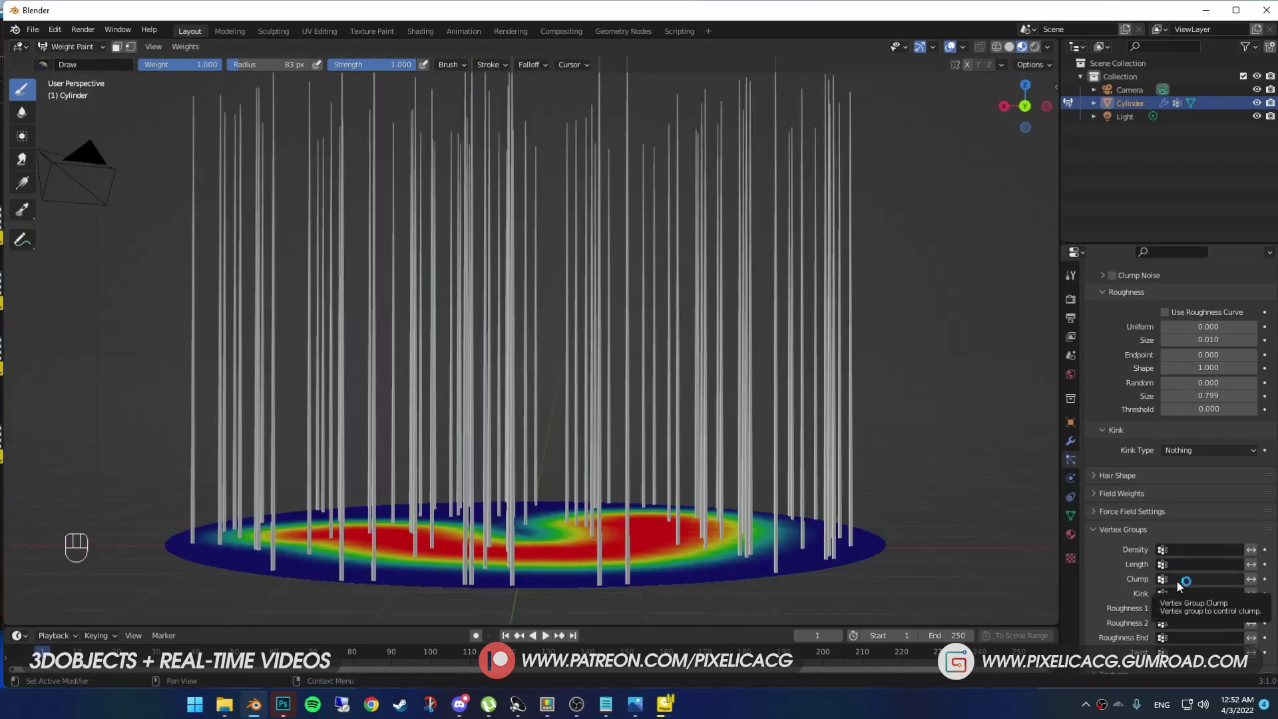
Step: Assign vertex group 1 to the hair clump and lower the Clump value below zero
click(1177, 580)
click(1154, 440)
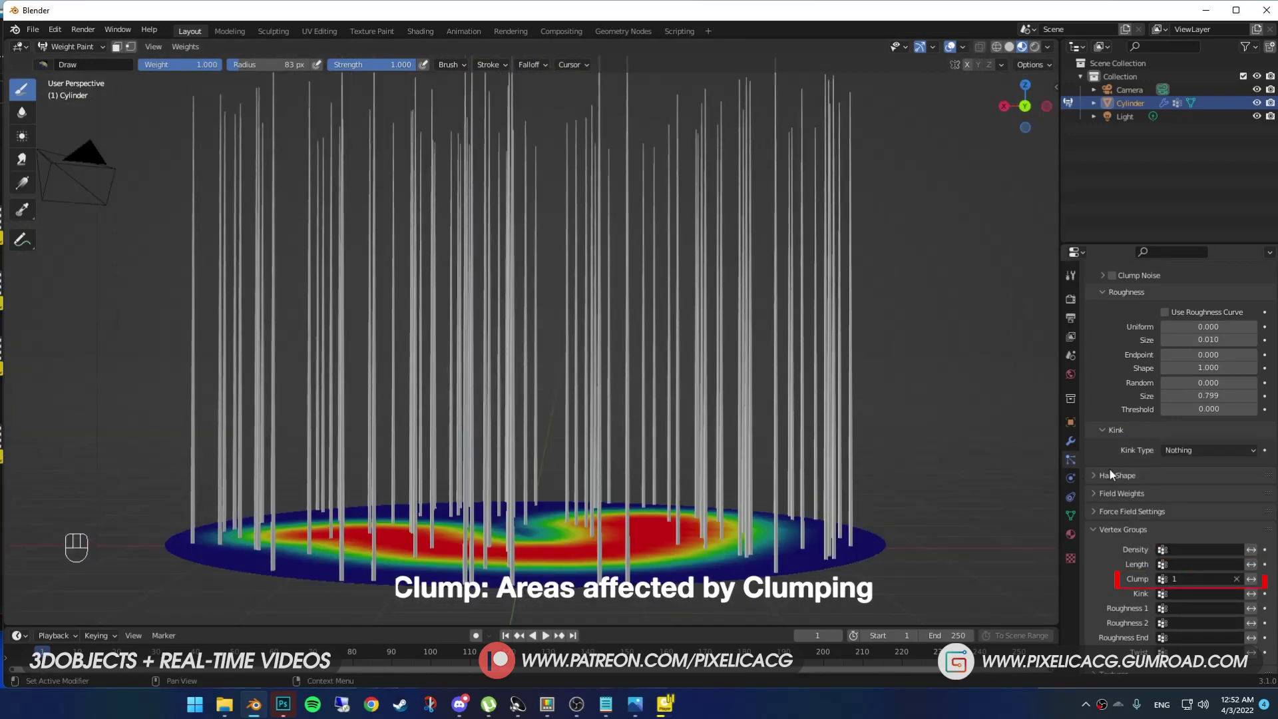
scroll(1126, 582, up, 8)
drag(1207, 506, 1174, 521)
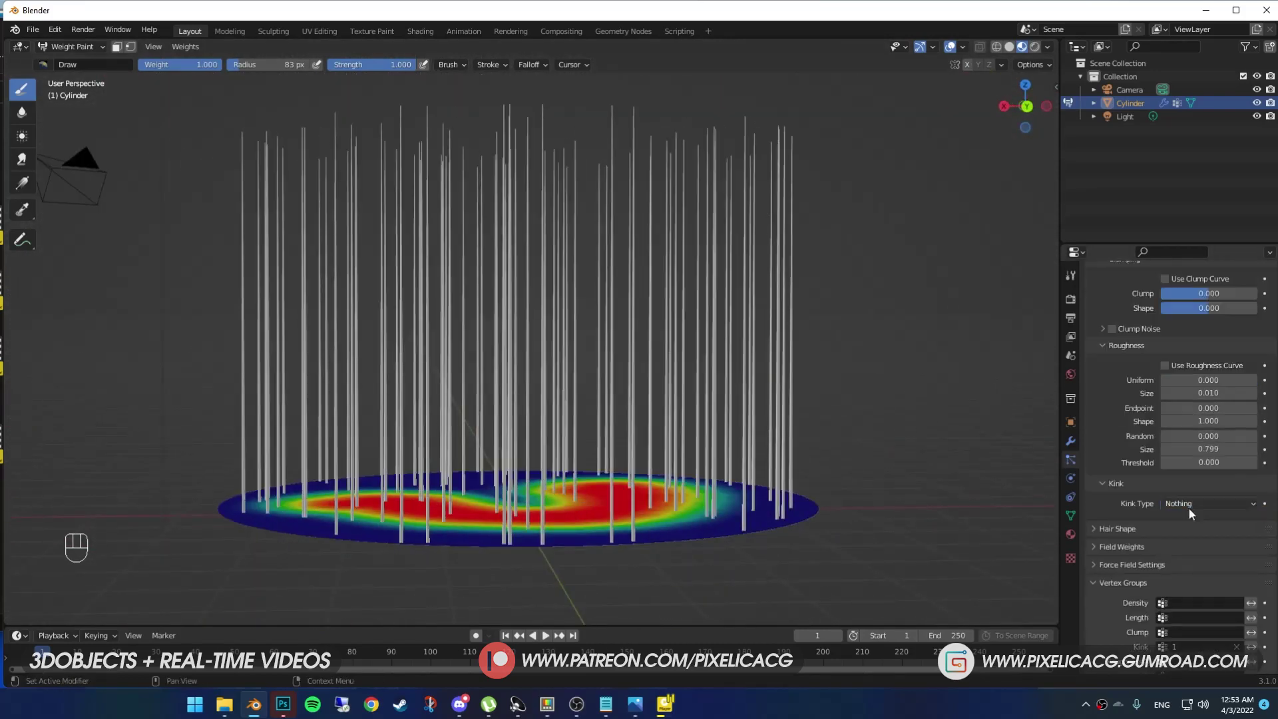
Step: Set the kink type of the child hairs to Curl
click(1189, 506)
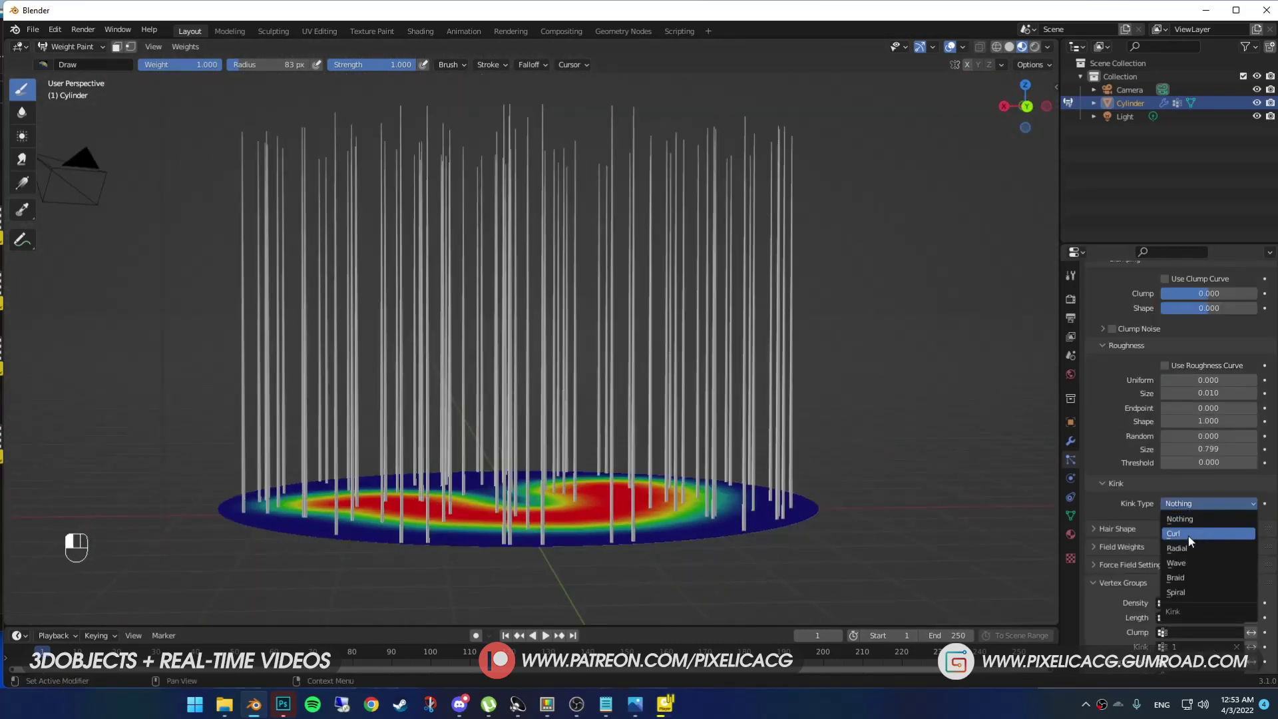
click(1188, 533)
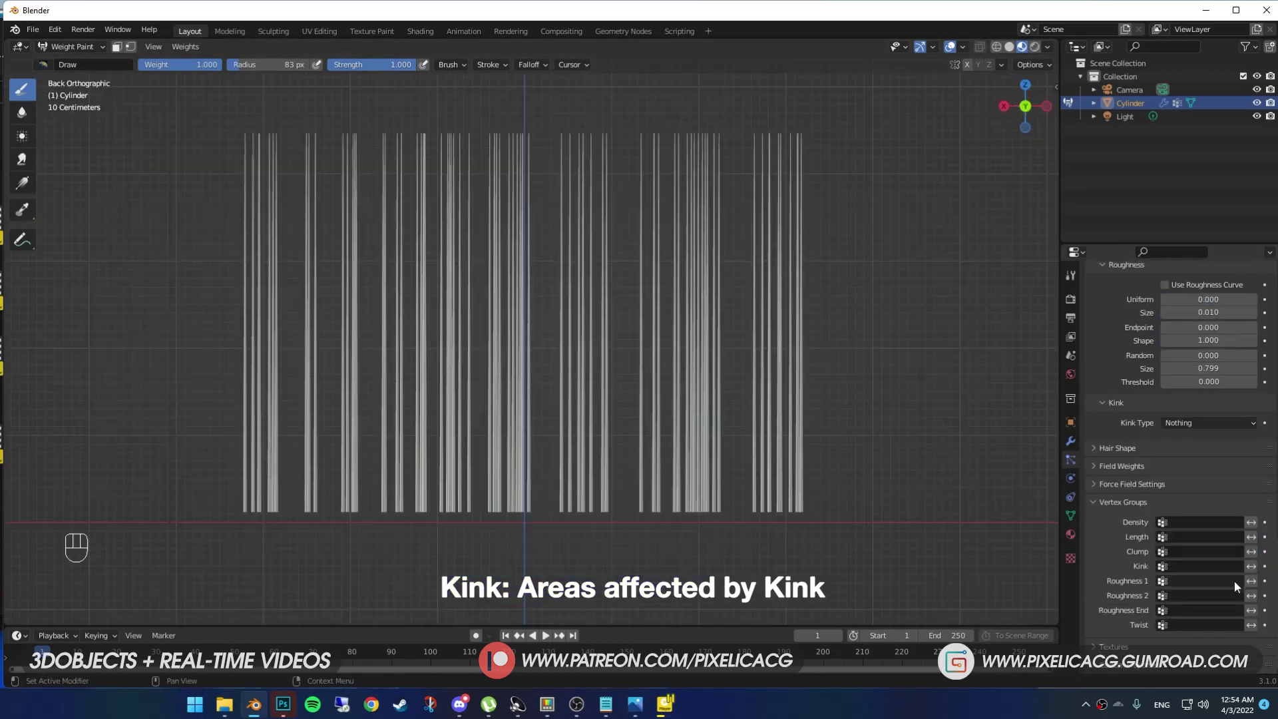
Step: Assign vertex group 1 to Roughness 1 and adjust the Uniform roughness
click(1233, 582)
click(1152, 442)
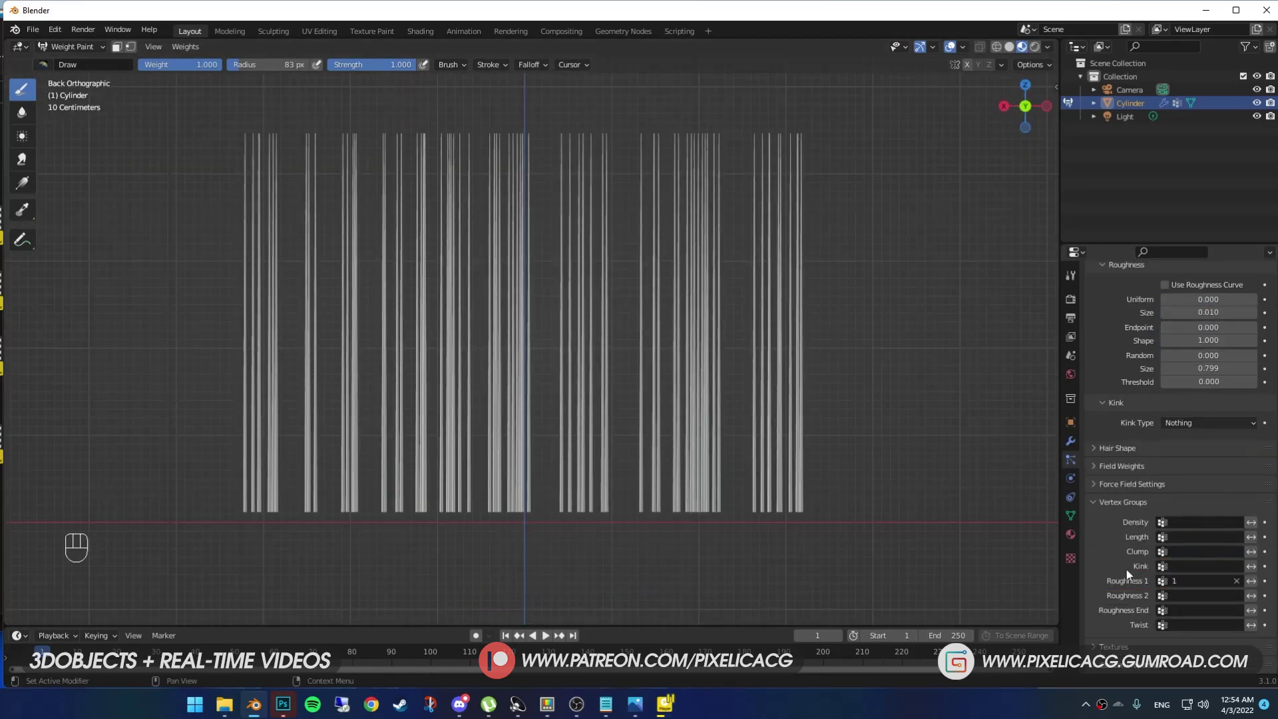
scroll(1128, 573, up, 5)
mouse_move(1181, 459)
mouse_down()
mouse_move(1224, 459)
mouse_move(1165, 460)
mouse_up()
scroll(1191, 459, down, 5)
Step: Switch the cylinder to Particle Edit mode and show the brush settings in the viewport sidebar
click(48, 50)
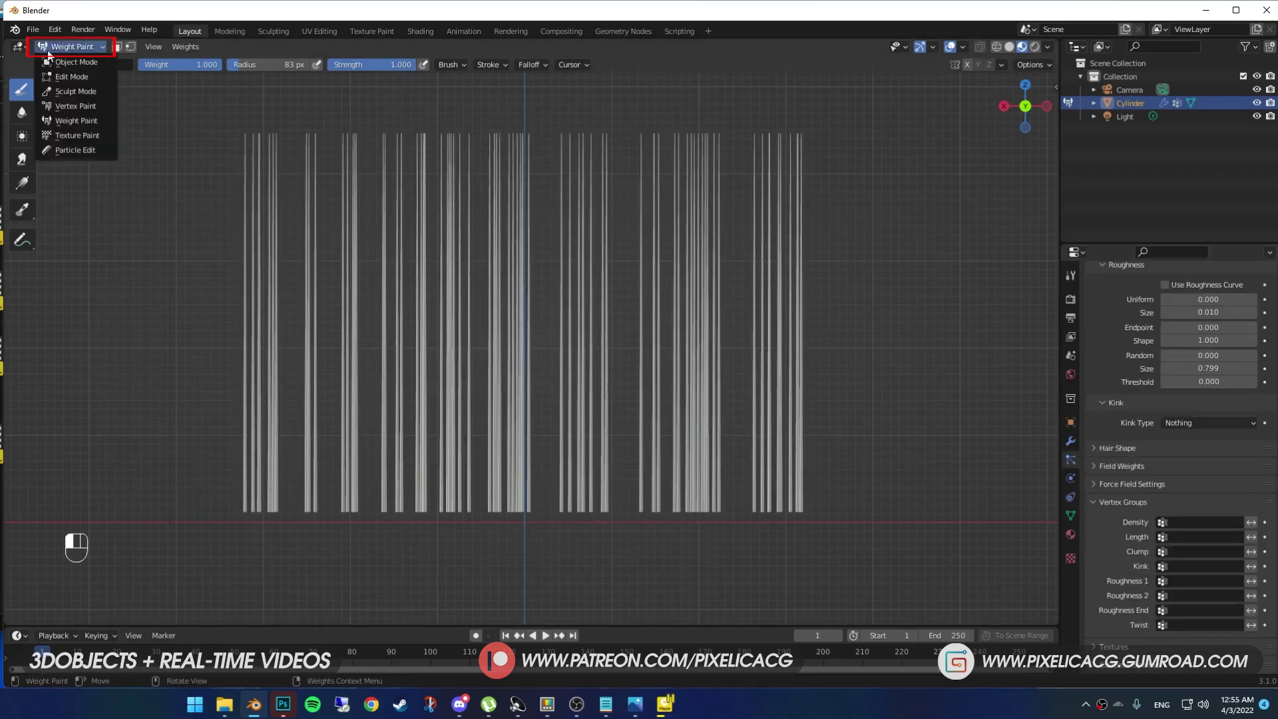
click(75, 150)
scroll(788, 239, down, 2)
key(n)
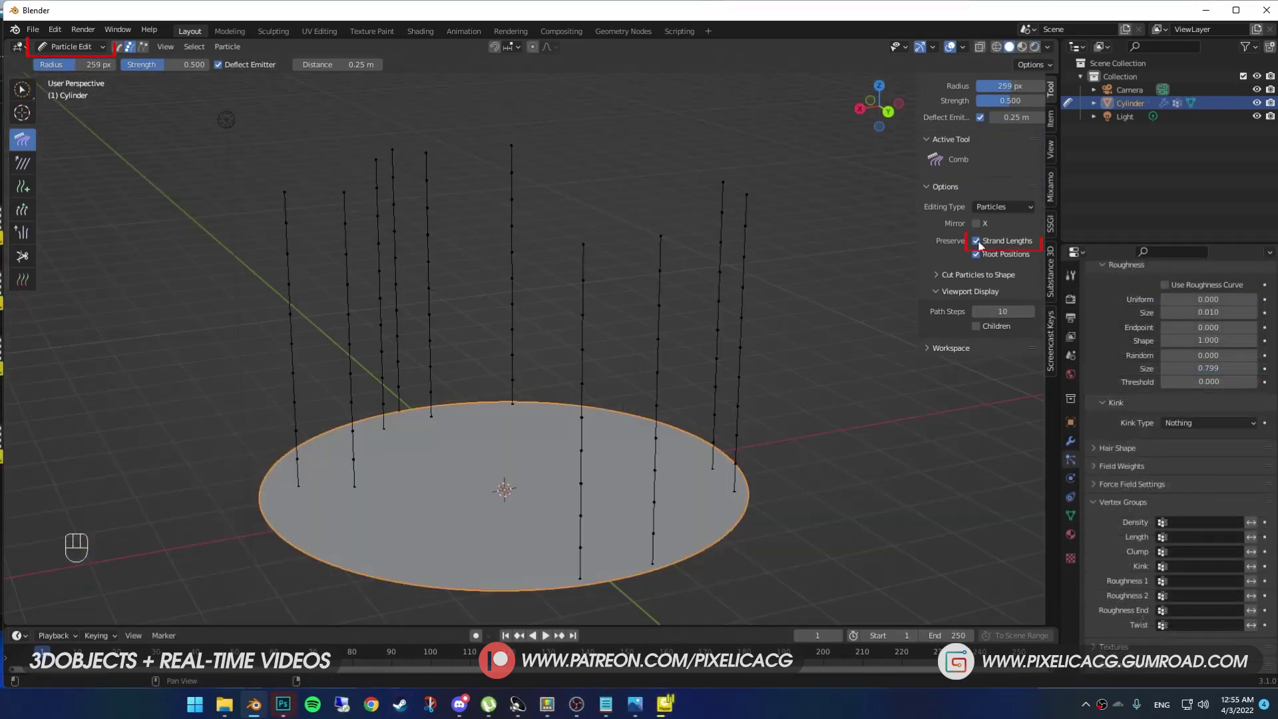
Step: Try combing the strands with strand length preservation turned off, and undo the strokes
click(976, 241)
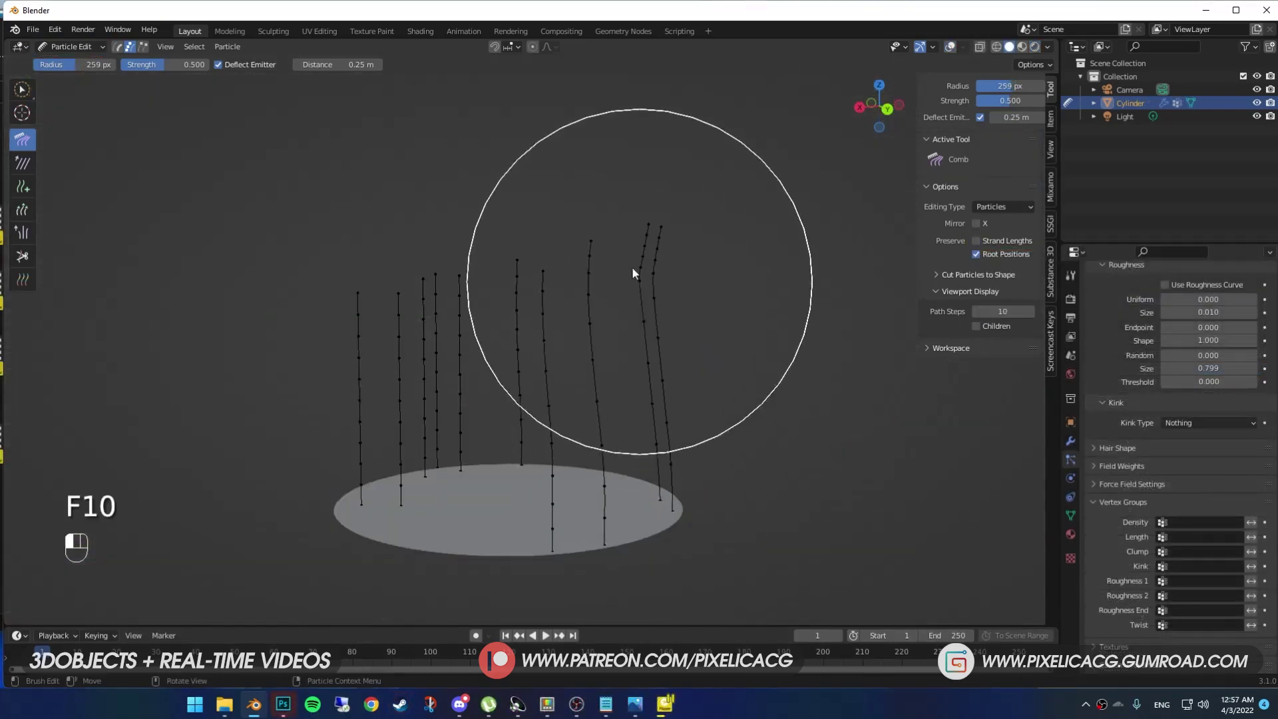
drag(632, 270, 498, 171)
mouse_move(374, 357)
mouse_down()
mouse_move(344, 222)
mouse_move(519, 157)
mouse_move(599, 205)
mouse_up()
mouse_move(459, 389)
mouse_down()
mouse_move(296, 291)
mouse_move(297, 194)
mouse_move(436, 213)
mouse_move(525, 390)
mouse_move(685, 342)
mouse_move(772, 206)
mouse_up()
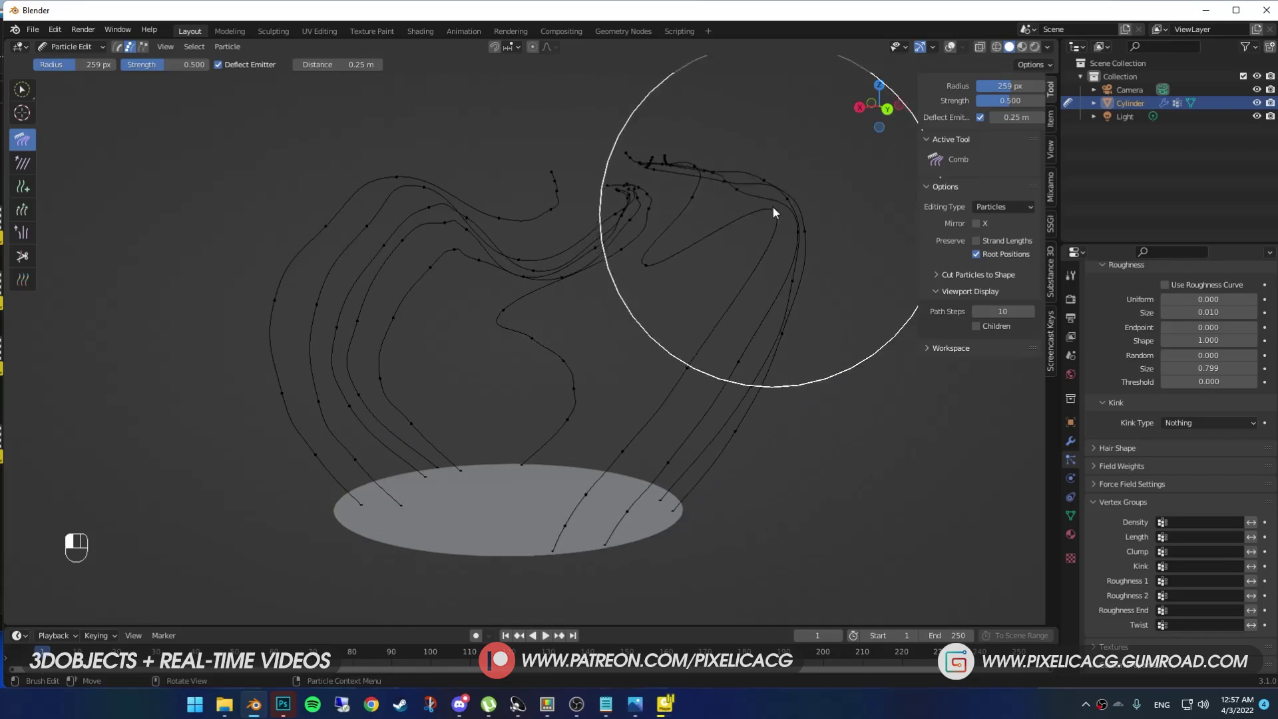
key(ctrl+z)
key(ctrl+z)
key(ctrl+z)
key(ctrl+z)
Step: Try combing the strands with strand length preservation turned back on, and undo the strokes
click(975, 242)
mouse_move(744, 357)
mouse_down()
mouse_move(465, 262)
mouse_move(239, 282)
mouse_move(522, 267)
mouse_move(710, 197)
mouse_move(602, 368)
mouse_move(627, 315)
mouse_move(554, 383)
mouse_move(477, 405)
mouse_up()
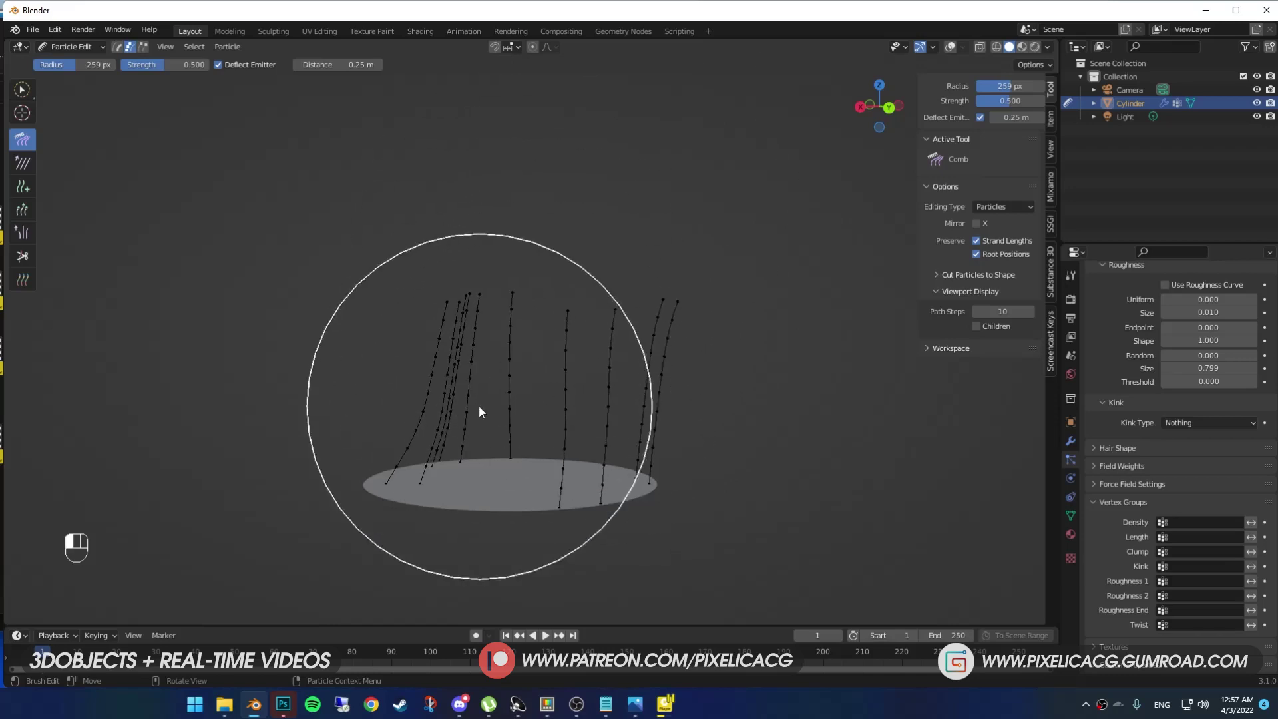
key(ctrl+z)
key(ctrl+z)
key(ctrl+z)
key(ctrl+z)
key(ctrl+z)
key(ctrl+z)
key(ctrl+z)
key(ctrl+z)
Step: Try combing the strands away from the surface with root position preservation turned off, and undo the strokes
click(975, 254)
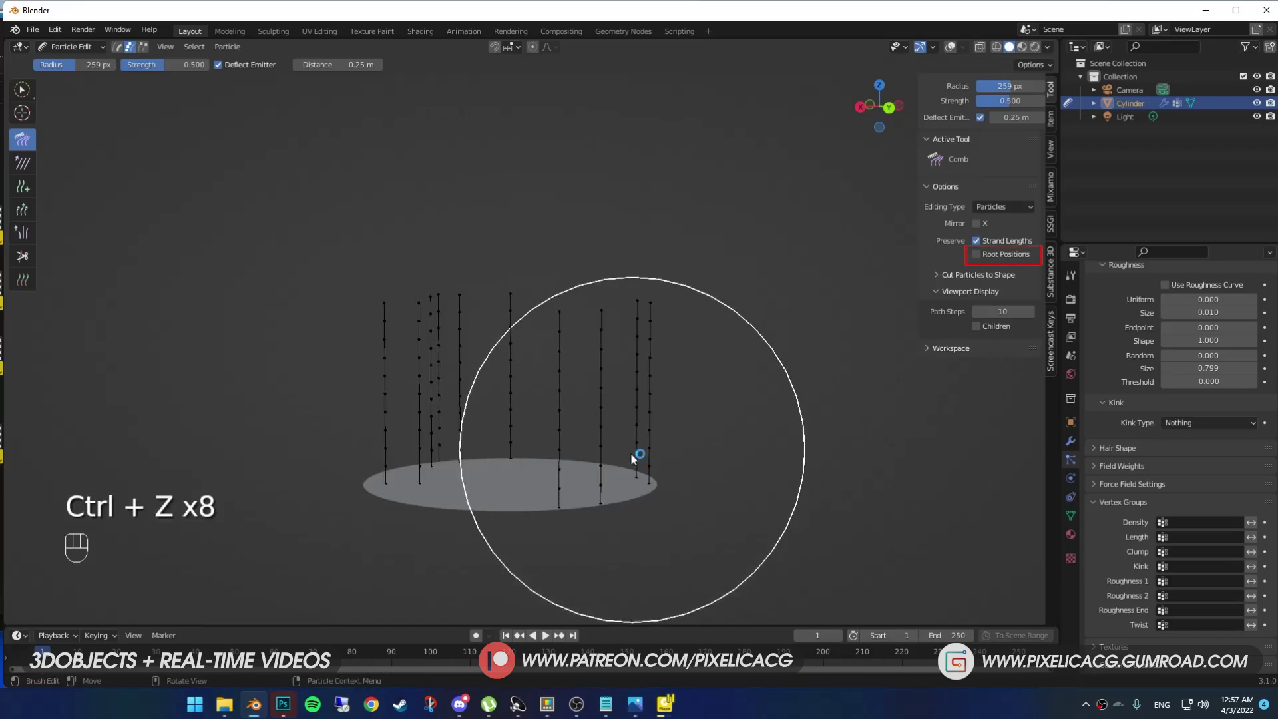
drag(613, 495, 613, 306)
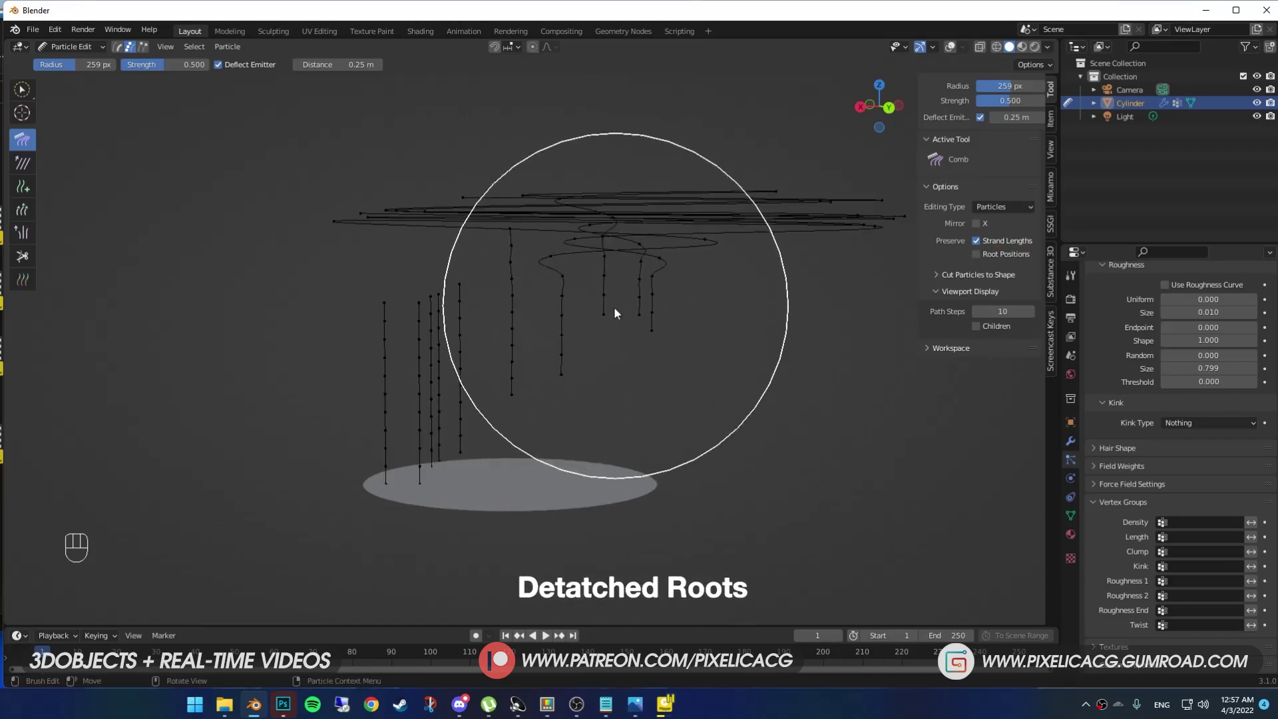
key(ctrl+z)
drag(609, 492, 604, 461)
alt+drag(444, 513, 533, 505)
middle_drag(534, 505, 469, 366)
scroll(469, 366, down, 1)
key(ctrl+z)
Step: Try combing the strands with root position preservation turned back on, and undo the strokes
click(976, 254)
mouse_move(885, 386)
mouse_down()
mouse_move(599, 465)
mouse_move(411, 449)
mouse_up()
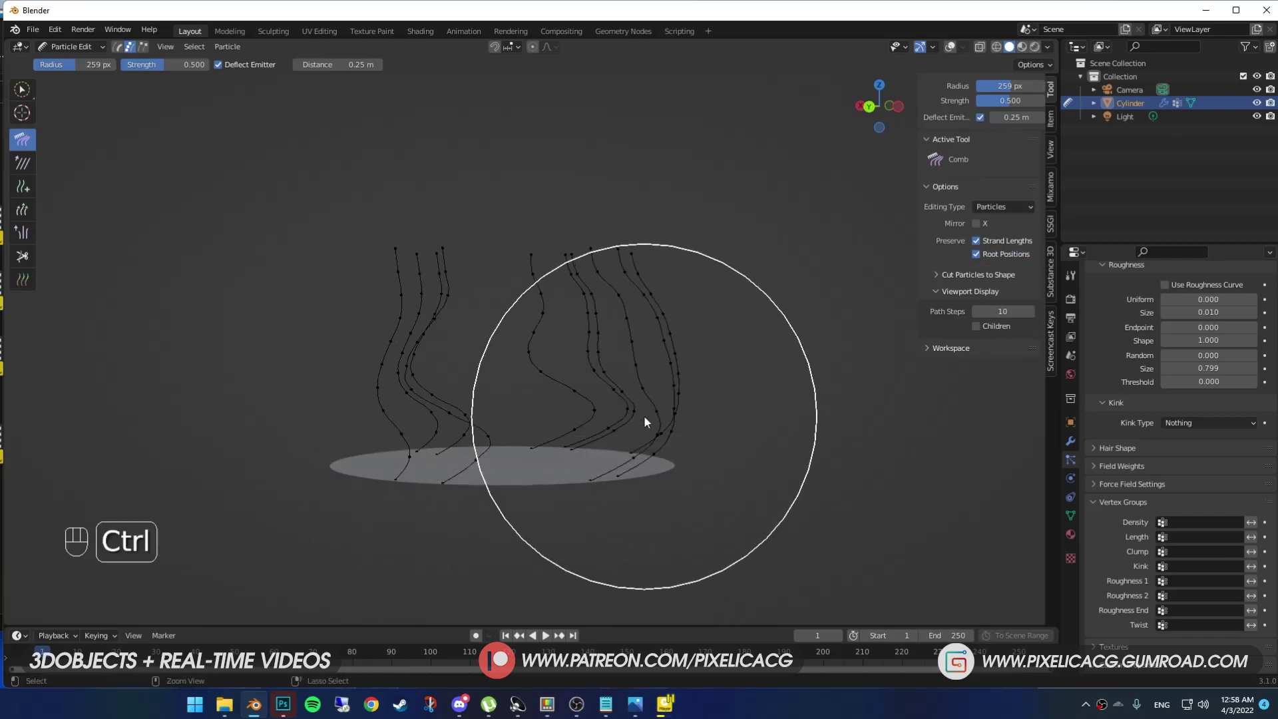
key(ctrl+z)
key(ctrl+z)
key(ctrl+z)
key(ctrl+z)
key(ctrl+z)
key(ctrl+z)
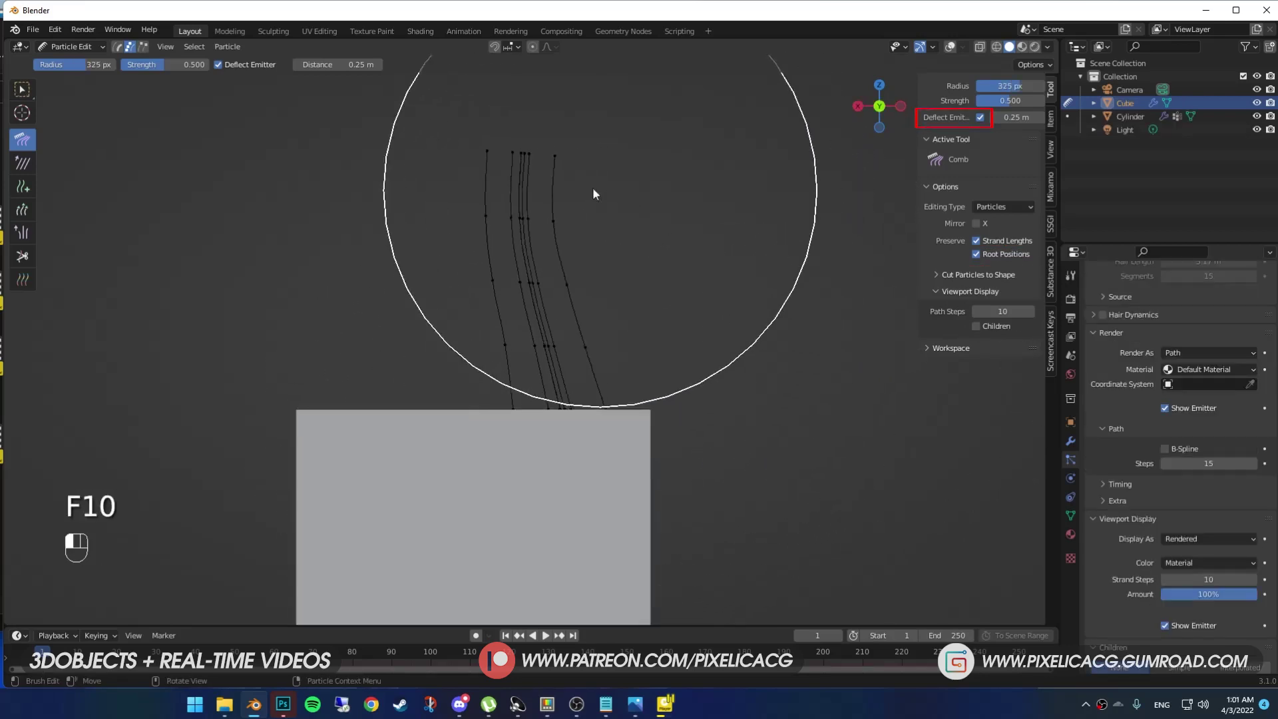
Step: Comb the cube's strands over its edge with Deflect Emitter on, and repeat with the deflect distance at 0 m
mouse_move(593, 193)
mouse_down()
mouse_move(366, 262)
mouse_move(273, 348)
mouse_move(249, 412)
mouse_move(254, 465)
mouse_move(277, 493)
mouse_up()
drag(1016, 117, 978, 117)
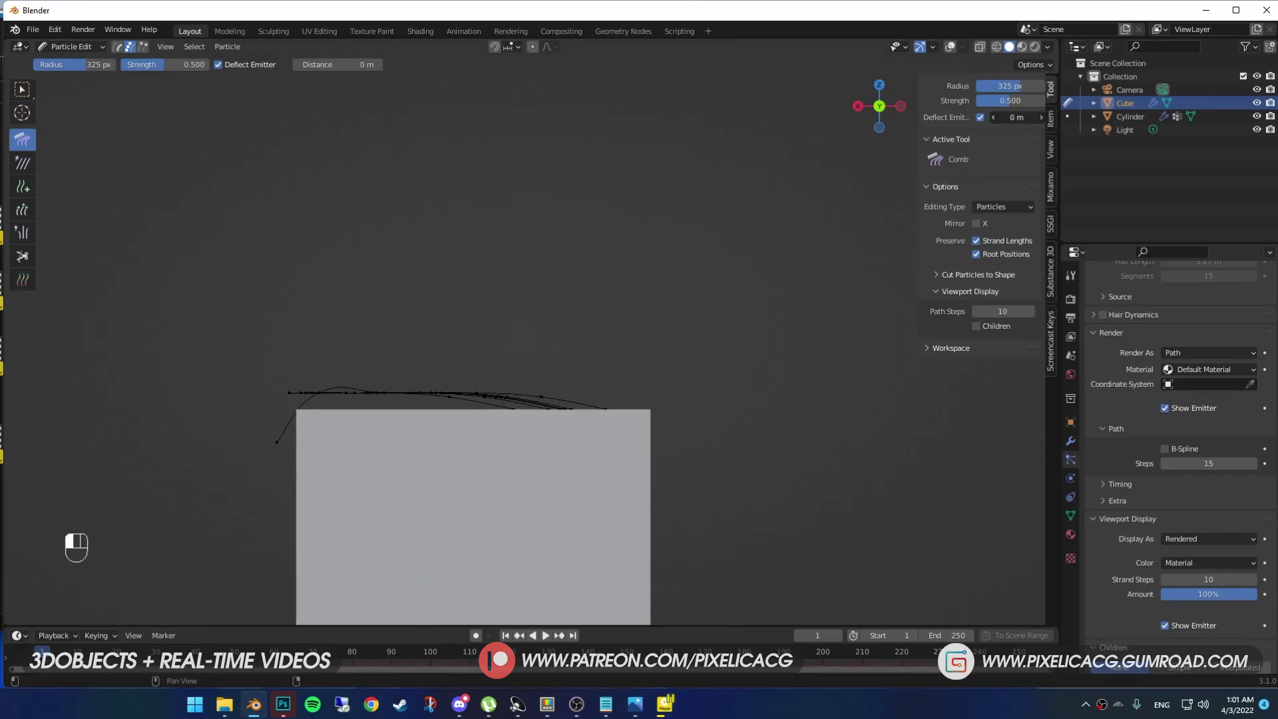
mouse_move(457, 294)
mouse_down()
mouse_move(393, 333)
mouse_move(306, 336)
mouse_up()
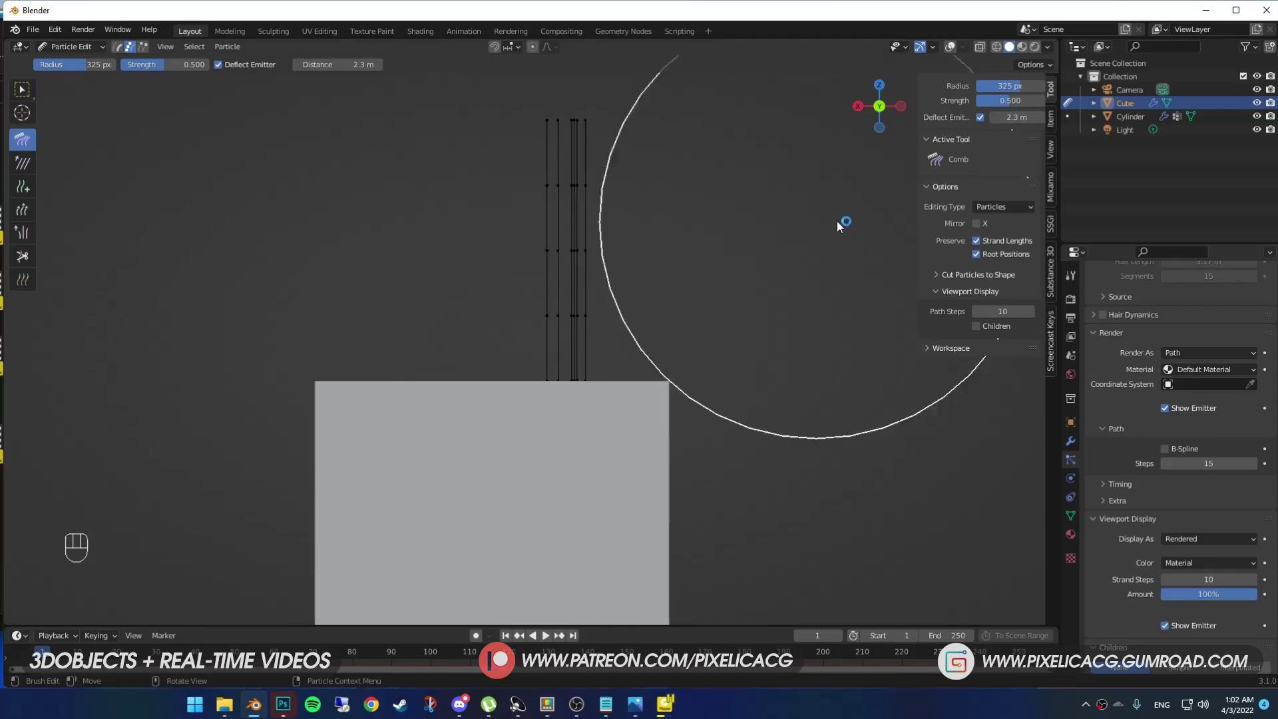
Step: Comb the cube's strands down across its top with Deflect Emitter off
mouse_move(656, 191)
mouse_down()
mouse_move(534, 166)
mouse_move(340, 292)
mouse_move(284, 397)
mouse_move(305, 453)
mouse_up()
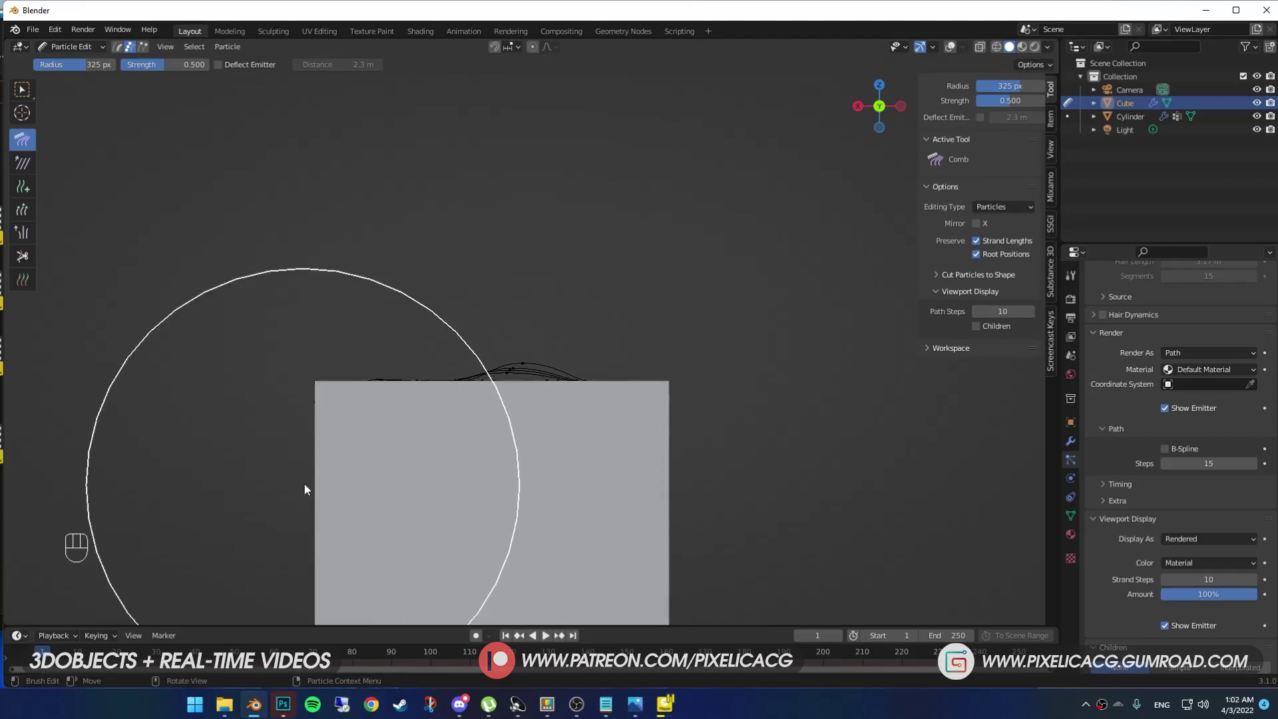
middle_drag(305, 485, 408, 505)
mouse_move(407, 505)
mouse_down()
mouse_move(386, 399)
mouse_move(385, 467)
mouse_move(434, 344)
mouse_move(401, 394)
mouse_up()
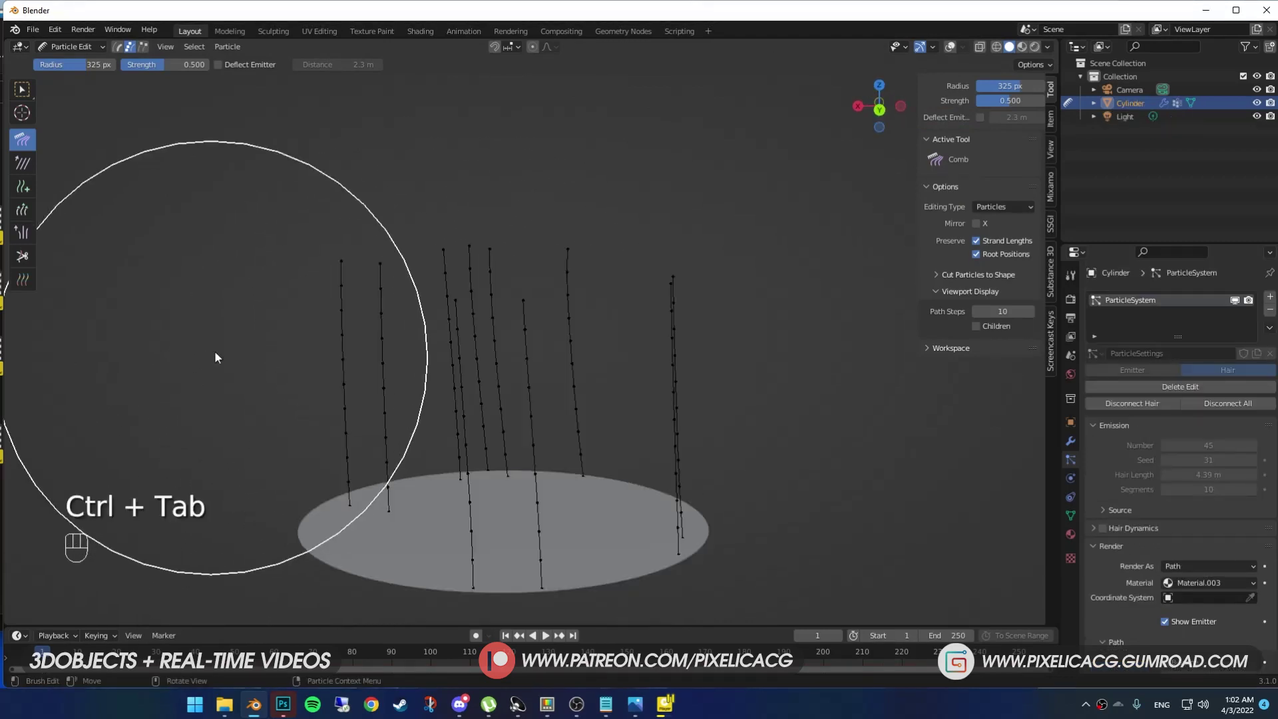
Step: Try combing the cylinder's strands with the Comb brush, and undo the stroke
mouse_move(215, 357)
middle_down()
mouse_move(525, 422)
mouse_move(512, 397)
mouse_move(85, 213)
middle_up()
mouse_move(85, 213)
mouse_down()
mouse_move(366, 365)
mouse_move(550, 365)
mouse_move(410, 337)
mouse_move(569, 329)
mouse_move(604, 354)
mouse_move(365, 354)
mouse_up()
key(ctrl+z)
Step: Relax the cylinder's strands with the Smooth brush at a radius of 189 px
click(24, 163)
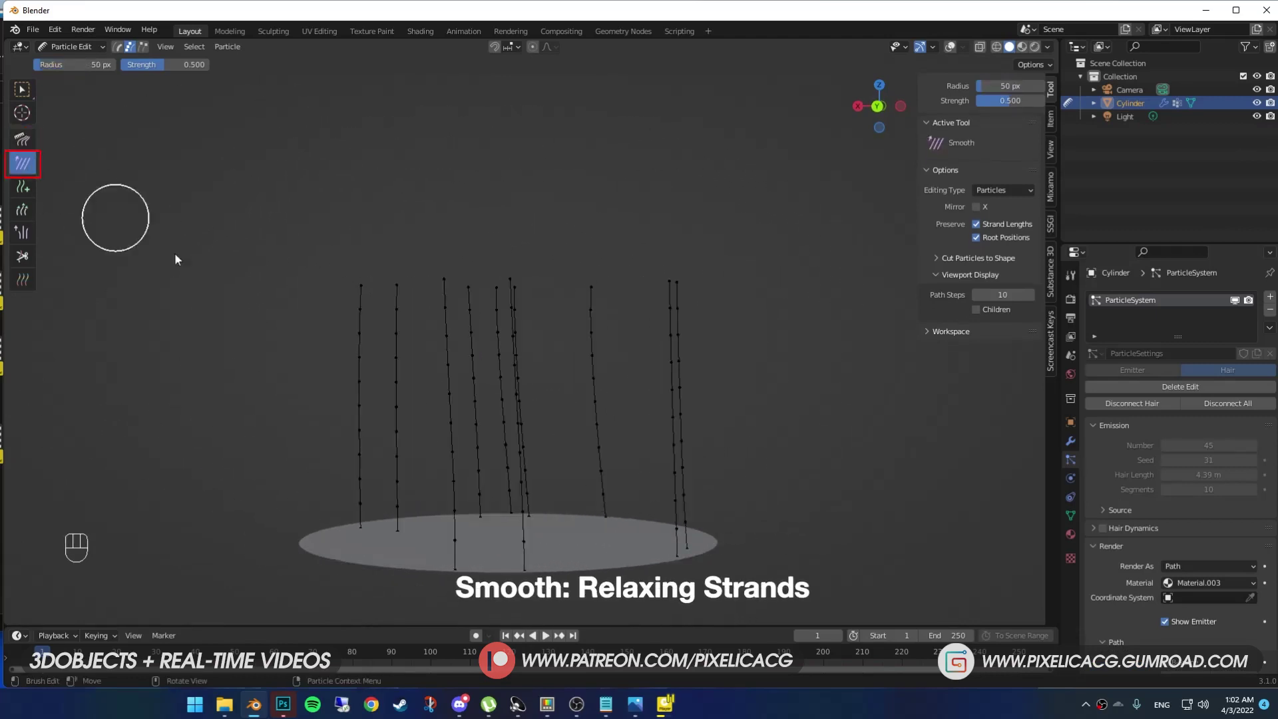
key(f)
click(592, 467)
mouse_move(521, 434)
mouse_down()
mouse_move(452, 368)
mouse_move(571, 446)
mouse_move(623, 458)
mouse_move(391, 379)
mouse_move(517, 322)
mouse_up()
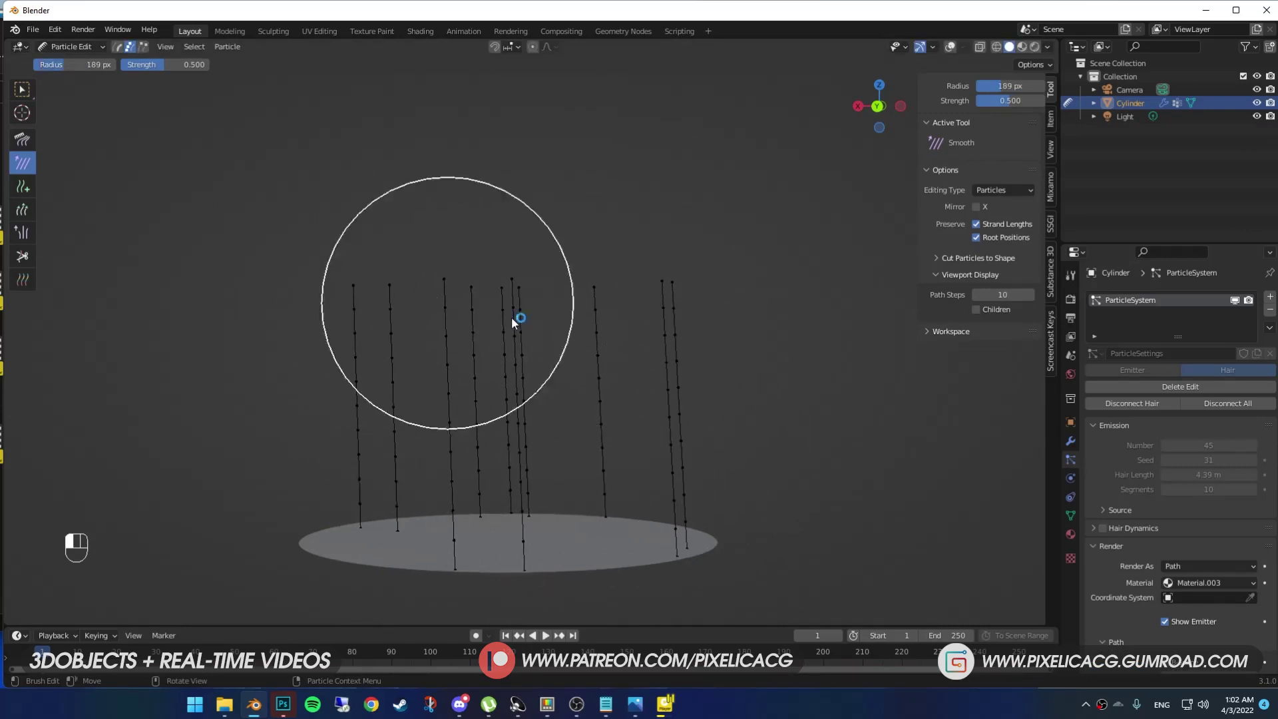
Step: Try adding strands across the cylinder with the Add brush at a count of 10, and undo them
click(22, 187)
mouse_move(193, 285)
middle_down()
mouse_move(579, 430)
mouse_move(513, 406)
middle_up()
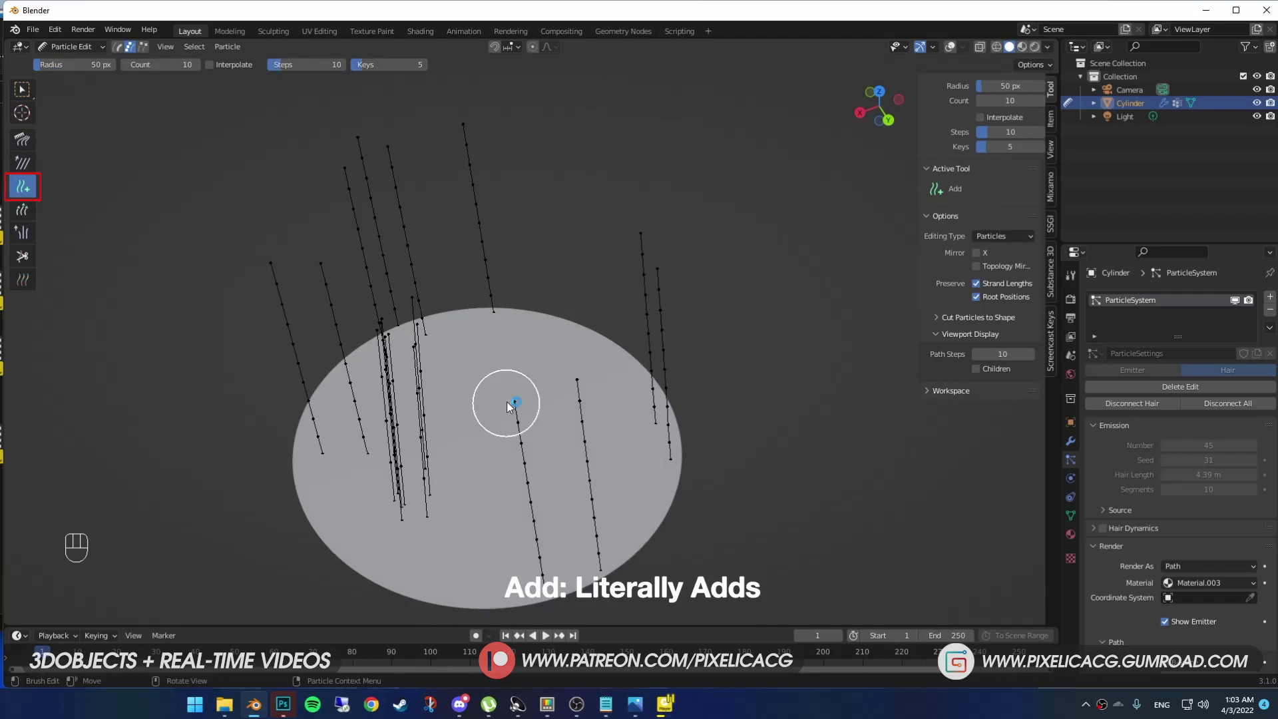
drag(618, 413, 541, 508)
key(ctrl+z)
key(ctrl+z)
key(ctrl+z)
key(ctrl+z)
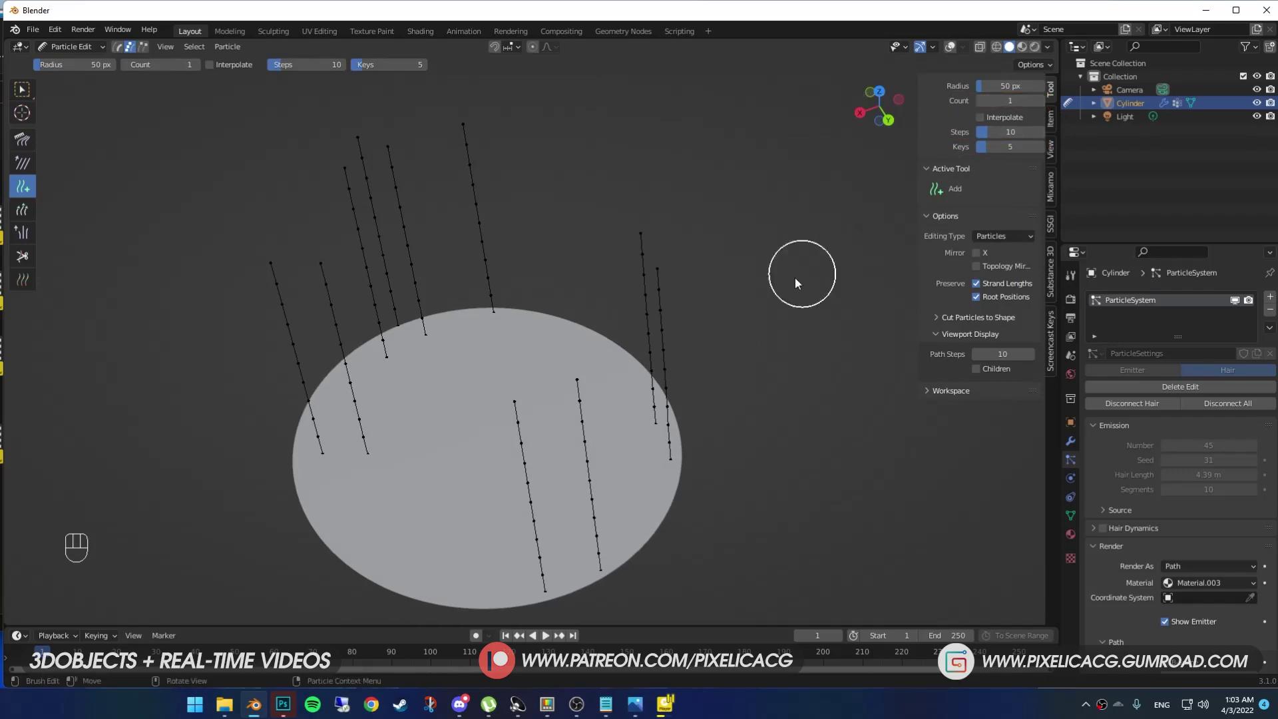
Step: Try placing individual strands on the cylinder with the Add brush at a count of 1, and undo them
click(433, 489)
click(522, 378)
click(561, 393)
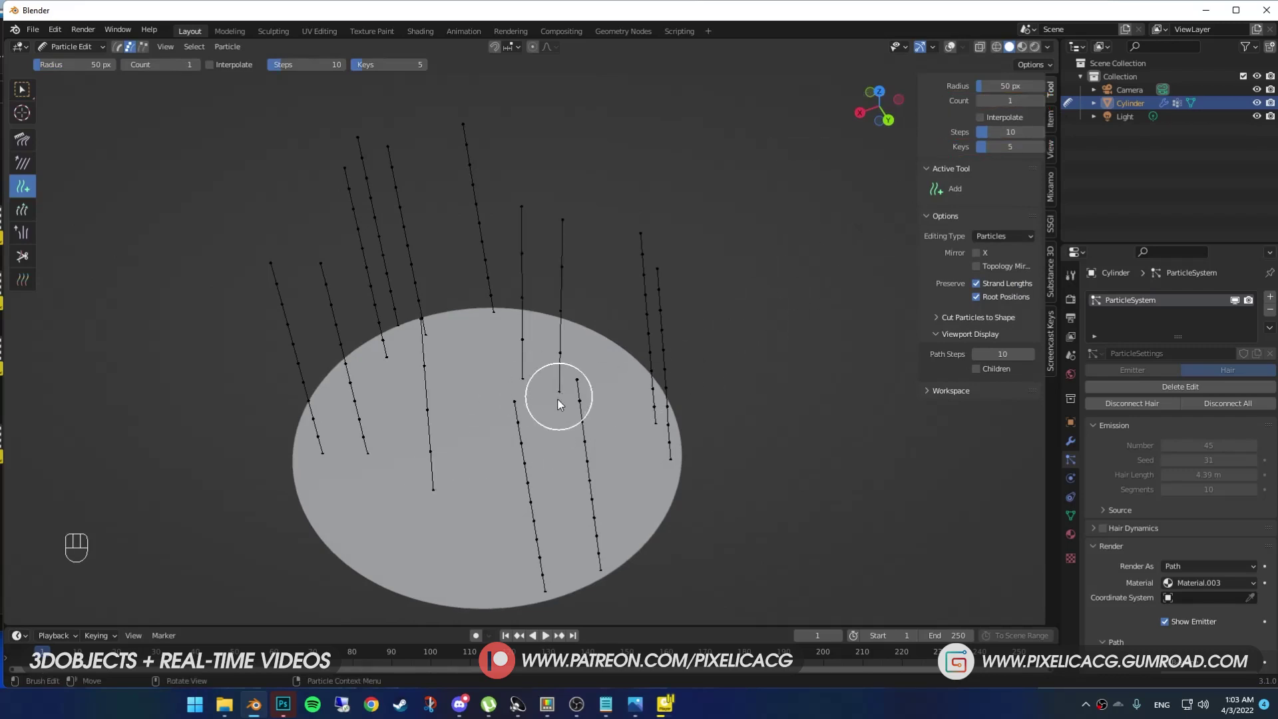
click(495, 472)
click(476, 403)
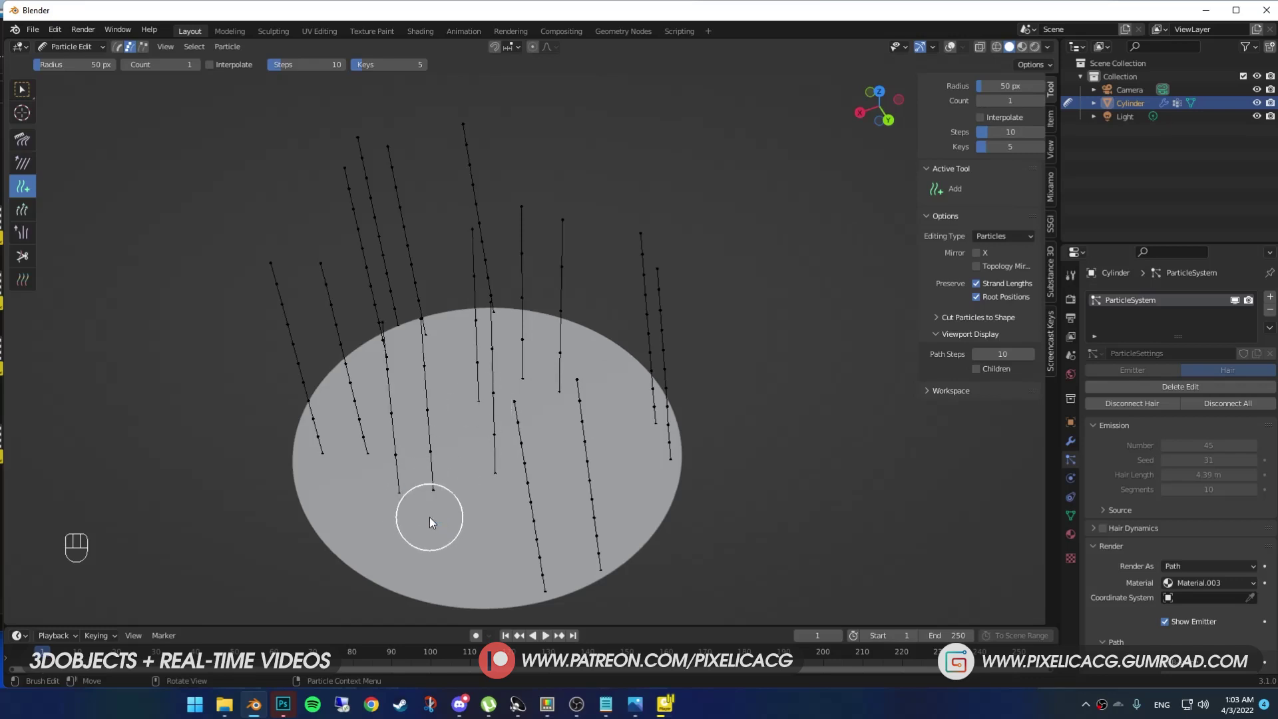
key(ctrl+z)
key(ctrl+z)
key(ctrl+z)
key(ctrl+z)
key(ctrl+z)
Step: Lengthen the strands with the Length brush in Grow mode at a radius of 197 px, undoing unwanted strokes
click(22, 209)
mouse_move(450, 362)
alt+middle_down()
mouse_move(422, 313)
mouse_move(432, 259)
alt+middle_up()
key(f)
click(361, 306)
drag(361, 306, 382, 219)
key(ctrl+z)
middle_drag(385, 291, 375, 298)
mouse_move(375, 303)
mouse_down()
mouse_move(382, 277)
mouse_move(596, 348)
mouse_move(611, 292)
mouse_up()
key(ctrl+z)
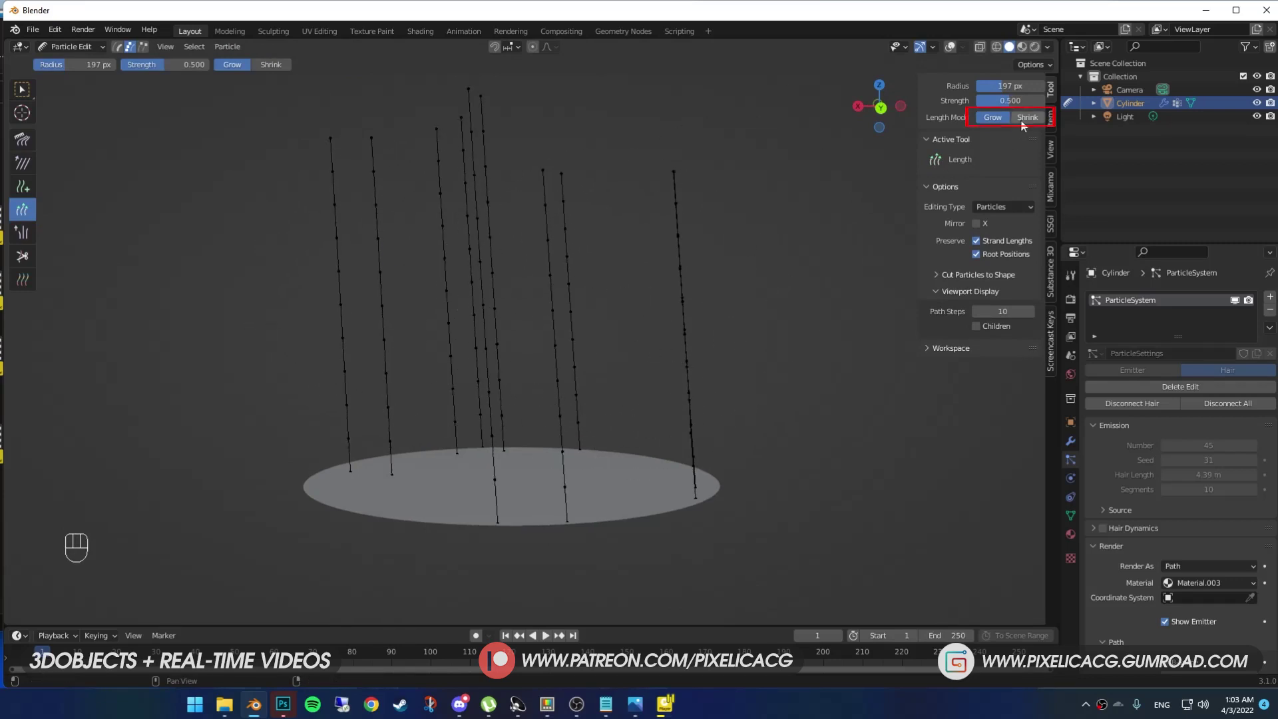
Step: Shorten the strands across the cylinder with the Length brush in Shrink mode
click(1027, 118)
mouse_move(434, 194)
mouse_down()
mouse_move(712, 237)
mouse_move(366, 245)
mouse_move(708, 274)
mouse_move(261, 320)
mouse_move(685, 326)
mouse_move(65, 248)
mouse_up()
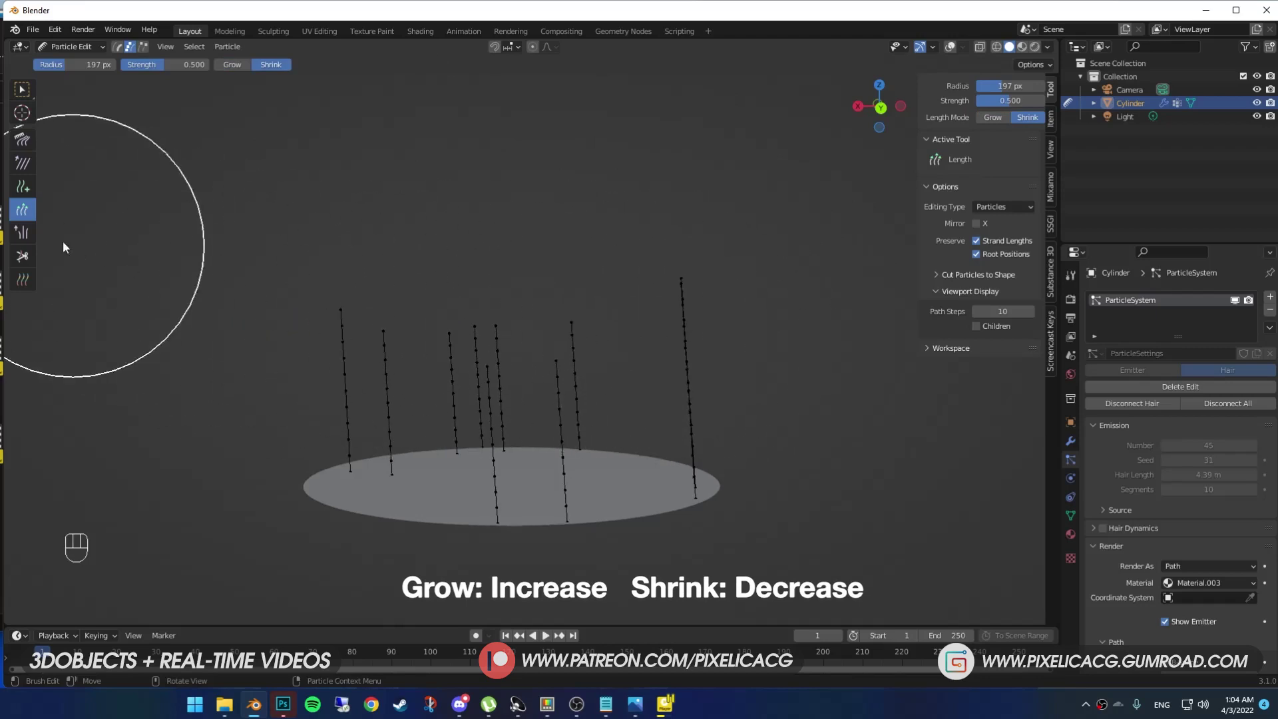
Step: Trim the strand tips with the Cut brush at a radius of 133 px and strength 1.000, and undo the last cut
click(19, 236)
click(22, 254)
middle_drag(413, 330, 431, 333)
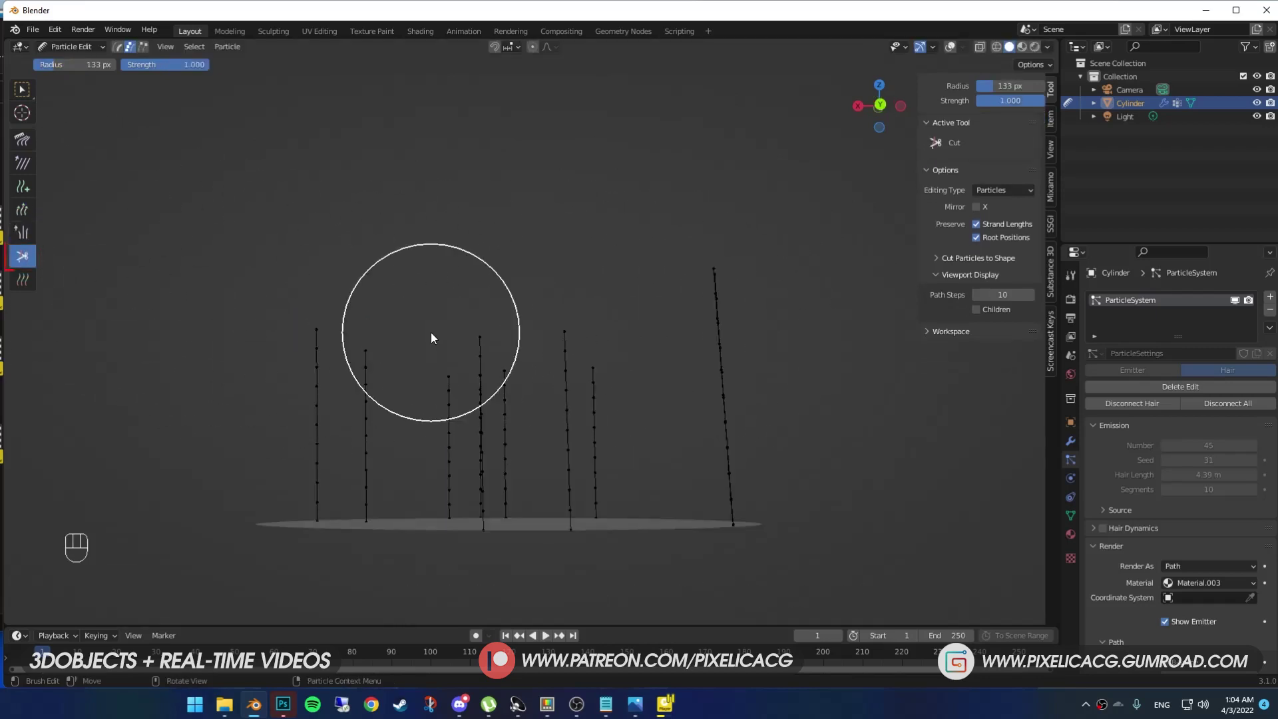
mouse_move(439, 336)
mouse_down()
mouse_move(305, 271)
mouse_move(471, 296)
mouse_up()
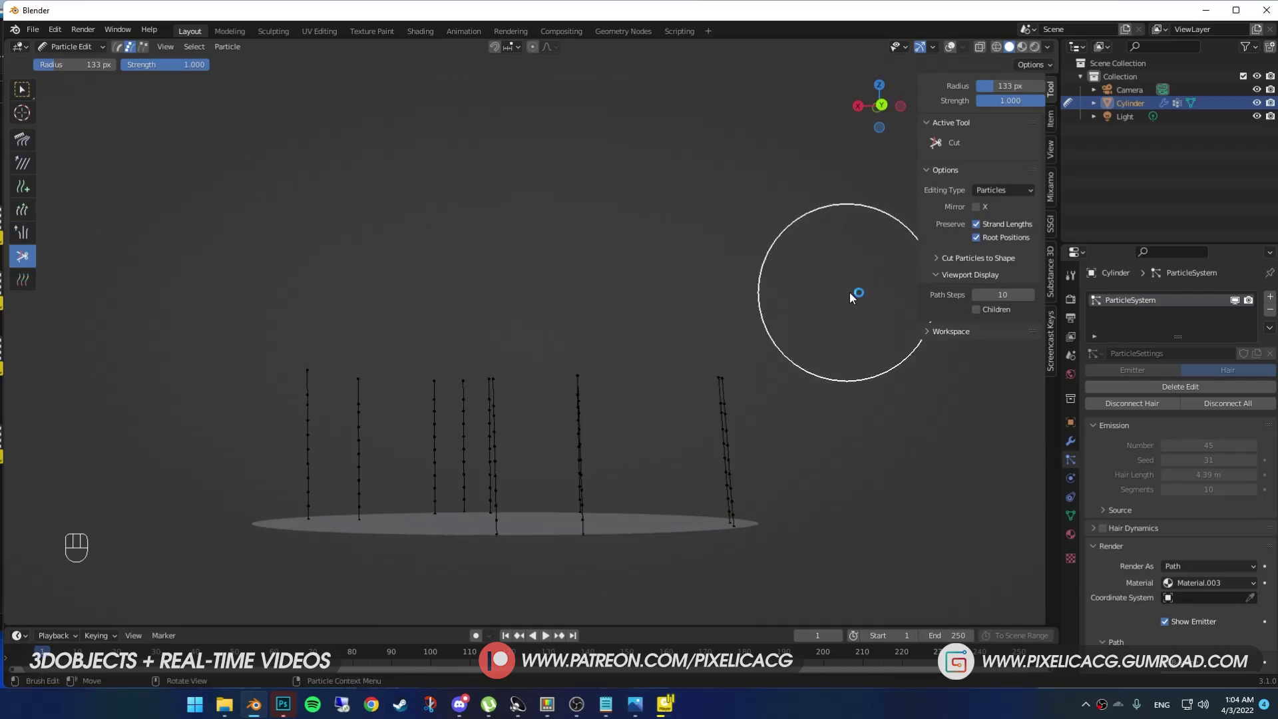
mouse_move(849, 293)
mouse_down()
mouse_move(594, 306)
mouse_move(724, 372)
mouse_up()
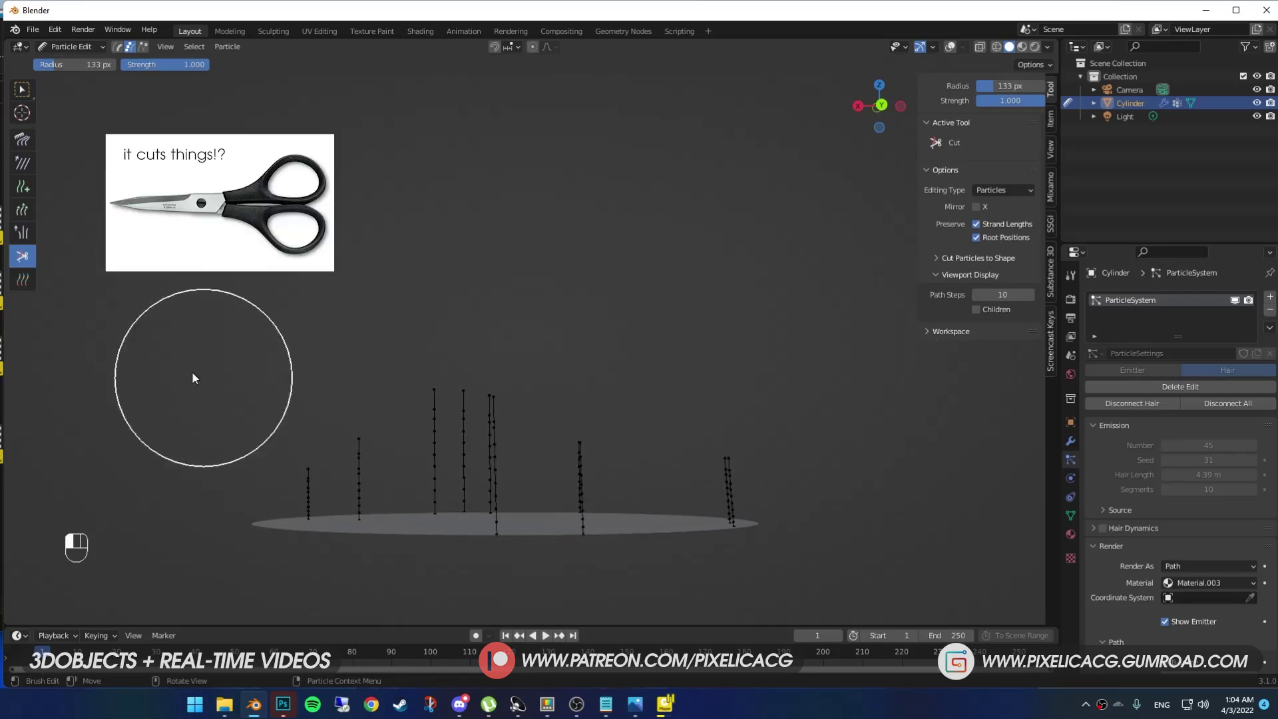
key(ctrl+z)
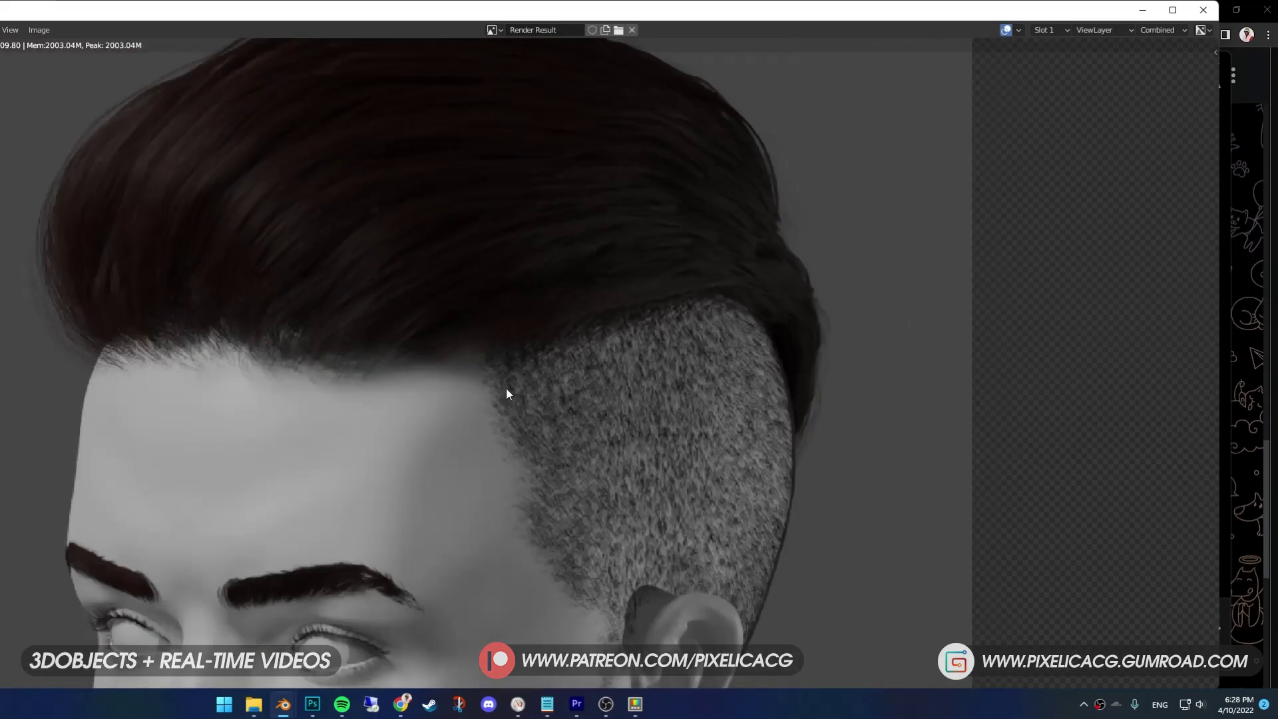
middle_drag(505, 387, 586, 541)
scroll(583, 540, down, 3)
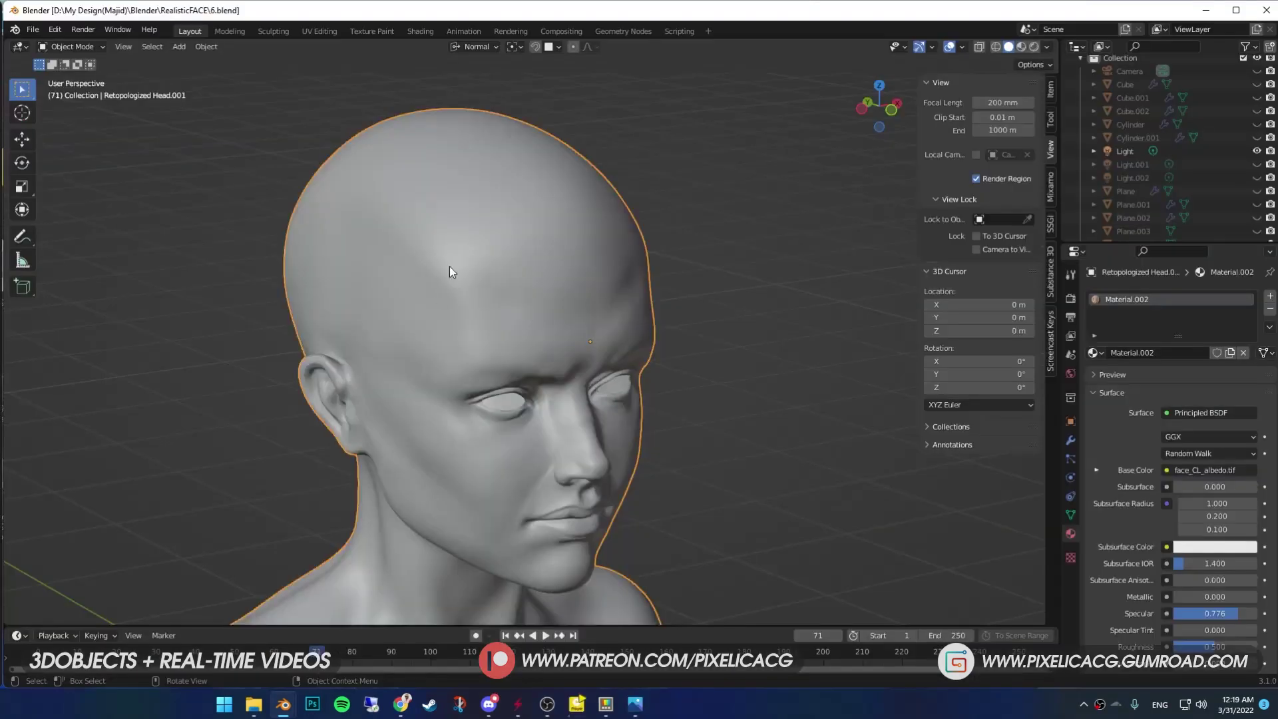
Step: Show the retopologized head as a see-through wireframe in the left orthographic view
key(Tab)
key(Tab)
key(ctrl+KP_3)
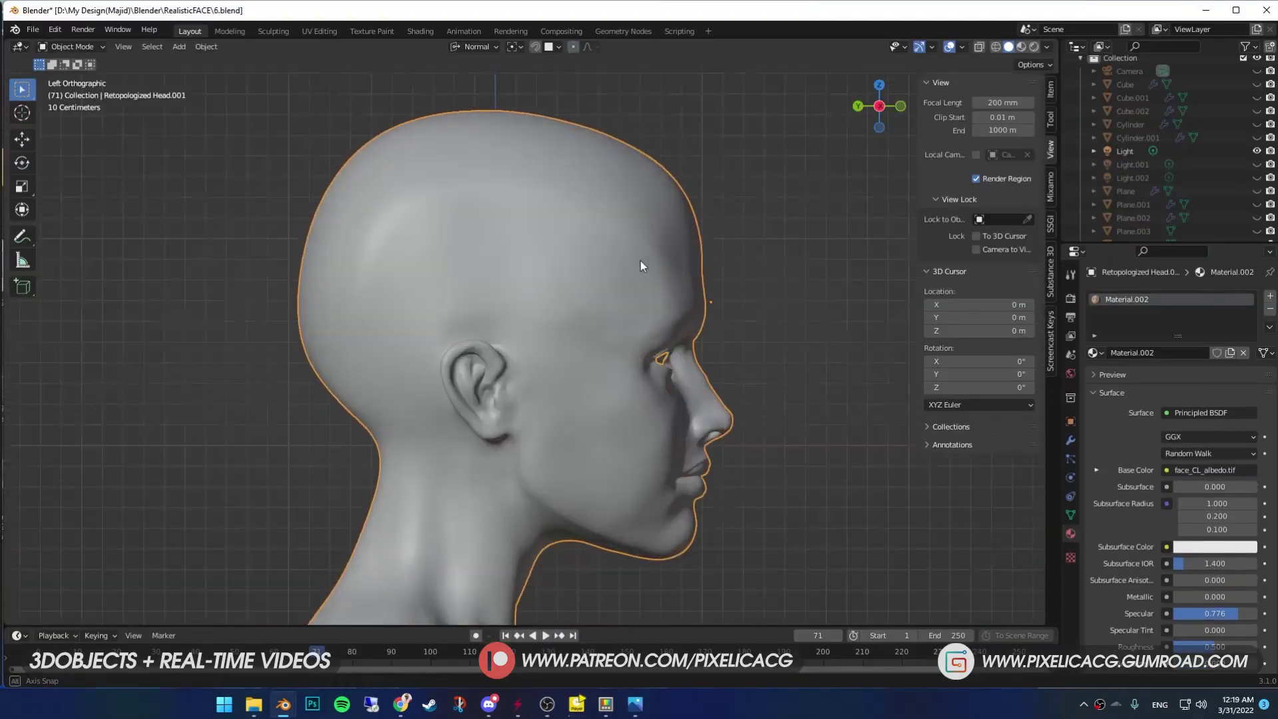
alt+scroll(640, 261, down, 1)
key(shift+z)
key(alt+a)
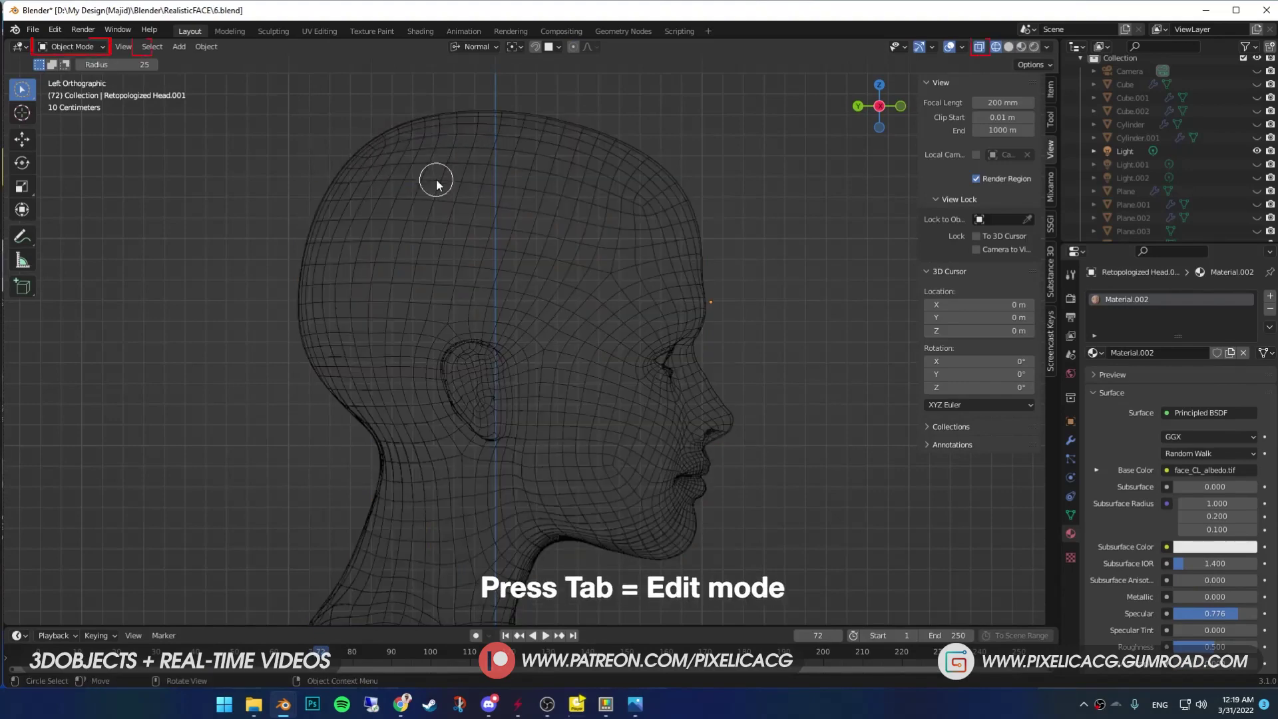
Step: Put the head in Edit Mode with face selection and clear any selected faces
key(Tab)
key(Tab)
key(Tab)
key(3)
key(alt+a)
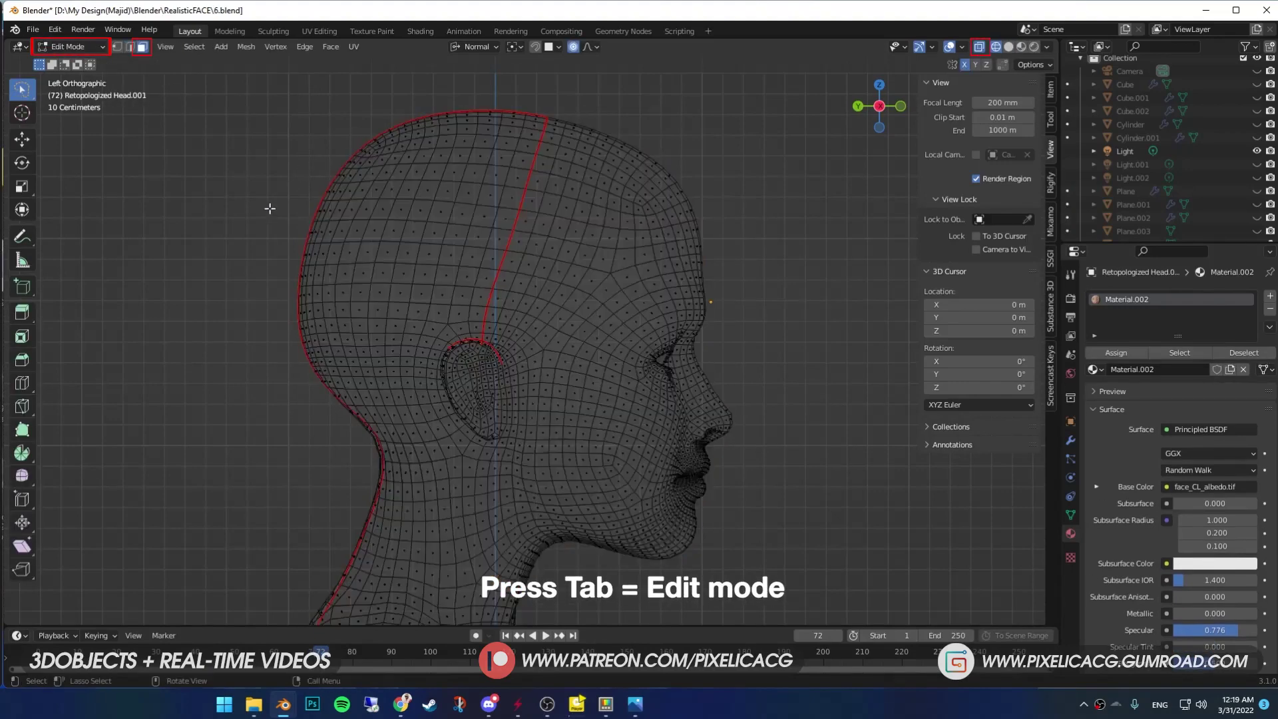
Step: Lasso-select the scalp faces from the front hairline over the crown to the nape, leaving out the face and ear
mouse_move(322, 167)
ctrl+right_down()
mouse_move(645, 235)
mouse_move(388, 109)
mouse_move(353, 126)
ctrl+right_up()
mouse_move(623, 225)
ctrl+right_down()
mouse_move(608, 285)
mouse_move(503, 355)
mouse_move(451, 450)
mouse_move(373, 141)
ctrl+right_up()
scroll(482, 476, up, 1)
ctrl+right_drag(352, 506, 482, 476)
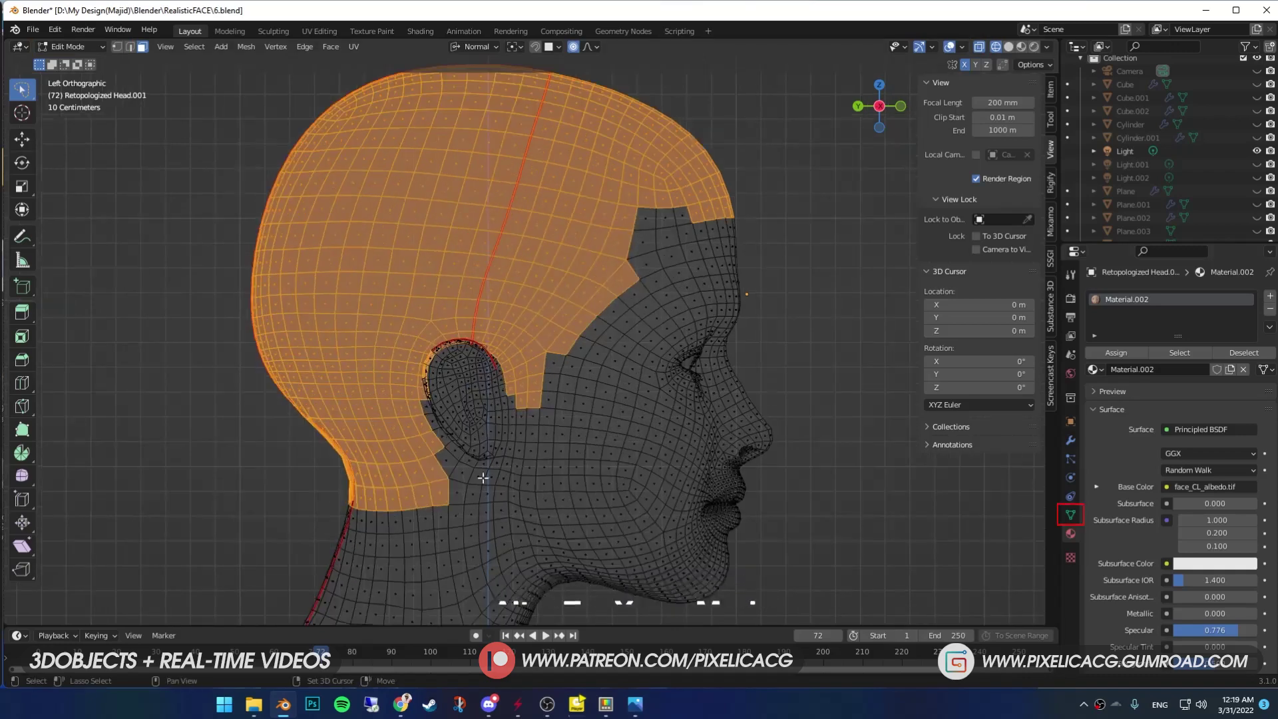
Step: Set up vertex groups named Whole Head, Top and Side on the head mesh, and select the Whole Head faces
click(1070, 513)
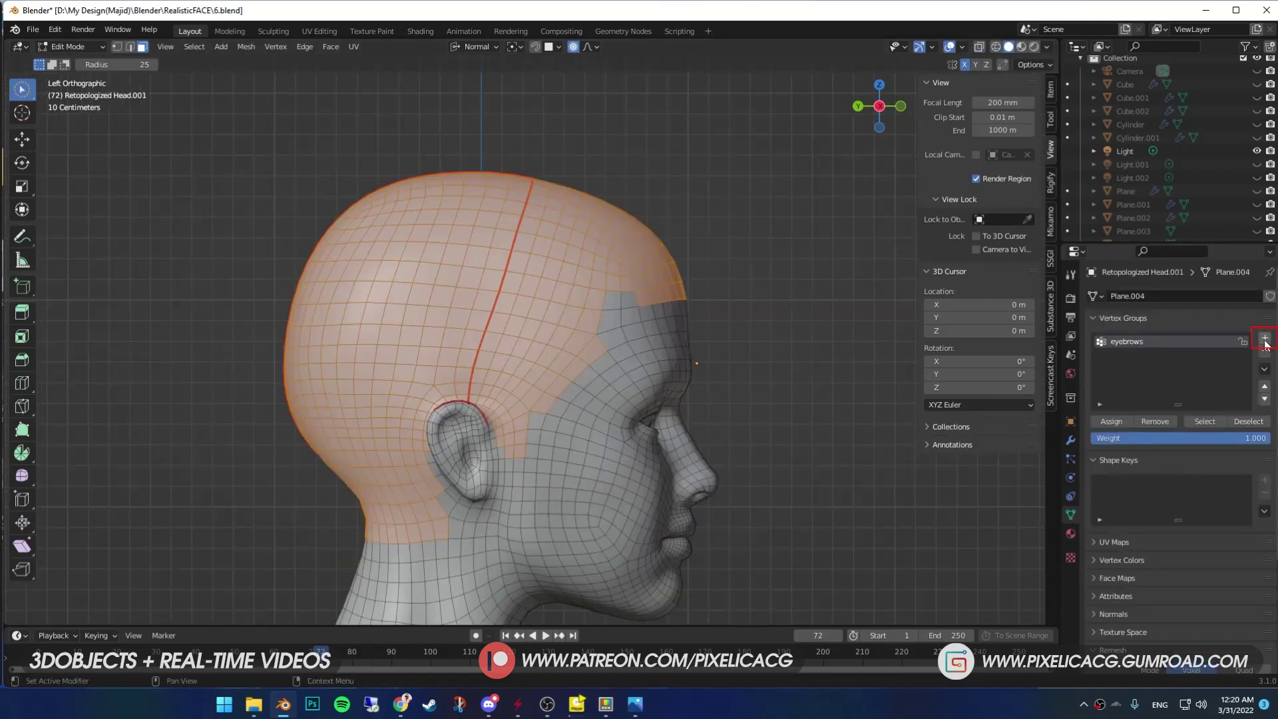
click(1264, 338)
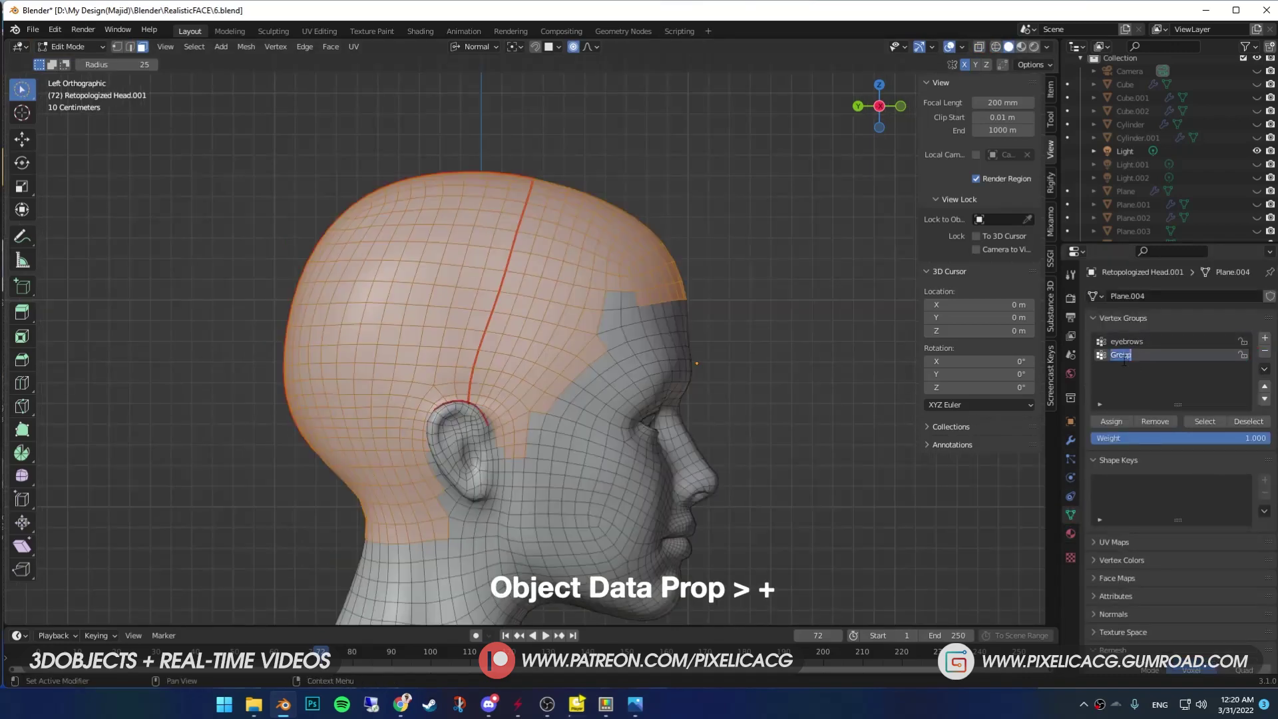
click(786, 410)
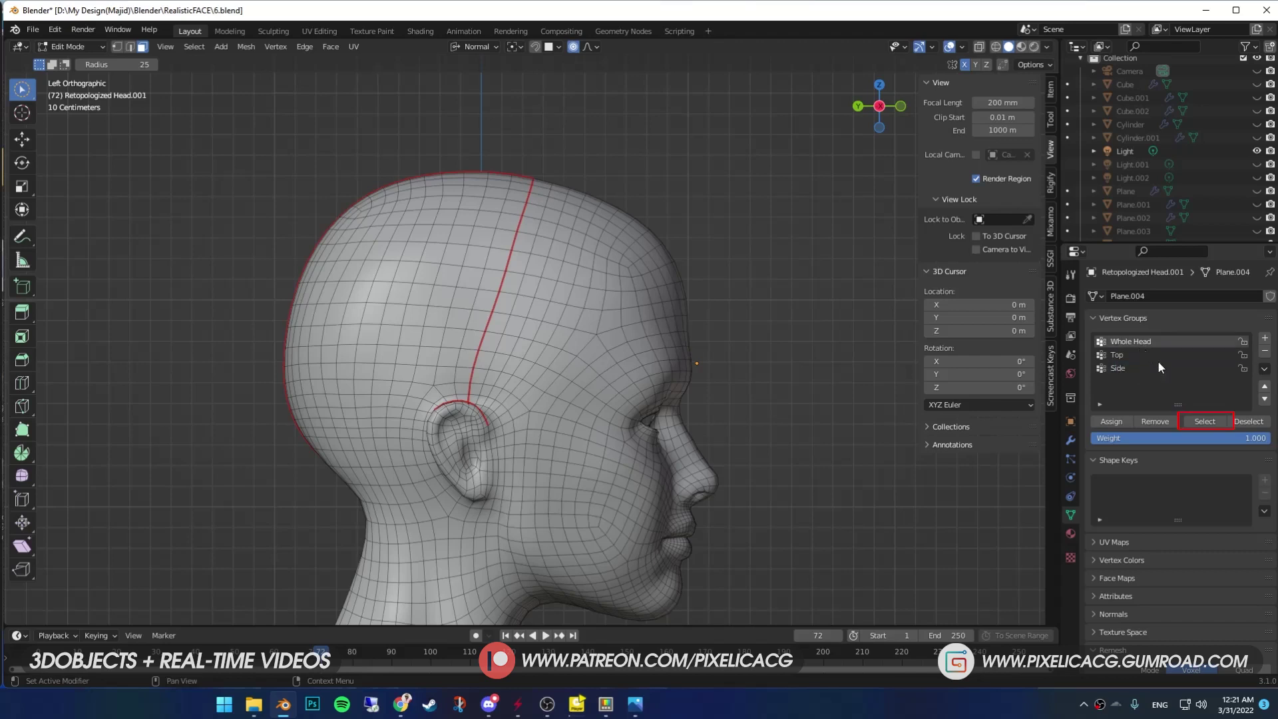
click(1206, 422)
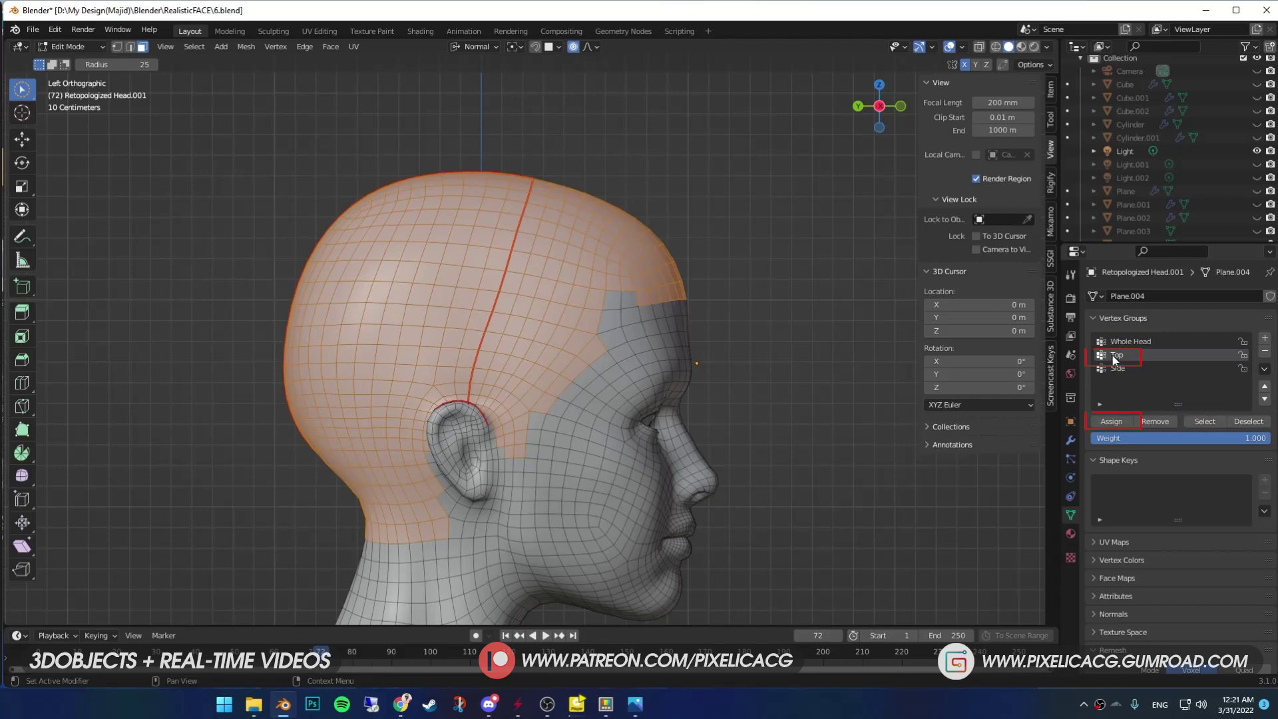
Step: Show the head as a wireframe and circle-deselect the upper scalp faces, keeping only the side and back faces selected
click(1131, 342)
key(z)
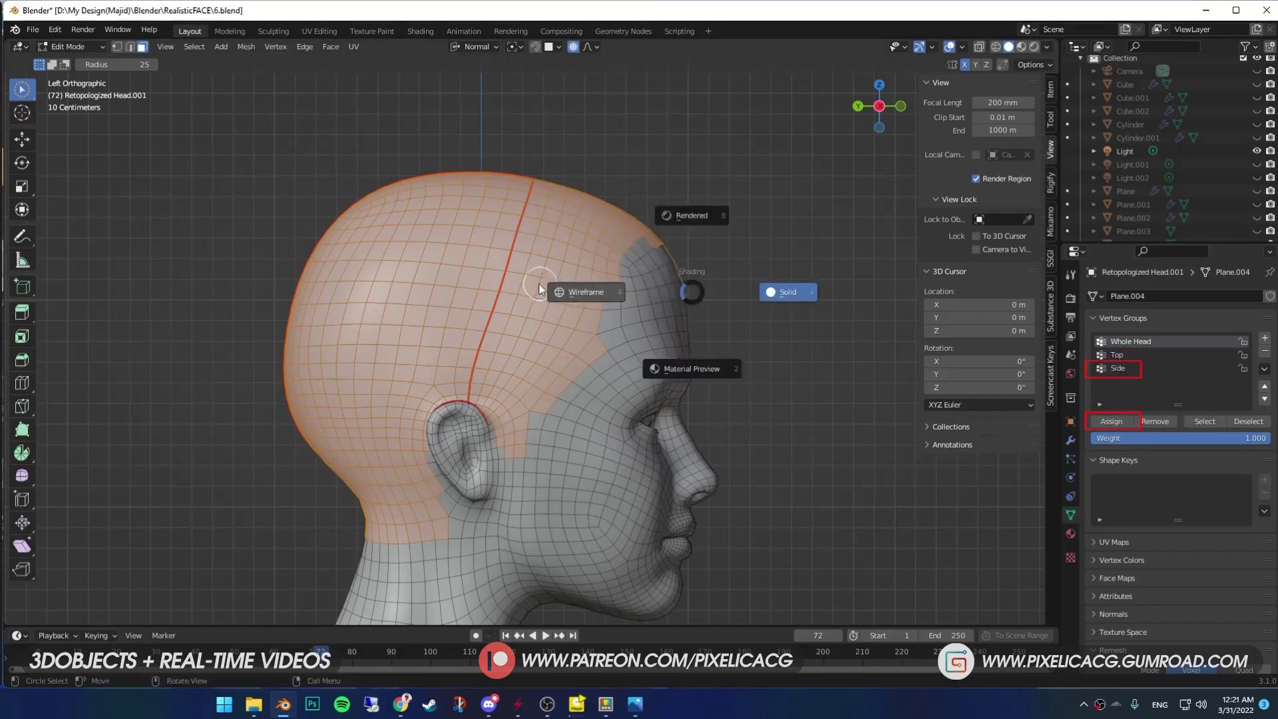
click(554, 289)
key(c)
mouse_move(665, 287)
middle_down()
mouse_move(610, 266)
mouse_move(311, 233)
mouse_move(553, 193)
middle_up()
key(Escape)
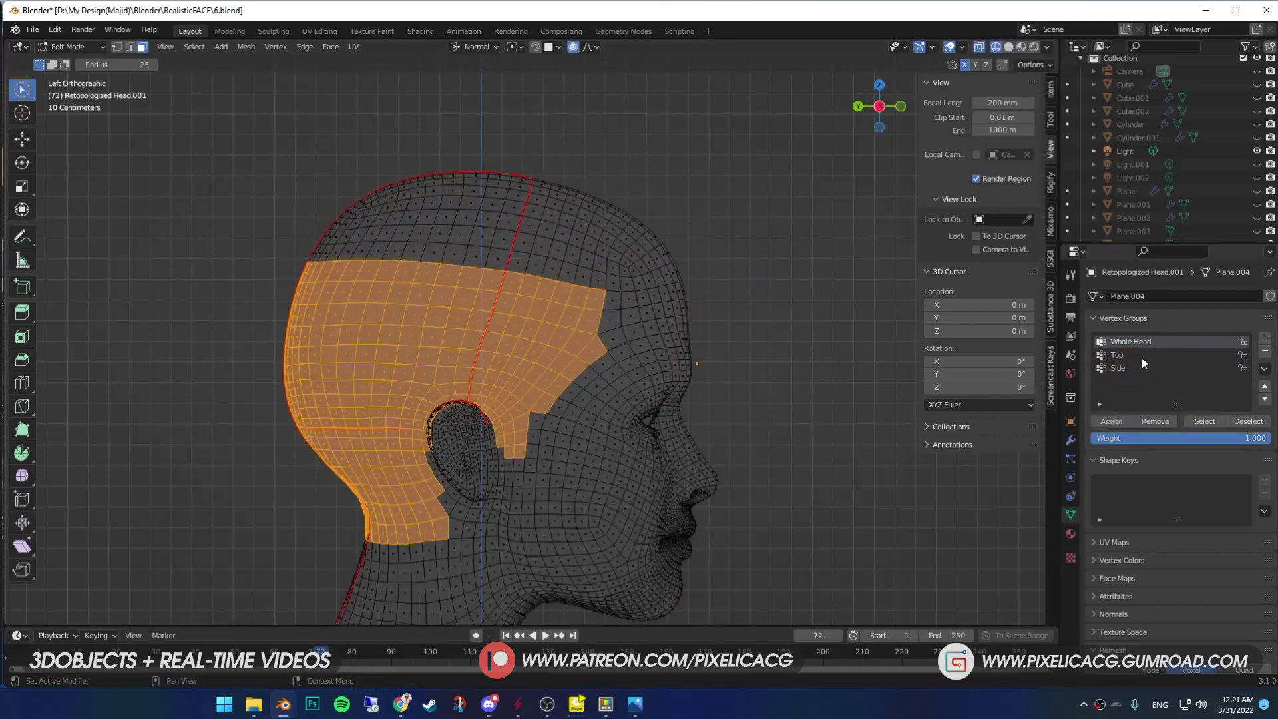
Step: Remove the side faces from the Top vertex group, and remove the inverted selection from the Side group
click(1141, 354)
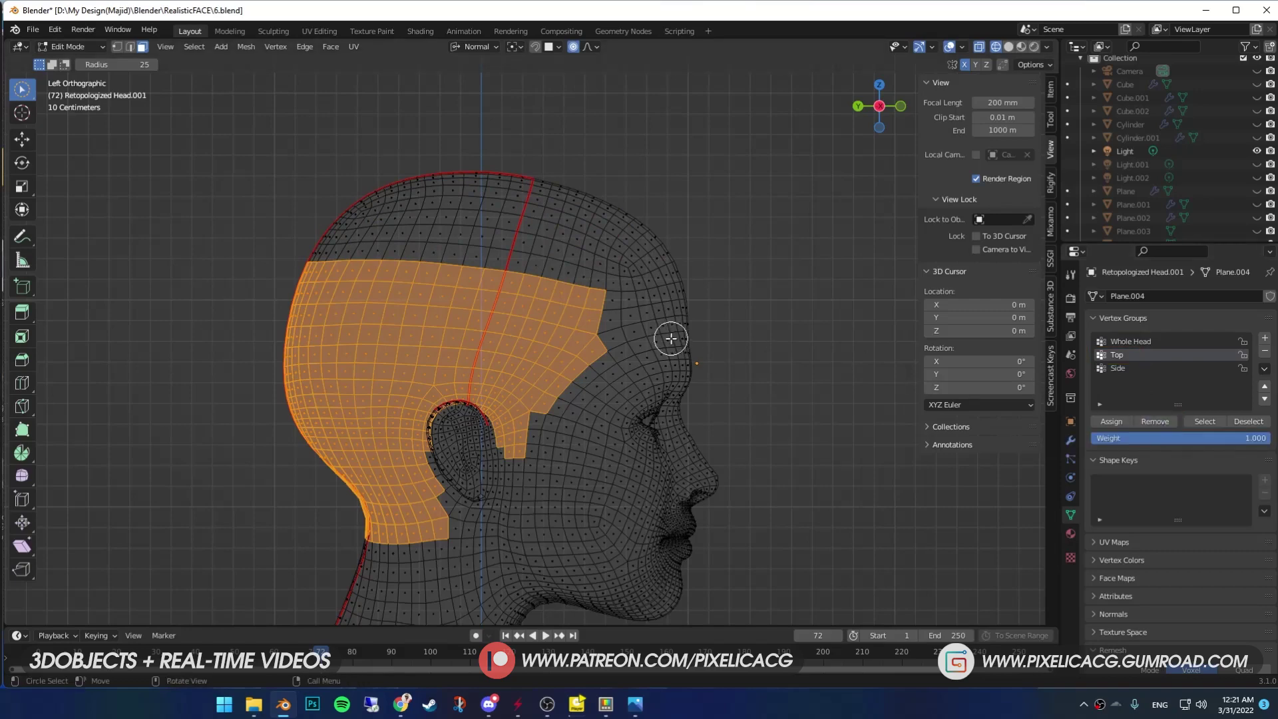
key(ctrl+i)
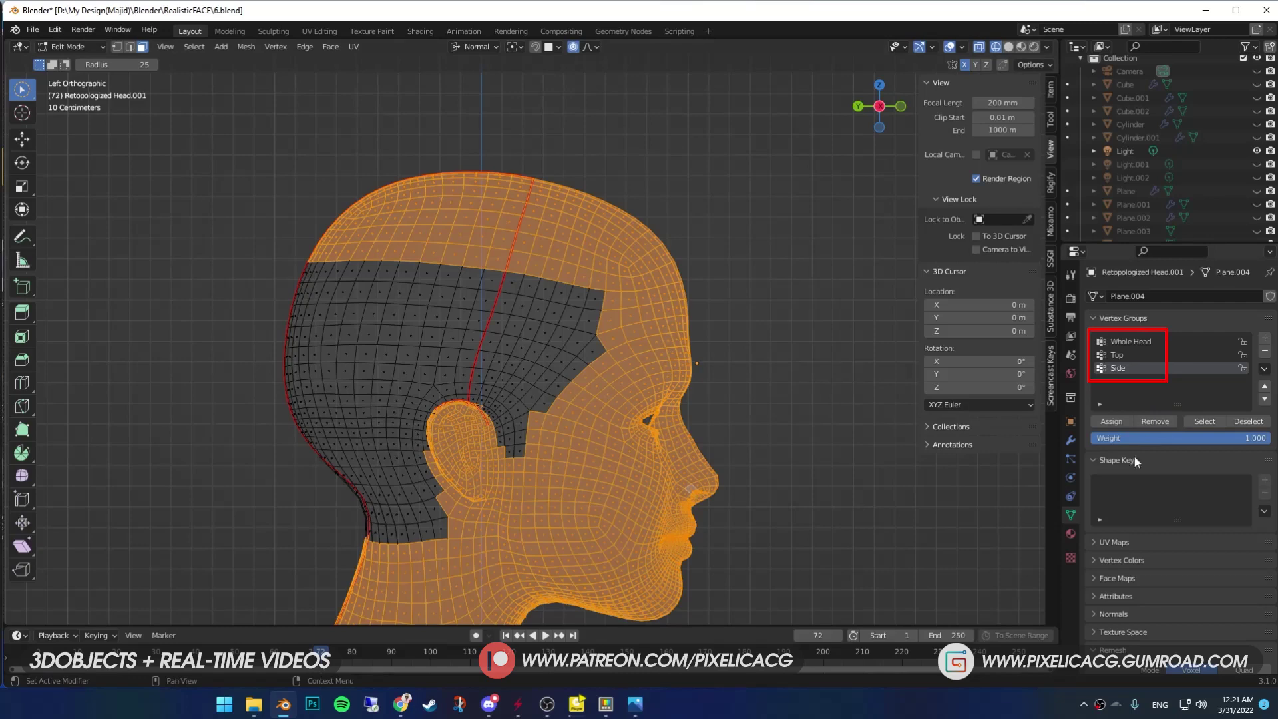
click(1159, 424)
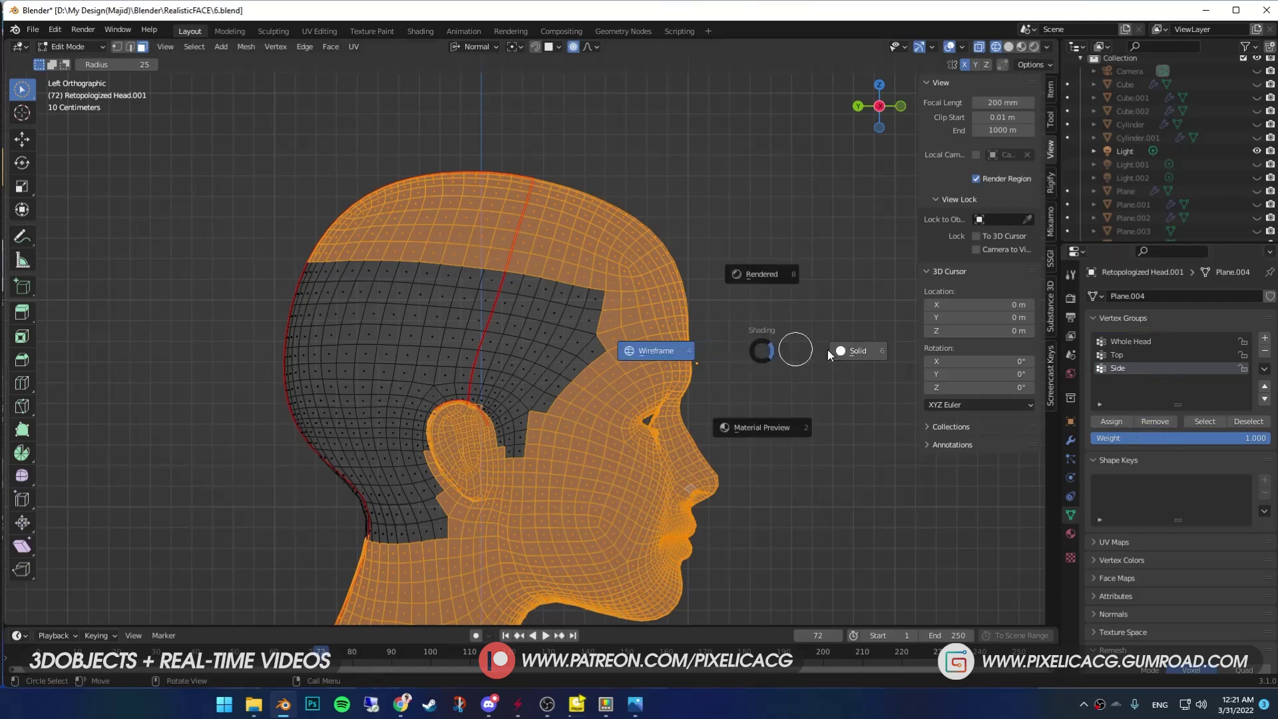
Step: Return to solid shading, enter Weight Paint mode and soften the Side group's borders with the Blur brush at strength 1.000
click(861, 357)
key(ctrl+Tab)
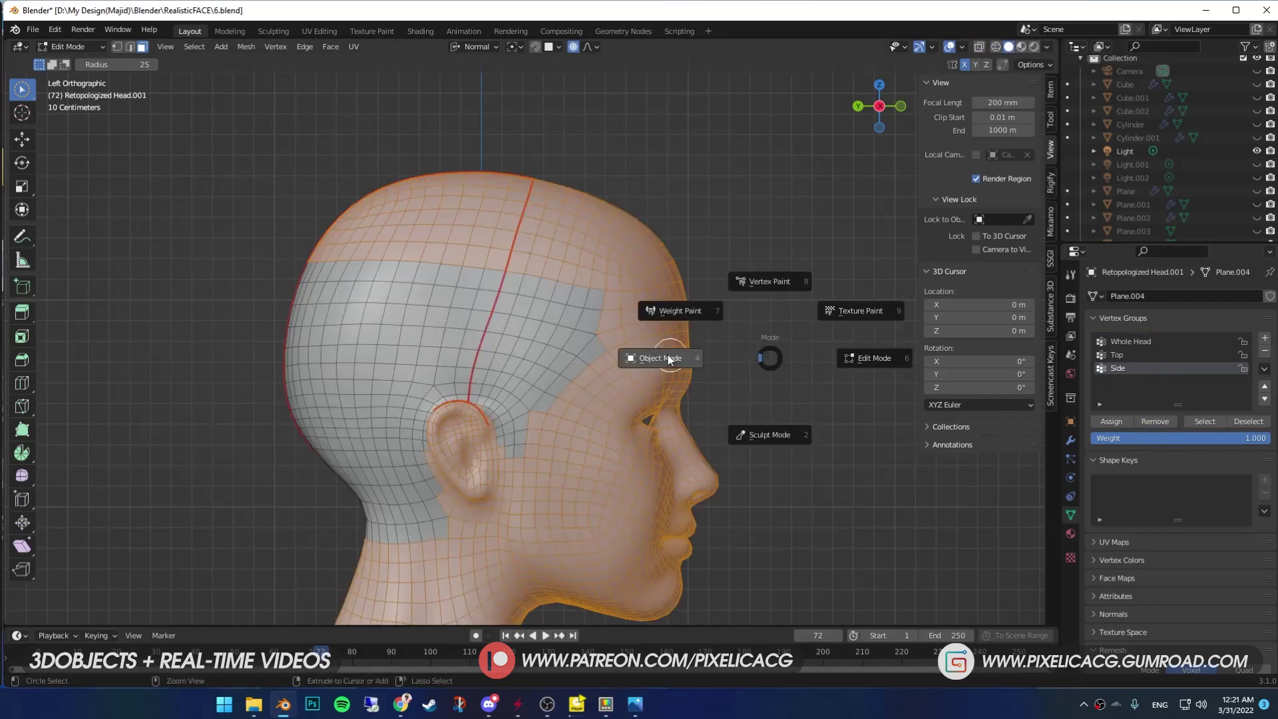
click(799, 397)
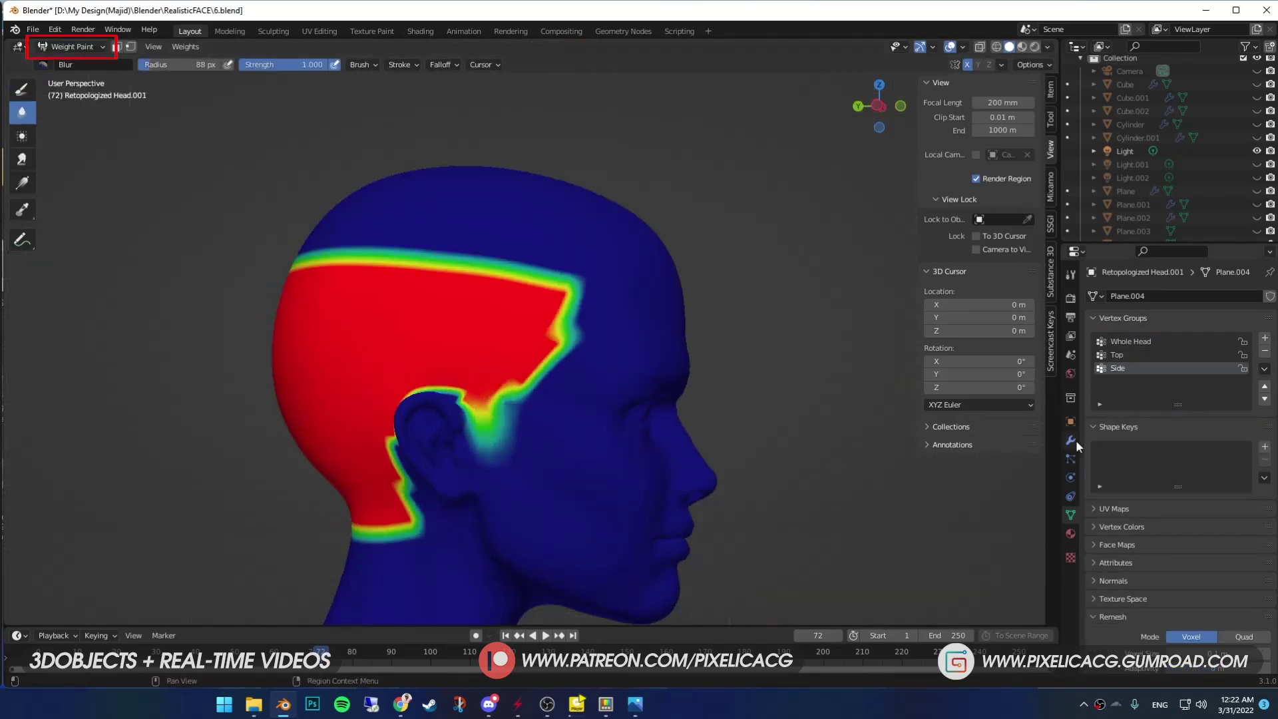
click(1070, 440)
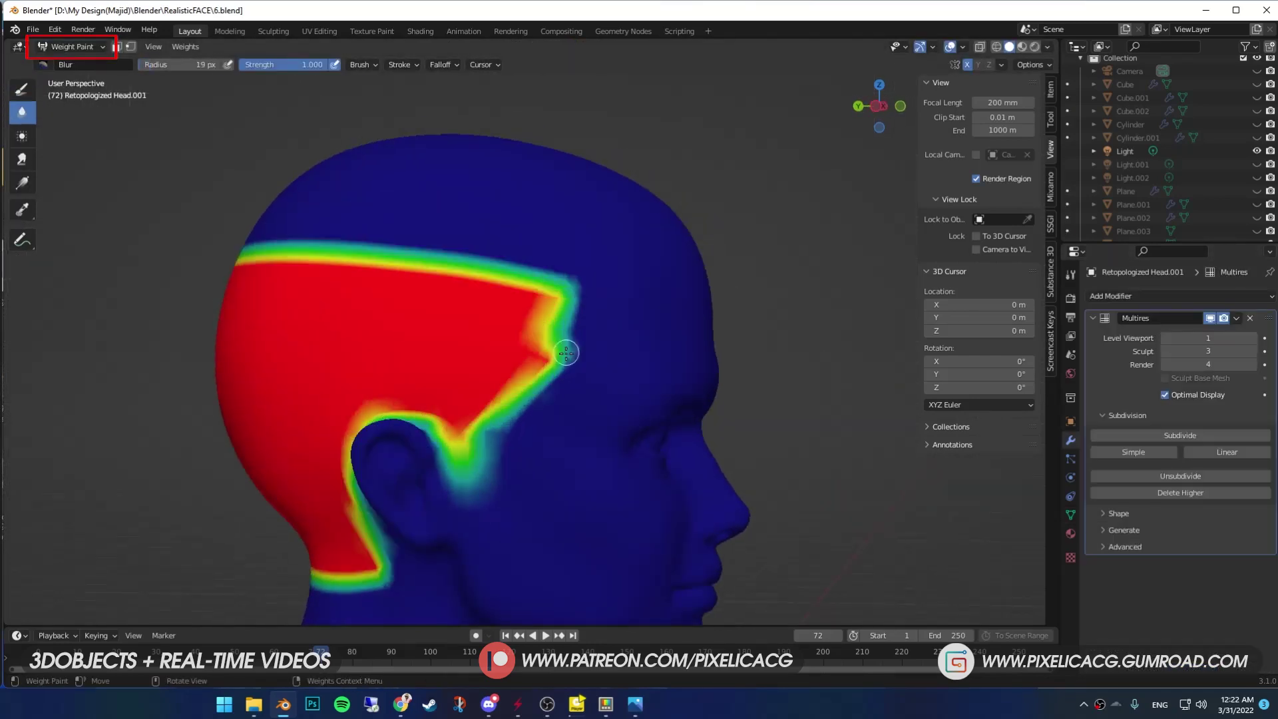
mouse_move(565, 353)
middle_down()
mouse_move(585, 428)
mouse_move(536, 528)
mouse_move(505, 466)
middle_up()
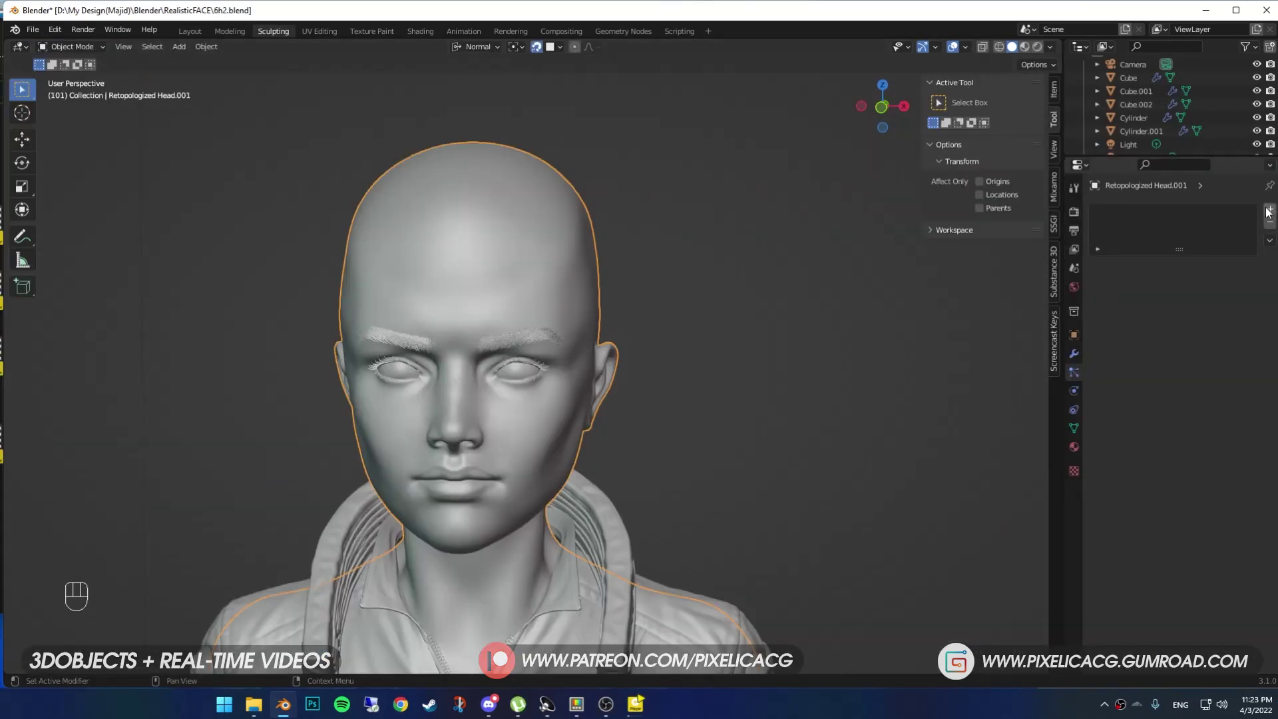
Step: Add a hair particle system to the head with 350 strands, a hair length of 1.3 m and 7 segments
click(1269, 210)
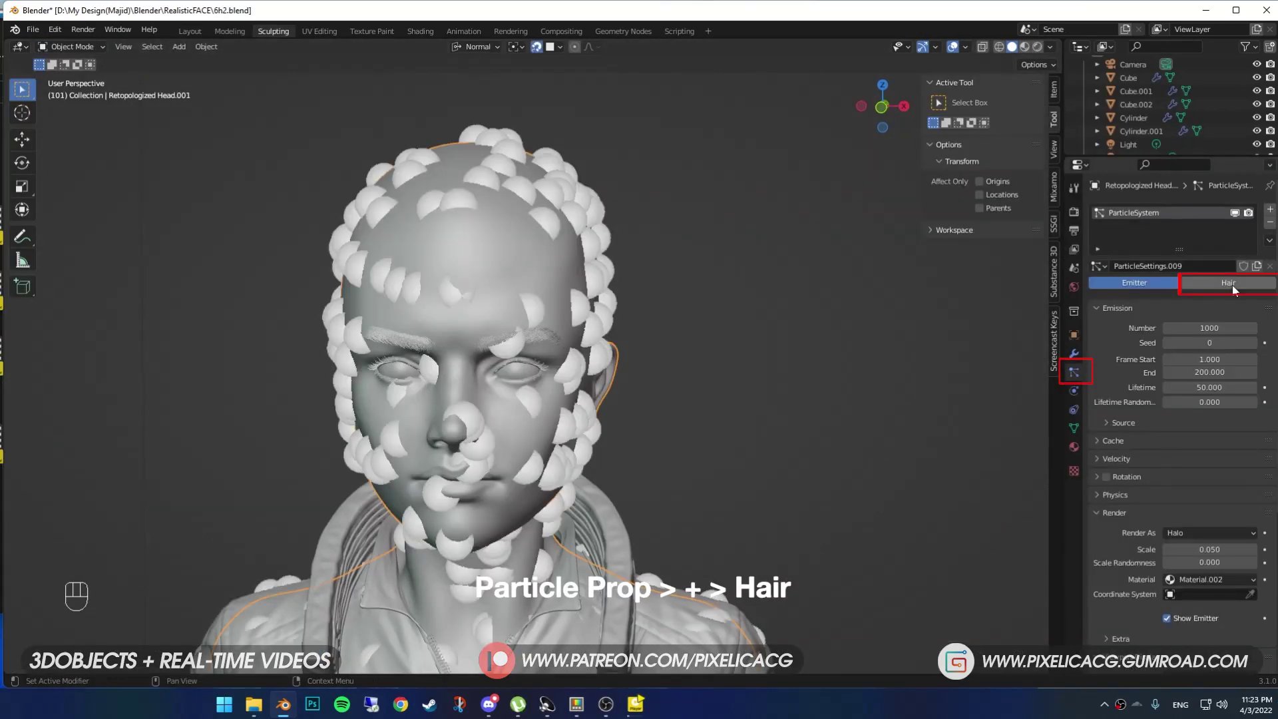
click(1228, 282)
double_click(1198, 341)
text(350)
key(Return)
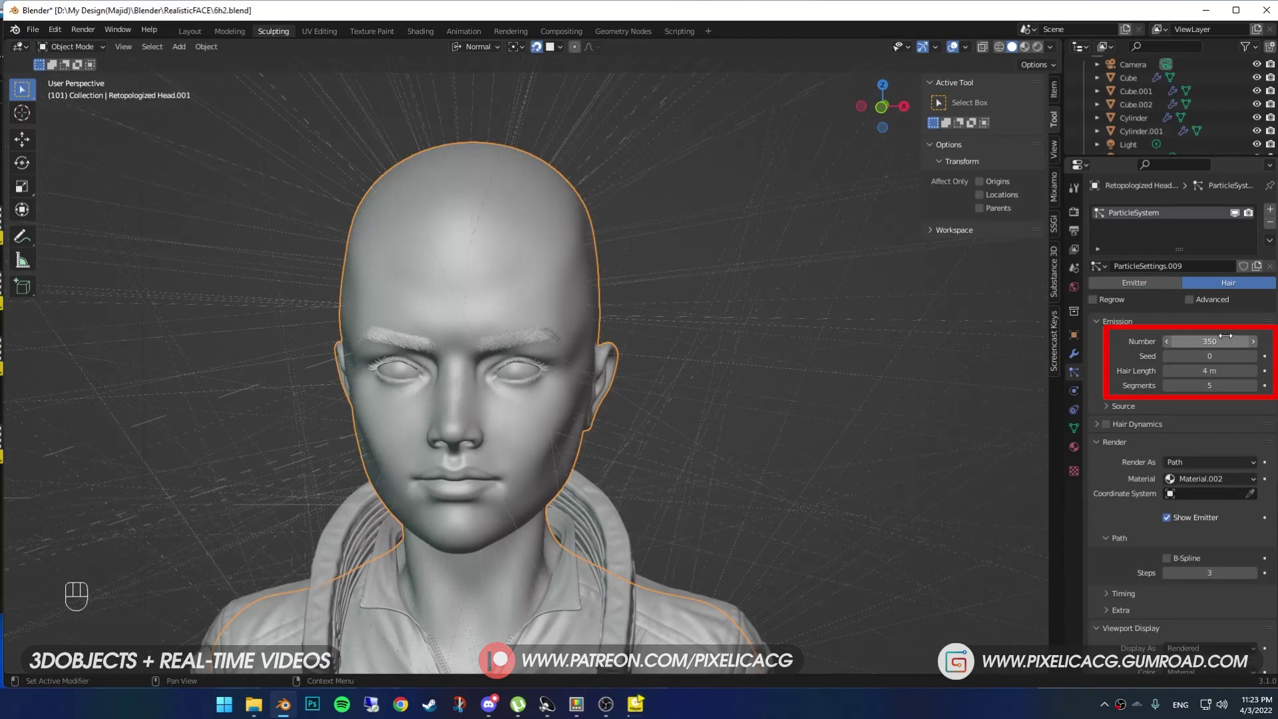
key(Return)
shift+middle_drag(761, 244, 793, 314)
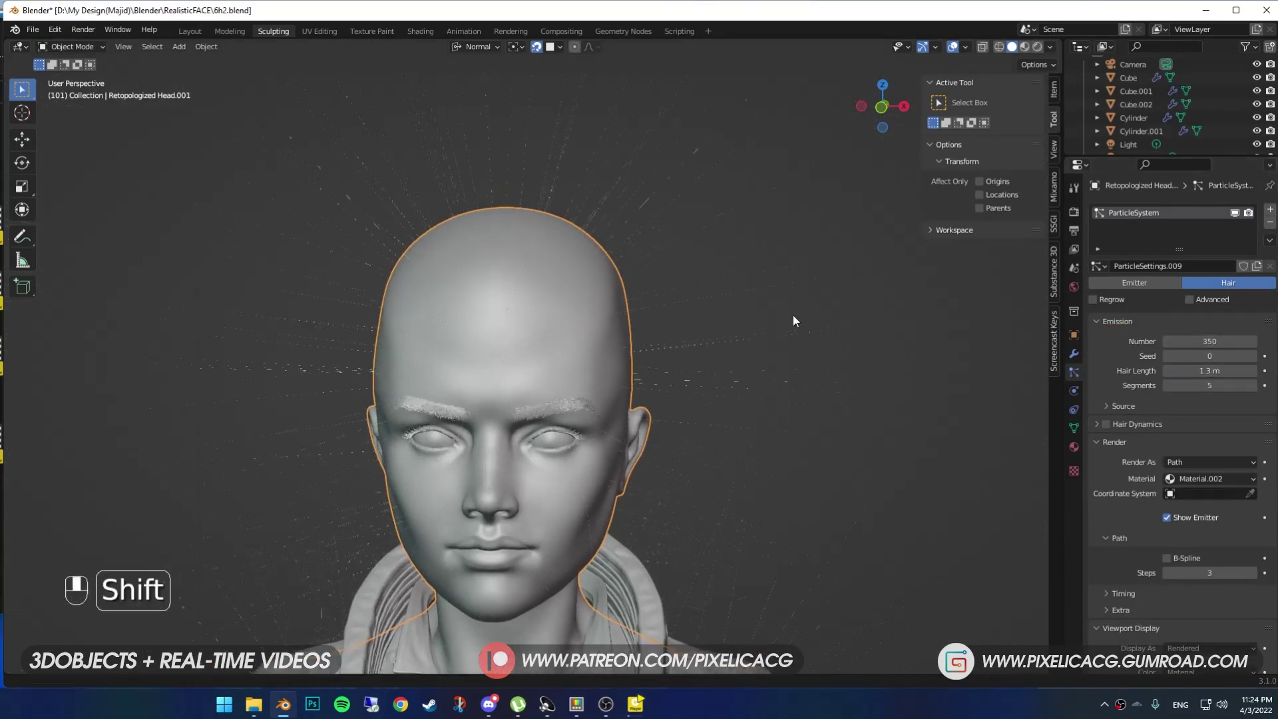
key(Return)
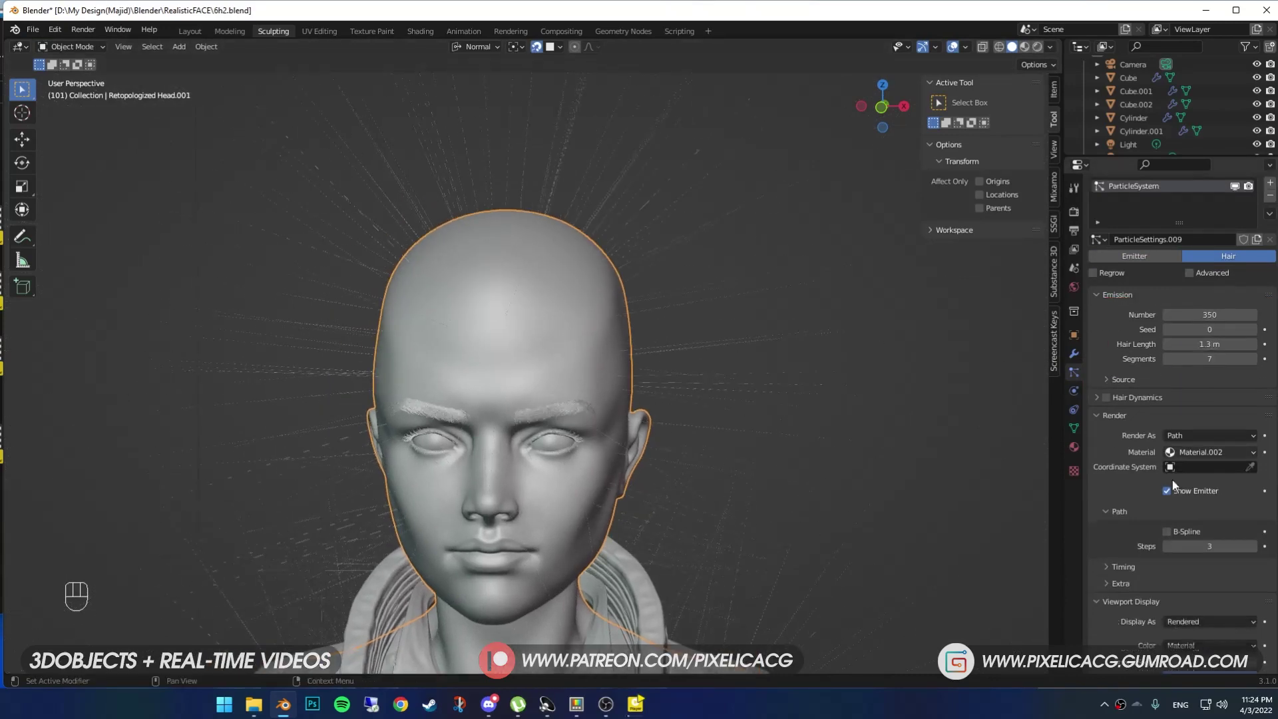
Step: Set the hair's render path steps to 7 and its viewport strand steps to 4
scroll(1201, 493, down, 2)
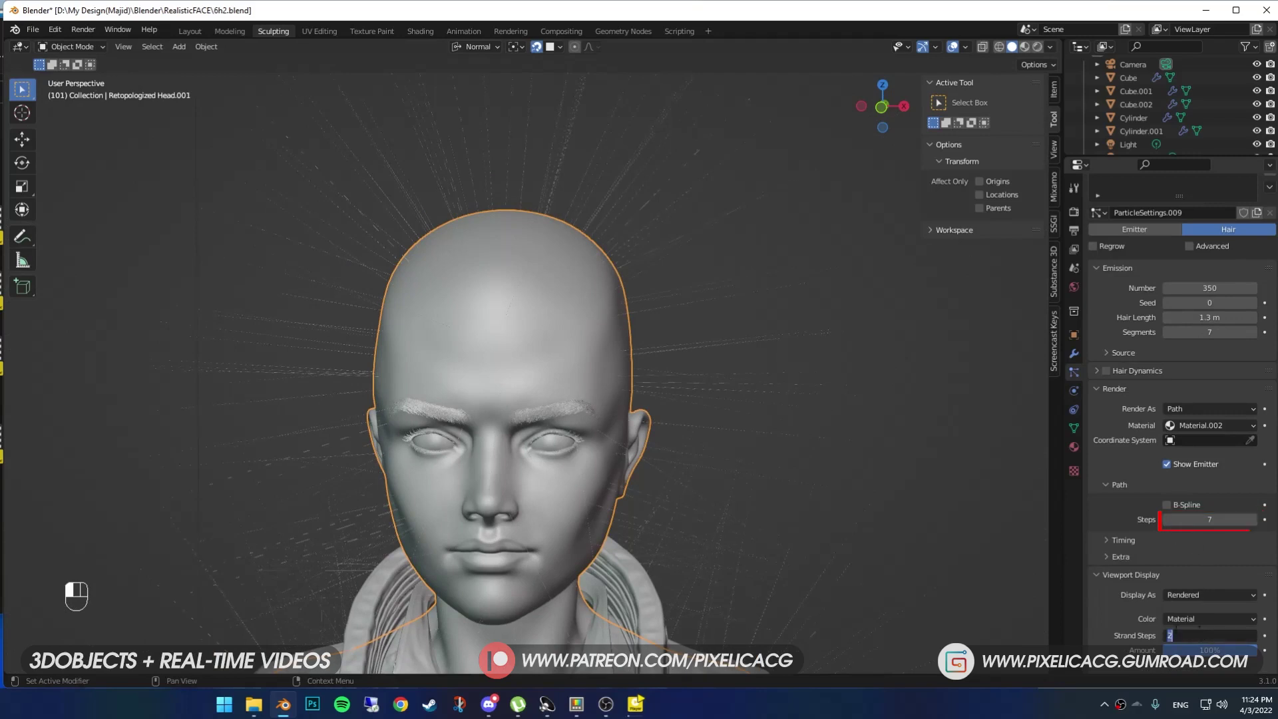
scroll(533, 373, down, 2)
scroll(1148, 541, down, 9)
key(ctrl+Tab)
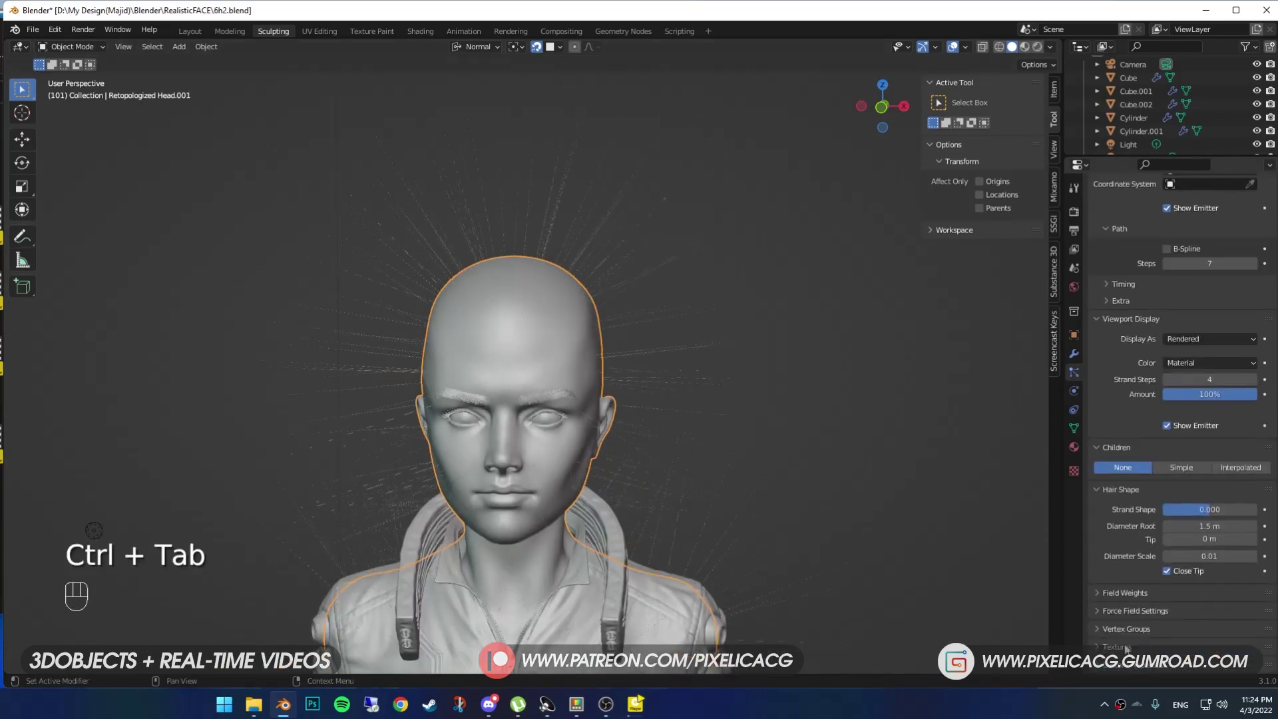
Step: Assign the Top vertex group to the hair's density
scroll(1140, 648, down, 3)
click(1191, 569)
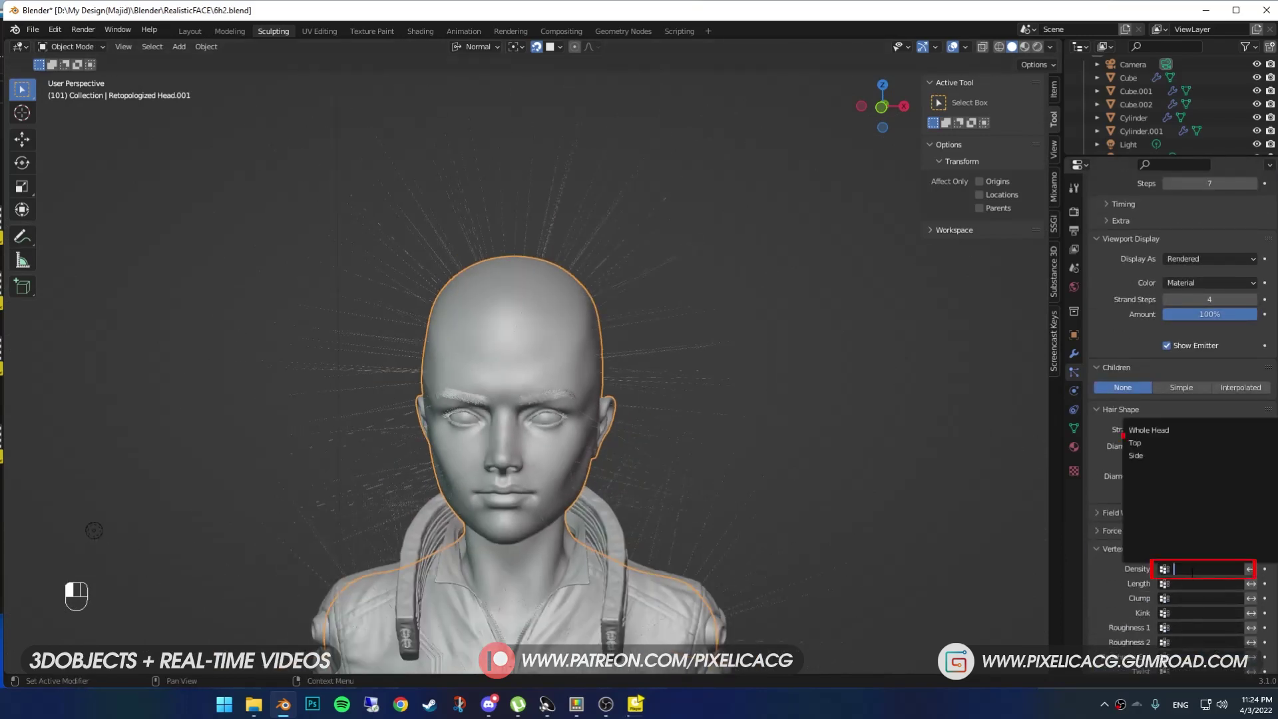
click(1163, 443)
Step: Put the head in Particle Edit mode, enlarge the Comb brush and comb the strands backward in the right orthographic view
key(ctrl+Tab)
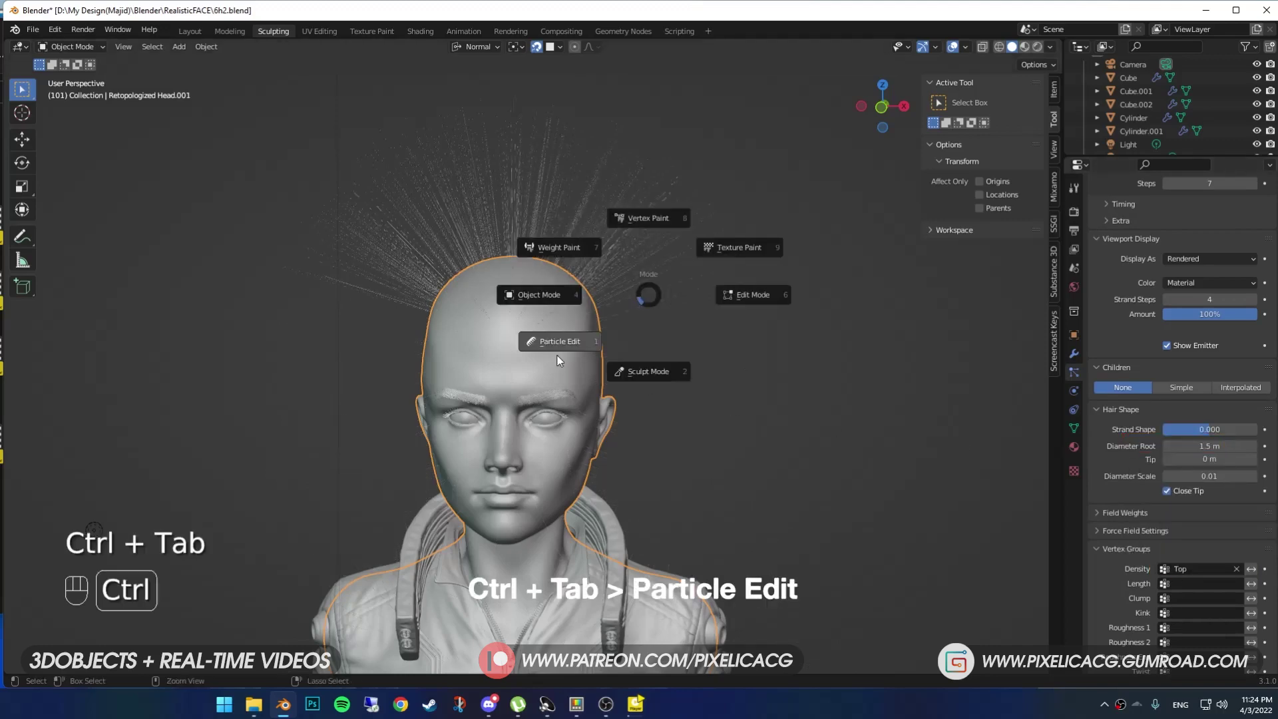
click(557, 356)
key(KP_3)
key(f)
key(ctrl+z)
key(f)
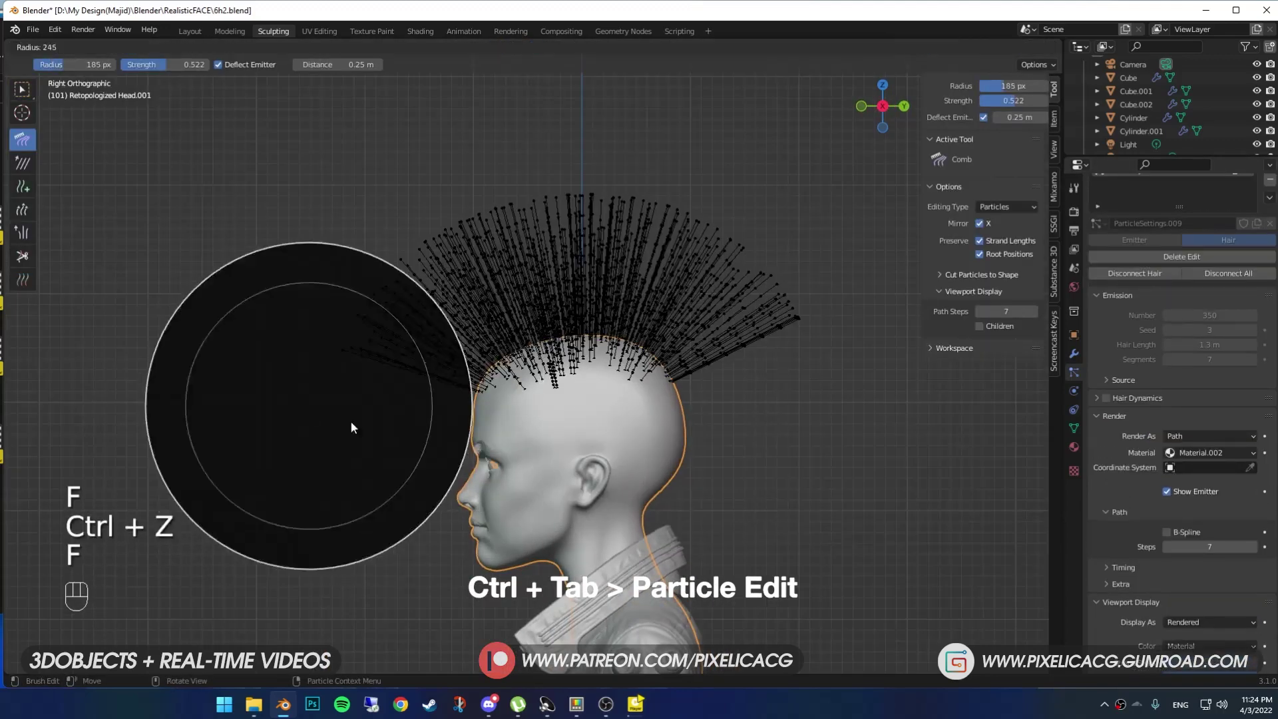
click(368, 421)
mouse_move(380, 320)
mouse_down()
mouse_move(798, 361)
mouse_move(538, 433)
mouse_move(544, 423)
mouse_up()
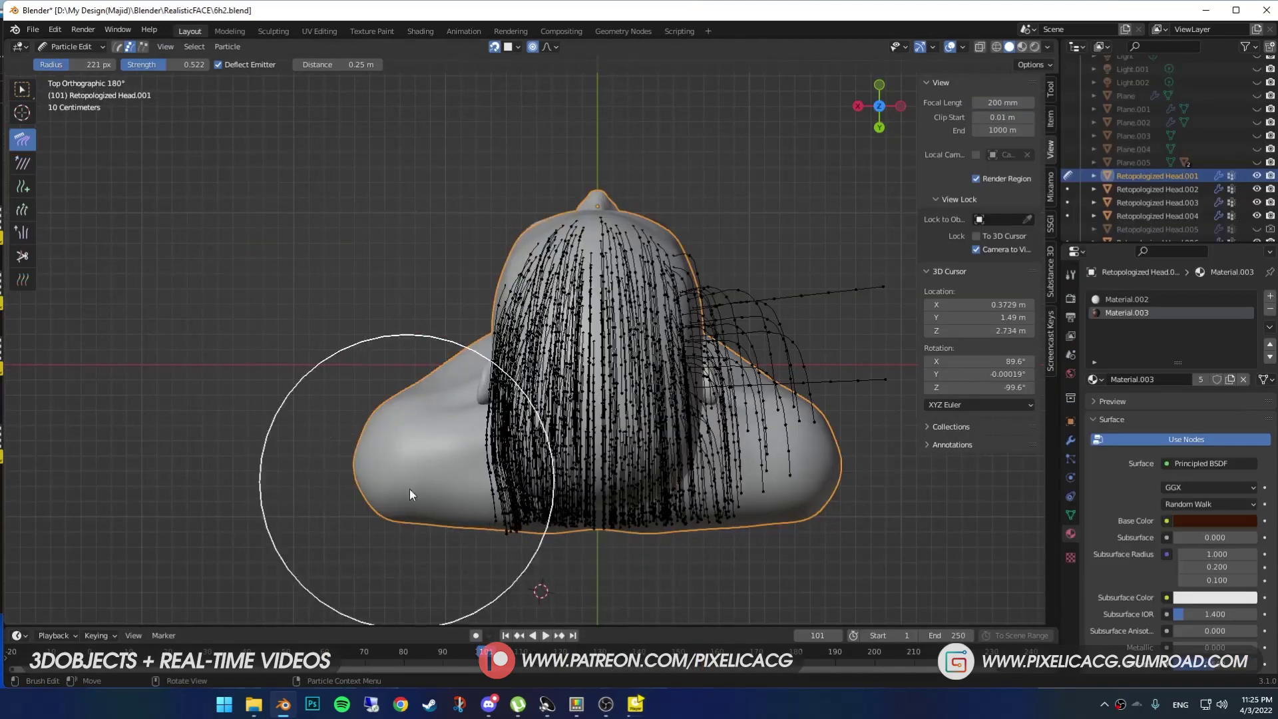
Step: Comb the stray strands inward from the top view, and comb the hair down over the back of the head
mouse_move(409, 489)
mouse_down()
mouse_move(667, 500)
mouse_move(448, 490)
mouse_up()
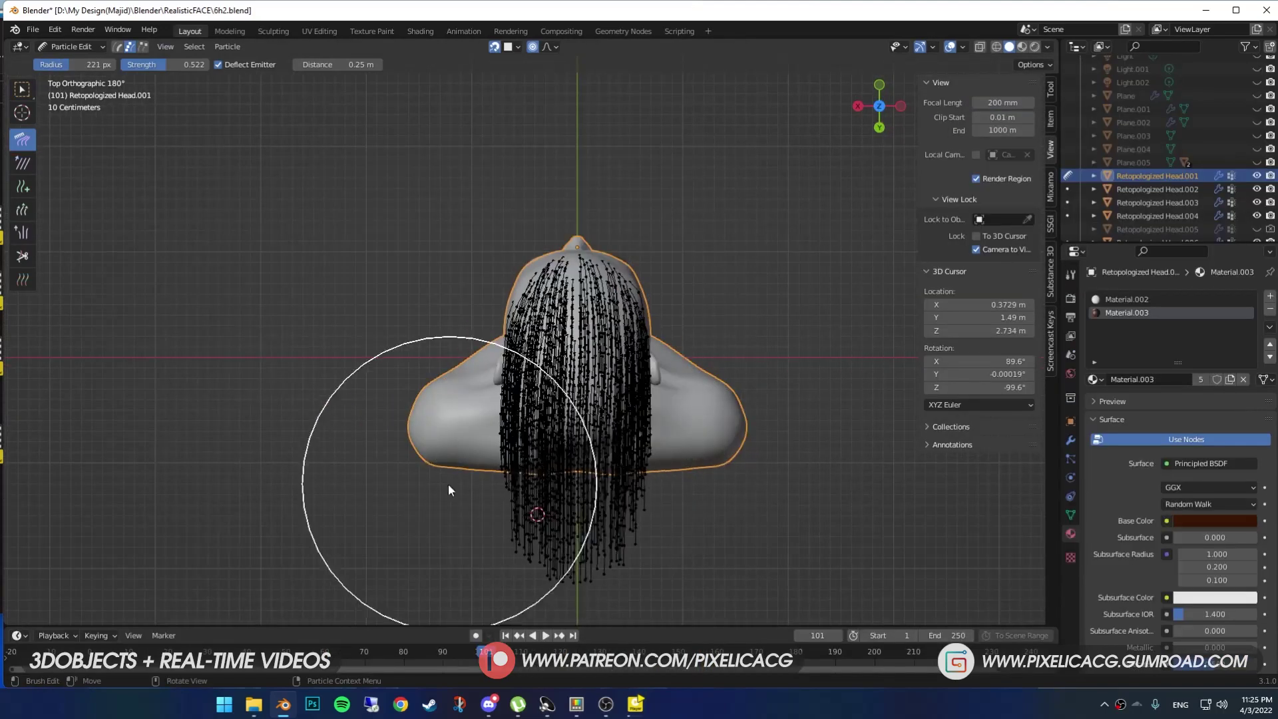
drag(661, 537, 445, 522)
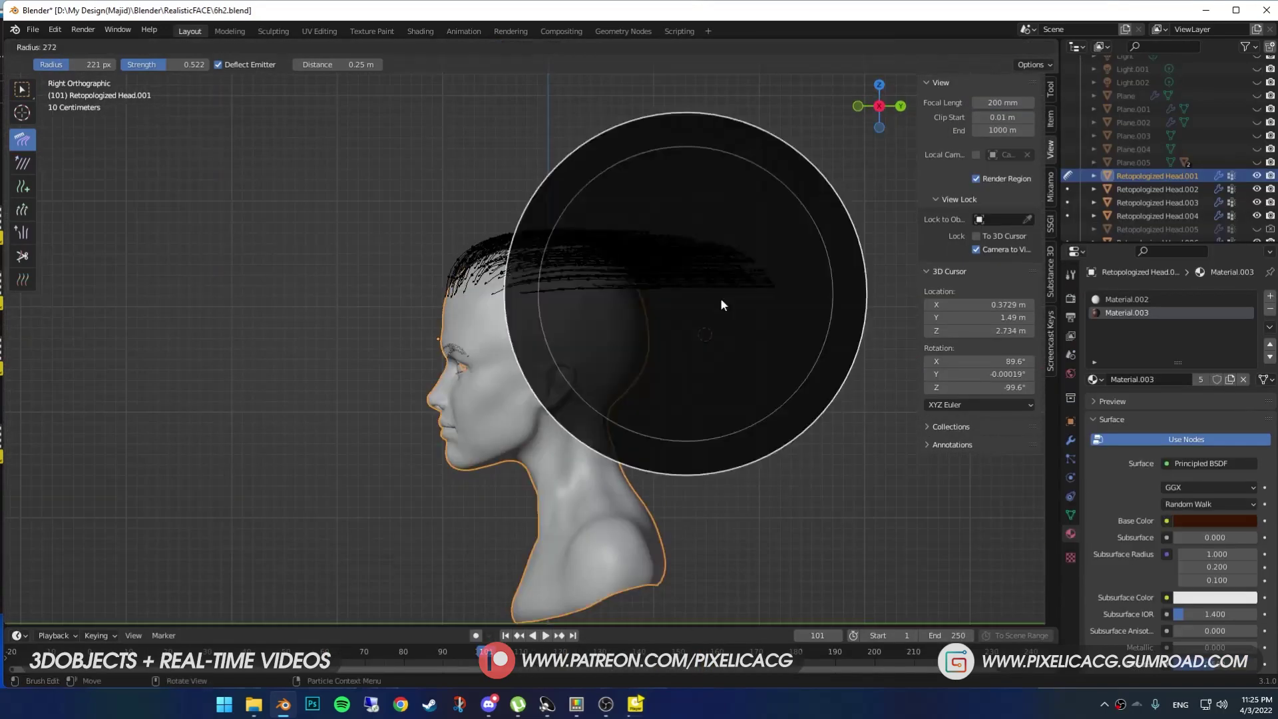
click(759, 332)
drag(799, 368, 611, 540)
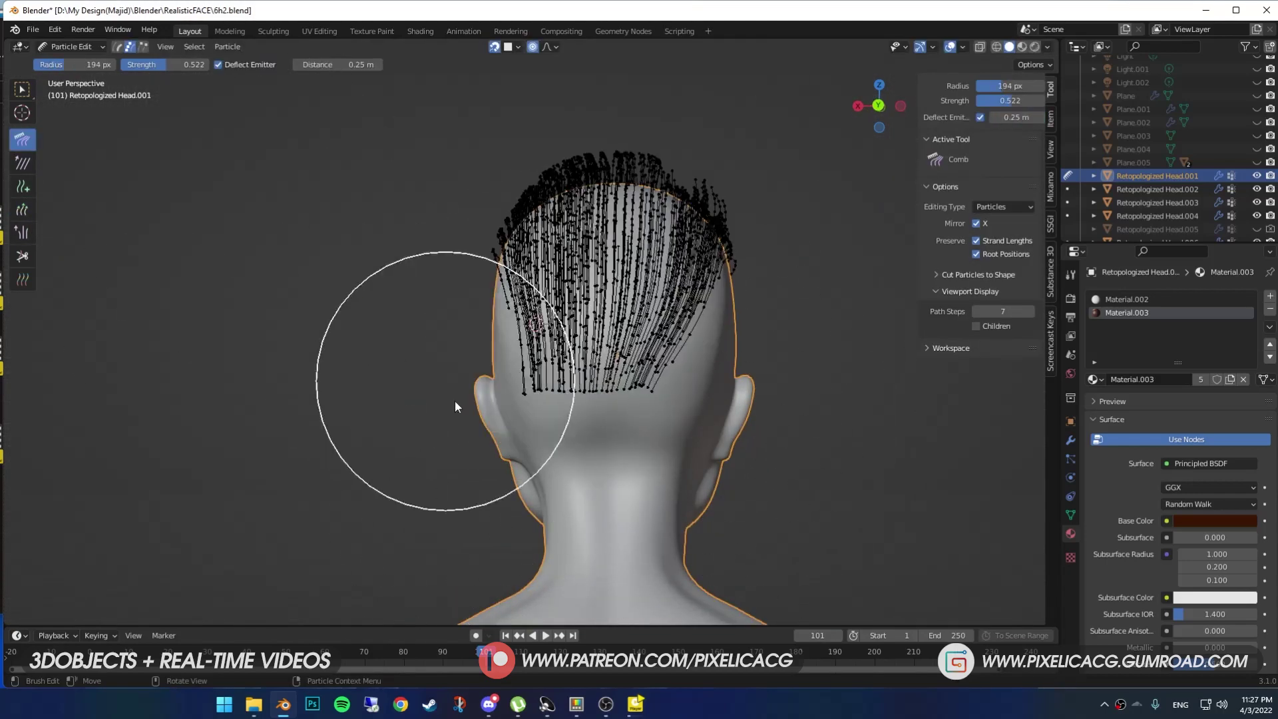
Step: Comb the back strands toward the centre and scale their tips together into a point with proportional editing
drag(454, 401, 637, 422)
key(w)
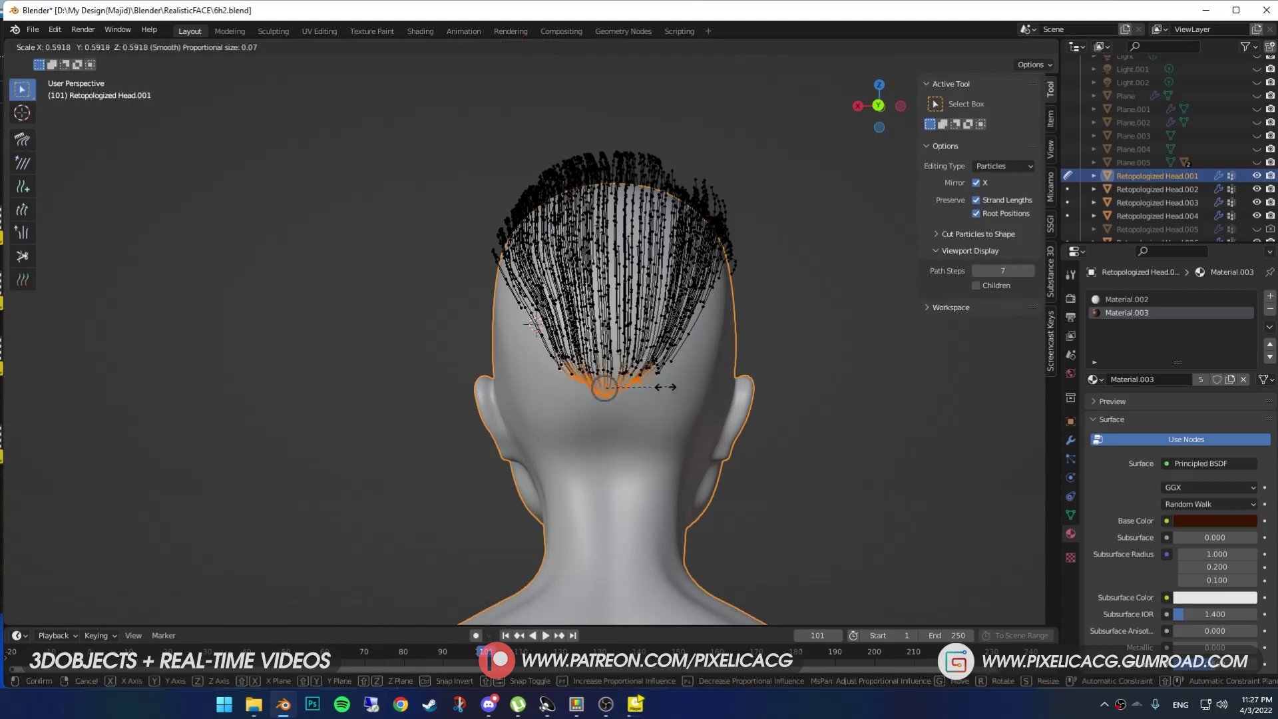
scroll(671, 385, down, 20)
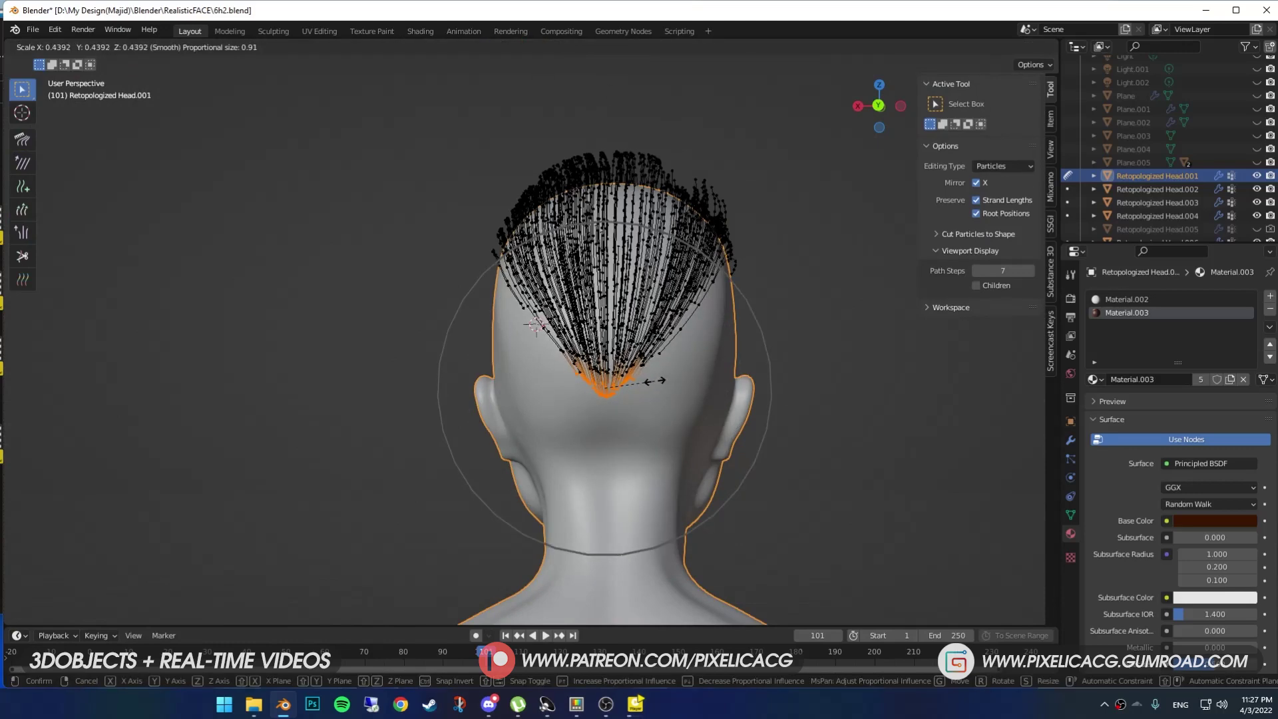
scroll(658, 382, up, 2)
click(661, 383)
key(g)
right_click(664, 385)
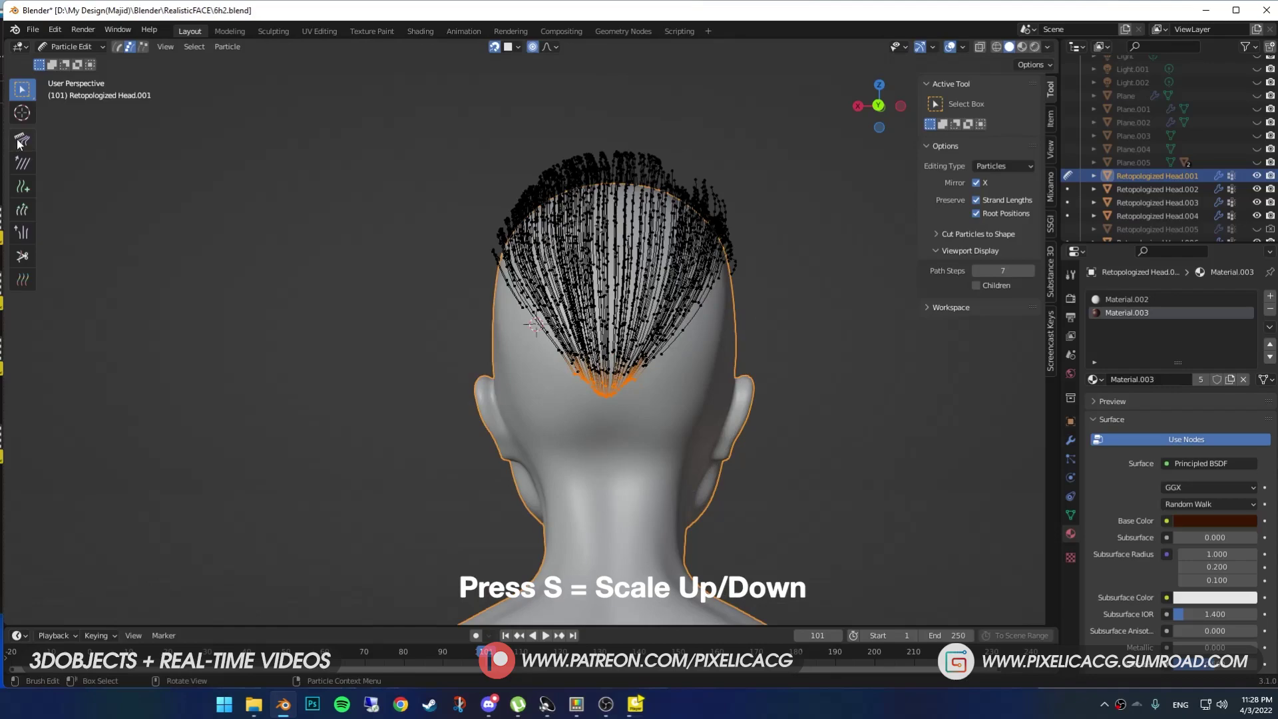
Step: Refine the hair at the back of the head with the Comb brush at a radius of 182 px
click(23, 144)
mouse_move(604, 422)
middle_down()
mouse_move(557, 285)
mouse_move(541, 397)
mouse_move(656, 375)
mouse_move(607, 371)
mouse_move(716, 384)
middle_up()
key(f)
click(627, 376)
key(f)
click(712, 359)
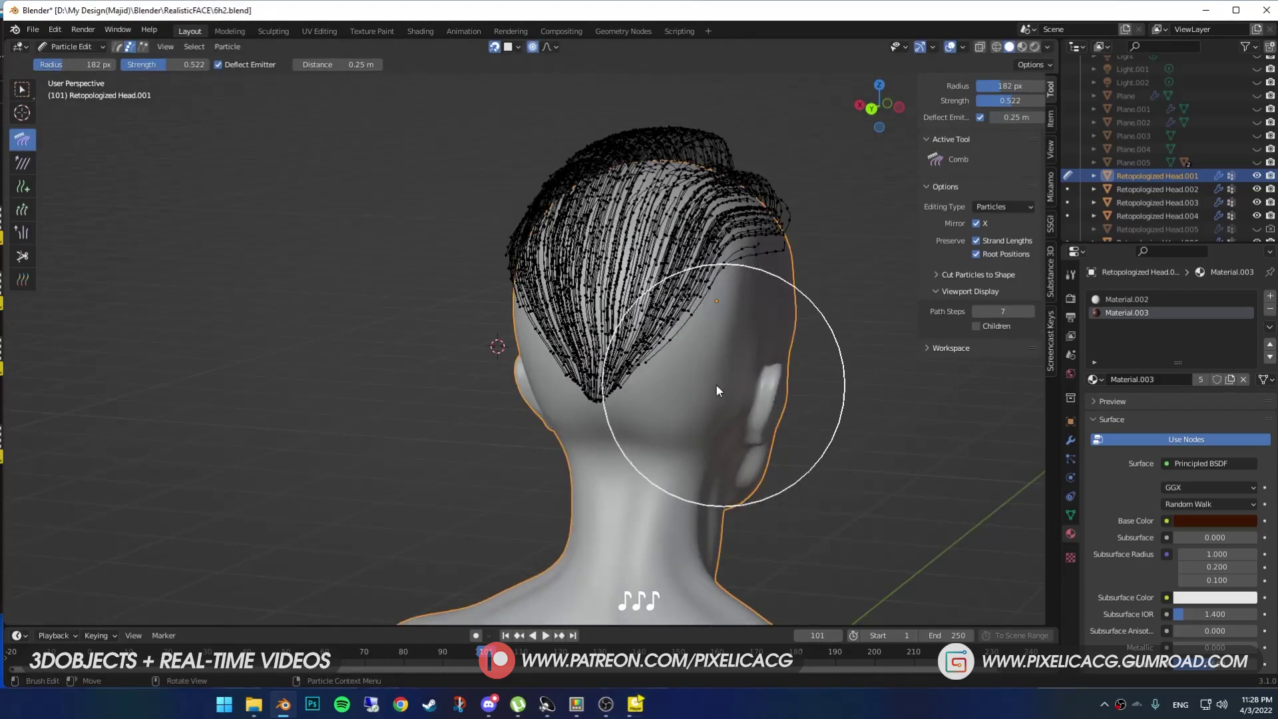
Step: Comb the front and side strands along the scalp with the Comb brush at a radius of 137 px
mouse_move(619, 392)
middle_down()
mouse_move(680, 367)
mouse_move(585, 322)
mouse_move(548, 354)
mouse_move(484, 357)
mouse_move(478, 335)
mouse_move(499, 357)
mouse_move(447, 301)
mouse_move(362, 292)
middle_up()
key(f)
click(588, 318)
Step: Check the combed hair in Object Mode and return to Particle Edit mode
key(ctrl+Tab)
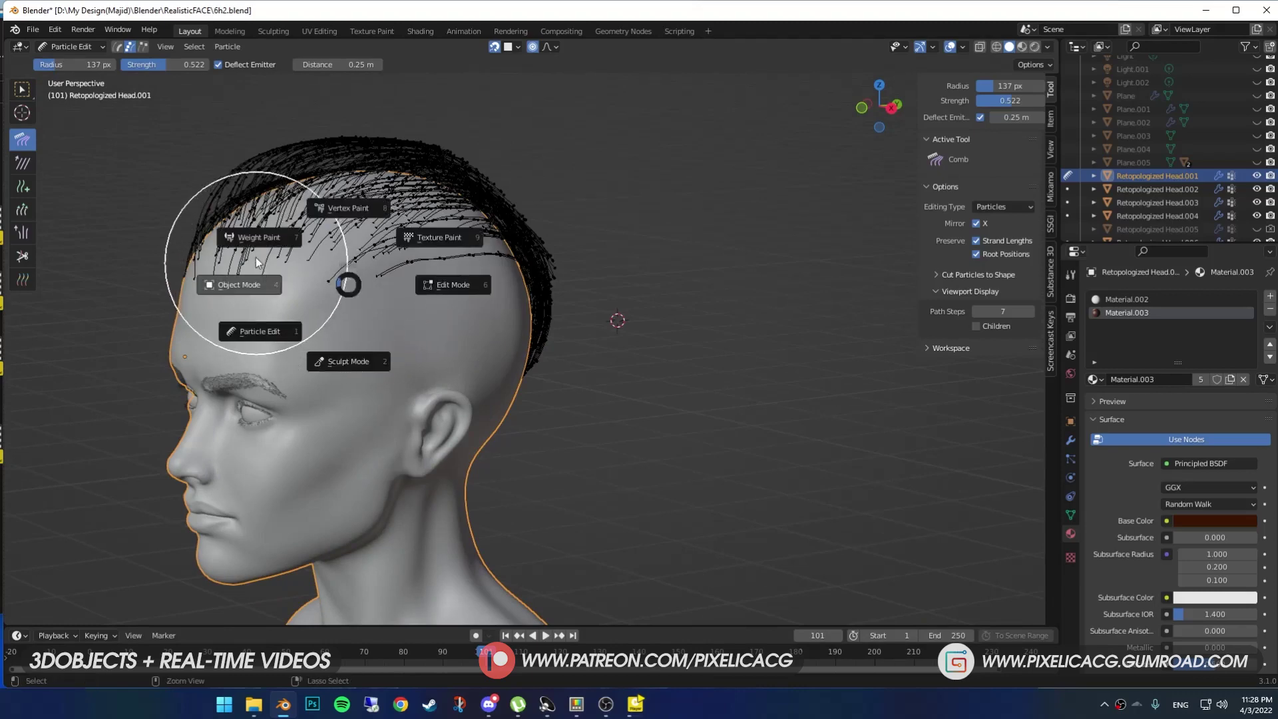
click(243, 289)
shift+middle_drag(265, 293, 424, 324)
key(ctrl+Tab)
click(353, 370)
Step: Select the roots of all hair strands with the Select Roots command in point select mode
scroll(390, 334, up, 3)
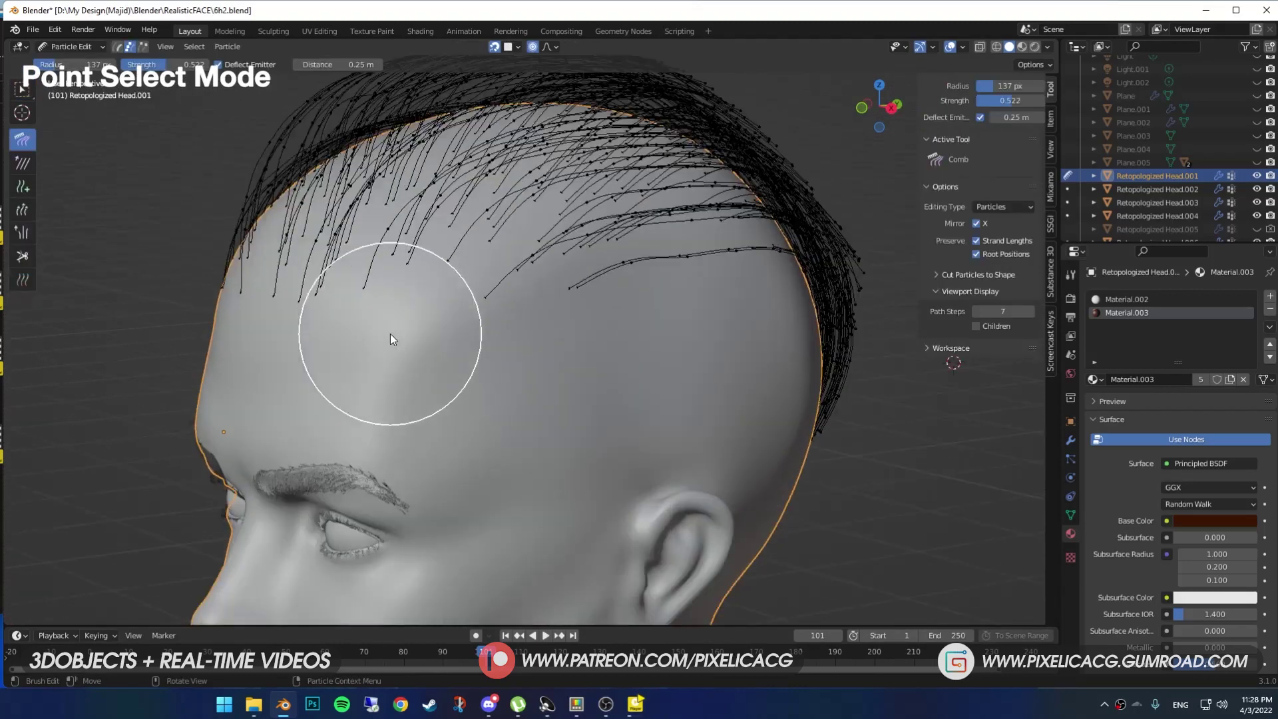
key(F3)
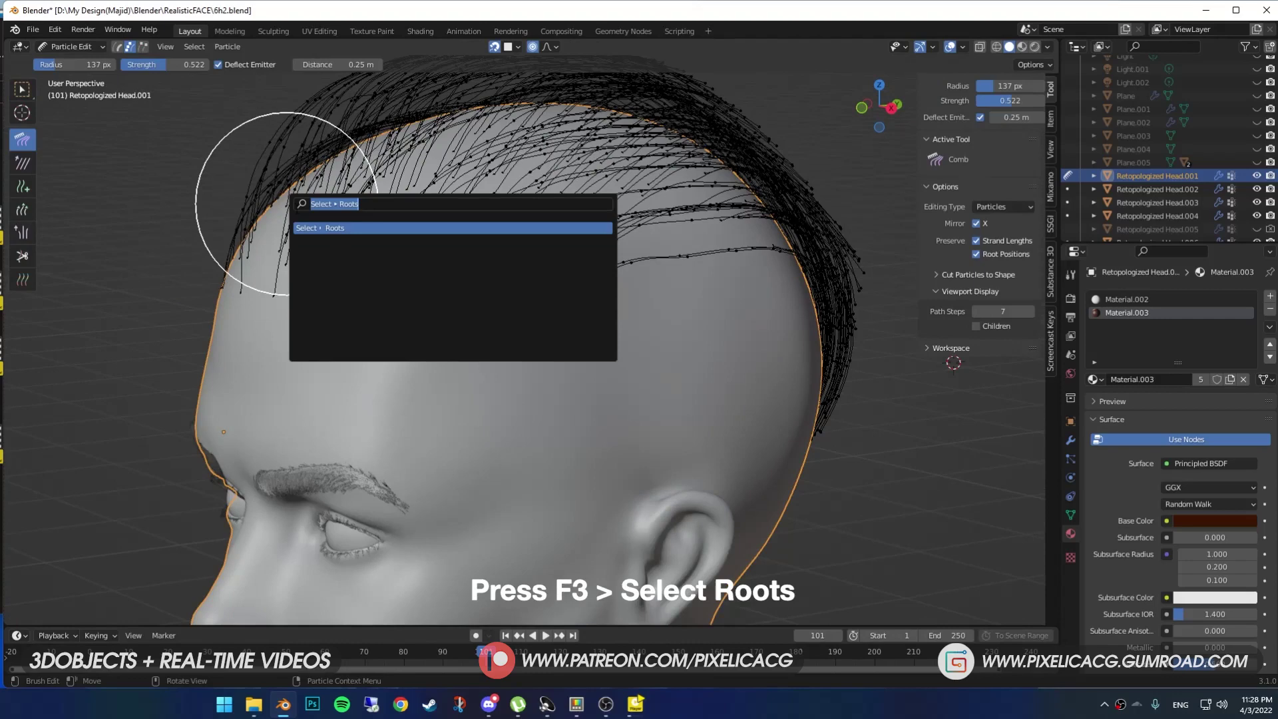
text(select r)
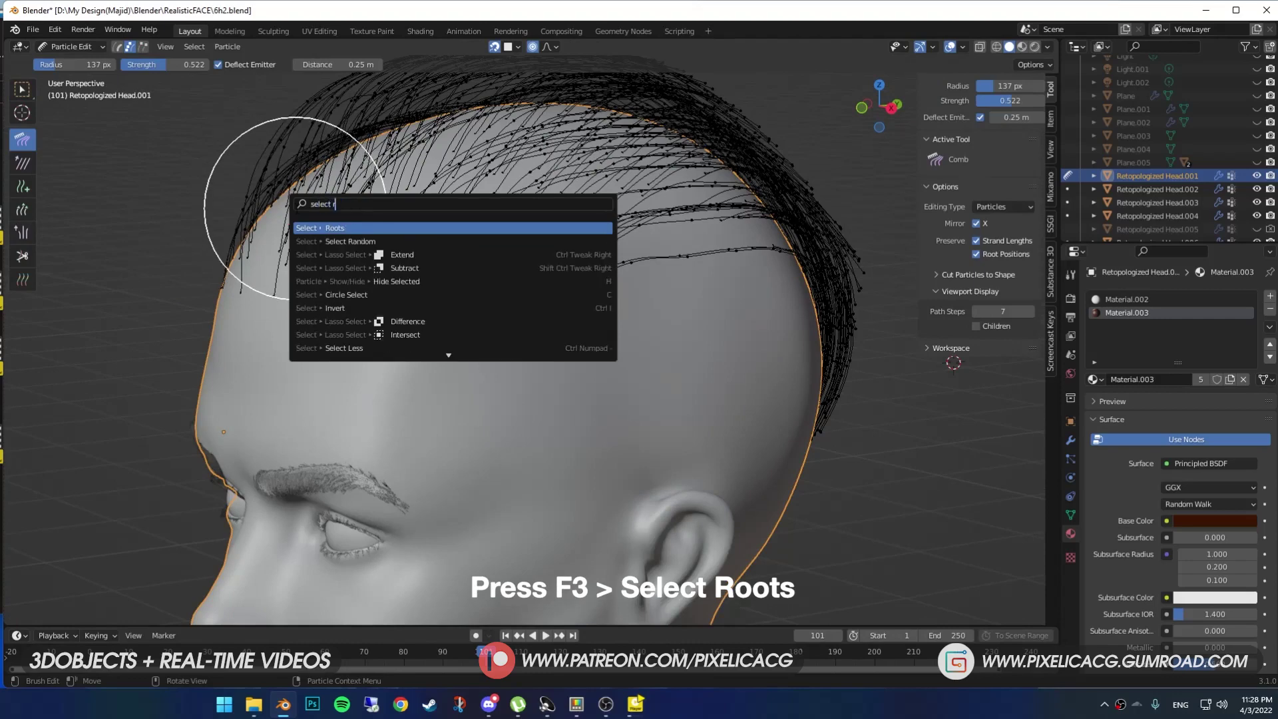
text(oo)
key(Return)
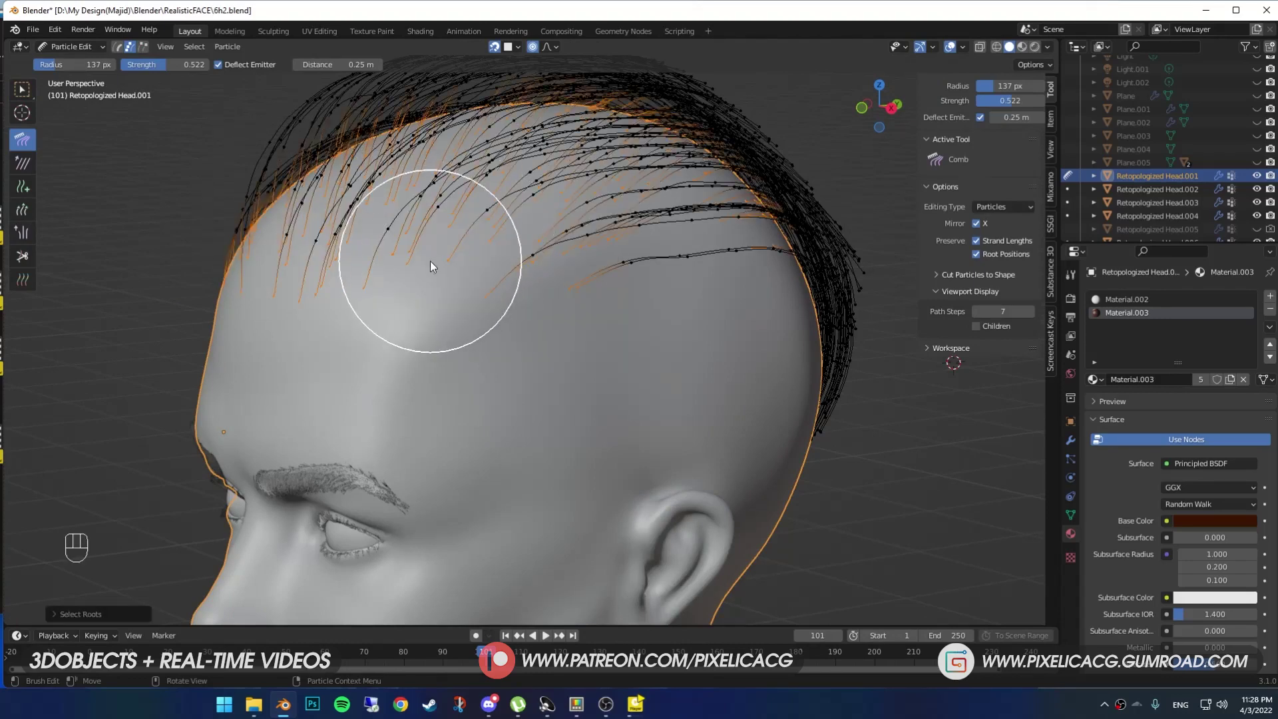
Step: Grow the selection from the hair roots once and subdivide the selected strand segments
key(ctrl+KP_Add)
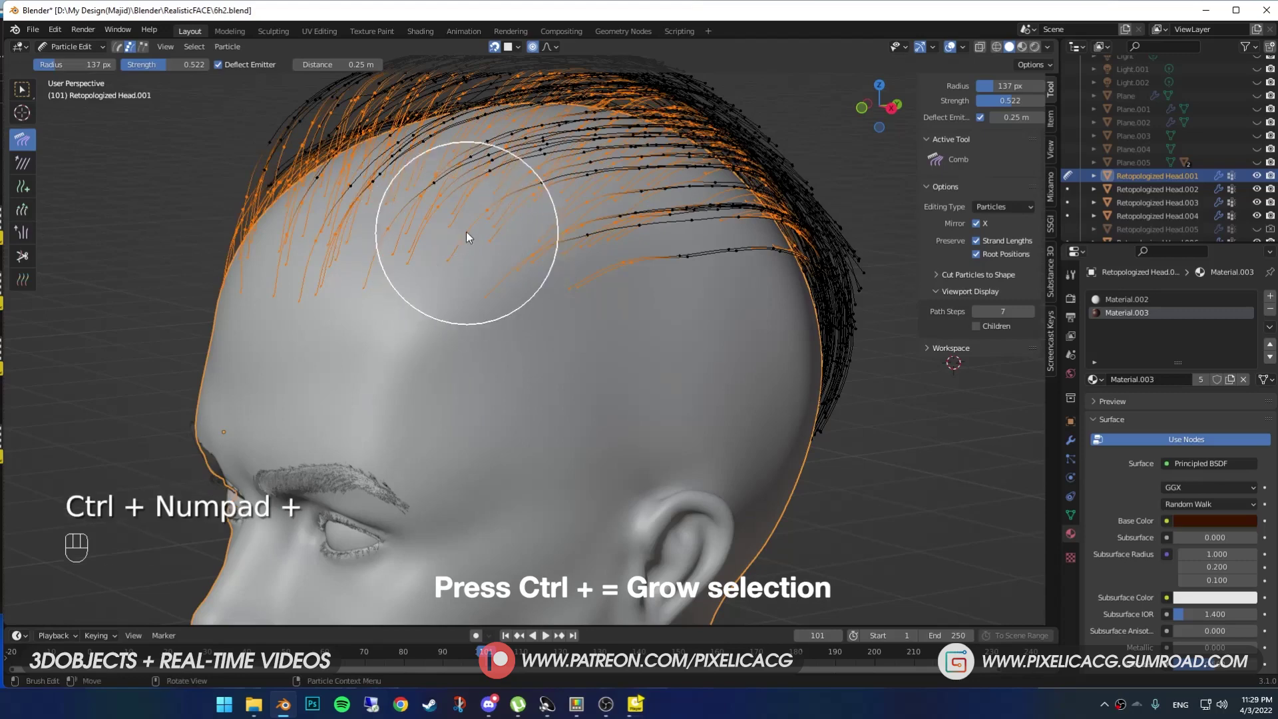
right_click(414, 243)
click(408, 233)
key(ctrl+Tab)
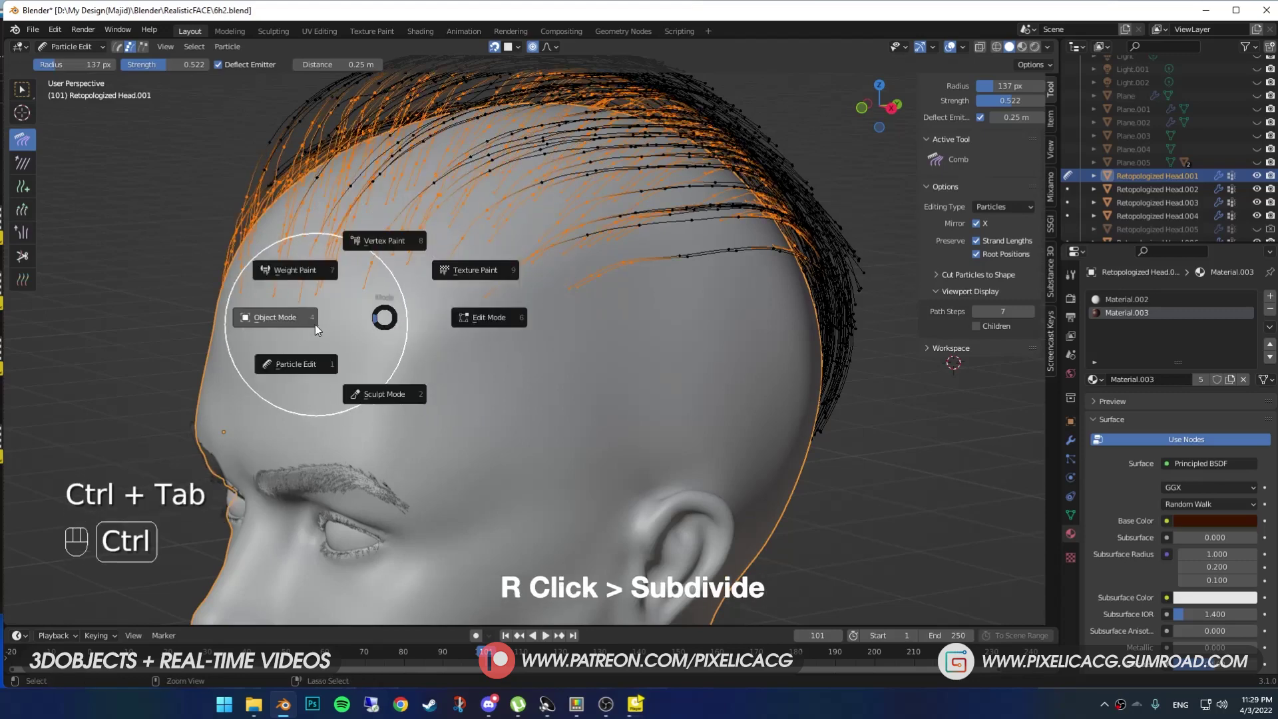
key(ctrl+Tab)
key(ctrl+Tab)
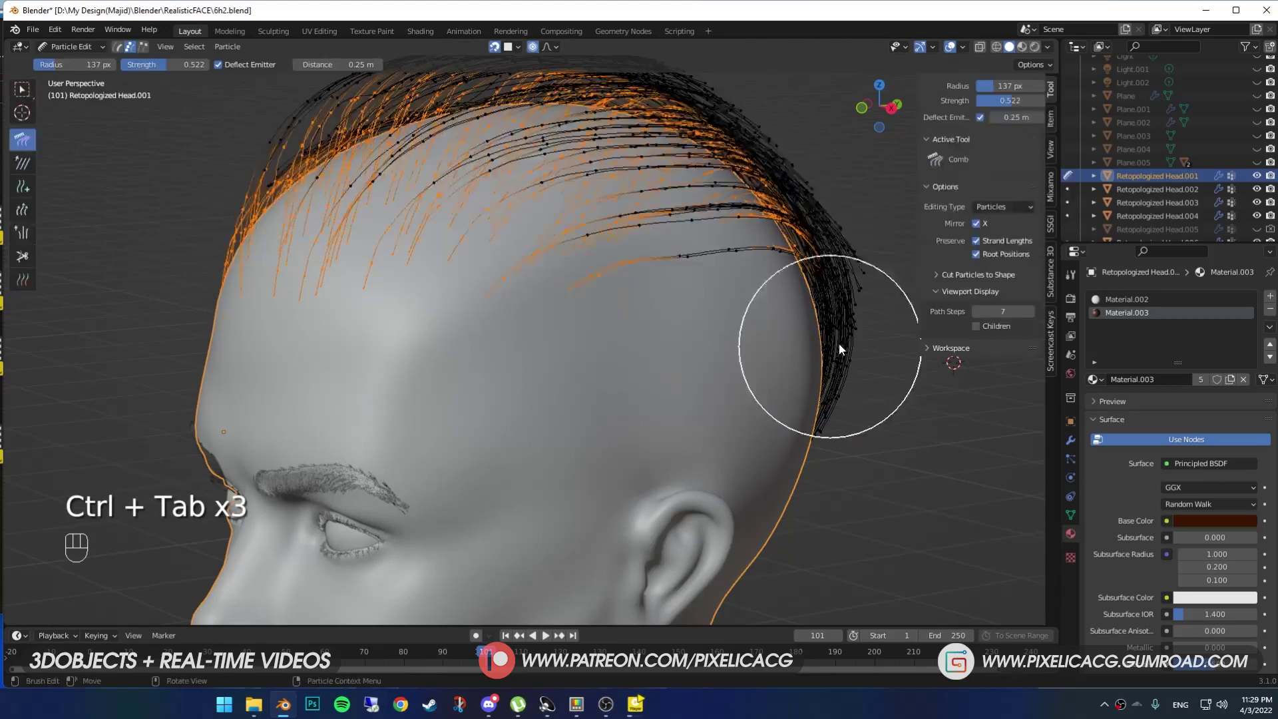
Step: Deselect all hair points with the Select Box tool
middle_drag(390, 178, 326, 287)
click(25, 88)
click(108, 184)
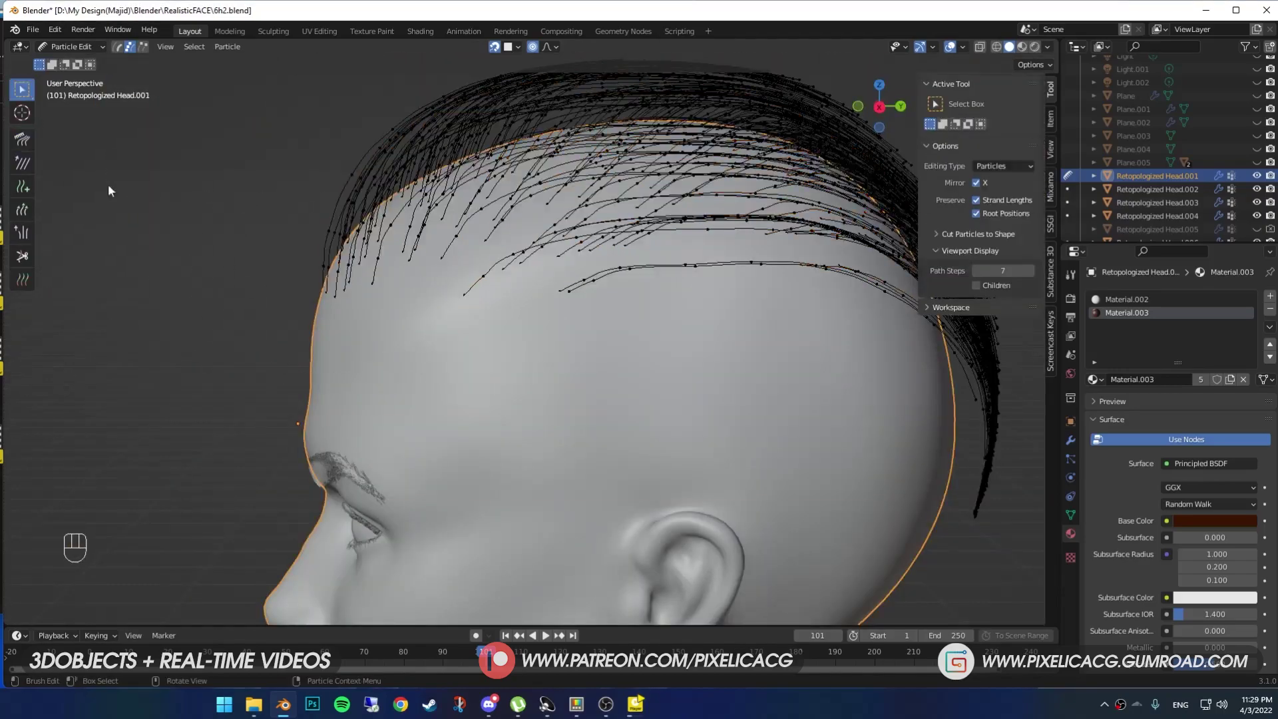
Step: Activate the Comb brush and set its radius to 128 px for working on the side strands
click(23, 139)
scroll(207, 219, up, 2)
key(f)
key(f)
mouse_move(242, 203)
middle_down()
mouse_move(197, 244)
mouse_move(365, 305)
middle_up()
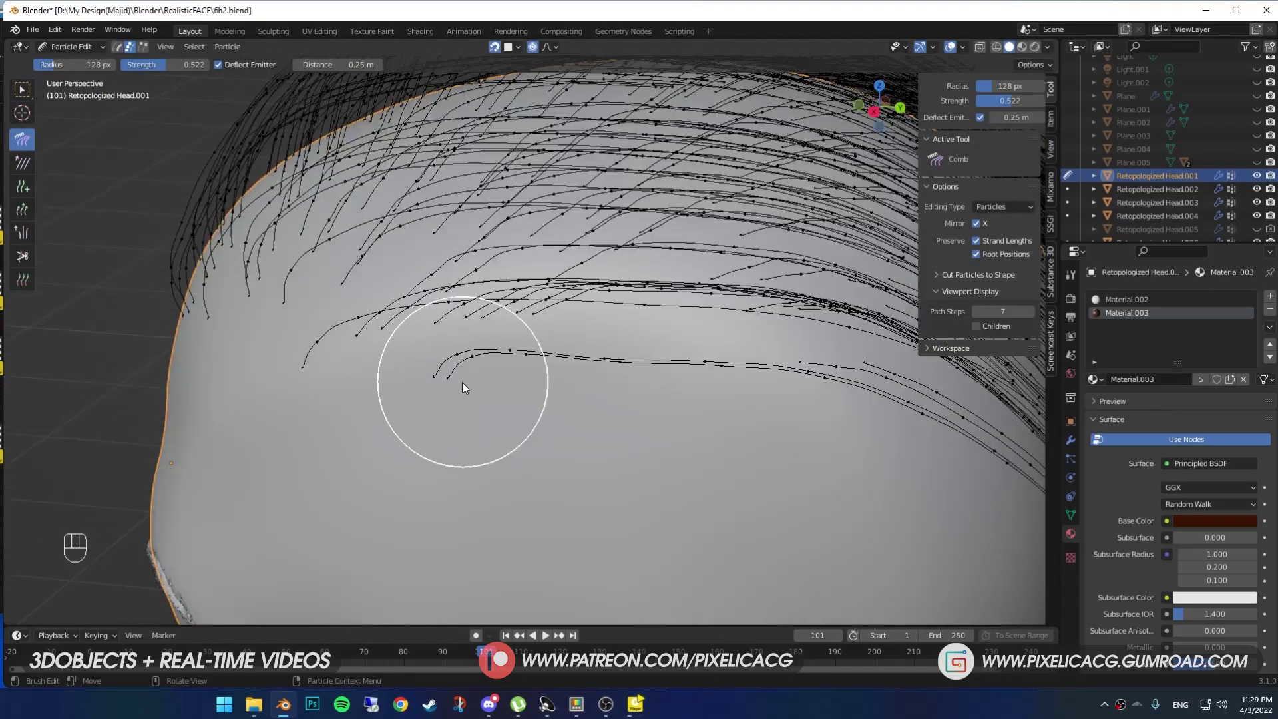
middle_drag(461, 382, 506, 426)
Step: Undo the last change and comb the hair on top of the head with the Comb brush at a radius of 326 px
scroll(505, 426, down, 5)
key(f)
click(588, 430)
scroll(566, 428, down, 2)
key(ctrl+z)
key(f)
click(538, 393)
drag(539, 354, 531, 273)
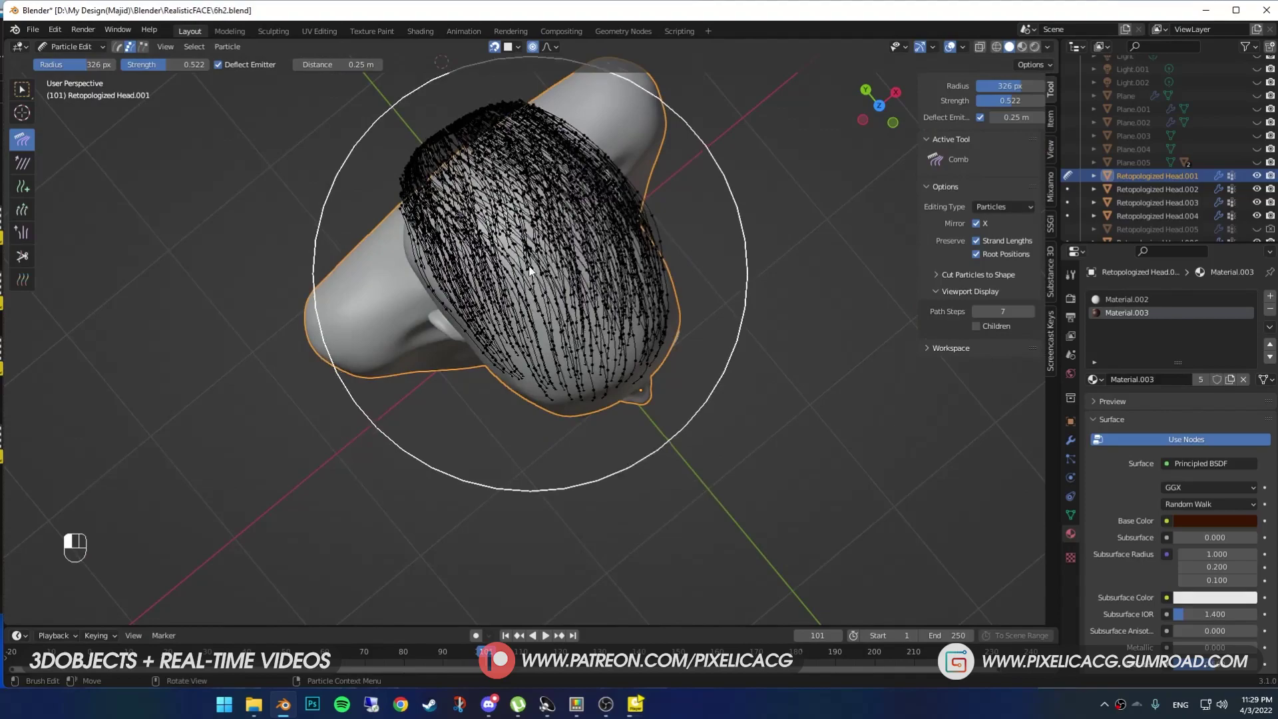
Step: Comb the top and side hair from several angles, resizing the Comb brush to suit each area
middle_drag(530, 274, 555, 274)
key(f)
click(477, 273)
drag(476, 274, 452, 189)
mouse_move(451, 193)
middle_down()
mouse_move(513, 299)
mouse_move(471, 328)
mouse_move(485, 371)
mouse_move(614, 344)
mouse_move(514, 222)
mouse_move(579, 309)
mouse_move(491, 246)
mouse_move(377, 258)
mouse_move(388, 304)
mouse_move(290, 217)
mouse_move(536, 245)
mouse_move(624, 233)
mouse_move(638, 261)
mouse_move(900, 289)
mouse_move(759, 182)
middle_up()
key(f)
click(400, 318)
key(f)
click(545, 246)
key(f)
click(631, 261)
Step: Comb the strands on the head's right side with the Comb brush at a radius of 147 px
mouse_move(844, 393)
middle_down()
mouse_move(721, 202)
mouse_move(853, 347)
middle_up()
mouse_move(831, 484)
middle_down()
mouse_move(632, 407)
mouse_move(765, 465)
mouse_move(610, 513)
mouse_move(509, 481)
mouse_move(476, 449)
mouse_move(501, 545)
mouse_move(645, 425)
mouse_move(577, 286)
middle_up()
key(f)
click(484, 431)
key(f)
click(348, 298)
key(f)
mouse_move(348, 294)
middle_down()
mouse_move(415, 370)
mouse_move(642, 377)
middle_up()
key(f)
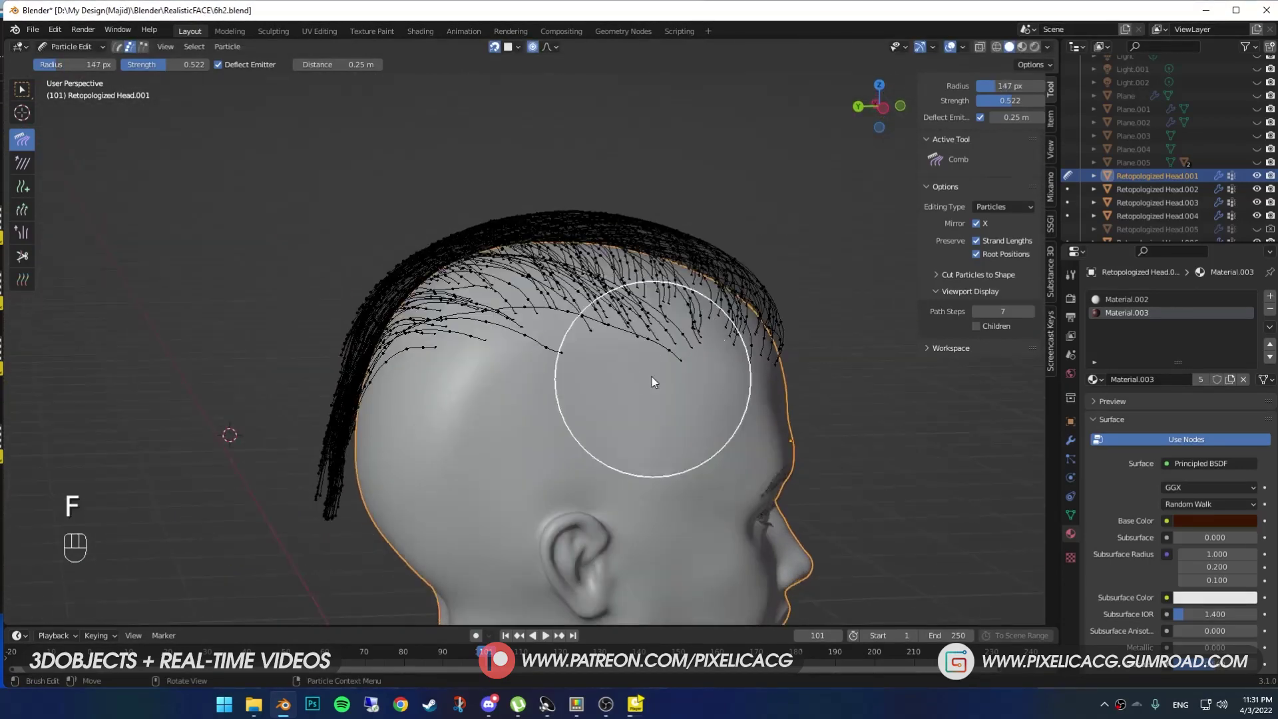
Step: Comb the front hair above the forehead with the Comb brush at a radius of 218 px
key(f)
key(f)
mouse_move(653, 333)
middle_down()
mouse_move(664, 372)
mouse_move(552, 383)
middle_up()
key(f)
middle_drag(752, 426, 561, 383)
key(f)
click(372, 246)
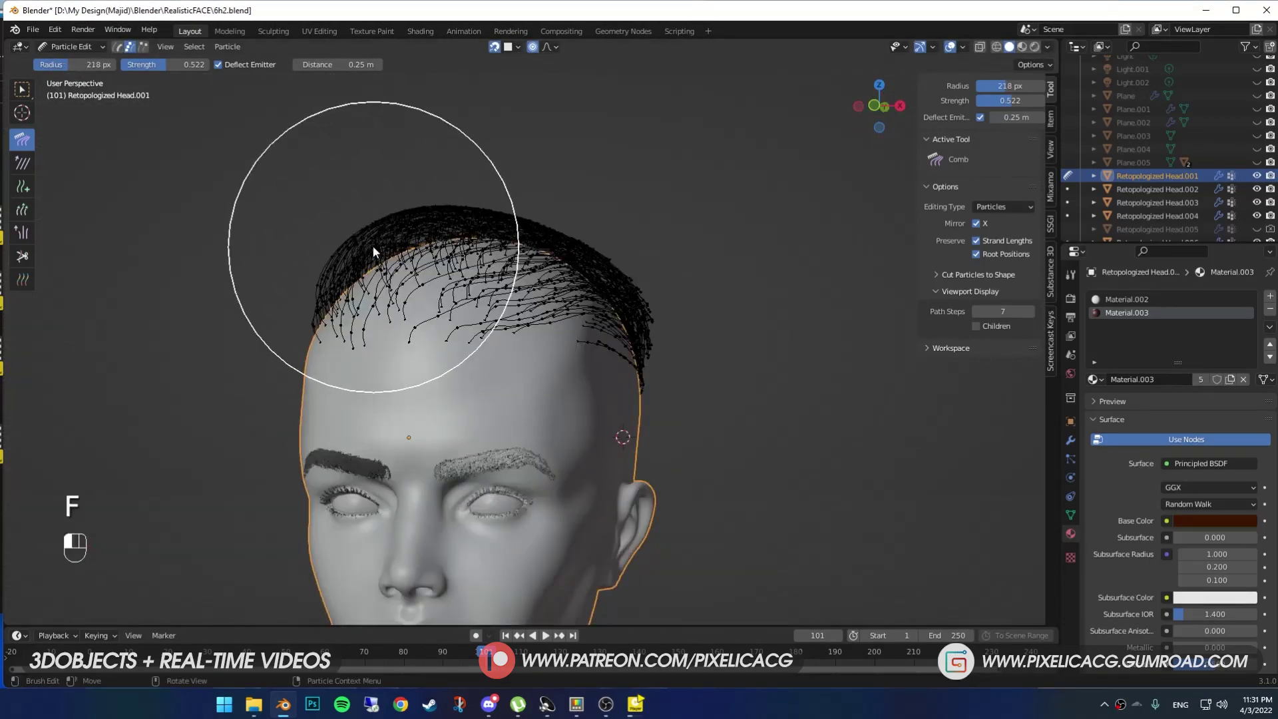
Step: Comb the strands on the head's left side and crown with the Comb brush at a radius of 278 px
middle_drag(433, 266, 352, 242)
key(f)
middle_drag(400, 281, 346, 266)
key(f)
key(f)
mouse_move(333, 224)
middle_down()
mouse_move(479, 253)
mouse_move(616, 250)
middle_up()
key(f)
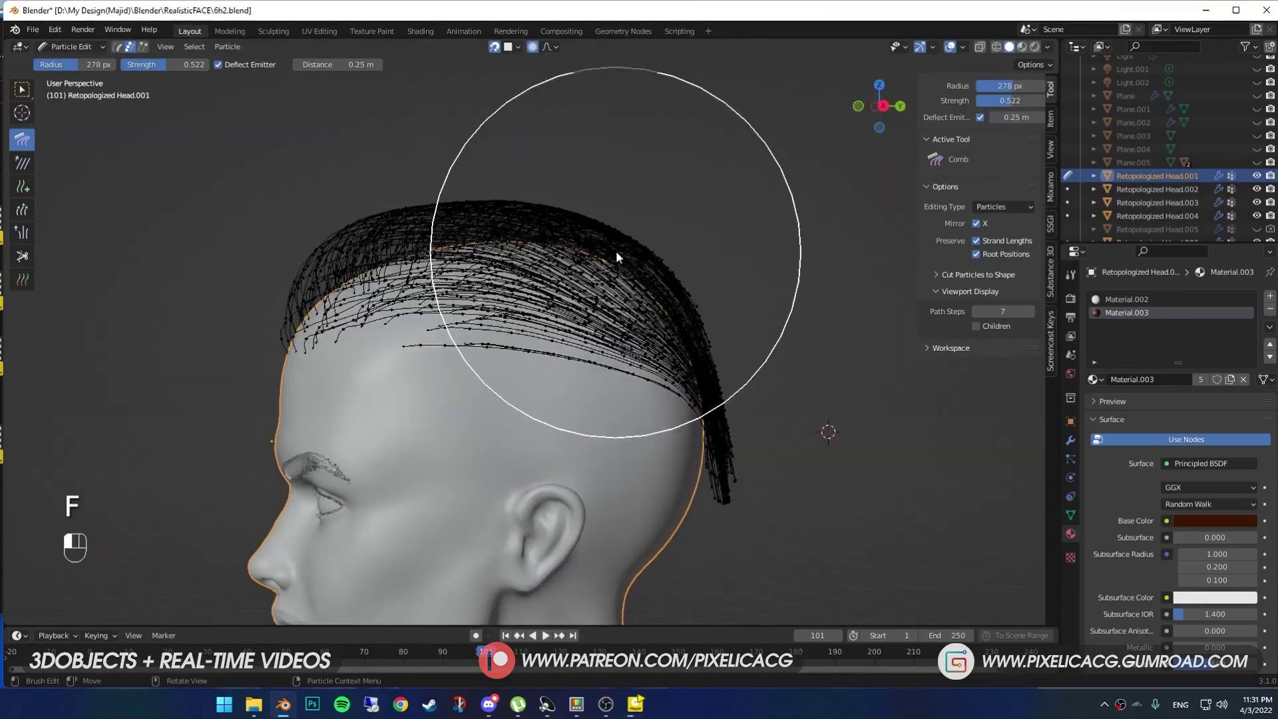
Step: Refine the volume of the back, crown and front hair with a resized Comb brush
key(f)
click(793, 523)
key(f)
key(f)
click(282, 233)
mouse_move(319, 239)
middle_down()
mouse_move(542, 280)
mouse_move(585, 311)
middle_up()
key(f)
click(372, 305)
middle_drag(372, 305, 432, 320)
Step: Comb the front fringe around the hairline with the Comb brush at a radius of 214 px
key(f)
mouse_move(338, 338)
middle_down()
mouse_move(382, 305)
mouse_move(374, 377)
mouse_move(333, 279)
mouse_move(339, 256)
mouse_move(386, 304)
middle_up()
key(f)
click(357, 380)
key(f)
click(358, 254)
key(f)
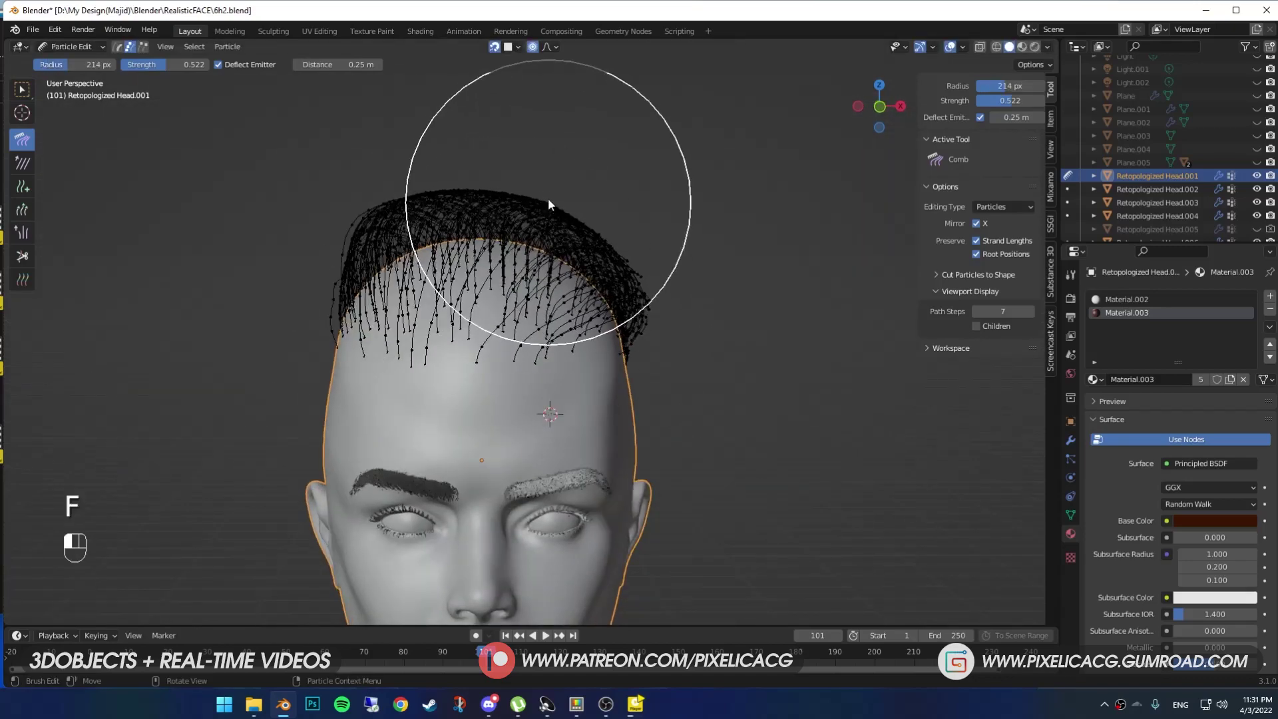
click(583, 232)
Step: Comb the back hair down toward the nape with the Comb brush at a radius of 173 px and undo the last stroke
key(f)
middle_drag(584, 232, 550, 384)
key(f)
key(f)
key(f)
click(592, 384)
middle_drag(469, 358, 688, 464)
mouse_move(556, 508)
middle_down()
mouse_move(613, 498)
mouse_move(565, 514)
mouse_move(585, 465)
middle_up()
key(f)
click(549, 540)
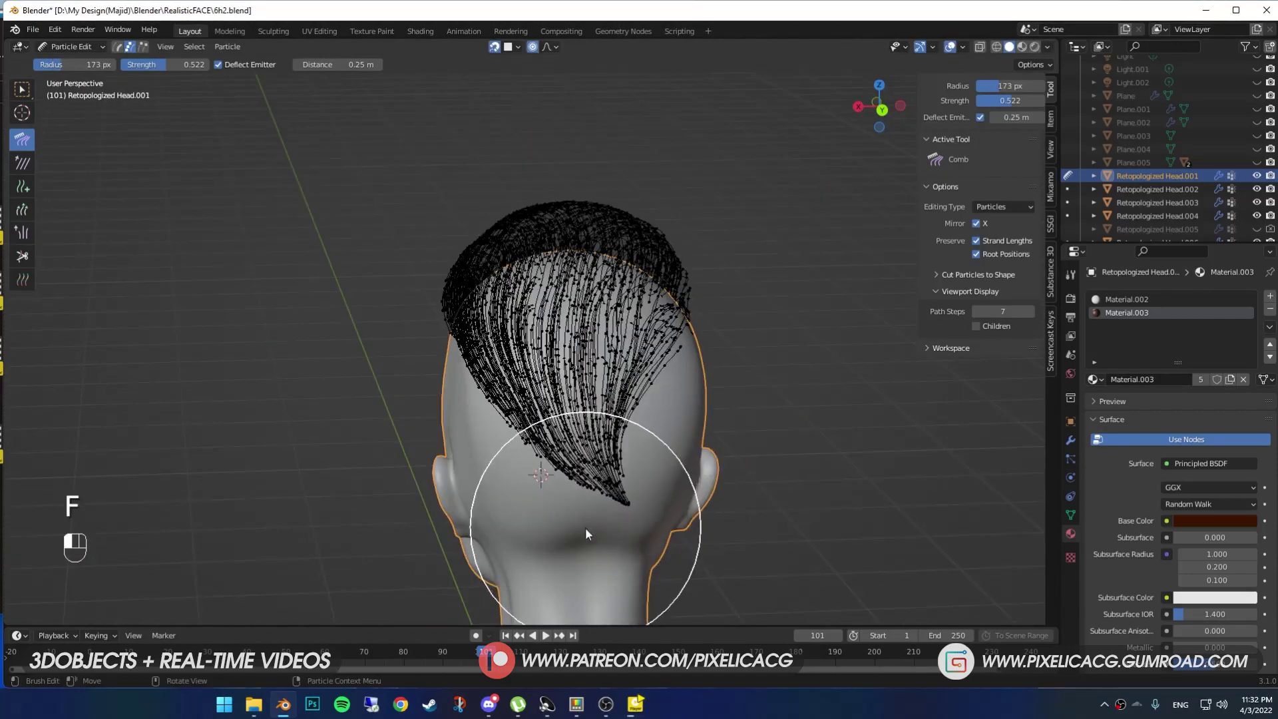
key(ctrl+z)
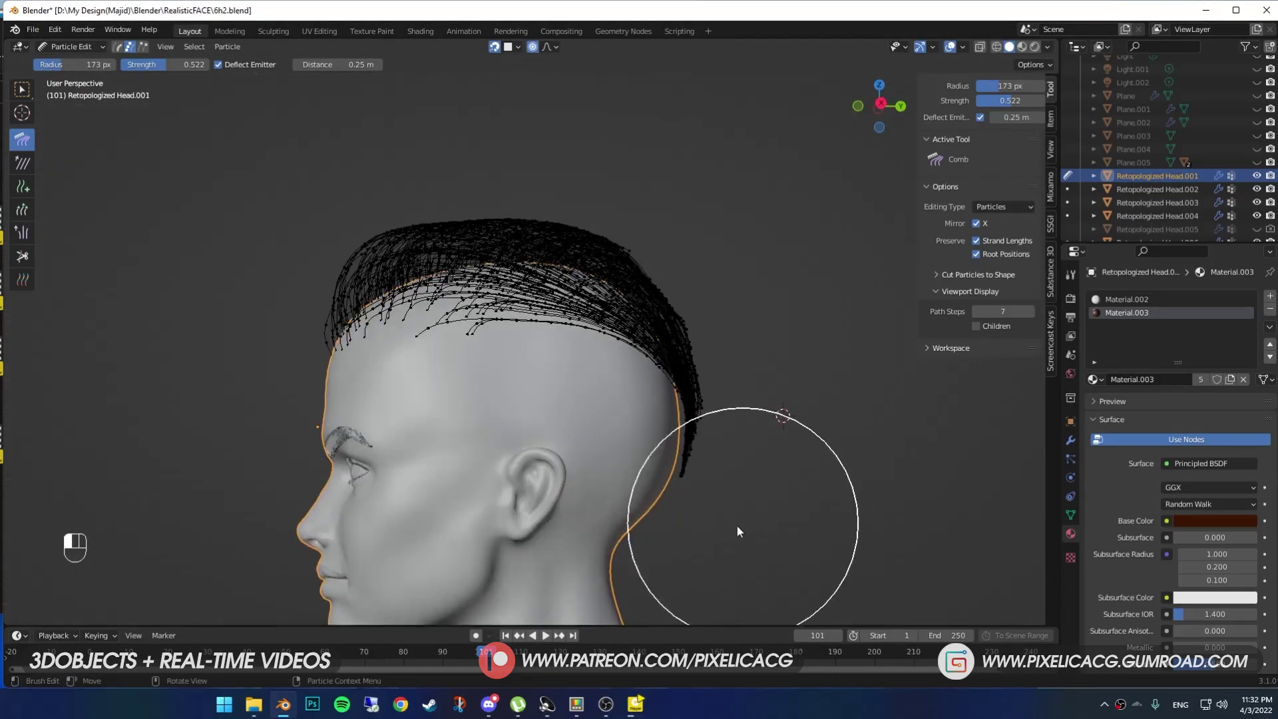
Step: Refine the strands above the left ear with the Comb brush at a radius of 135 px
middle_drag(492, 300, 592, 363)
key(f)
click(573, 348)
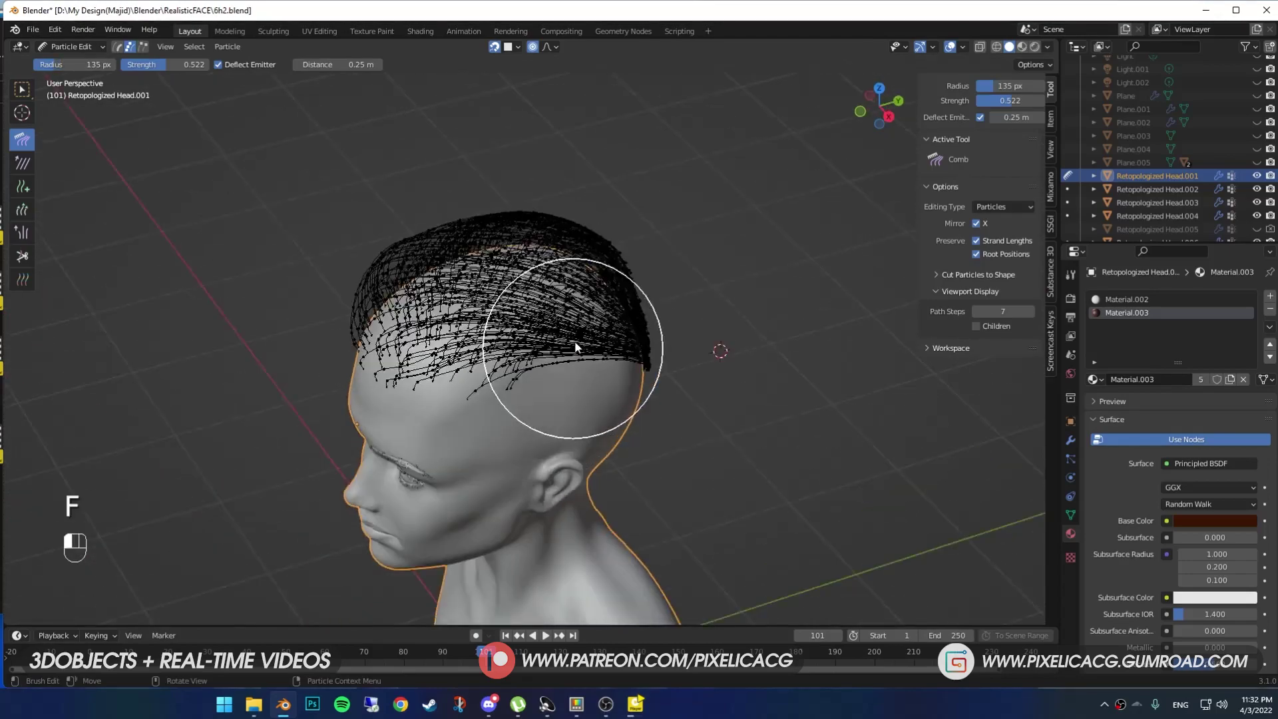
mouse_move(599, 406)
middle_down()
mouse_move(539, 353)
mouse_move(509, 349)
middle_up()
mouse_move(626, 429)
middle_down()
mouse_move(603, 422)
mouse_move(670, 299)
mouse_move(587, 260)
middle_up()
Step: Save the file and comb the front hair with the Comb brush at a radius of 146 px
key(f)
key(ctrl+s)
key(f)
click(507, 256)
mouse_move(507, 256)
middle_down()
mouse_move(397, 252)
mouse_move(521, 257)
middle_up()
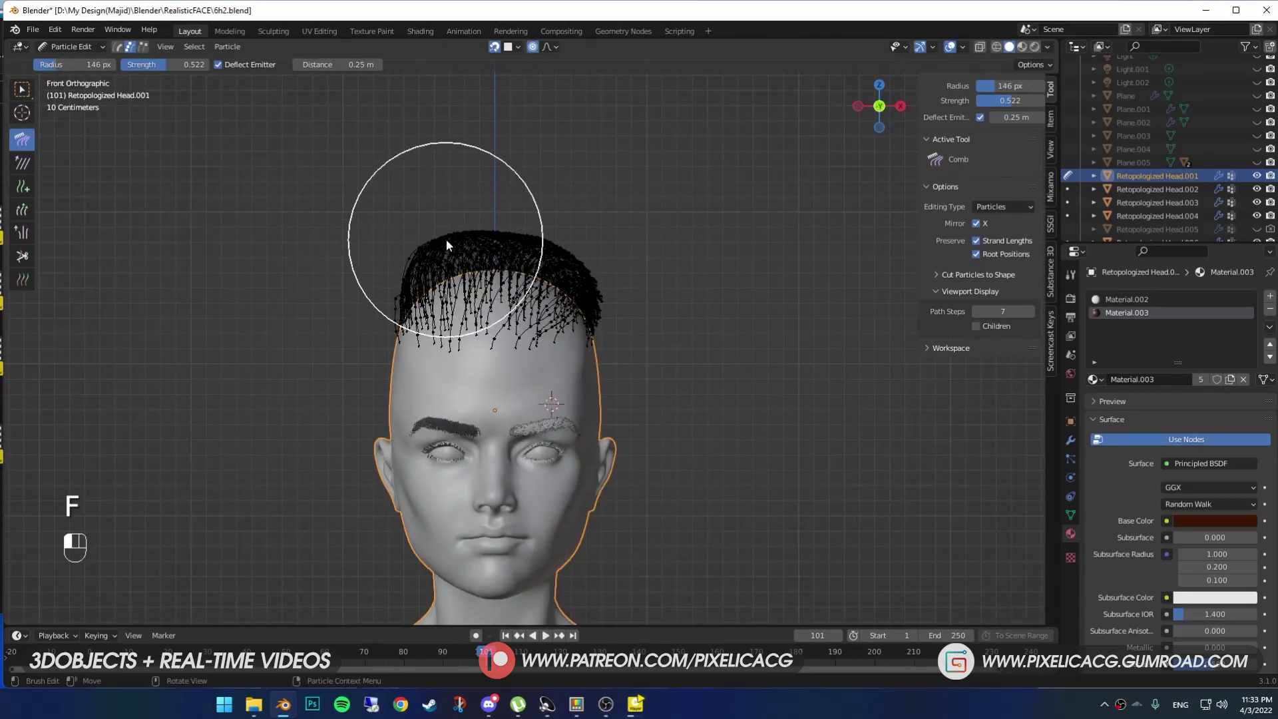
Step: Check the hair shape from the front and side in Object Mode and return to Particle Edit mode
key(ctrl+Tab)
mouse_move(601, 338)
middle_down()
mouse_move(670, 370)
mouse_move(746, 372)
middle_up()
key(ctrl+Tab)
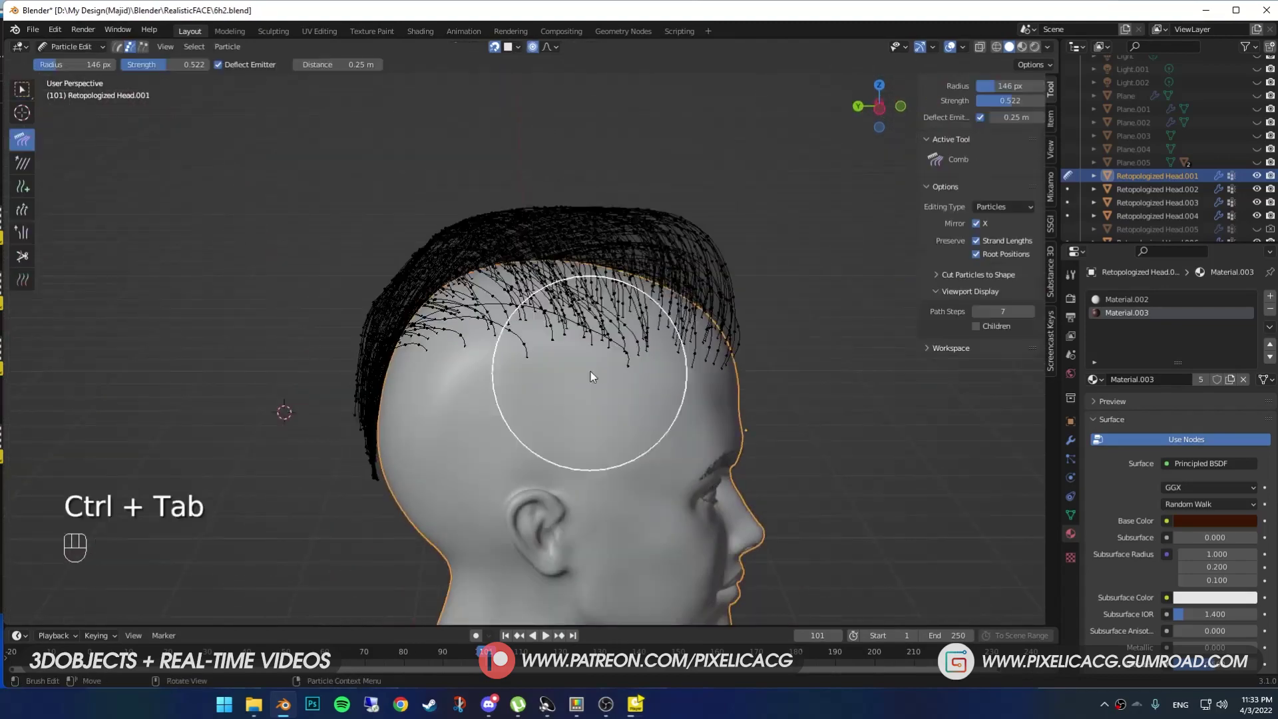
Step: Try further Comb strokes on the side and back hair and undo them
key(f)
click(565, 348)
mouse_move(590, 371)
middle_down()
mouse_move(602, 386)
mouse_move(536, 428)
mouse_move(450, 413)
mouse_move(522, 471)
mouse_move(359, 304)
middle_up()
key(ctrl+z)
key(f)
click(536, 428)
key(ctrl+z)
Step: In Object Mode, set the hair particle system's children to Interpolated with a display amount of 80
middle_drag(466, 466, 412, 492)
key(ctrl+Tab)
middle_drag(585, 399, 406, 392)
click(698, 412)
click(1070, 459)
scroll(1160, 444, up, 1)
scroll(1134, 485, down, 4)
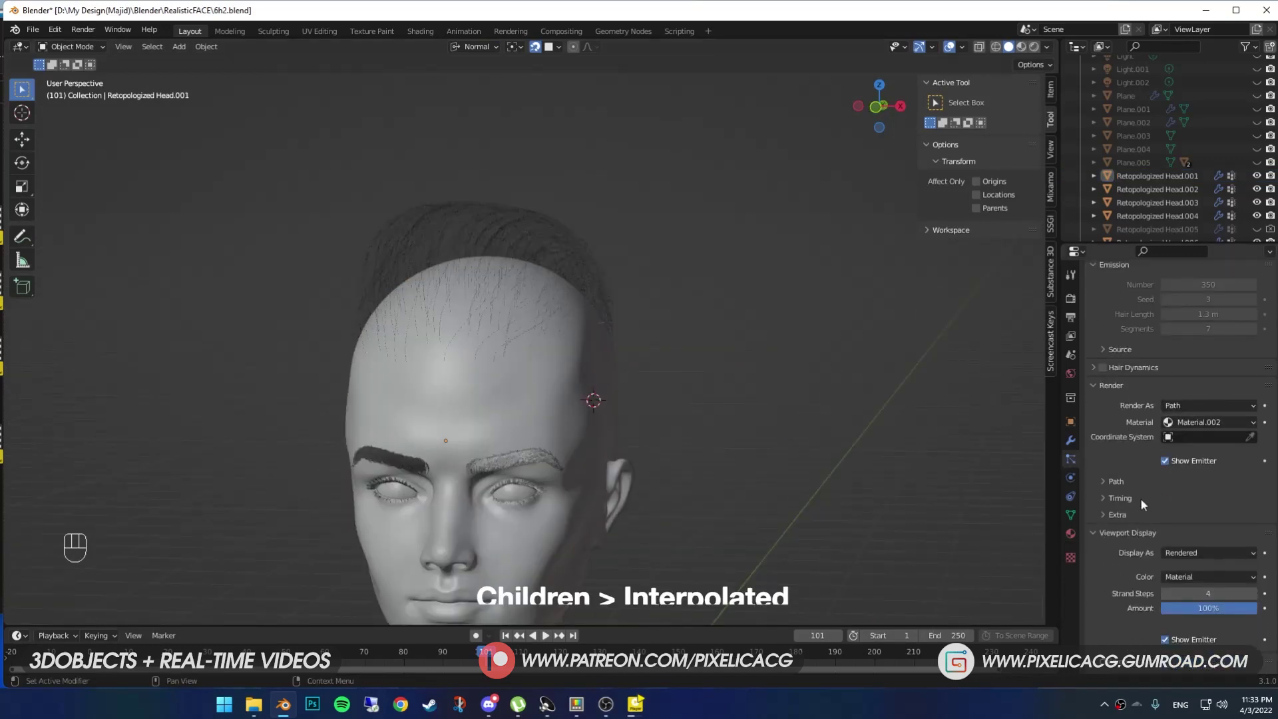
click(1239, 548)
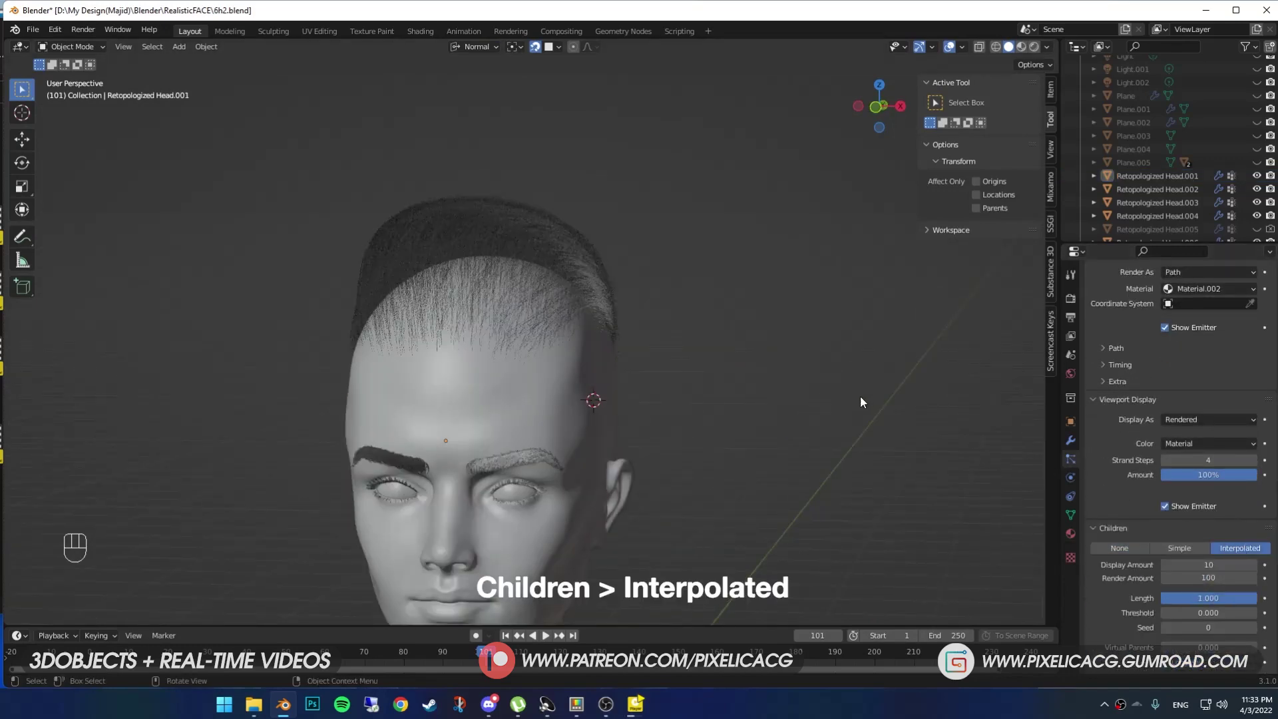
scroll(865, 396, up, 2)
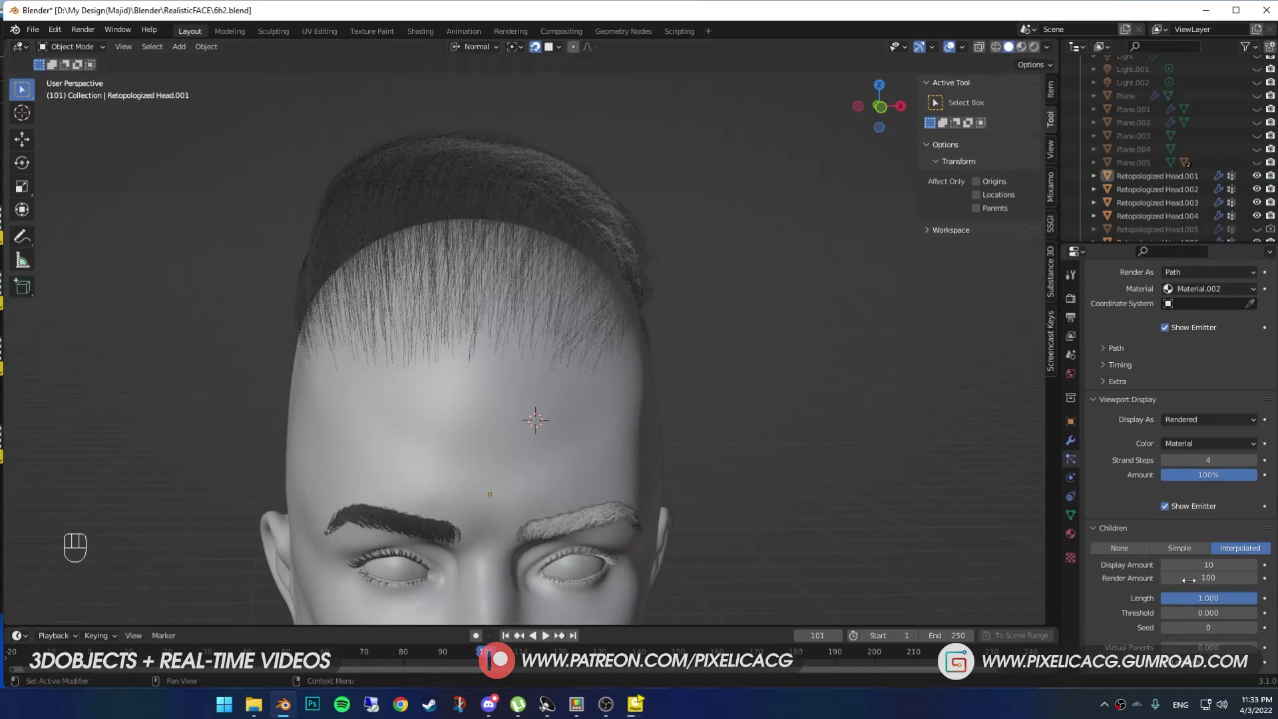
key(Return)
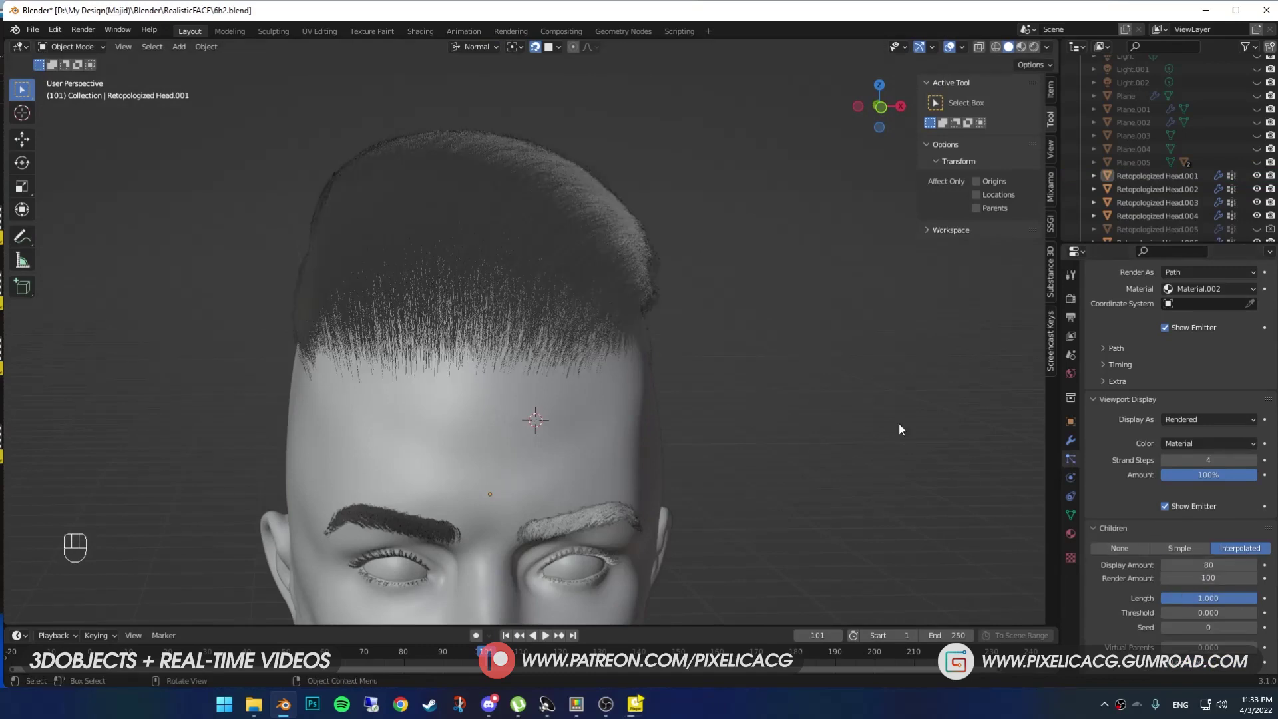
Step: Return to Particle Edit mode and comb the hair at the back of the head with a resized Comb brush
middle_drag(898, 422, 593, 371)
key(ctrl+Tab)
click(559, 416)
middle_drag(769, 349, 733, 306)
key(f)
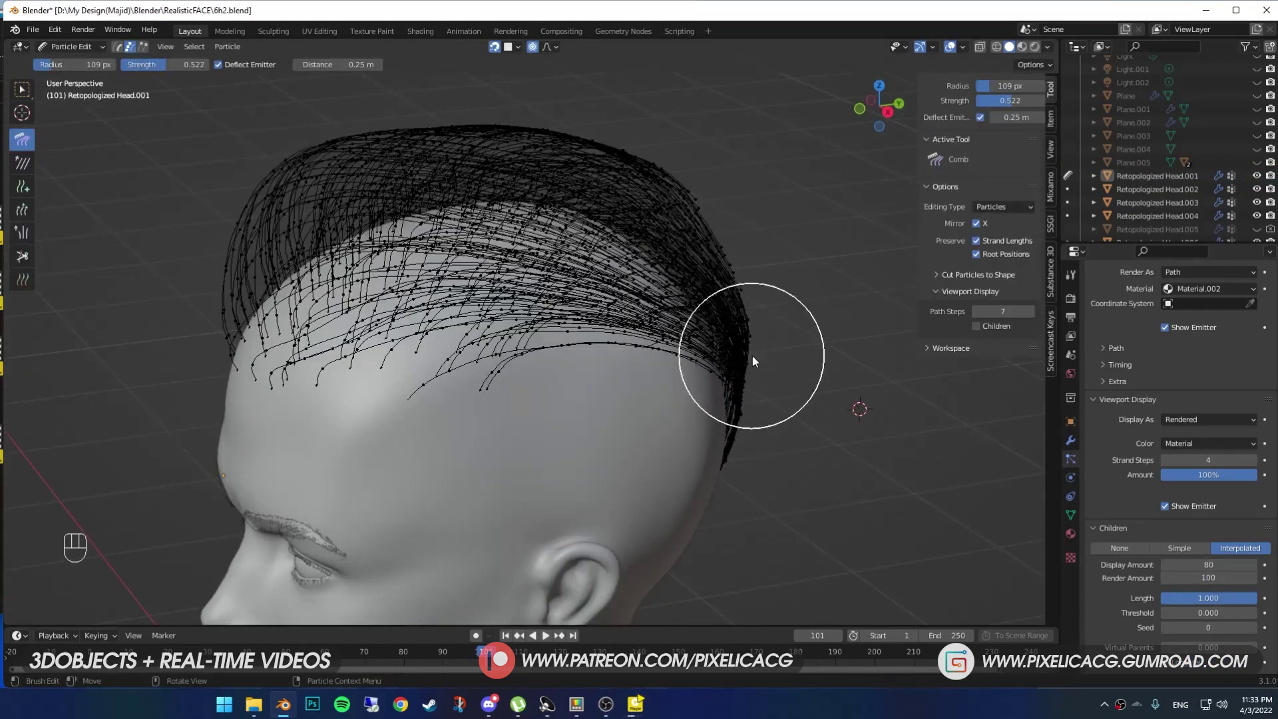
key(f)
click(728, 250)
middle_drag(728, 251, 816, 330)
mouse_move(856, 510)
mouse_down()
mouse_move(866, 317)
mouse_move(840, 466)
mouse_up()
Step: Inspect the interpolated hair in Object Mode and return to Particle Edit mode
key(ctrl+Tab)
click(758, 452)
middle_drag(759, 446, 833, 443)
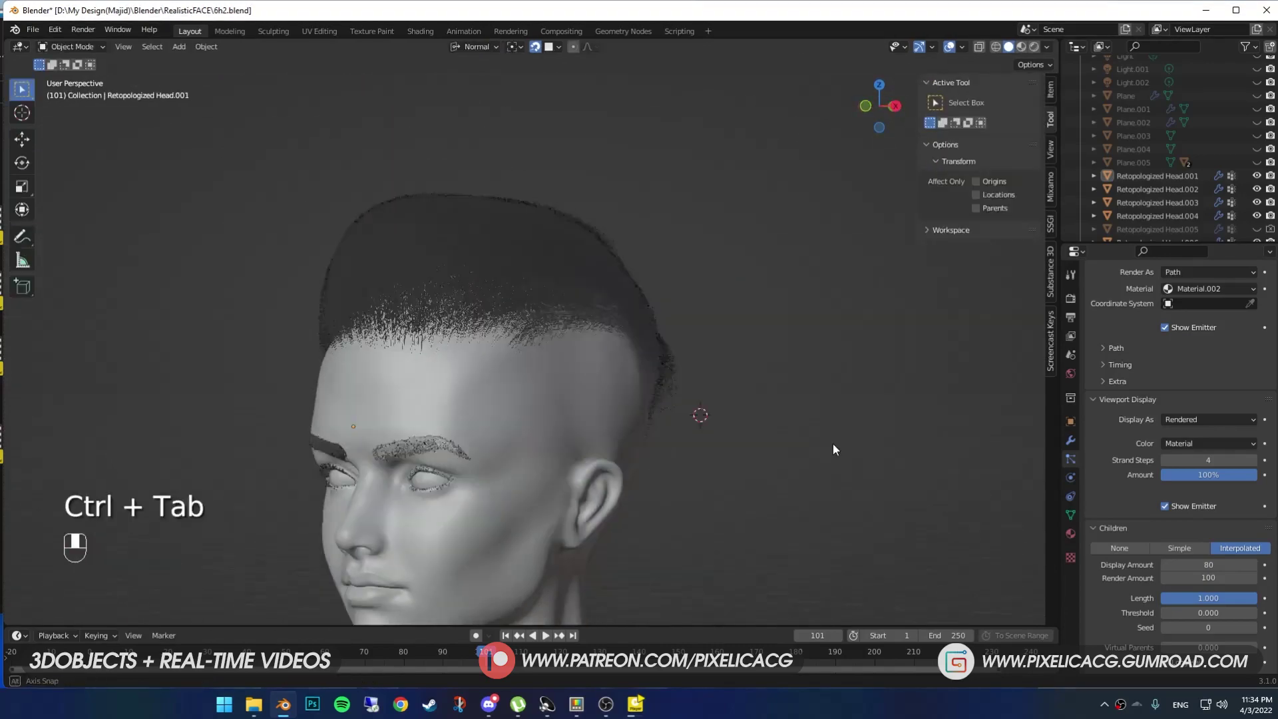
key(ctrl+Tab)
Step: Resize the Comb brush for the crown hair and compare the result in Object Mode
key(f)
click(730, 284)
key(ctrl+Tab)
key(ctrl+Tab)
mouse_move(737, 401)
middle_down()
mouse_move(672, 383)
mouse_move(602, 417)
mouse_move(608, 479)
mouse_move(669, 515)
mouse_move(865, 466)
middle_up()
Step: Refine the back and side strands with a resized Comb brush and check the dense hair in Object Mode
key(f)
key(f)
click(642, 424)
key(f)
key(ctrl+Tab)
key(ctrl+Tab)
mouse_move(286, 499)
middle_down()
mouse_move(238, 514)
mouse_move(334, 434)
mouse_move(369, 276)
mouse_move(540, 370)
mouse_move(508, 354)
mouse_move(808, 405)
mouse_move(642, 400)
middle_up()
key(ctrl+Tab)
key(ctrl+Tab)
Step: Comb the front hair on the head's right side with the Comb brush at a radius of 150 px
key(f)
click(537, 362)
key(f)
click(559, 371)
middle_drag(642, 399, 748, 377)
middle_drag(649, 356, 692, 323)
drag(692, 322, 696, 320)
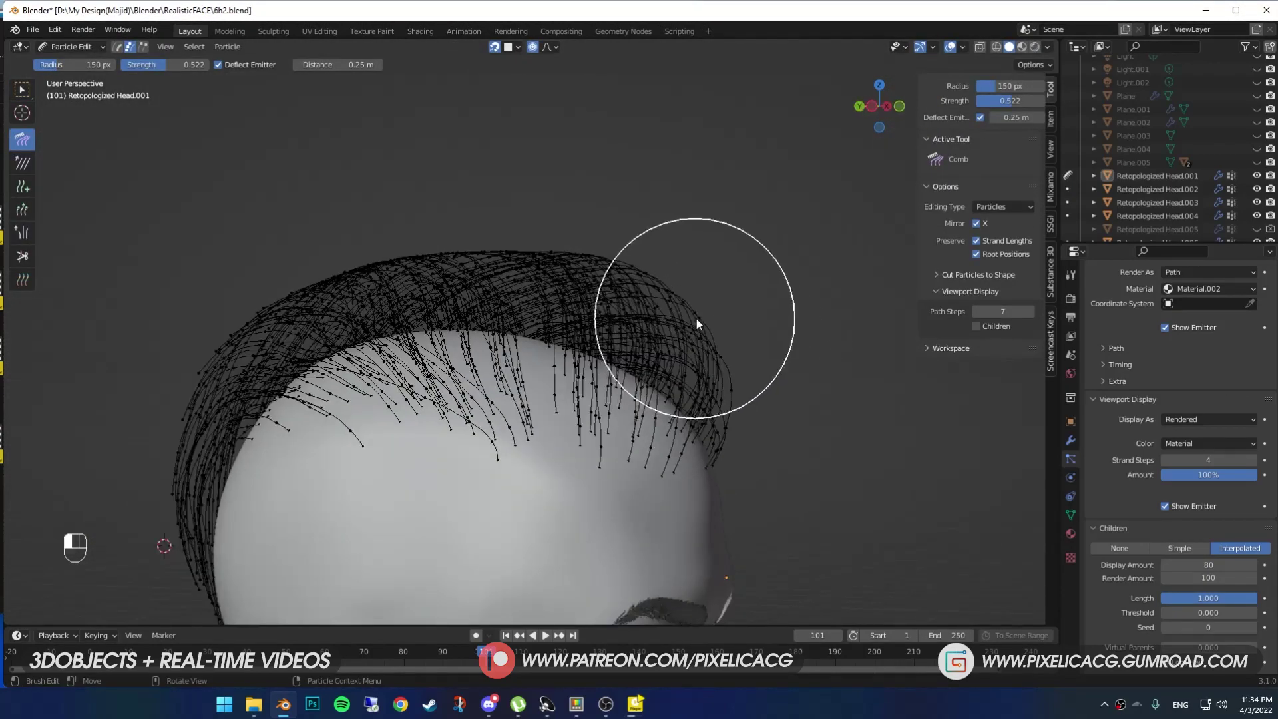
Step: Comb the right-side strands smoothly backward with the Comb brush at a radius of 99 px and undo the last stroke
middle_drag(696, 323, 740, 320)
key(f)
click(653, 470)
mouse_move(653, 470)
middle_down()
mouse_move(593, 428)
mouse_move(585, 436)
middle_up()
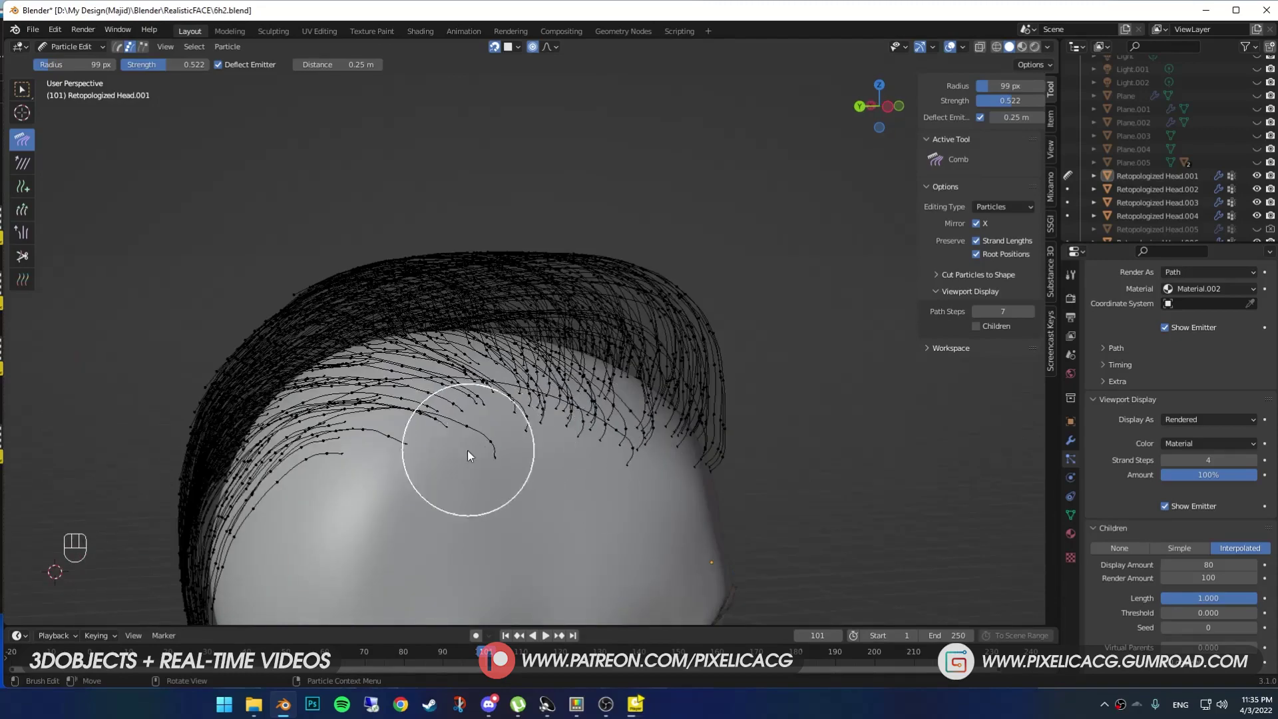
mouse_move(467, 450)
middle_down()
mouse_move(456, 442)
mouse_move(446, 466)
mouse_move(590, 444)
mouse_move(459, 491)
middle_up()
drag(459, 491, 432, 473)
key(ctrl+z)
Step: Check the hair on the head's left side in Object Mode and go back to Particle Edit mode
middle_drag(419, 469, 243, 454)
key(ctrl+Tab)
key(ctrl+Tab)
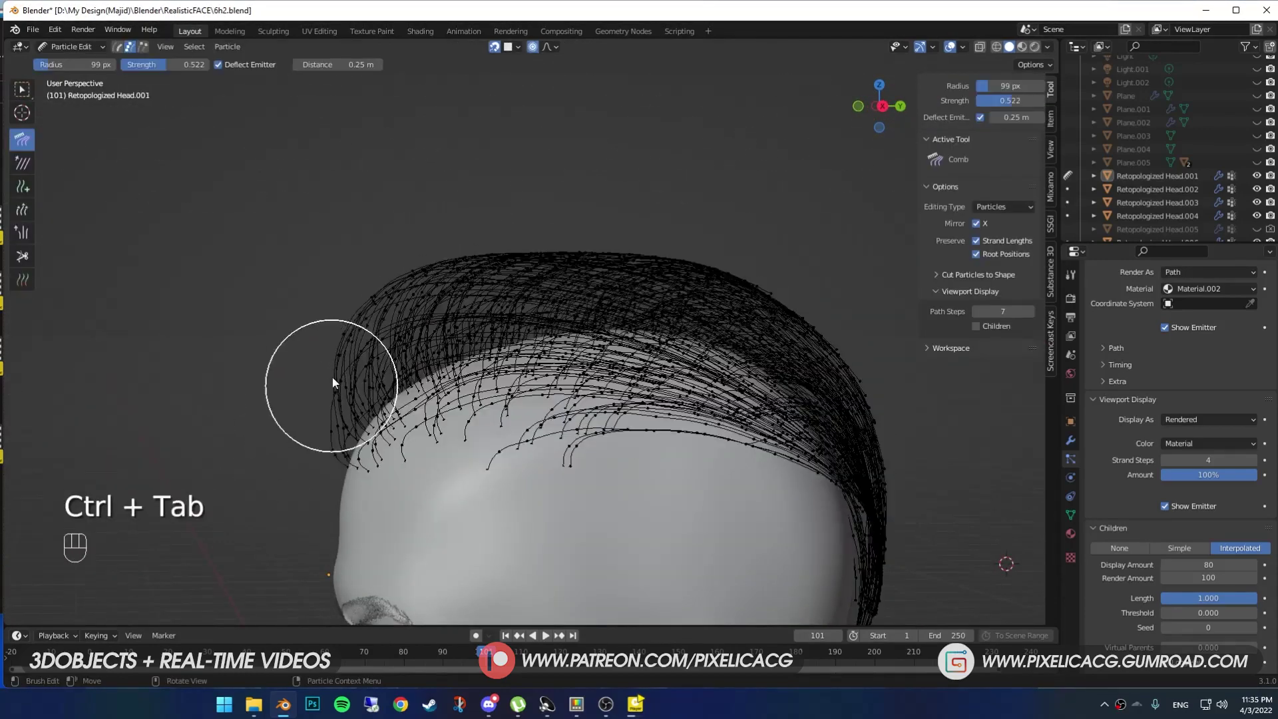
Step: Touch up the front strands with a resized Comb brush and check the dense hair in Object Mode
key(f)
key(f)
click(467, 299)
key(ctrl+Tab)
mouse_move(293, 286)
middle_down()
mouse_move(437, 373)
mouse_move(286, 293)
middle_up()
ctrl+middle_drag(786, 433, 1112, 497)
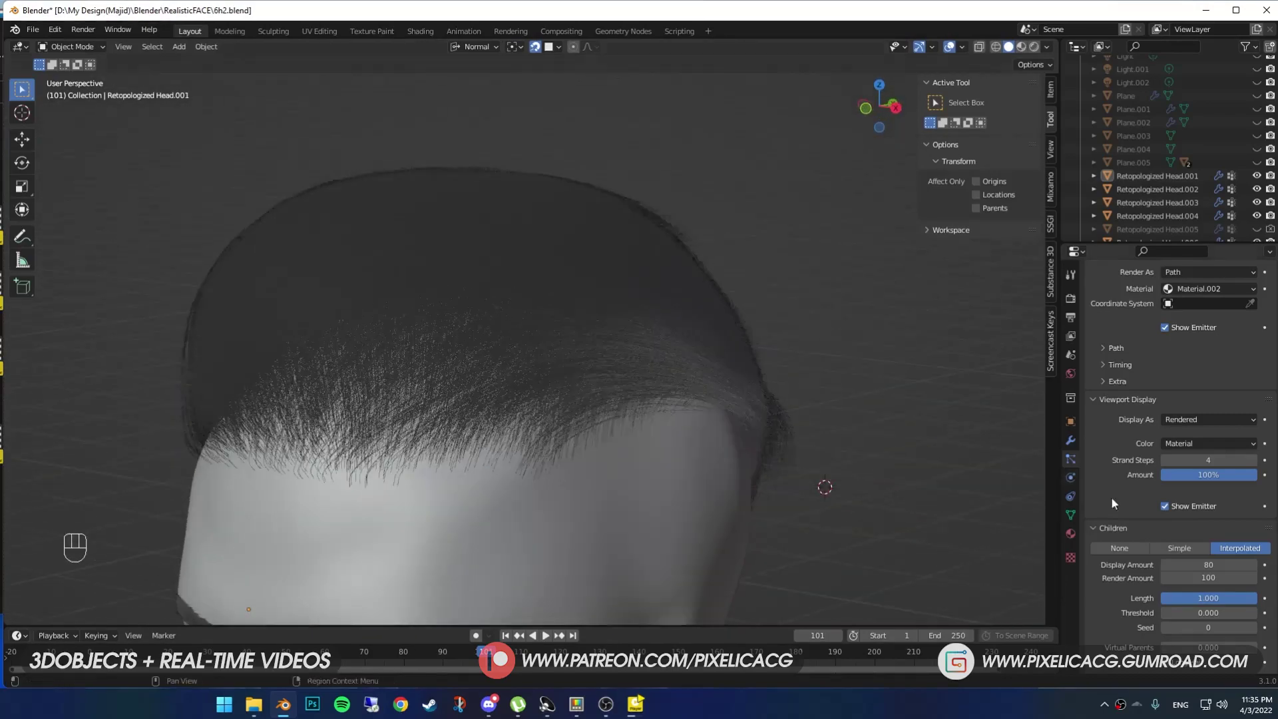
Step: Set the child hair's Clump to 1.000 and its clumping Shape to 0.027
scroll(1111, 504, down, 4)
drag(1212, 626, 1256, 626)
mouse_move(1208, 642)
mouse_down()
mouse_move(1184, 642)
mouse_move(1209, 642)
mouse_up()
Step: Set the child hair's Uniform roughness to 1.5 and its Size to 6
click(1193, 603)
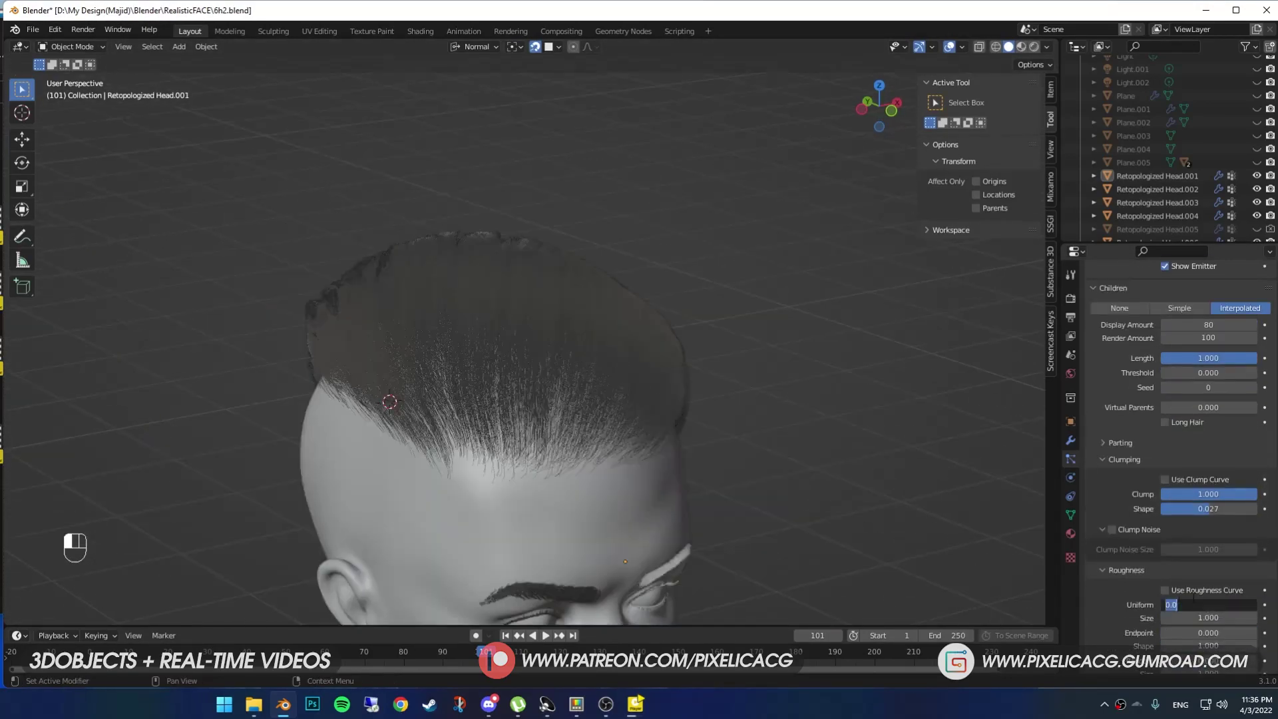
text(1.5)
key(Return)
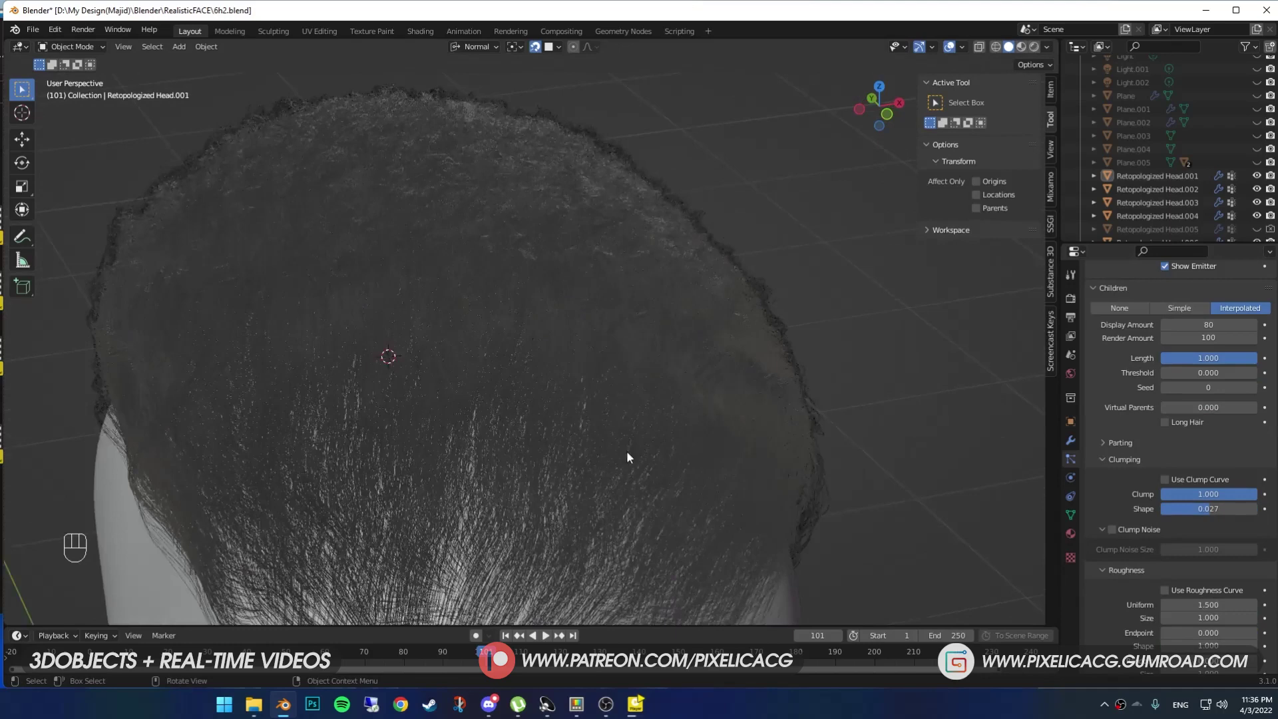
middle_drag(625, 450, 706, 486)
click(1207, 617)
text(6)
key(Return)
middle_drag(825, 529, 752, 484)
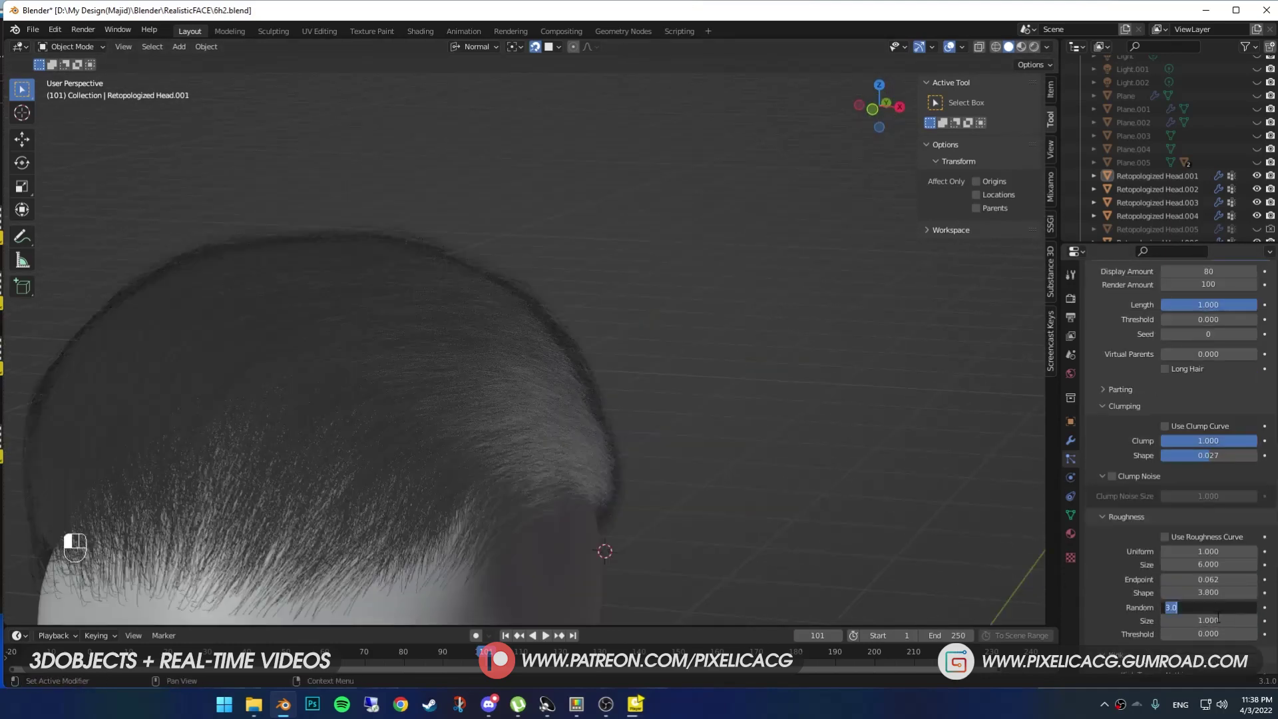
Step: Set the child hair's Random roughness to 5 and its Threshold to 0.449
key(Return)
drag(1207, 633, 1221, 634)
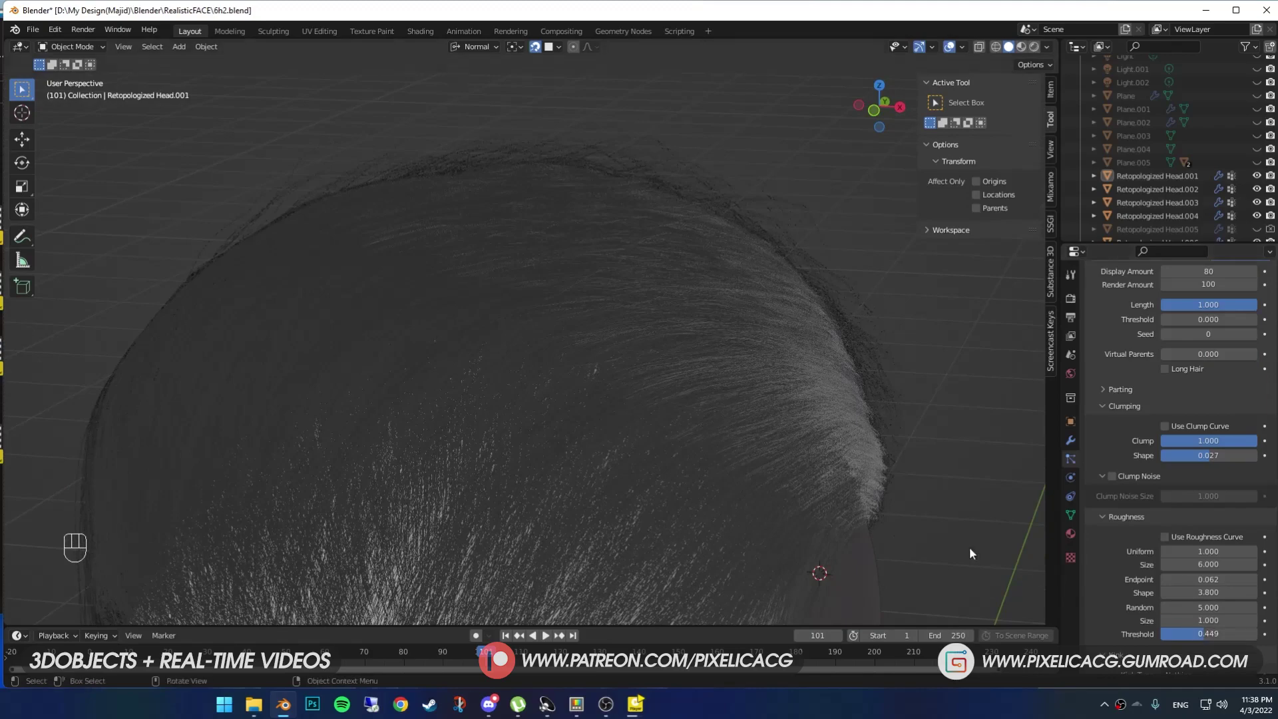
middle_drag(969, 548, 924, 532)
Step: Try Size values of 2 and 1.5 for the Random roughness and undo the last change
click(1171, 567)
text(2)
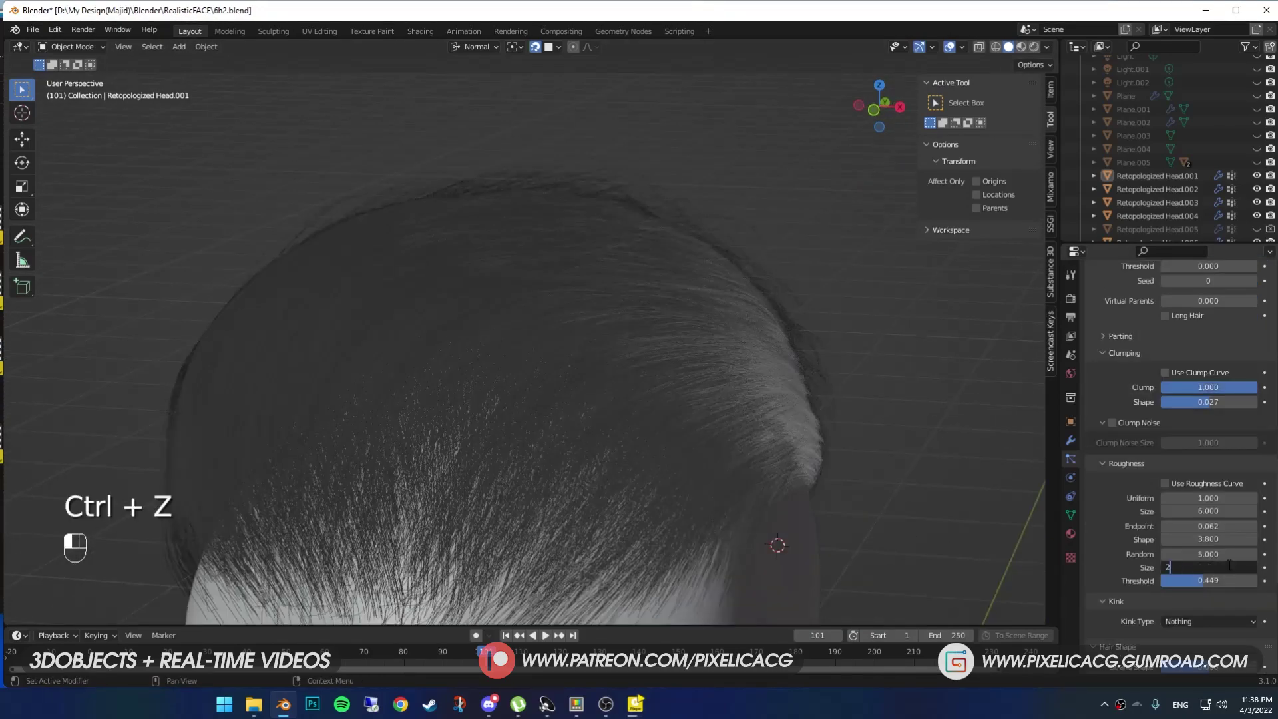
key(Return)
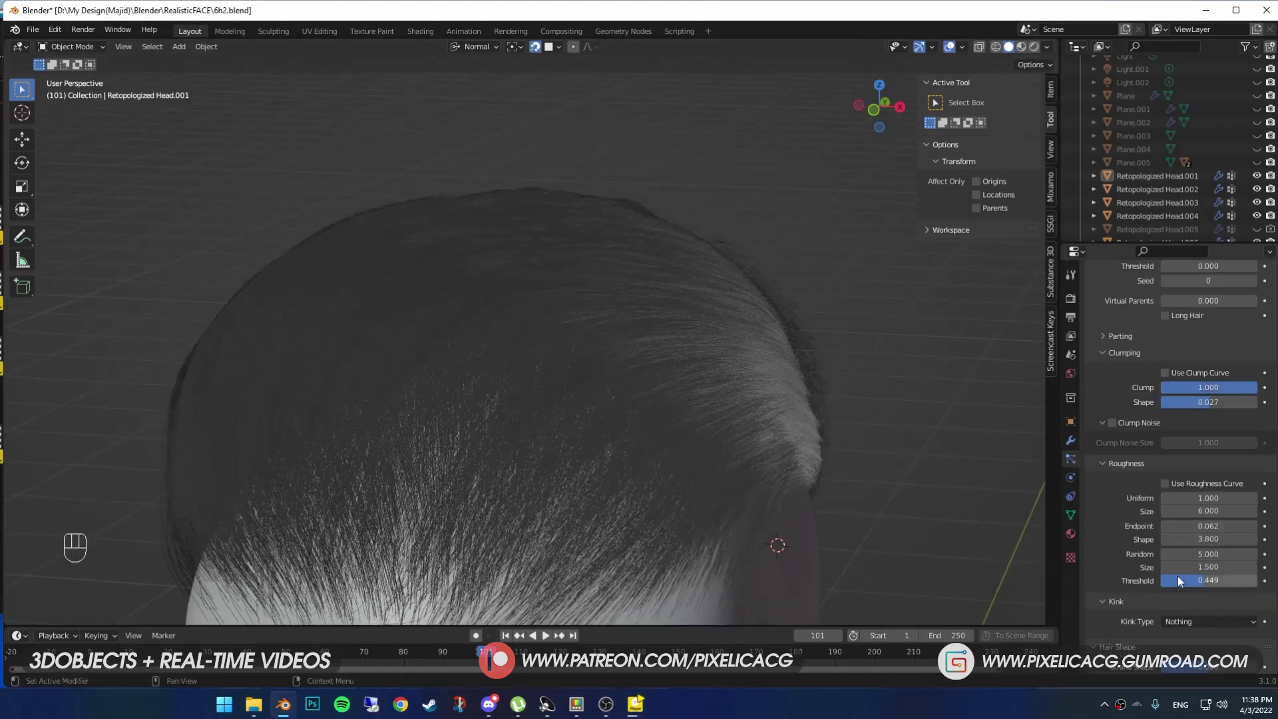
middle_drag(781, 453, 789, 466)
key(ctrl+z)
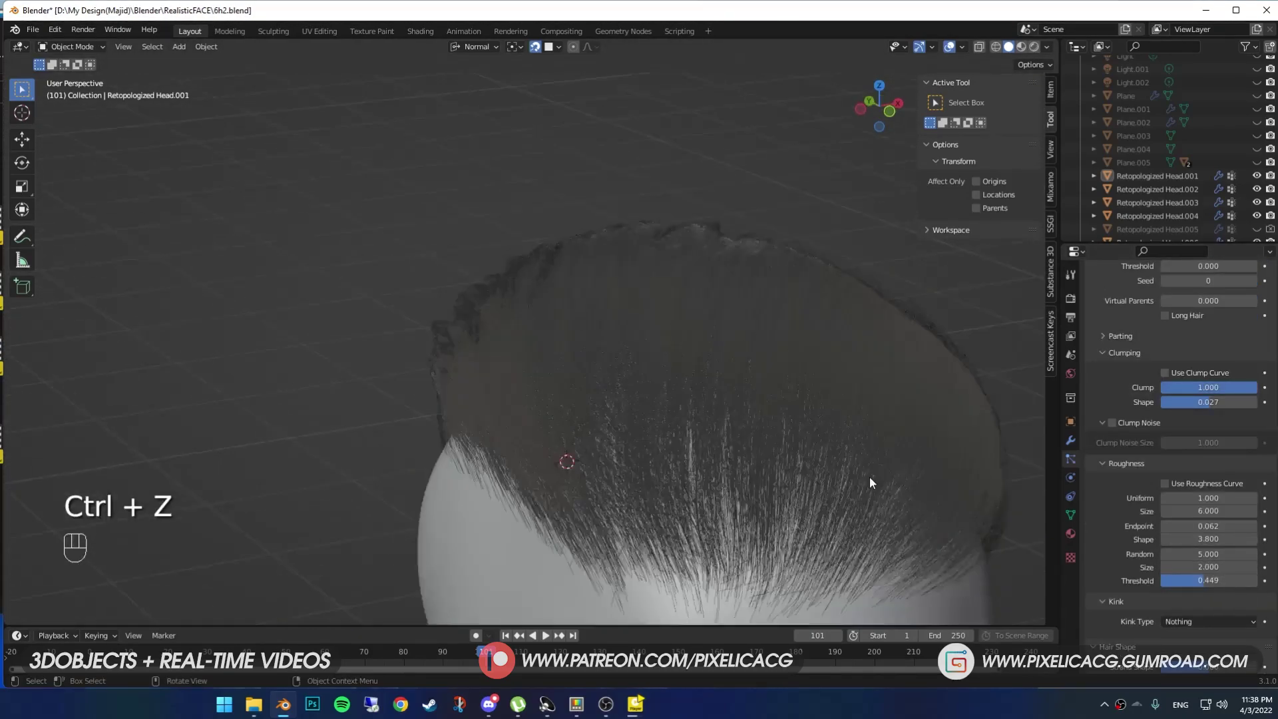
Step: Set the Random roughness to 3 with a Size of 1 and a Threshold of 0.415
click(1192, 554)
text(61.5)
key(Return)
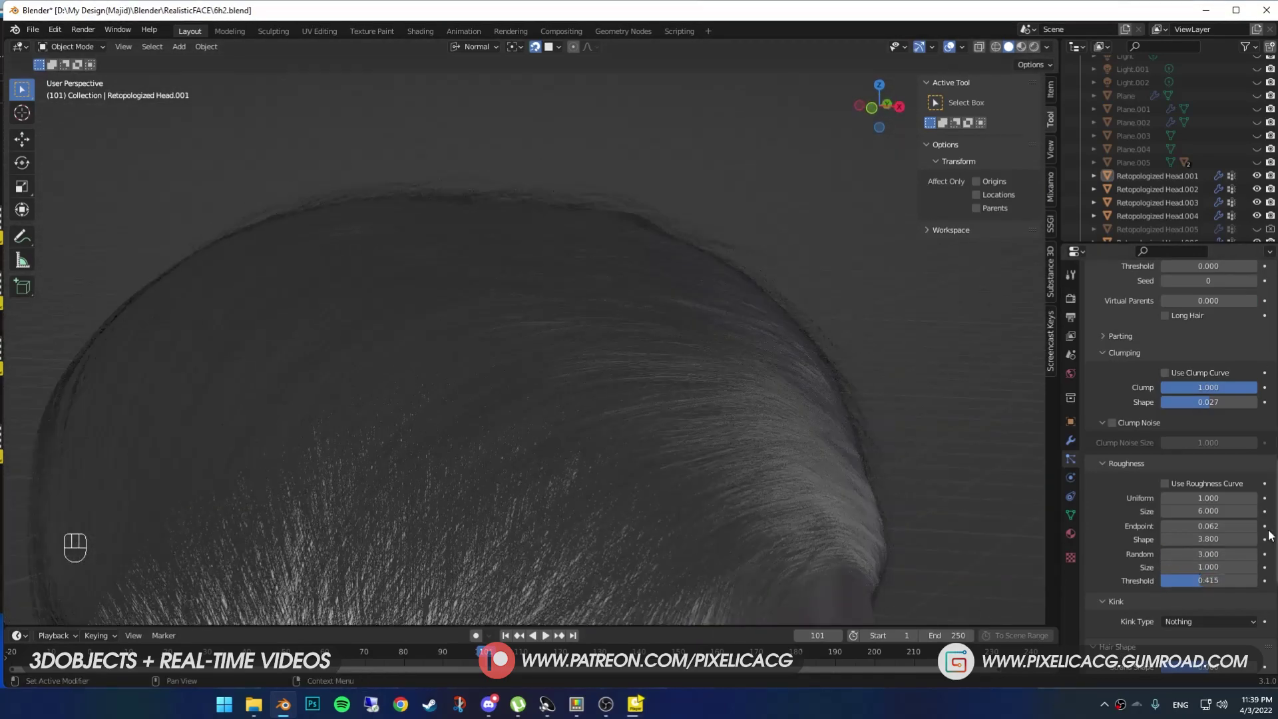
scroll(857, 528, down, 5)
middle_drag(785, 493, 856, 528)
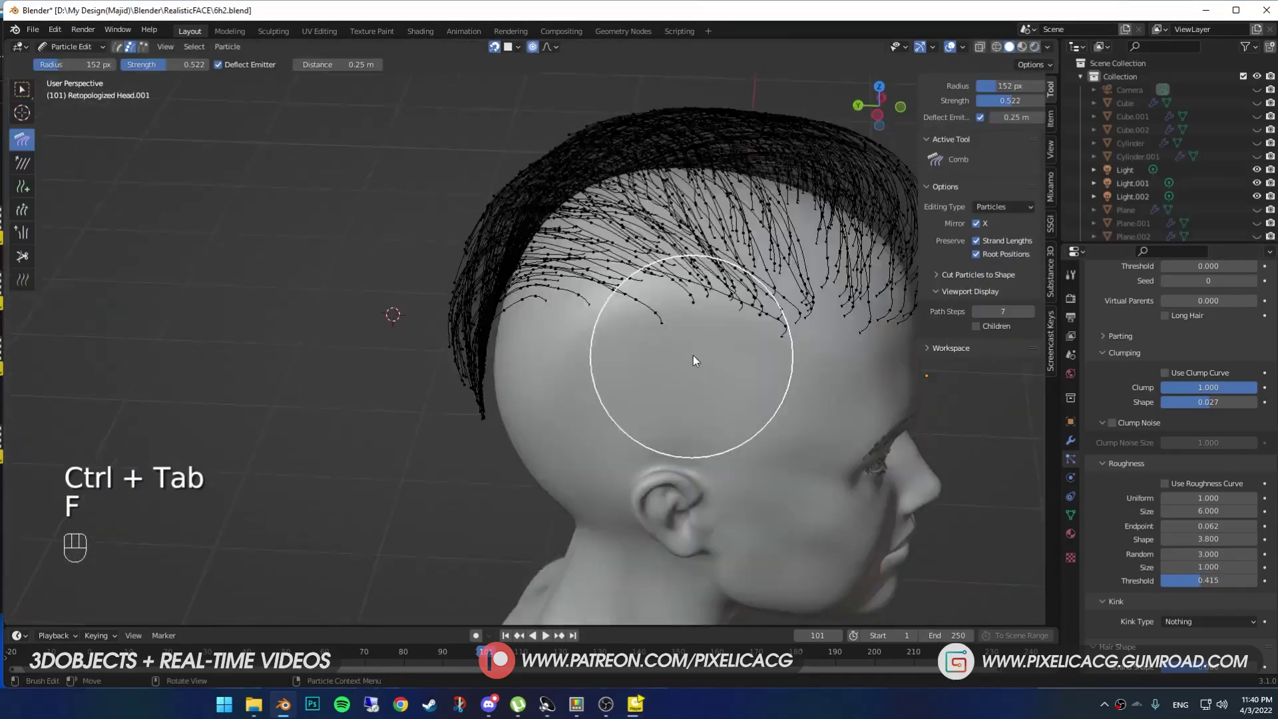
Step: Try a downward Comb stroke on the strands at the back of the head's right side and undo it
mouse_move(693, 355)
middle_down()
mouse_move(670, 271)
mouse_move(570, 251)
mouse_move(536, 323)
middle_up()
key(f)
click(557, 322)
drag(556, 322, 416, 517)
key(ctrl+z)
Step: Comb the right-side strands down over the scalp with a radius of 122 px and check them in Object Mode
key(f)
click(332, 548)
middle_drag(332, 549, 636, 394)
key(f)
key(f)
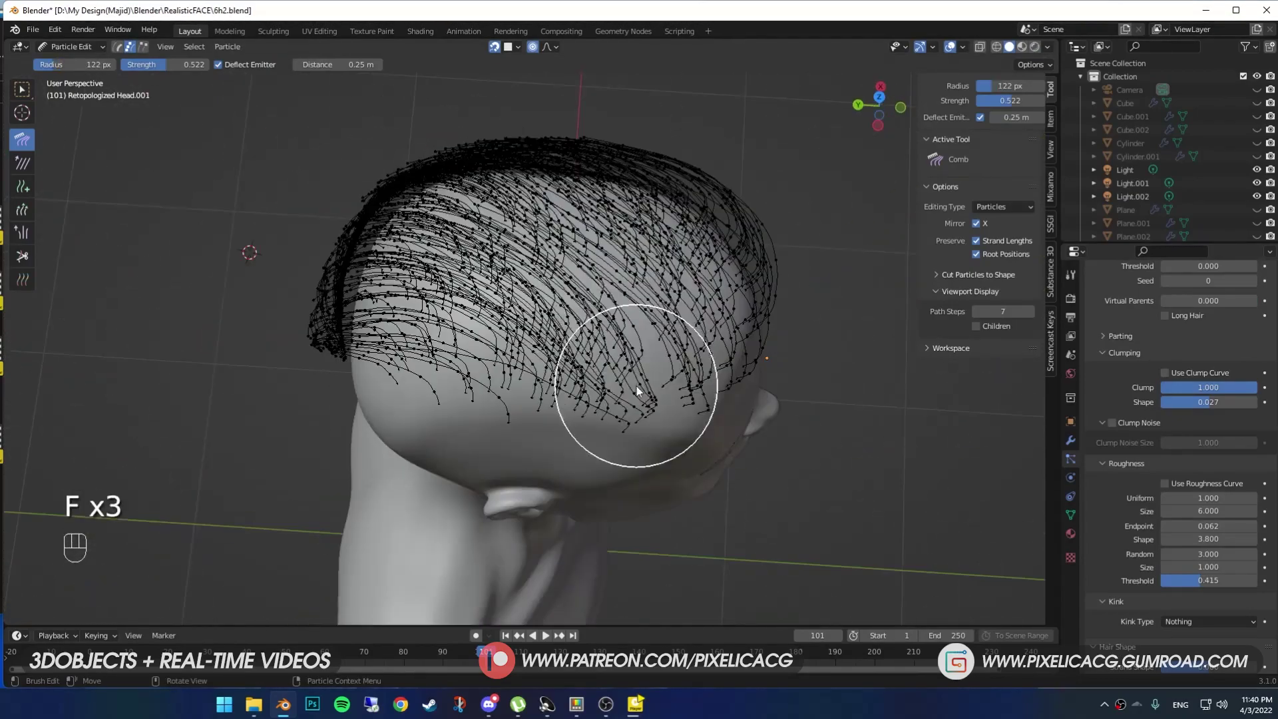
key(f)
click(682, 343)
mouse_move(682, 343)
middle_down()
mouse_move(420, 339)
mouse_move(497, 398)
mouse_move(397, 374)
mouse_move(413, 359)
middle_up()
key(ctrl+Tab)
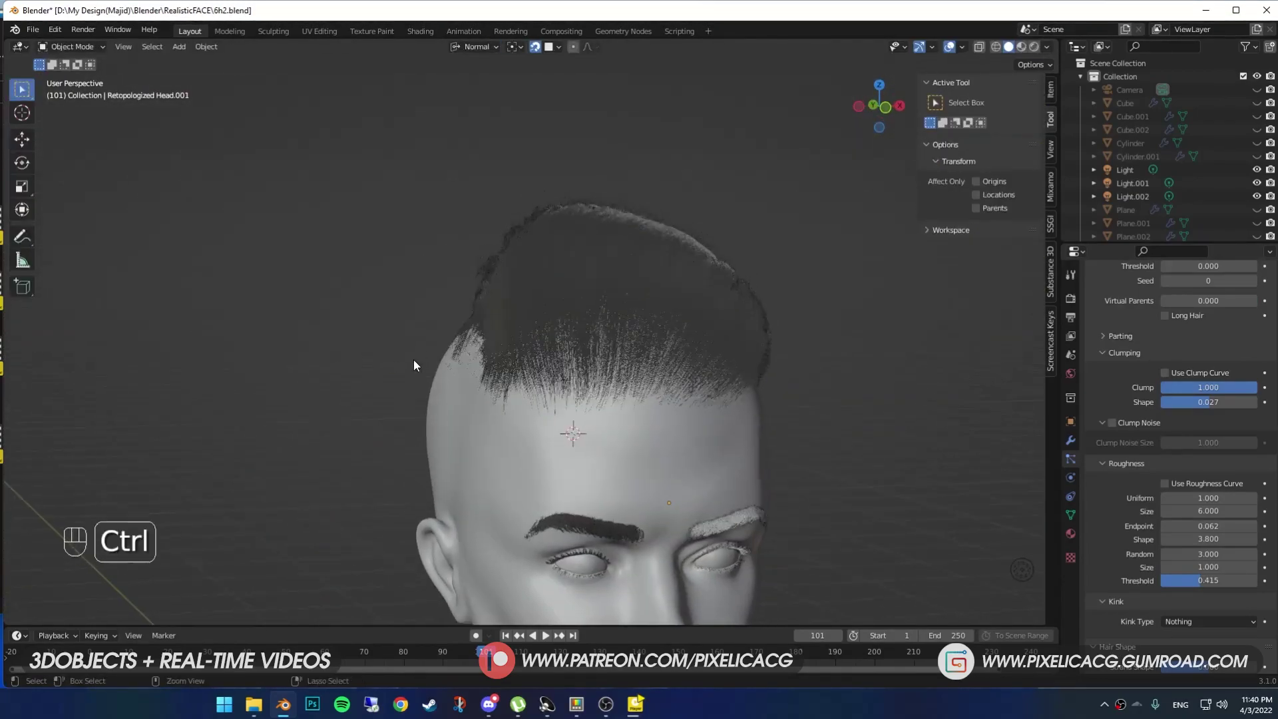
Step: Undo the recent comb strokes on the right side and toggle between Object Mode and Particle Edit mode
key(ctrl+z)
key(ctrl+z)
key(ctrl+z)
key(ctrl+z)
key(ctrl+z)
key(ctrl+z)
key(ctrl+z)
key(ctrl+z)
key(ctrl+z)
scroll(433, 385, up, 1)
key(ctrl+Tab)
key(ctrl+Tab)
Step: Comb the strands at the back of the right side again while resizing the Comb brush from 122 px
click(400, 414)
scroll(532, 359, up, 5)
key(f)
key(f)
key(f)
click(621, 338)
middle_drag(622, 338, 597, 309)
key(f)
key(f)
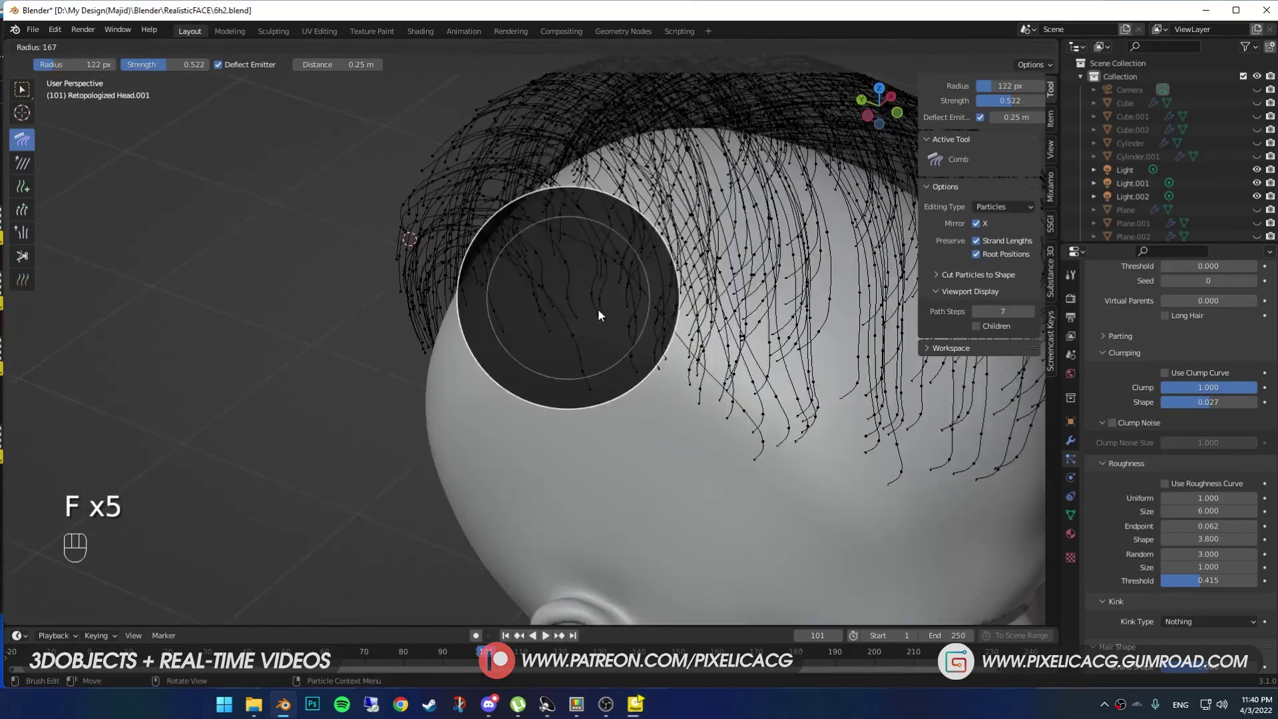
click(597, 309)
Step: Check the hair in Object Mode, undo the last edit and set the Comb brush radius to 121 px
key(ctrl+Tab)
scroll(524, 374, down, 5)
key(ctrl+Tab)
scroll(524, 374, up, 5)
key(f)
key(ctrl+z)
key(f)
middle_drag(621, 360, 628, 301)
key(f)
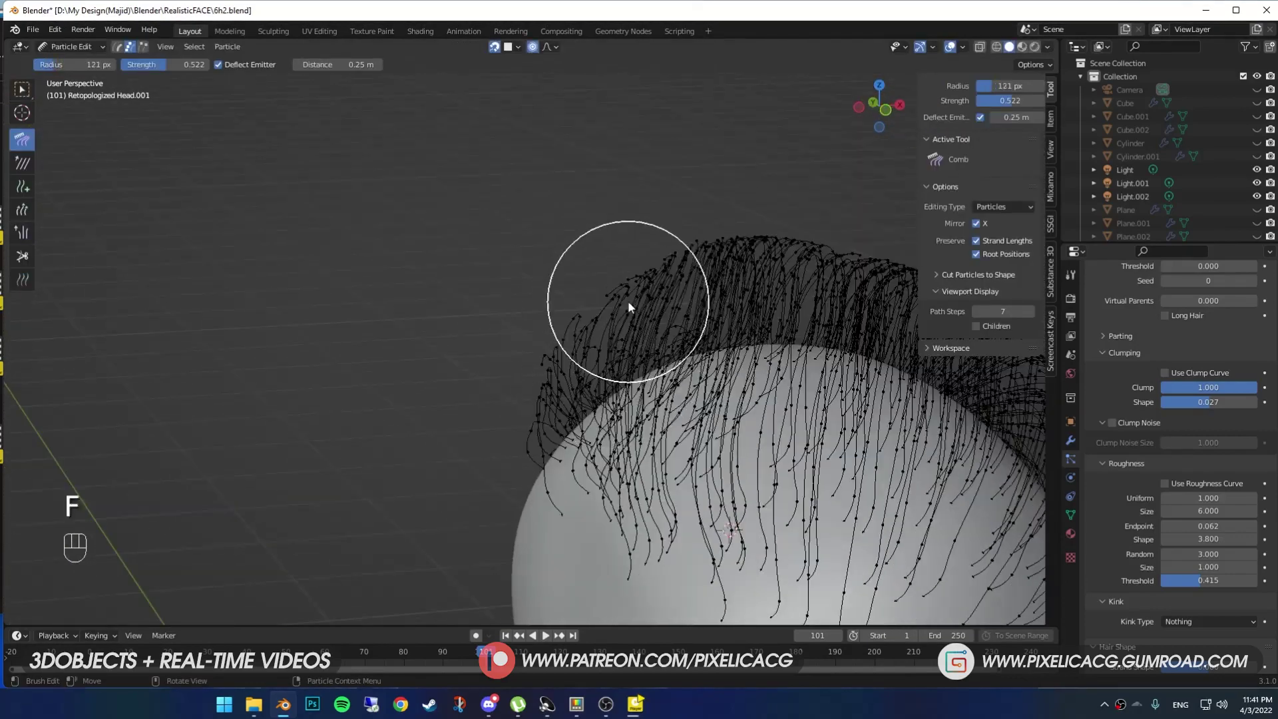
Step: Try the Smooth brush on the strands at the hair's edge, undo the stroke and return to the Comb brush
mouse_move(576, 364)
middle_down()
mouse_move(627, 412)
mouse_move(598, 406)
middle_up()
click(22, 279)
click(22, 163)
key(ctrl+z)
drag(581, 401, 560, 437)
key(ctrl+z)
click(22, 139)
Step: Comb the right-side strands after enlarging the Comb brush to a radius of 151 px
middle_drag(560, 437, 486, 417)
key(f)
key(f)
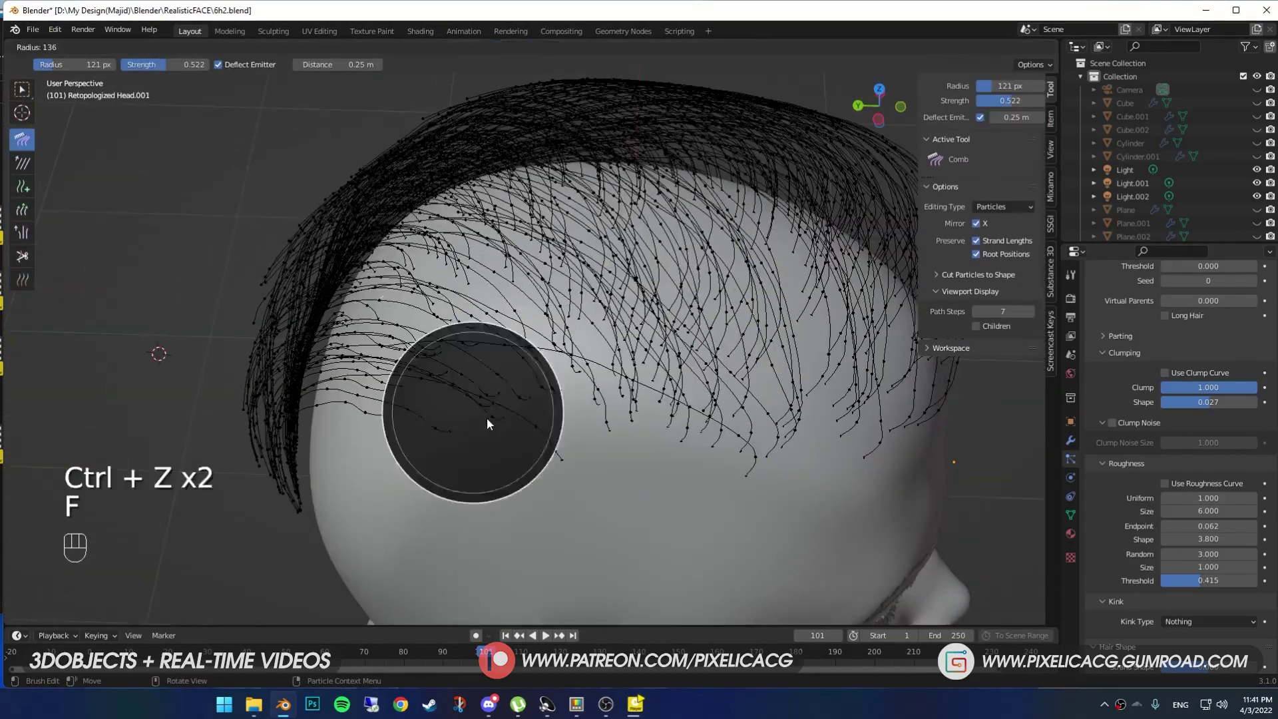
click(509, 479)
key(f)
key(f)
mouse_move(509, 480)
middle_down()
mouse_move(554, 405)
mouse_move(269, 376)
middle_up()
middle_drag(189, 442, 259, 565)
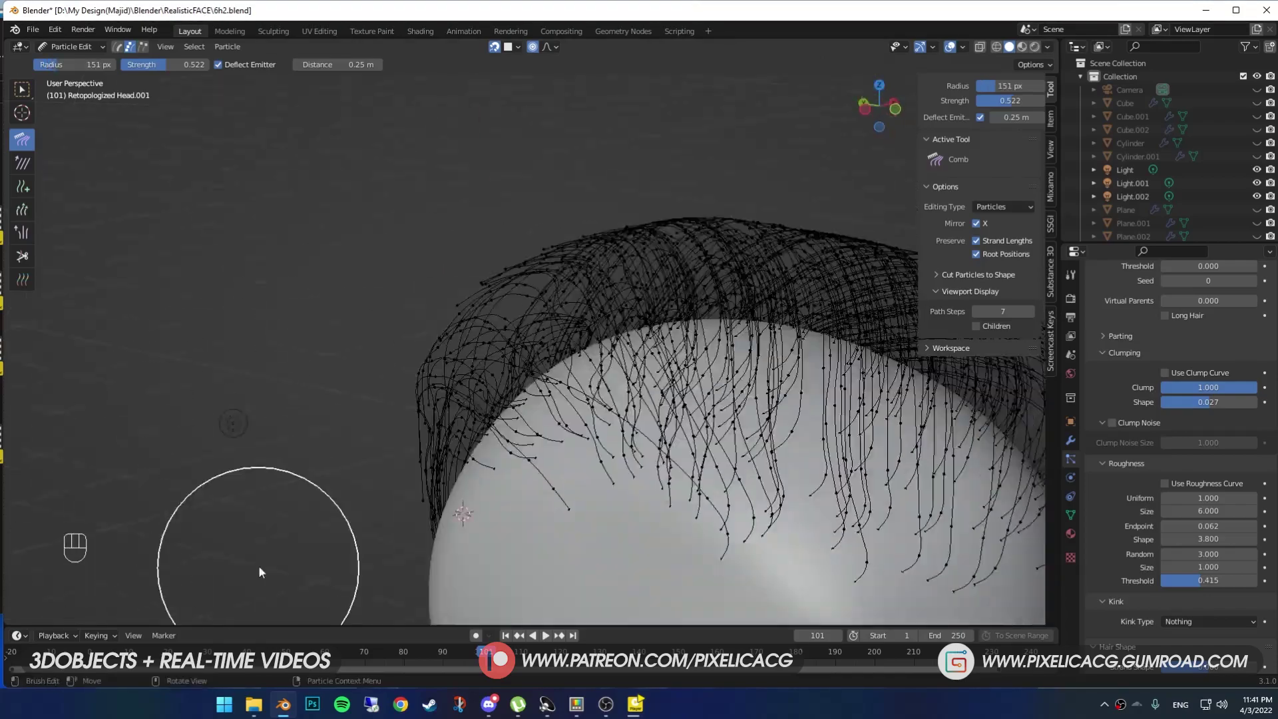
Step: Refine the strands near the hair's outer edge with the Comb brush and check the result in Object Mode
scroll(258, 565, up, 2)
key(f)
click(345, 306)
key(ctrl+Tab)
scroll(438, 445, down, 5)
scroll(438, 445, up, 2)
key(ctrl+Tab)
Step: Comb the remaining uneven strands with resized Comb strokes and inspect the head's left side in Object Mode
key(f)
key(f)
click(575, 410)
key(f)
mouse_move(575, 410)
middle_down()
mouse_move(616, 447)
mouse_move(249, 505)
middle_up()
key(f)
click(670, 509)
middle_drag(669, 508, 722, 558)
drag(723, 558, 589, 538)
key(ctrl+Tab)
scroll(535, 516, down, 4)
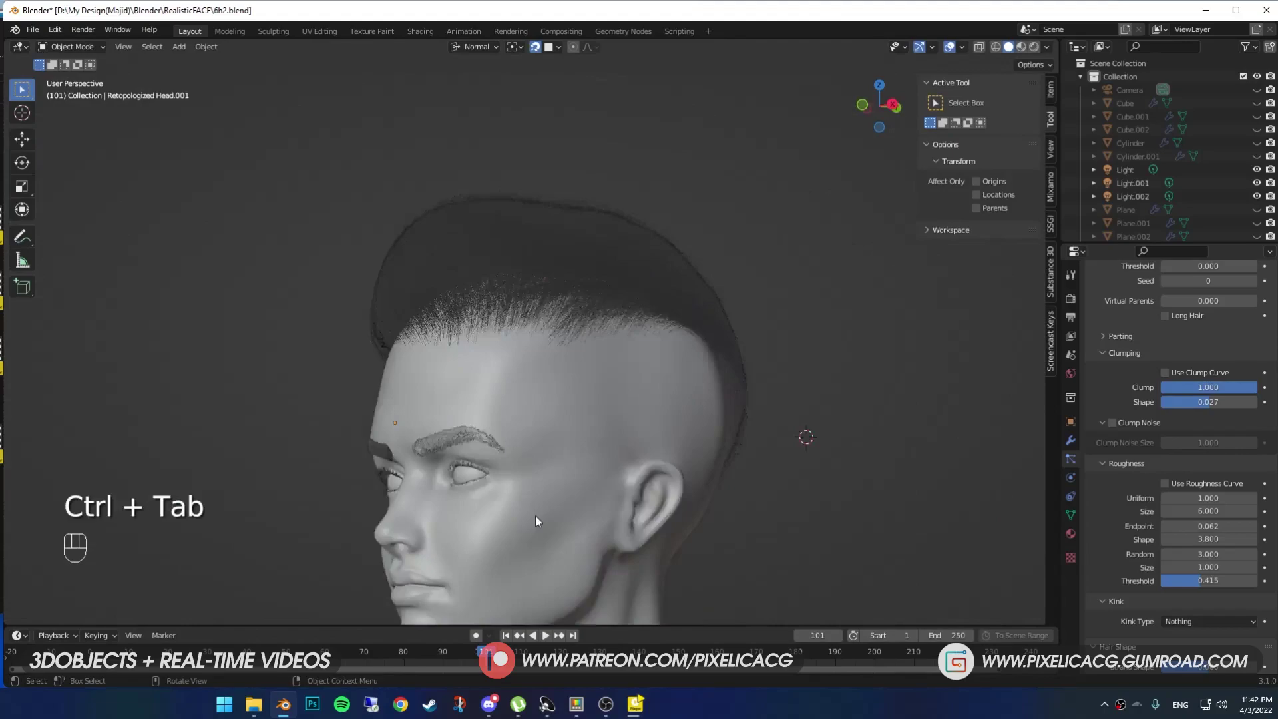
Step: Make a final comb touch-up on the hair in Particle Edit mode and save the file
mouse_move(535, 516)
middle_down()
mouse_move(428, 432)
mouse_move(392, 382)
middle_up()
scroll(429, 433, up, 4)
key(ctrl+Tab)
key(f)
click(367, 426)
key(ctrl+Tab)
middle_drag(318, 445, 517, 477)
key(ctrl+s)
Step: Set the child hair's kink type to Braid with an Amplitude of 0.5 m and a Frequency of 0.625
scroll(1188, 533, down, 5)
click(1188, 497)
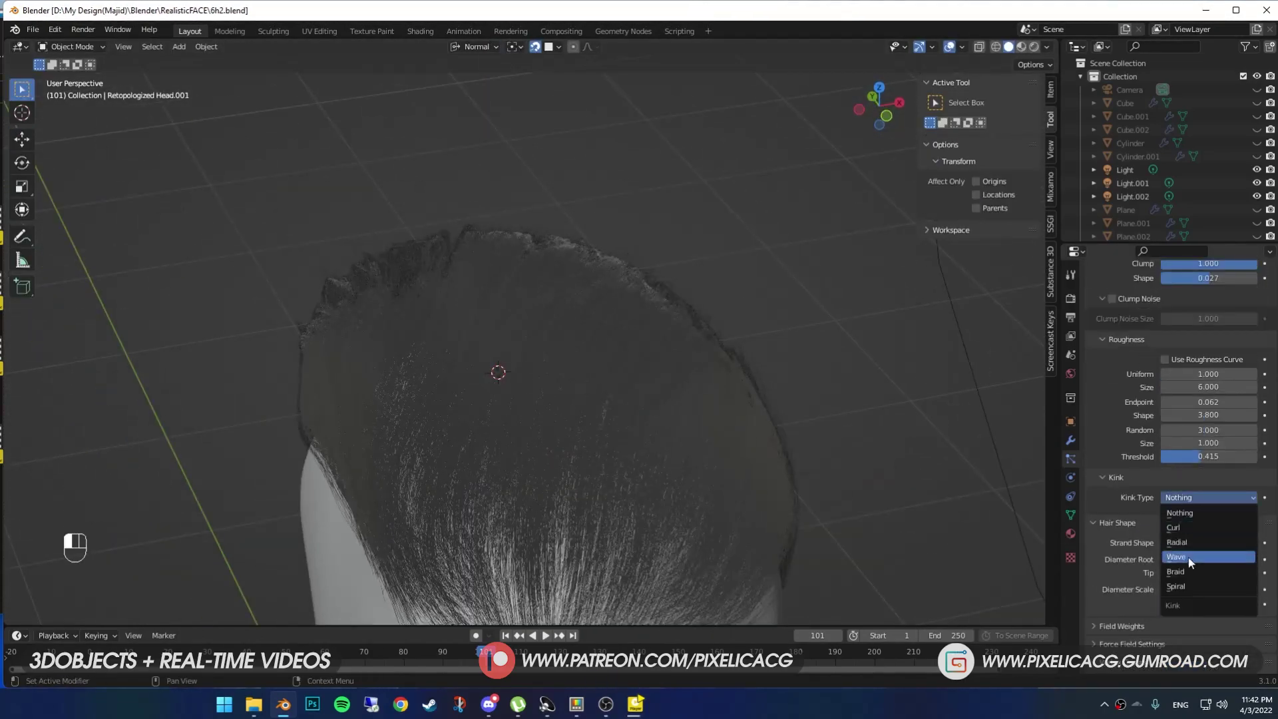
click(1175, 571)
drag(1206, 555, 1154, 555)
click(1221, 515)
text(0.5)
key(Return)
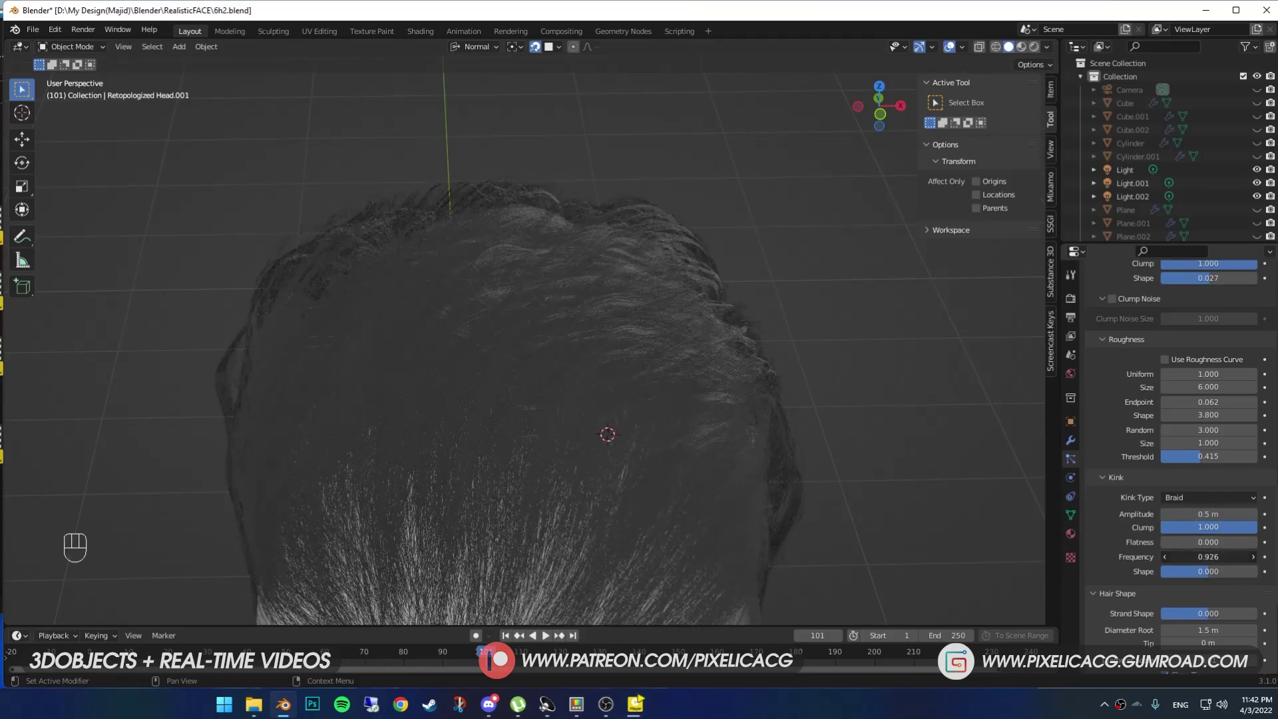
drag(1208, 556, 1161, 556)
middle_drag(725, 533, 659, 447)
Step: Raise the children's Display Amount to 135 and inspect the denser hair around the head
scroll(1171, 399, up, 7)
click(1207, 360)
text(120)
key(Return)
middle_drag(732, 399, 599, 386)
middle_drag(952, 419, 518, 506)
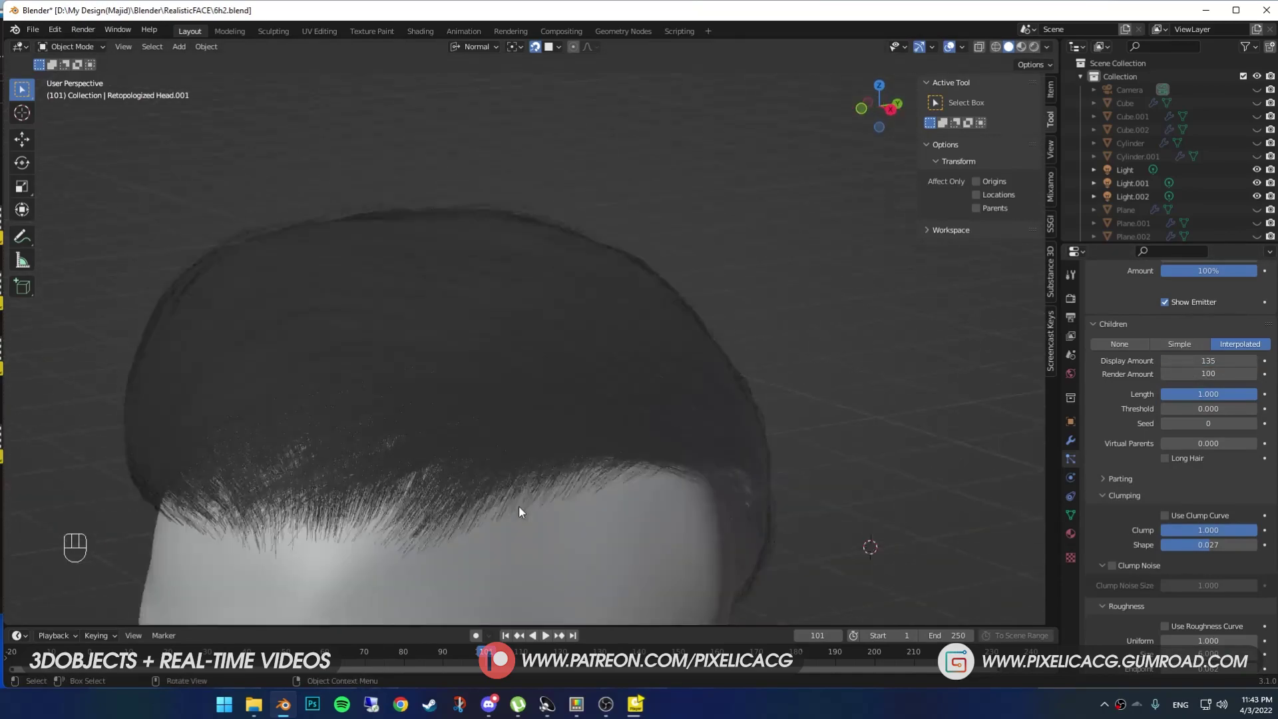
Step: Set the Braid kink's Amplitude to 0.6 m and check the hair in the viewport
scroll(517, 506, up, 2)
scroll(1161, 569, down, 13)
scroll(738, 450, down, 2)
middle_drag(721, 441, 785, 466)
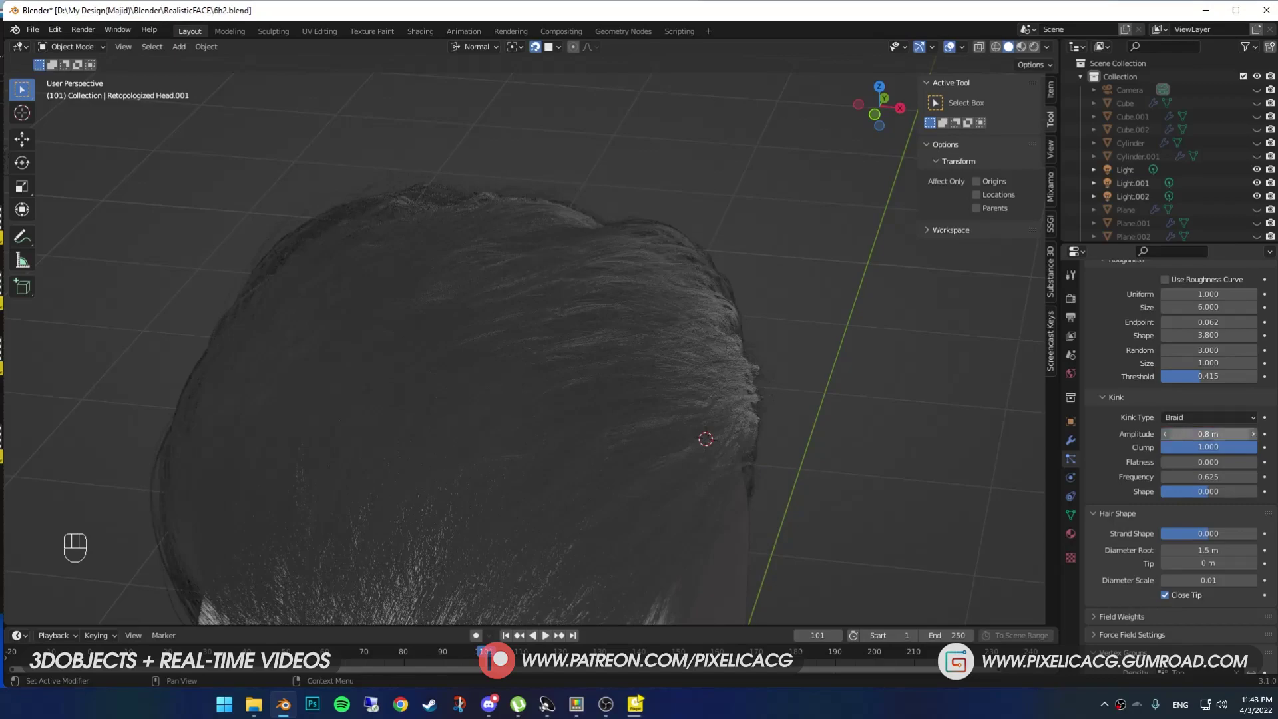
drag(1207, 434, 1191, 434)
scroll(718, 478, down, 4)
key(z)
mouse_move(609, 579)
middle_down()
mouse_move(590, 493)
mouse_move(469, 493)
mouse_move(656, 516)
mouse_move(725, 497)
middle_up()
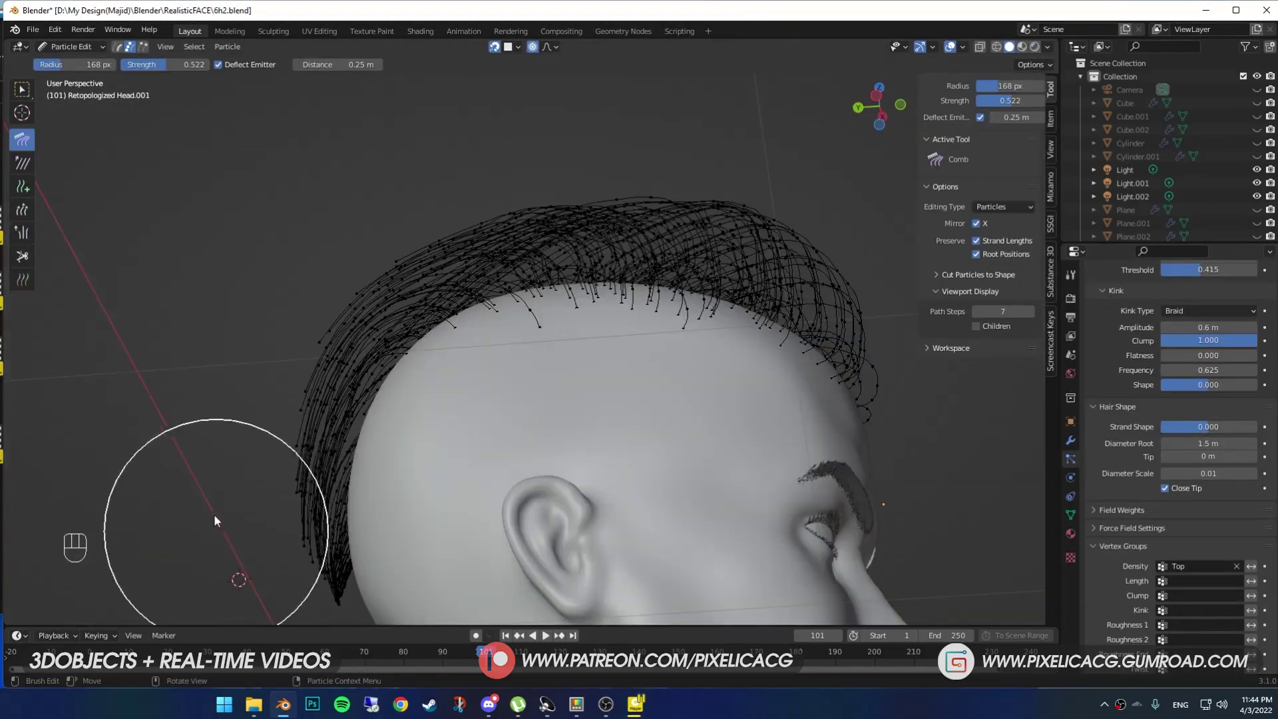
Step: Undo the unwanted comb strokes and comb the back strands downward with a radius of 114 px
middle_drag(215, 516, 226, 580)
key(ctrl+z)
mouse_move(185, 518)
middle_down()
mouse_move(266, 300)
mouse_move(544, 532)
mouse_move(515, 421)
mouse_move(454, 290)
mouse_move(607, 137)
mouse_move(564, 291)
middle_up()
key(f)
key(ctrl+z)
key(f)
key(ctrl+z)
drag(563, 291, 380, 585)
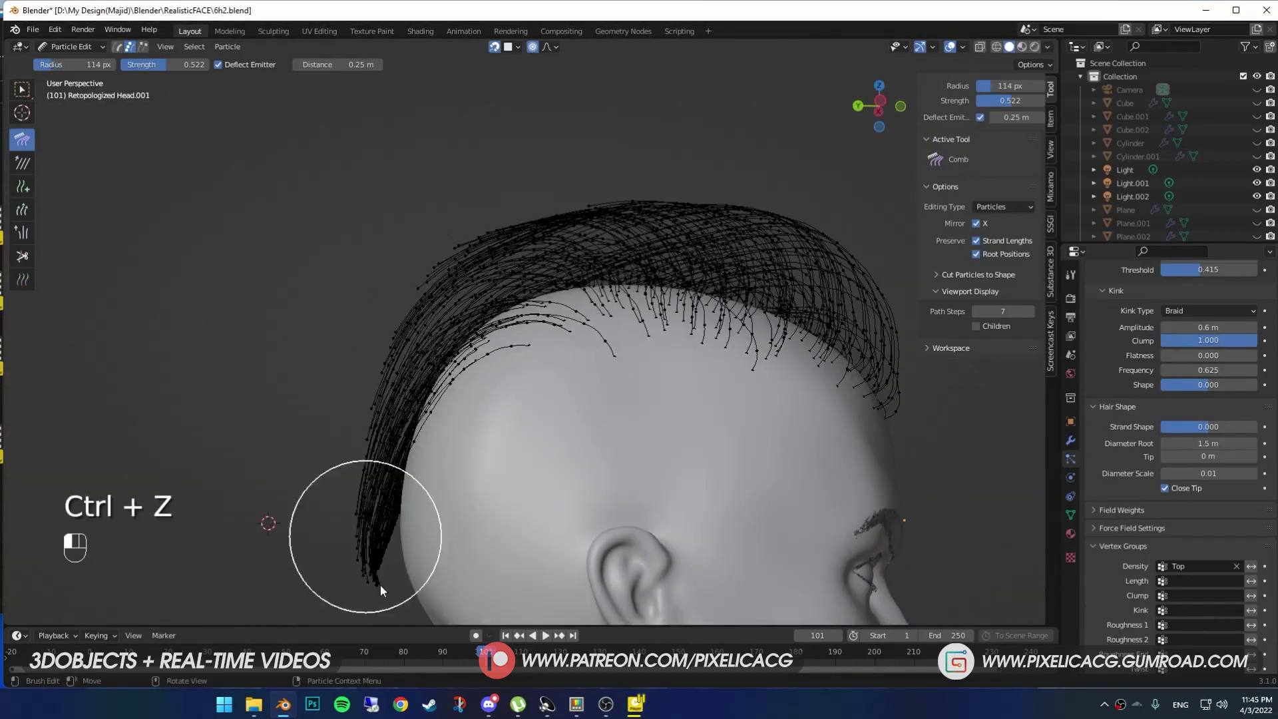
Step: Comb the strands down the back of the head, resizing the comb brush between strokes
key(f)
click(441, 510)
mouse_move(381, 584)
middle_down()
mouse_move(456, 491)
mouse_move(523, 456)
mouse_move(333, 409)
mouse_move(653, 353)
mouse_move(685, 226)
mouse_move(677, 374)
mouse_move(279, 472)
middle_up()
key(f)
click(523, 456)
key(f)
click(458, 441)
key(f)
click(572, 405)
mouse_move(348, 531)
middle_down()
mouse_move(572, 404)
mouse_move(610, 446)
mouse_move(530, 465)
mouse_move(382, 367)
mouse_move(351, 530)
middle_up()
Step: Undo the last comb stroke and recomb the crown and back strands with a radius of 128 px
key(f)
key(f)
mouse_move(493, 484)
middle_down()
mouse_move(520, 305)
mouse_move(573, 308)
mouse_move(281, 321)
middle_up()
scroll(520, 304, up, 1)
key(ctrl+z)
key(f)
key(f)
click(498, 304)
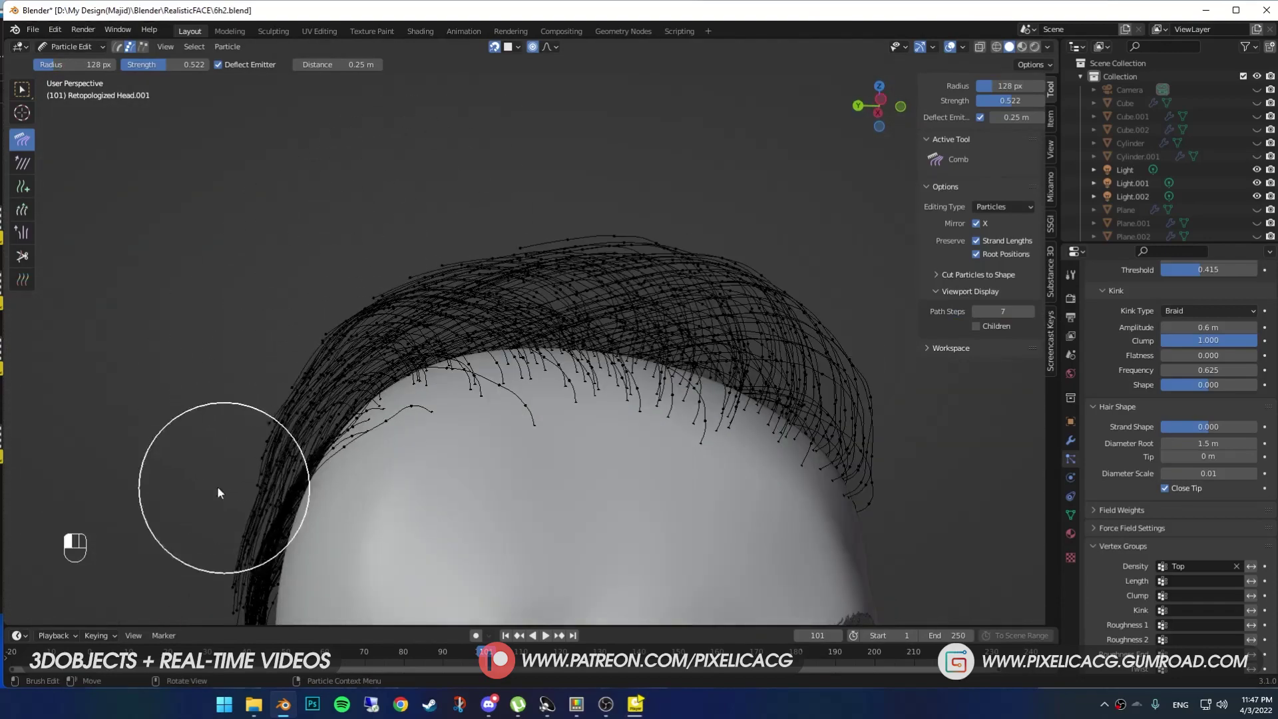
key(f)
mouse_move(736, 371)
shift+middle_down()
mouse_move(549, 344)
mouse_move(560, 417)
shift+middle_up()
key(f)
Step: Switch to Object Mode with rendered shading and check the combed hair from the side
key(z)
key(ctrl+Tab)
scroll(679, 449, down, 5)
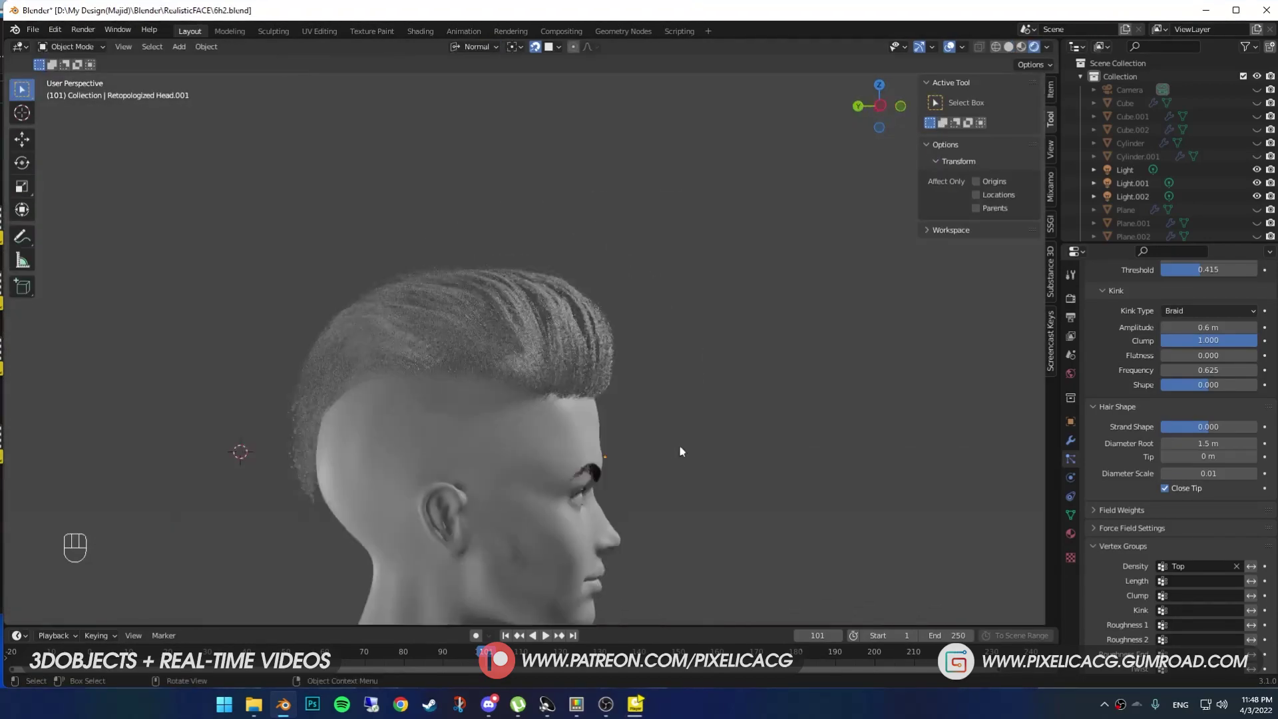
mouse_move(679, 449)
middle_down()
mouse_move(410, 479)
mouse_move(630, 401)
mouse_move(513, 445)
mouse_move(630, 433)
middle_up()
scroll(490, 426, up, 4)
Step: Add strands along the side hairline in Particle Edit and select the linked points of the chosen side strands
key(ctrl+Tab)
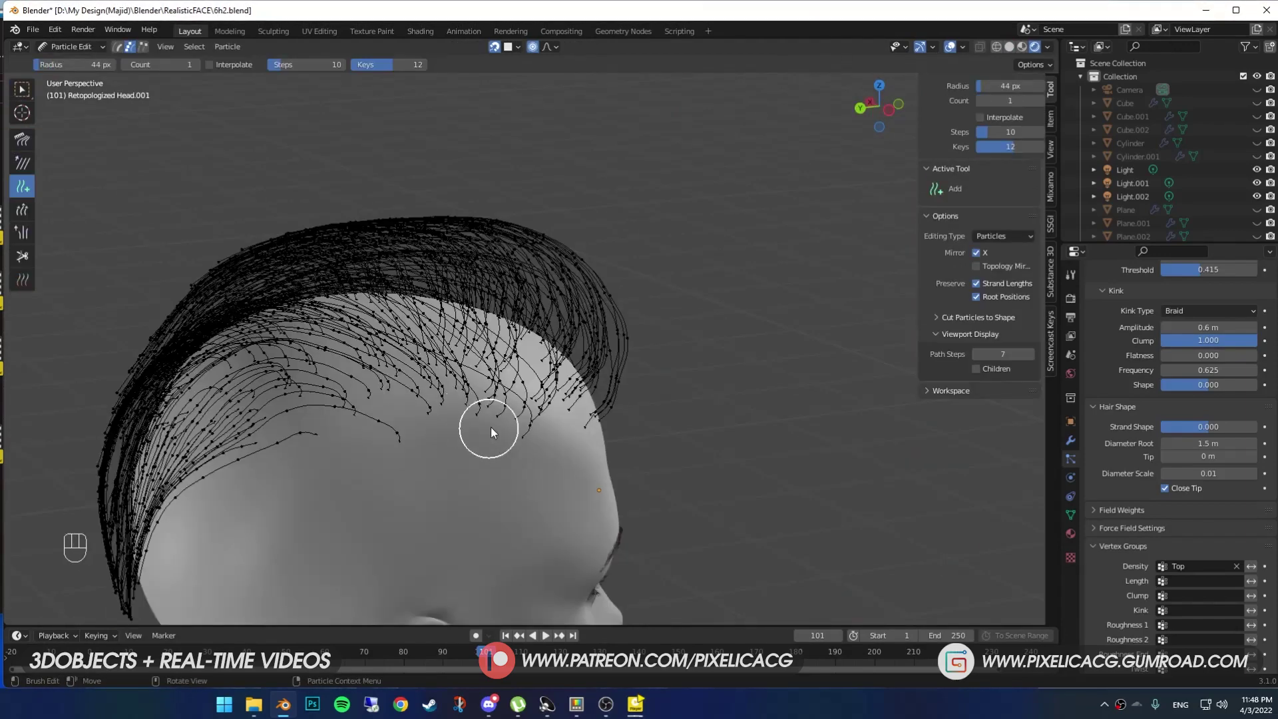
click(485, 428)
middle_drag(419, 451, 423, 417)
click(22, 89)
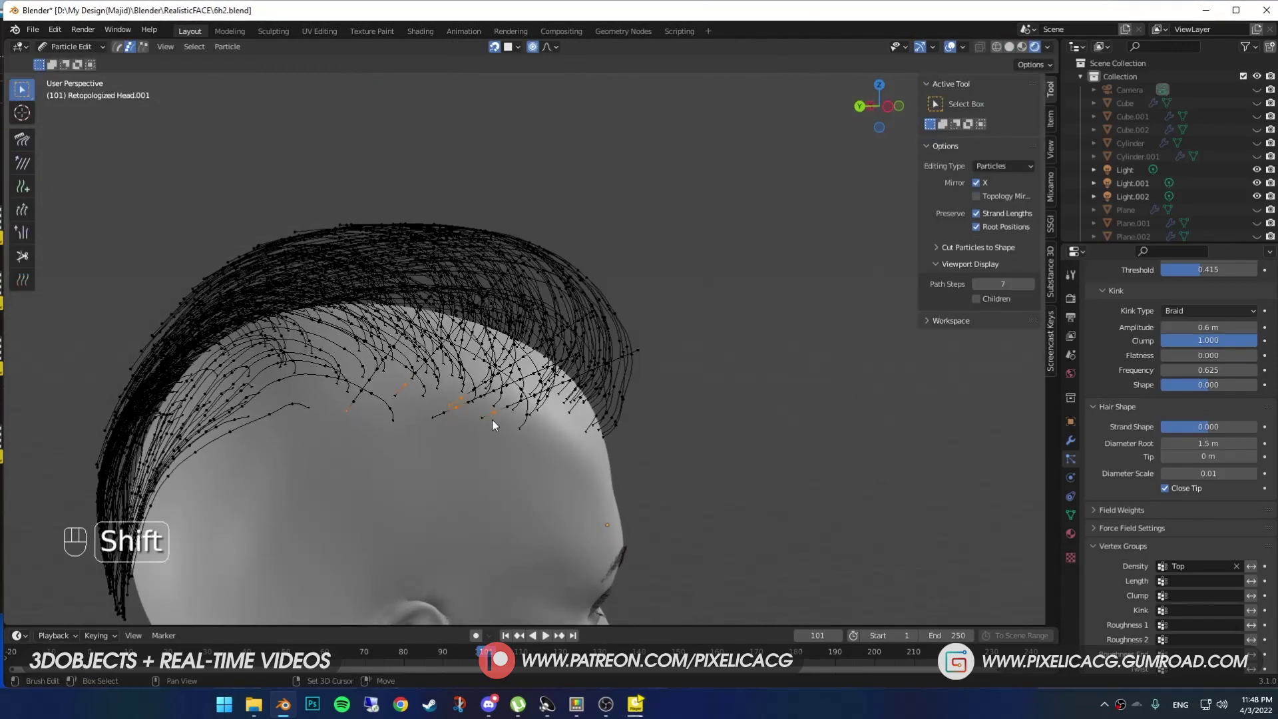
key(ctrl+l)
Step: Try combing the selected side strands with a radius of 222 px, then undo those strokes
click(22, 141)
middle_drag(399, 346, 533, 390)
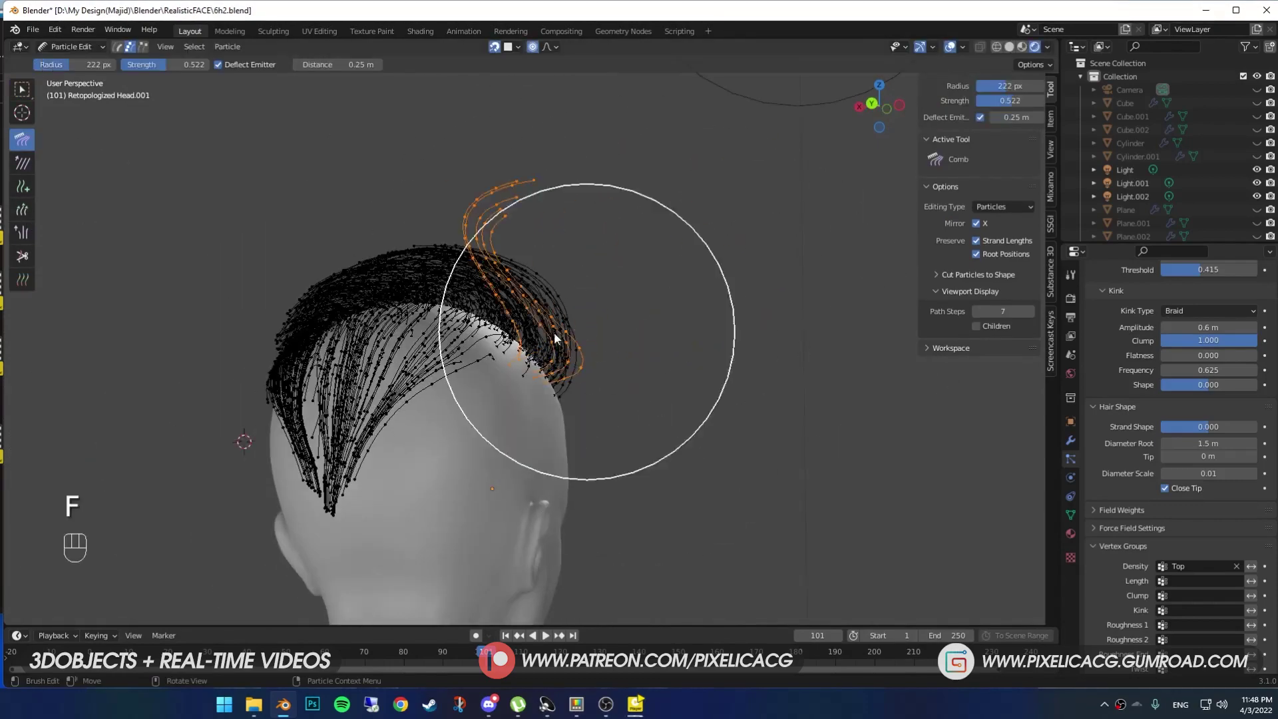
mouse_move(554, 333)
middle_down()
mouse_move(158, 395)
mouse_move(224, 293)
middle_up()
mouse_move(250, 505)
middle_down()
mouse_move(665, 300)
mouse_move(340, 348)
mouse_move(507, 507)
mouse_move(389, 425)
mouse_move(282, 445)
mouse_move(425, 389)
mouse_move(558, 425)
middle_up()
key(ctrl+z)
key(ctrl+z)
key(ctrl+z)
key(ctrl+z)
key(ctrl+z)
key(ctrl+z)
key(ctrl+z)
key(ctrl+z)
key(ctrl+z)
key(ctrl+z)
key(ctrl+z)
key(ctrl+z)
key(ctrl+z)
Step: Comb the side strands toward the back of the head so they follow the surrounding hair
mouse_move(375, 188)
mouse_down()
mouse_move(353, 261)
mouse_move(439, 348)
mouse_up()
middle_drag(439, 347, 260, 373)
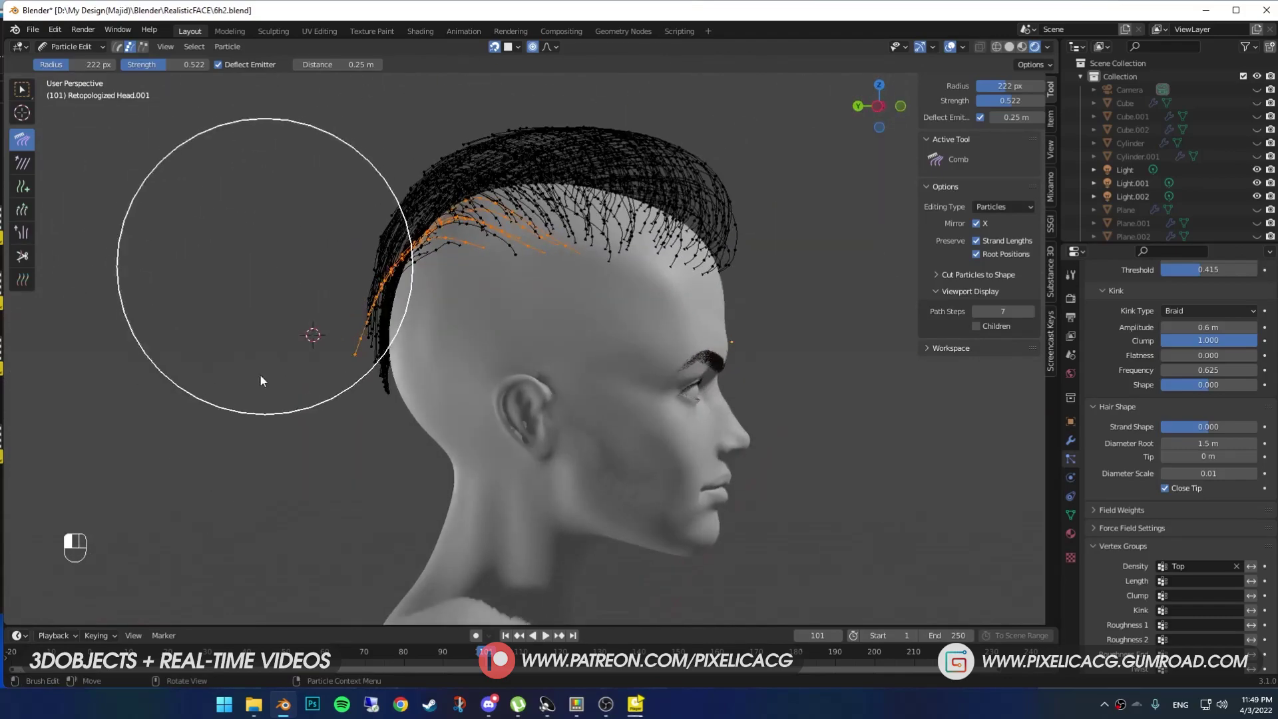
scroll(361, 356, up, 1)
key(f)
click(349, 194)
middle_drag(537, 169, 502, 245)
Step: Comb the front and side strands with a radius of 174 px, return to Object Mode and save the file
key(ctrl+Tab)
click(426, 283)
middle_drag(426, 283, 552, 280)
key(f)
click(552, 279)
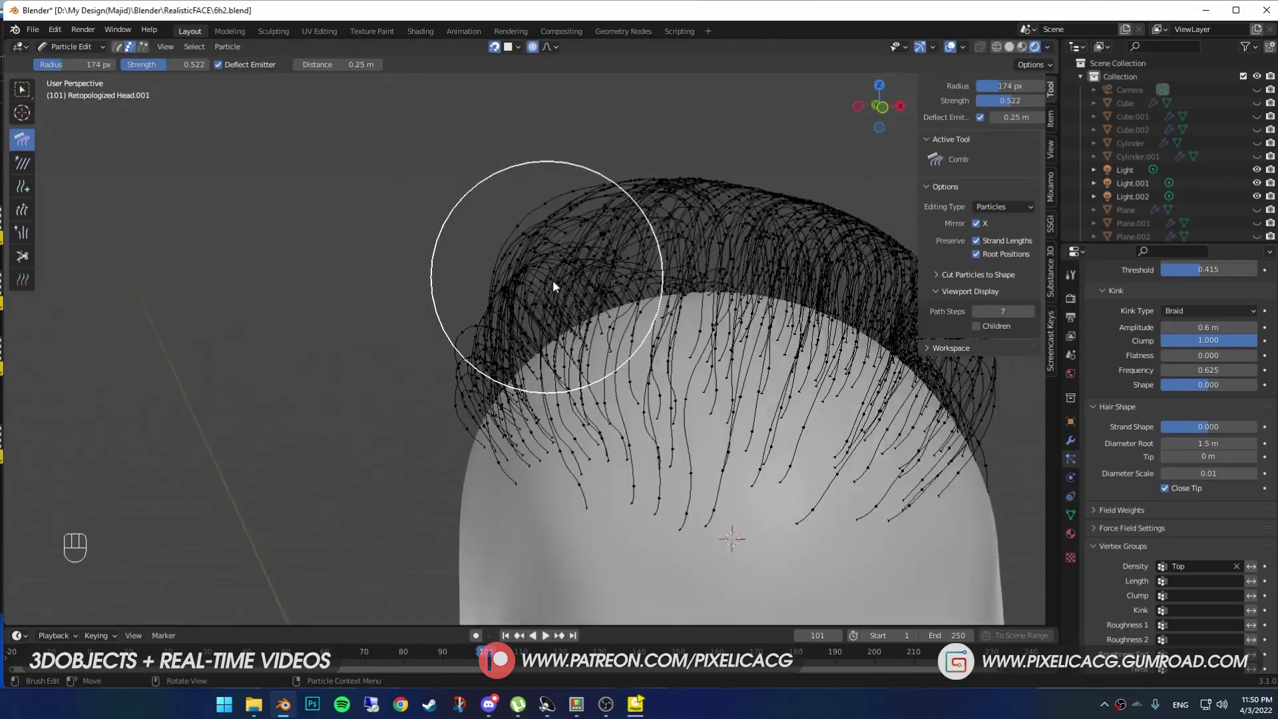
key(f)
click(420, 318)
middle_drag(421, 318, 494, 344)
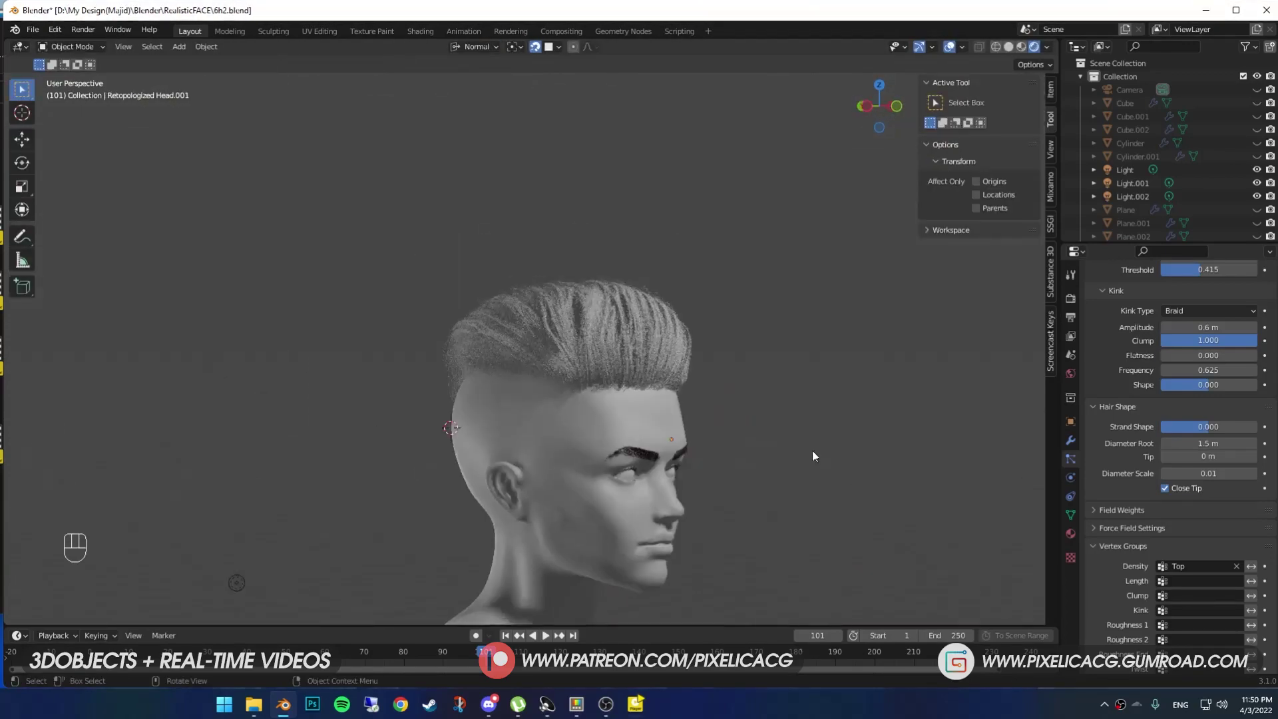
key(ctrl+s)
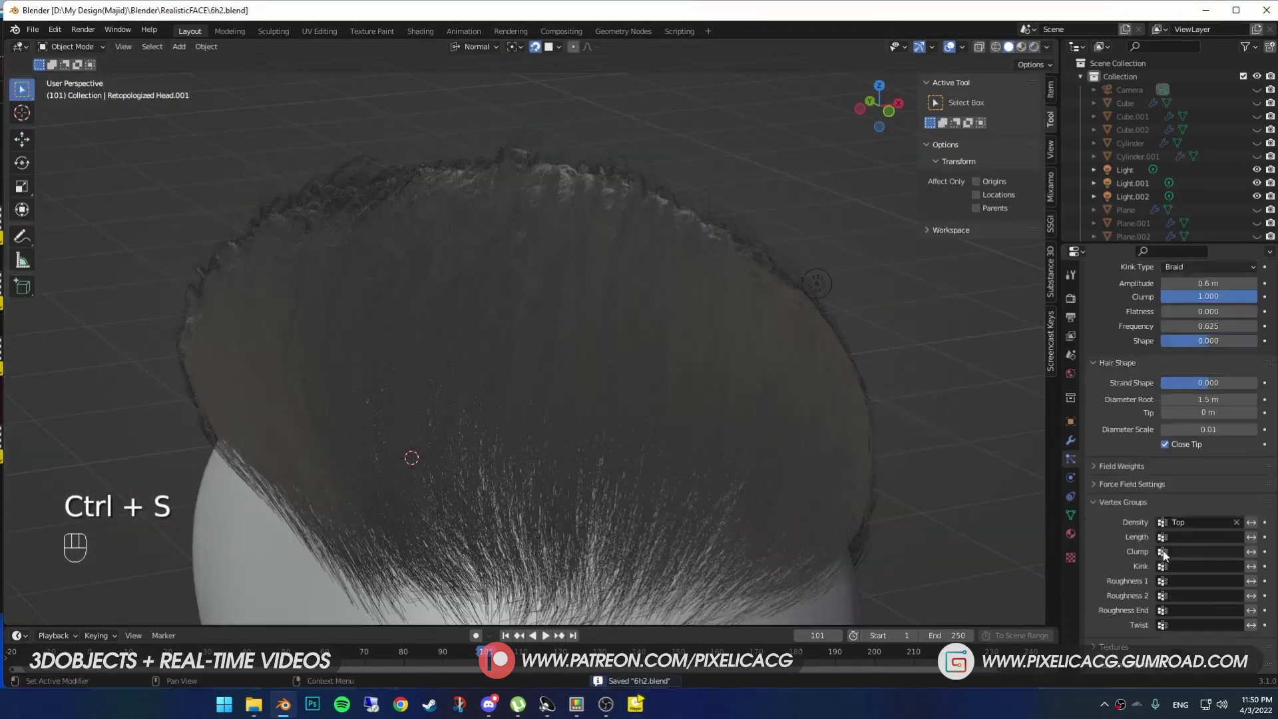
Step: Set the children's Kink Frequency to 0.5, Roughness Threshold to 0.524 and Uniform roughness to 2
scroll(1171, 479, up, 4)
key(ctrl+z)
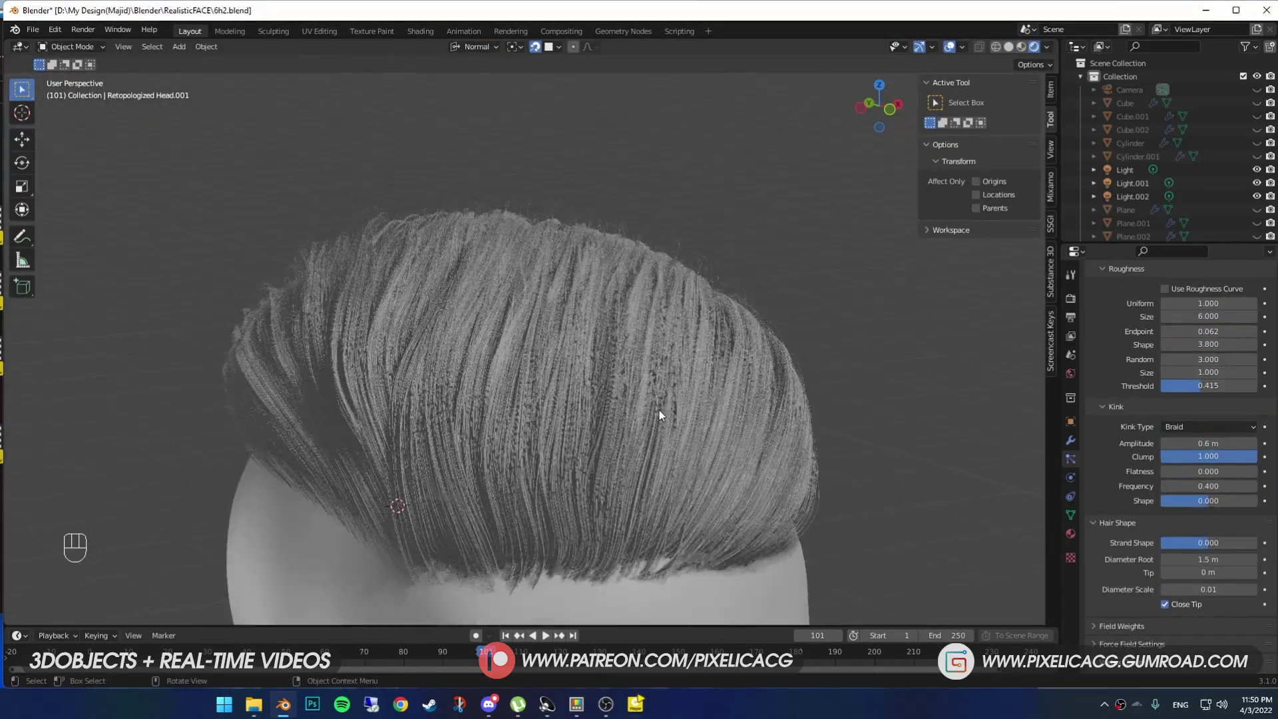
key(ctrl+z)
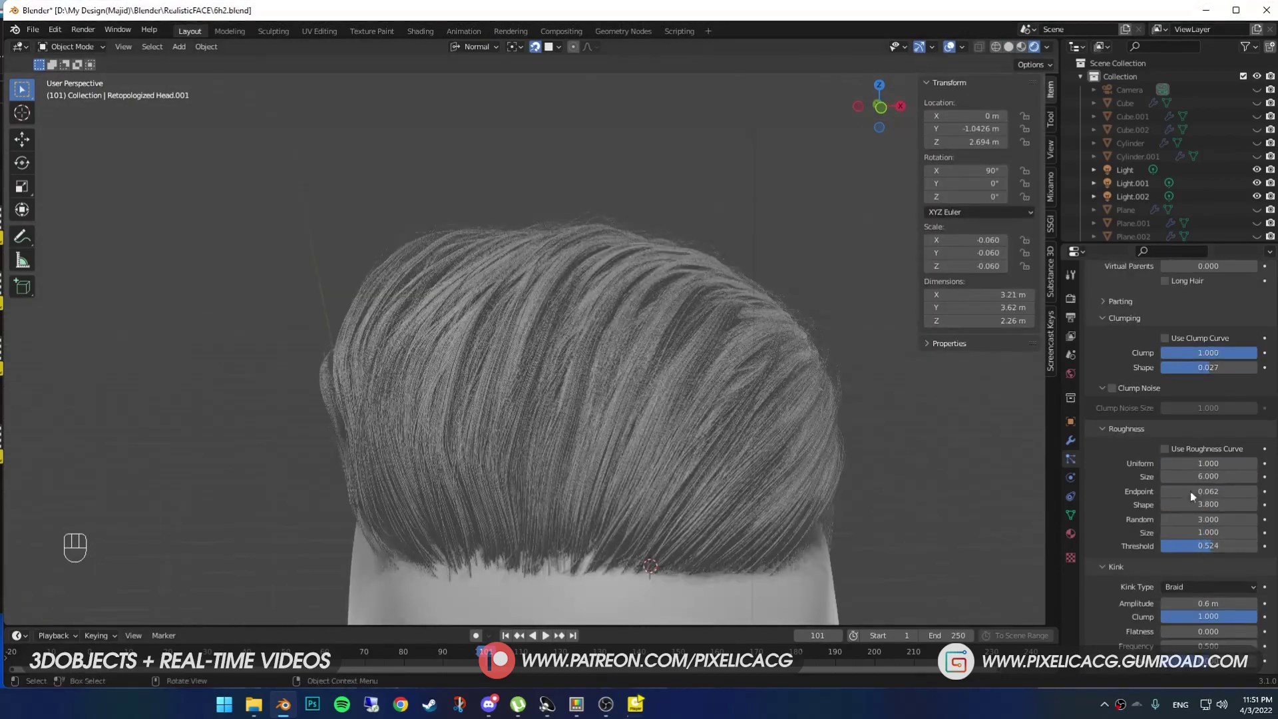
middle_drag(885, 426, 868, 418)
middle_drag(669, 414, 602, 412)
Step: Comb the hair from the front in Particle Edit with a radius of 209 px
key(ctrl+Tab)
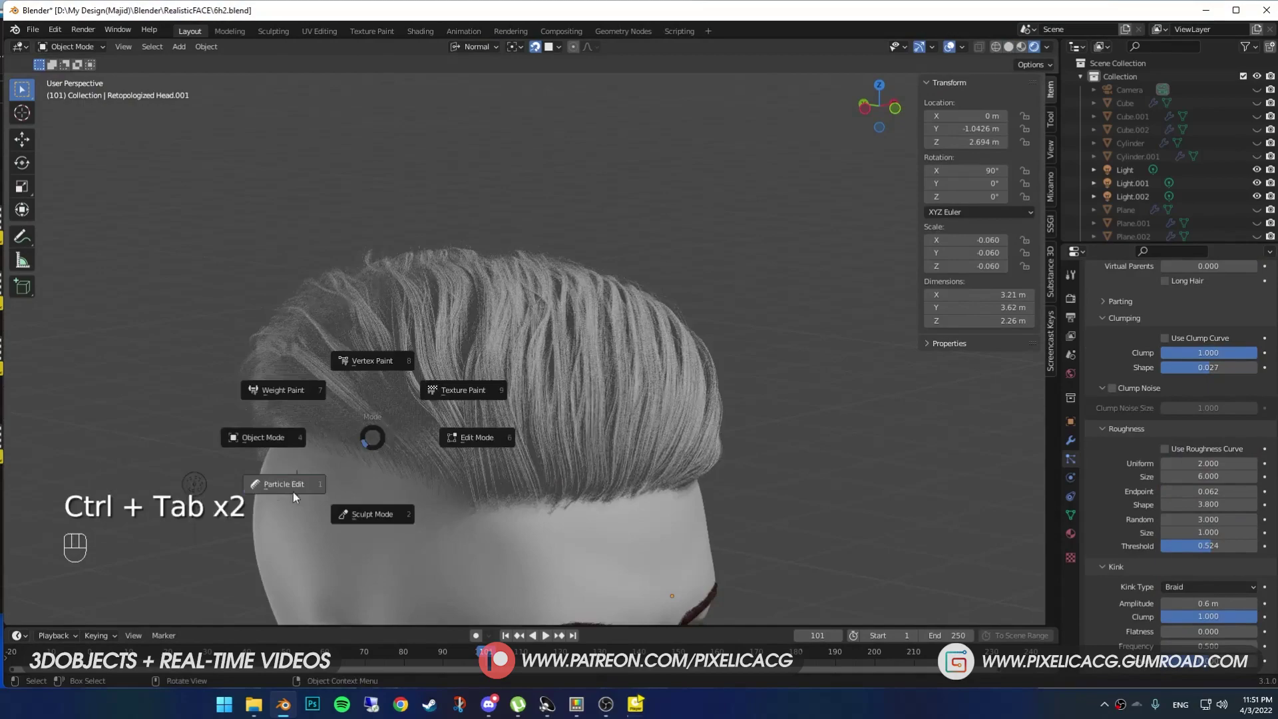
key(f)
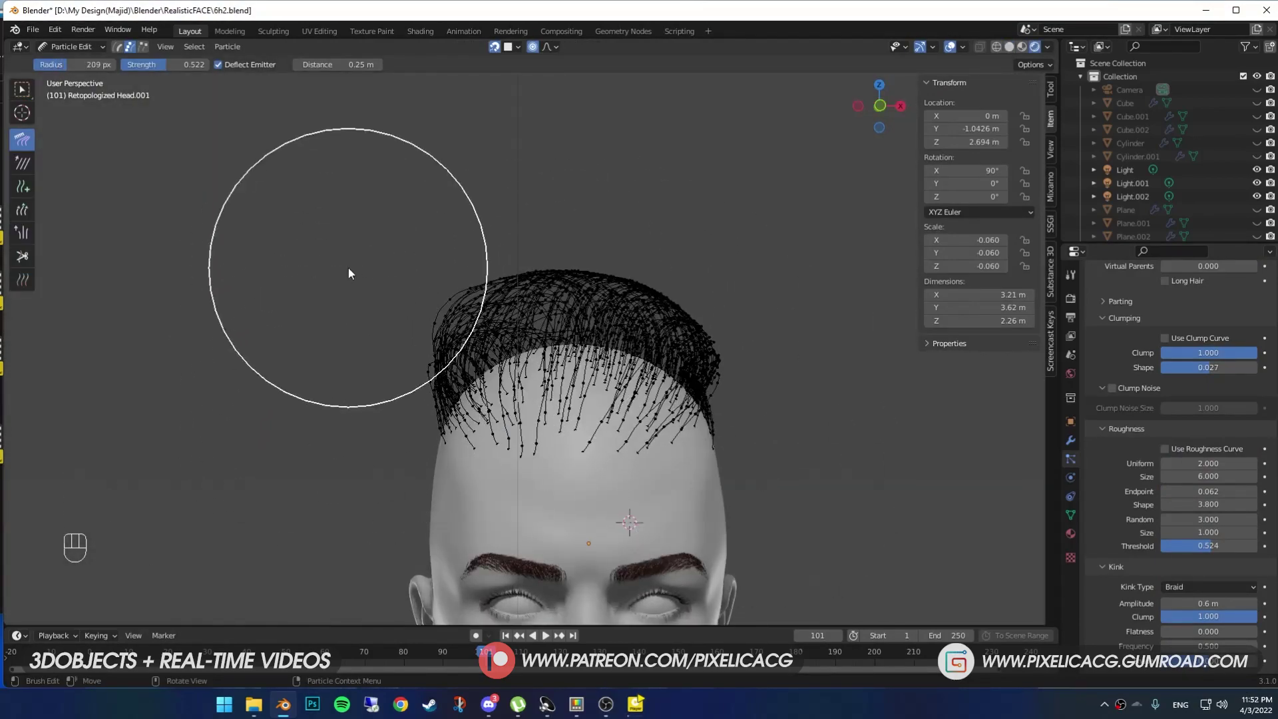
key(ctrl+Tab)
scroll(347, 405, down, 3)
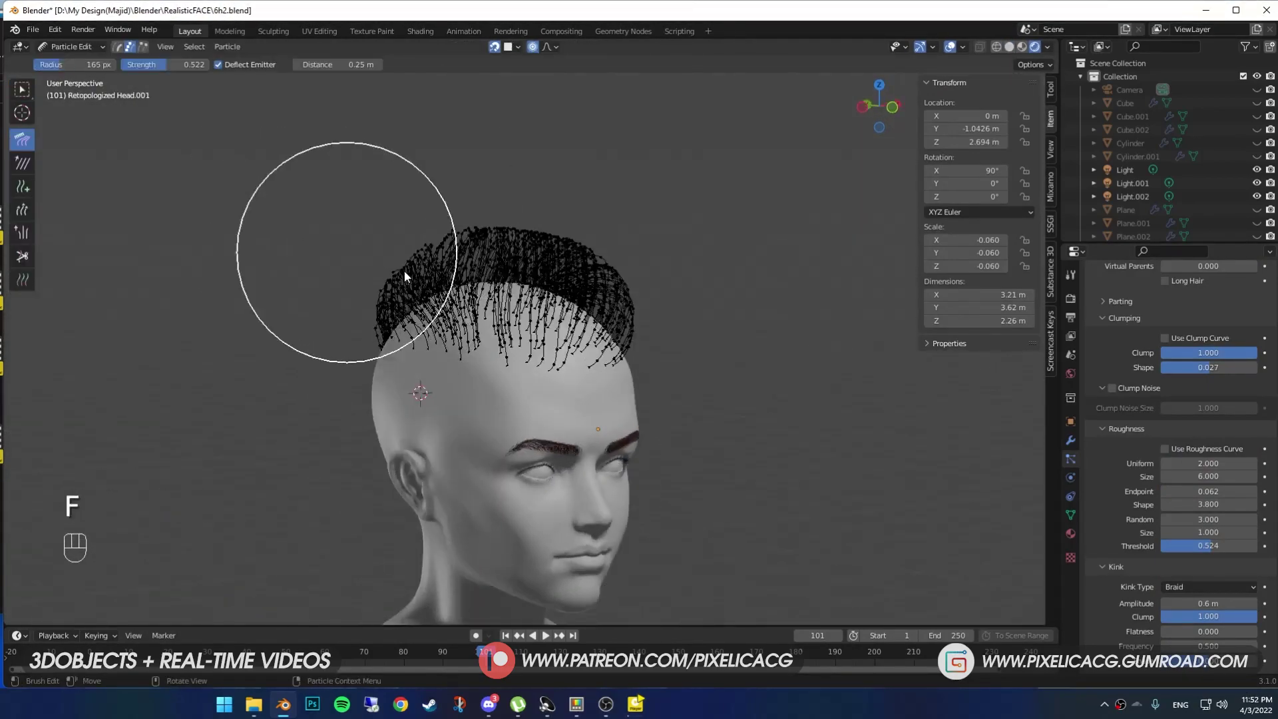
Step: Comb the hair on both sides of the head with a radius of 165 px and save the file
middle_drag(404, 270, 650, 237)
key(ctrl+Tab)
click(472, 267)
middle_drag(650, 521, 531, 456)
key(ctrl+Tab)
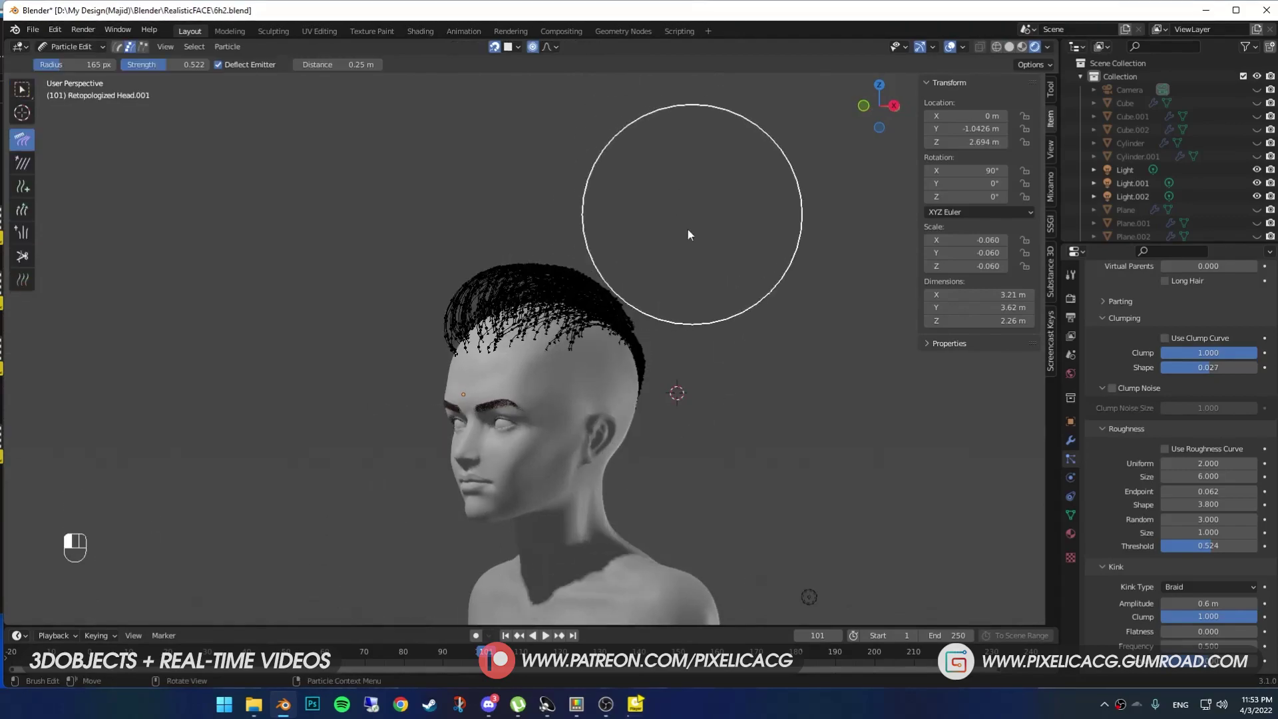
key(ctrl+s)
Step: Comb the strands over the forehead from the side with a radius of 120 px
key(ctrl+Tab)
click(525, 416)
key(f)
click(688, 374)
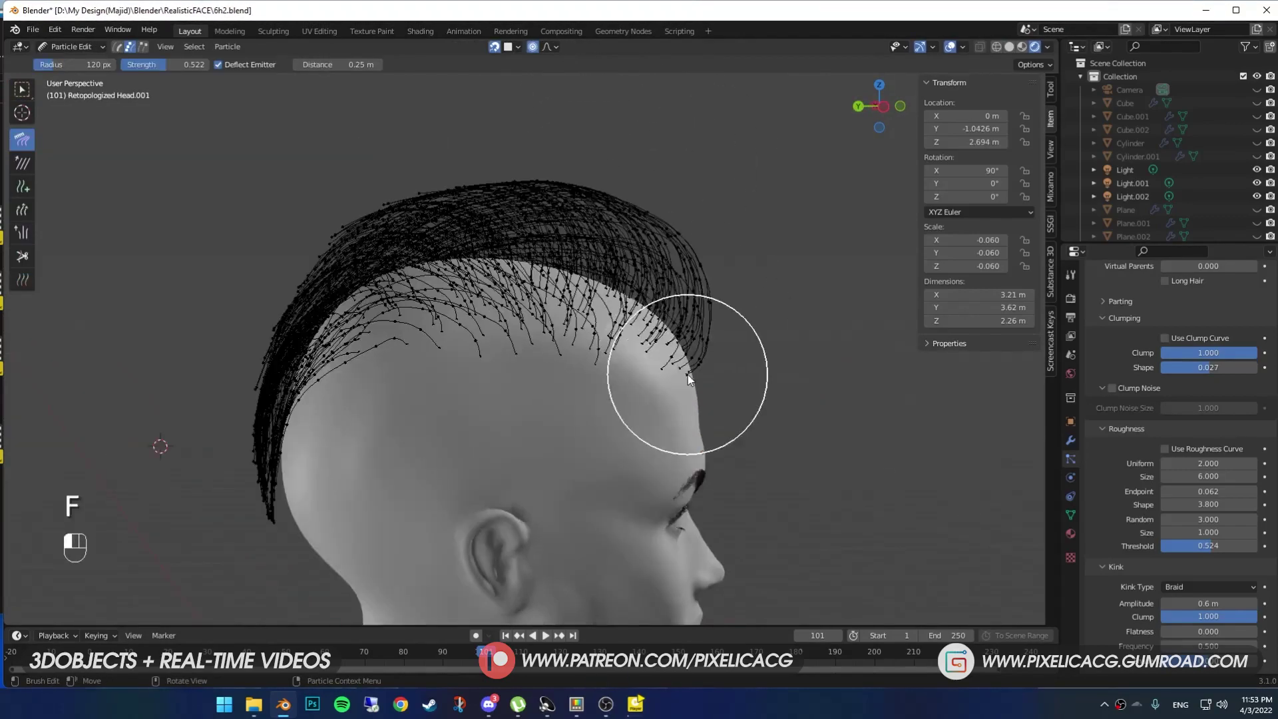
middle_drag(494, 370, 459, 369)
middle_drag(696, 251, 623, 280)
Step: Comb the side strands from the temple toward the back with a radius of 87 px
key(f)
click(661, 361)
middle_drag(499, 366, 640, 369)
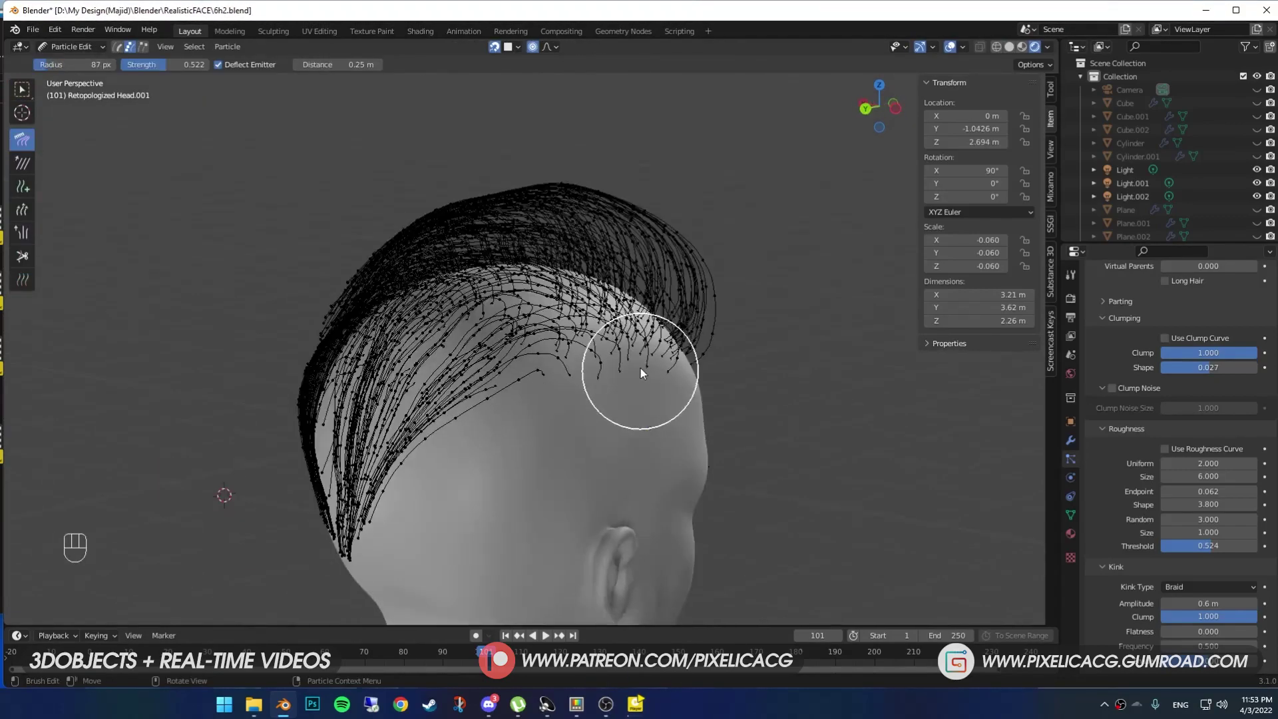
mouse_move(400, 326)
middle_down()
mouse_move(602, 318)
mouse_move(448, 362)
mouse_move(551, 425)
middle_up()
Step: Return to Object Mode and examine the clumped hair at the back and front of the head
key(ctrl+Tab)
scroll(644, 408, up, 3)
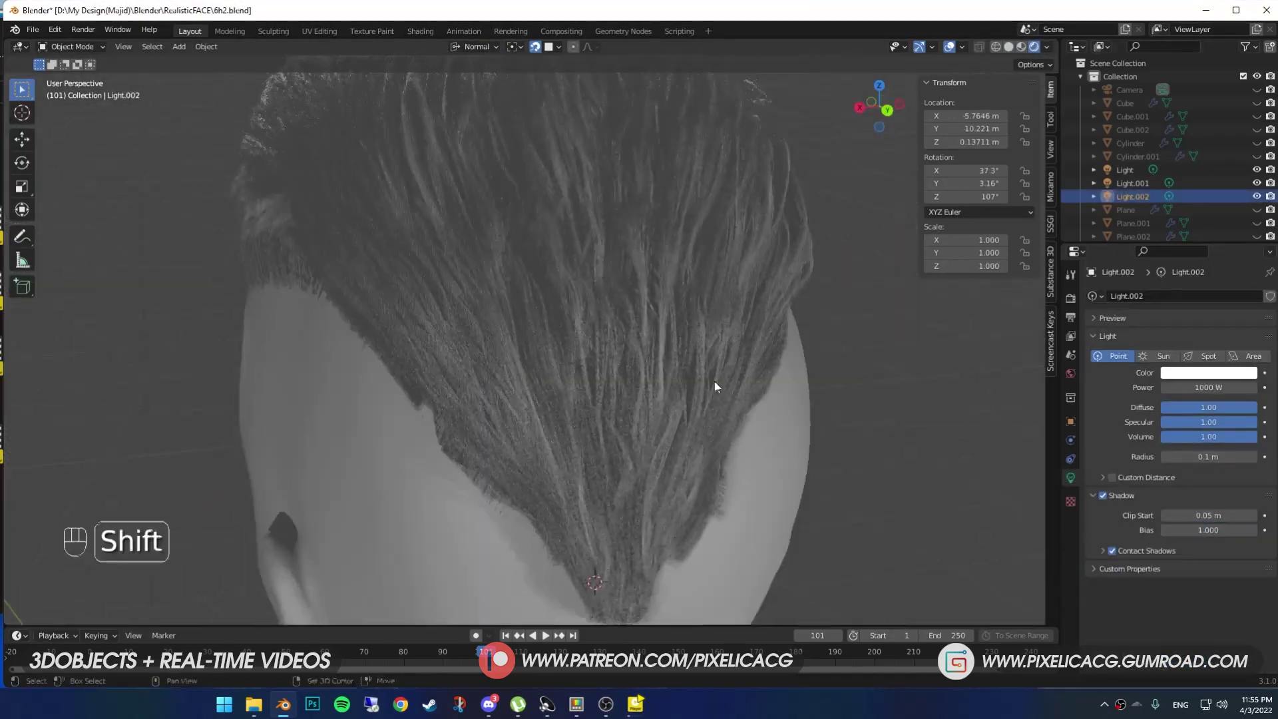
shift+middle_drag(553, 319, 784, 422)
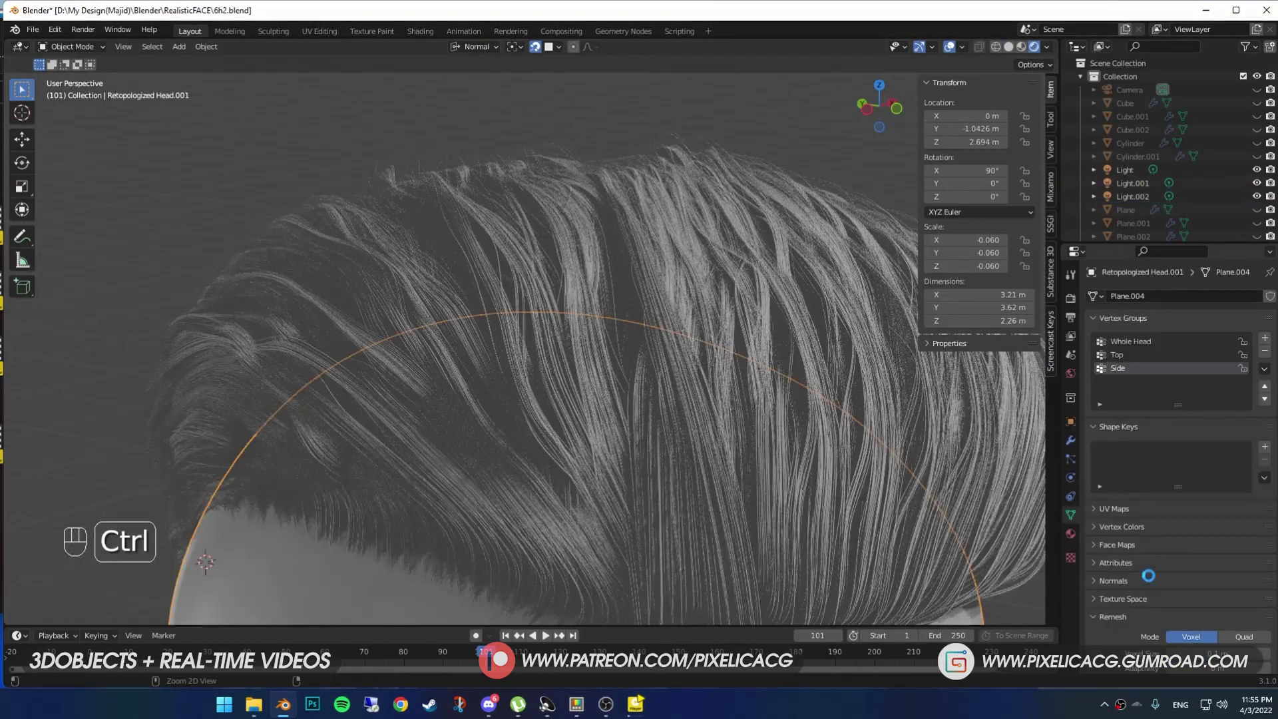
scroll(1116, 525, down, 5)
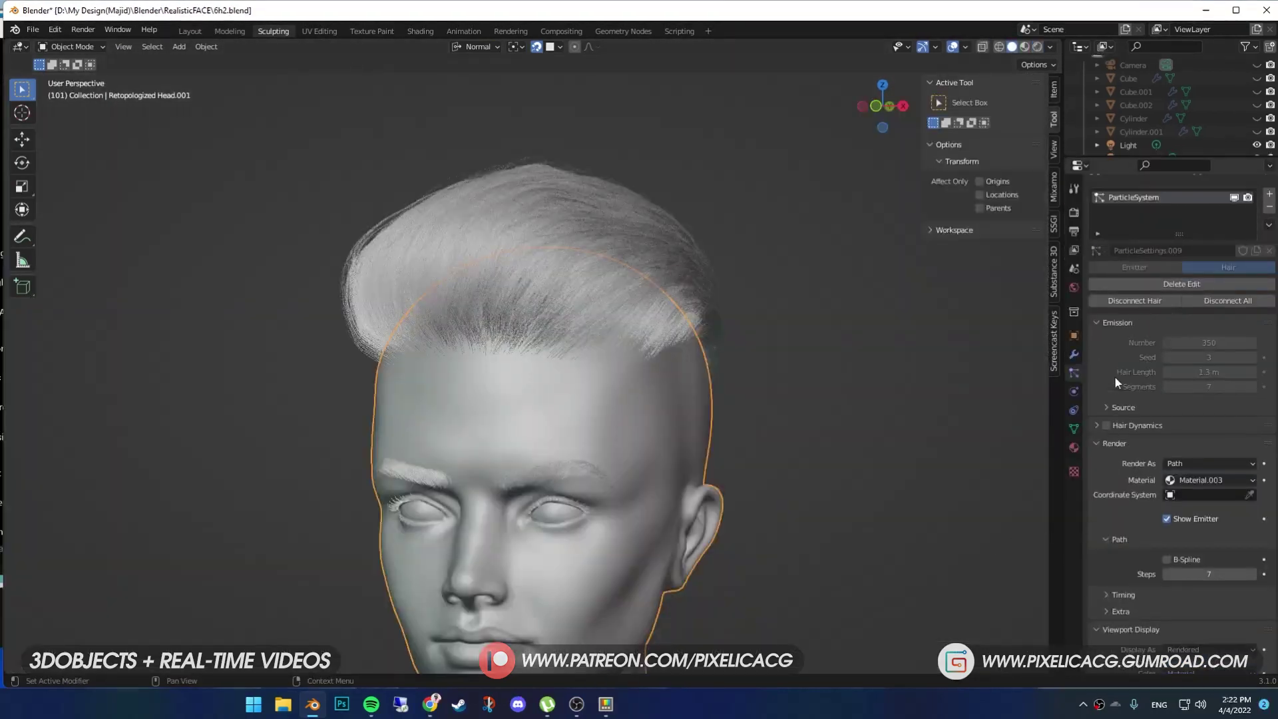
Step: Add a second particle system to the head and set its type to Hair
scroll(1116, 379, up, 2)
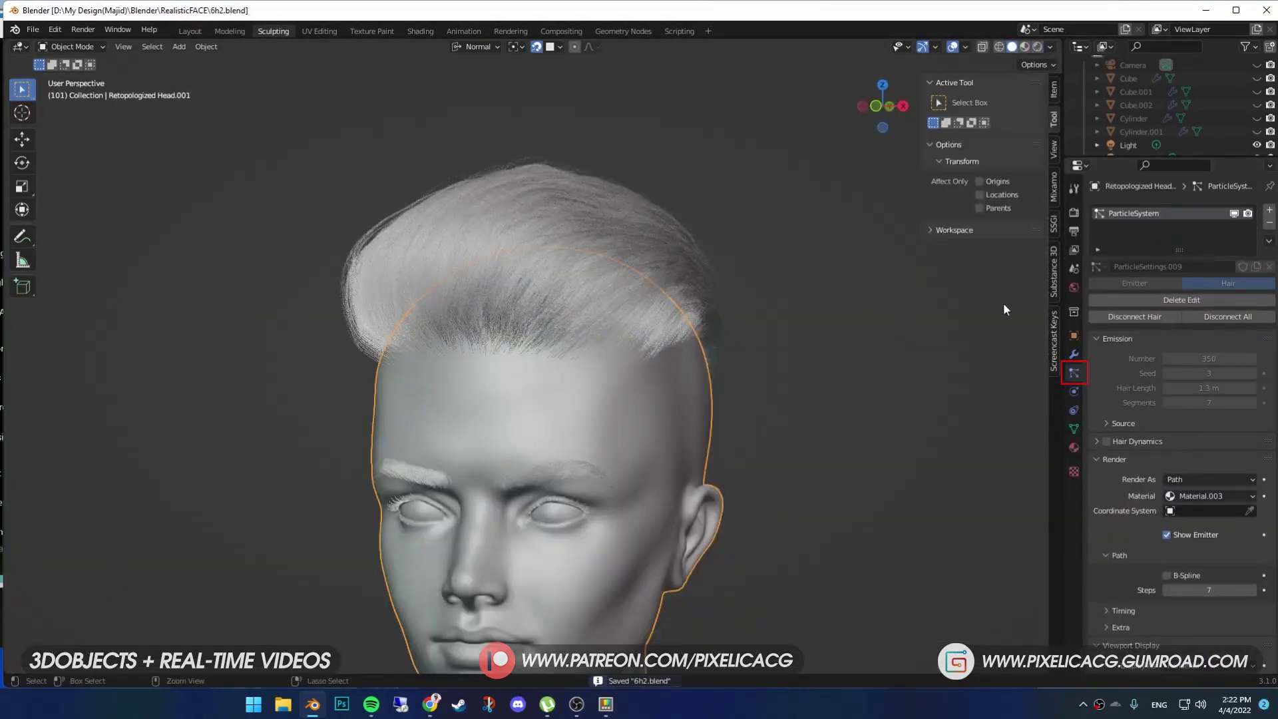
click(1269, 210)
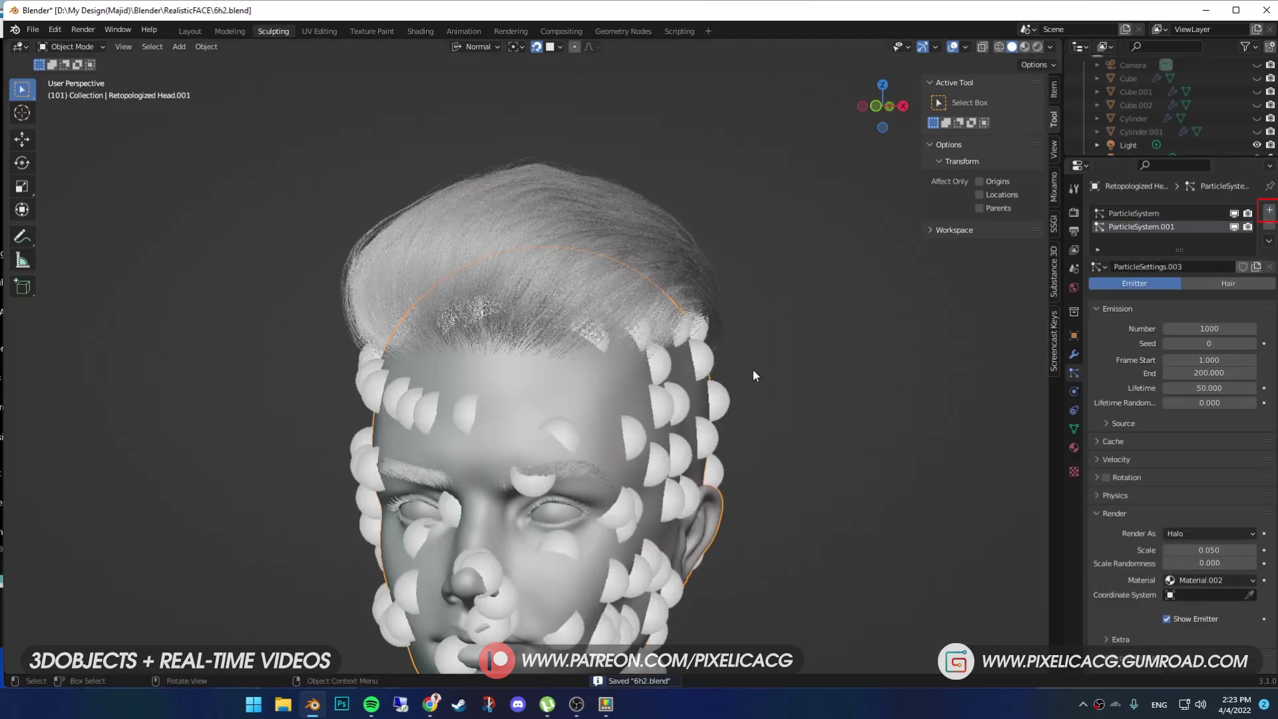
click(1212, 282)
key(Up)
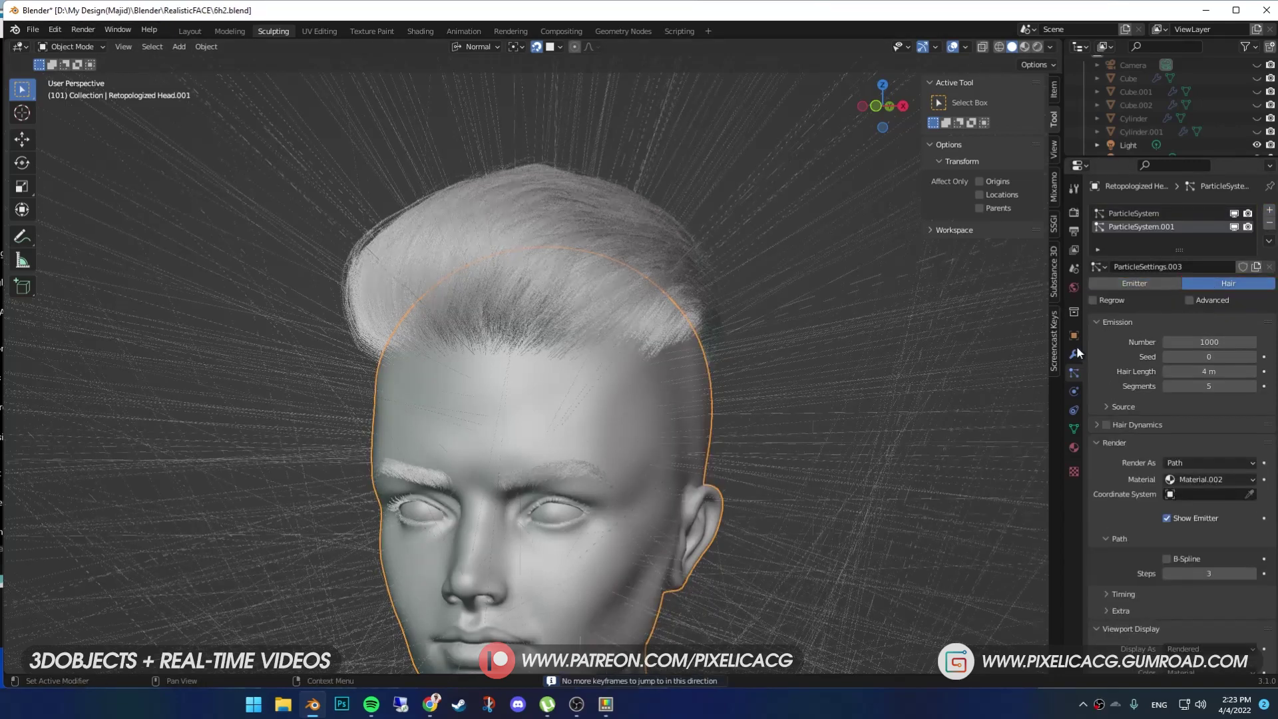
Step: Set the new hair's Number to 500, Hair Length to 0.025 m, and Segments, render path Steps and Strand Steps to 2
double_click(1190, 342)
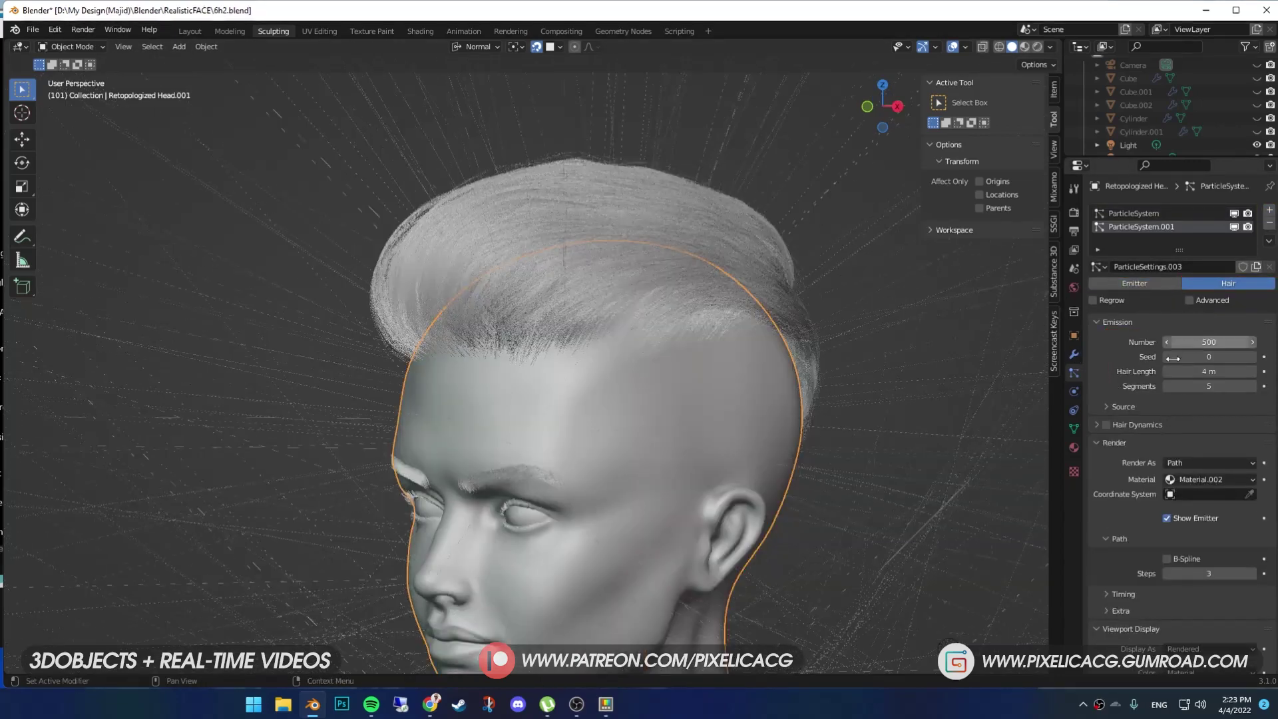
shift+middle_drag(992, 431, 743, 332)
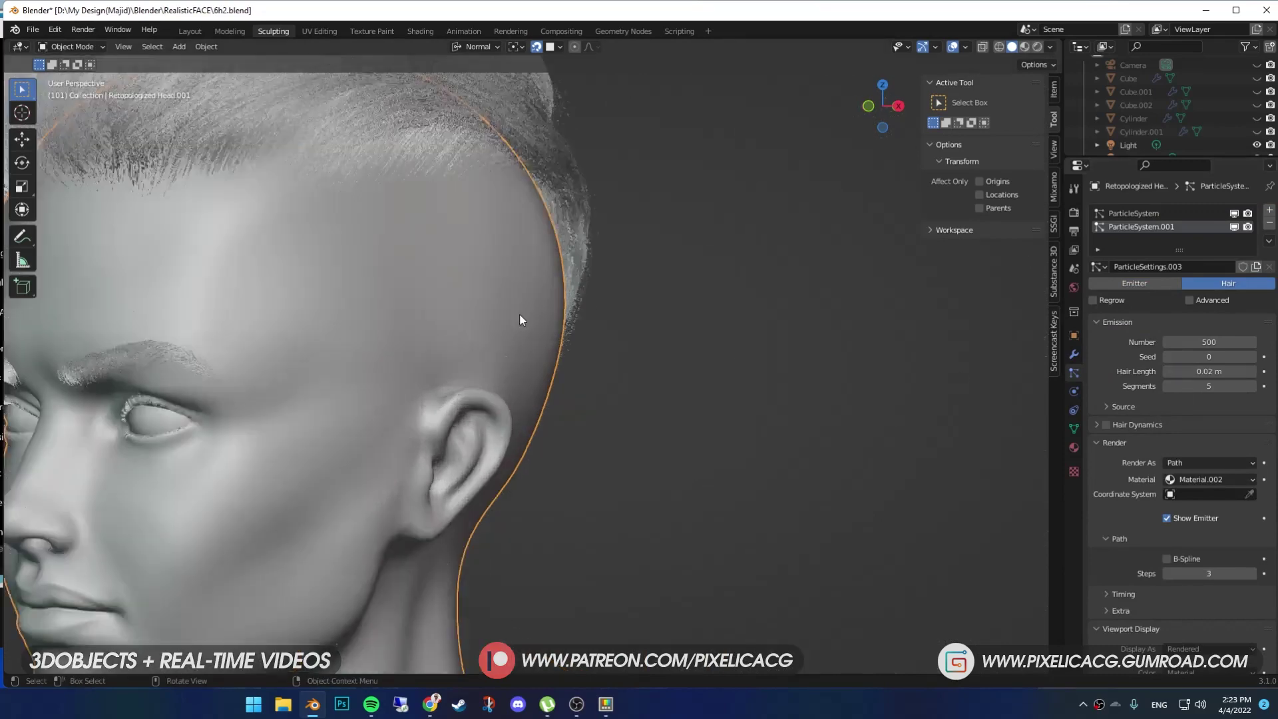
double_click(1183, 371)
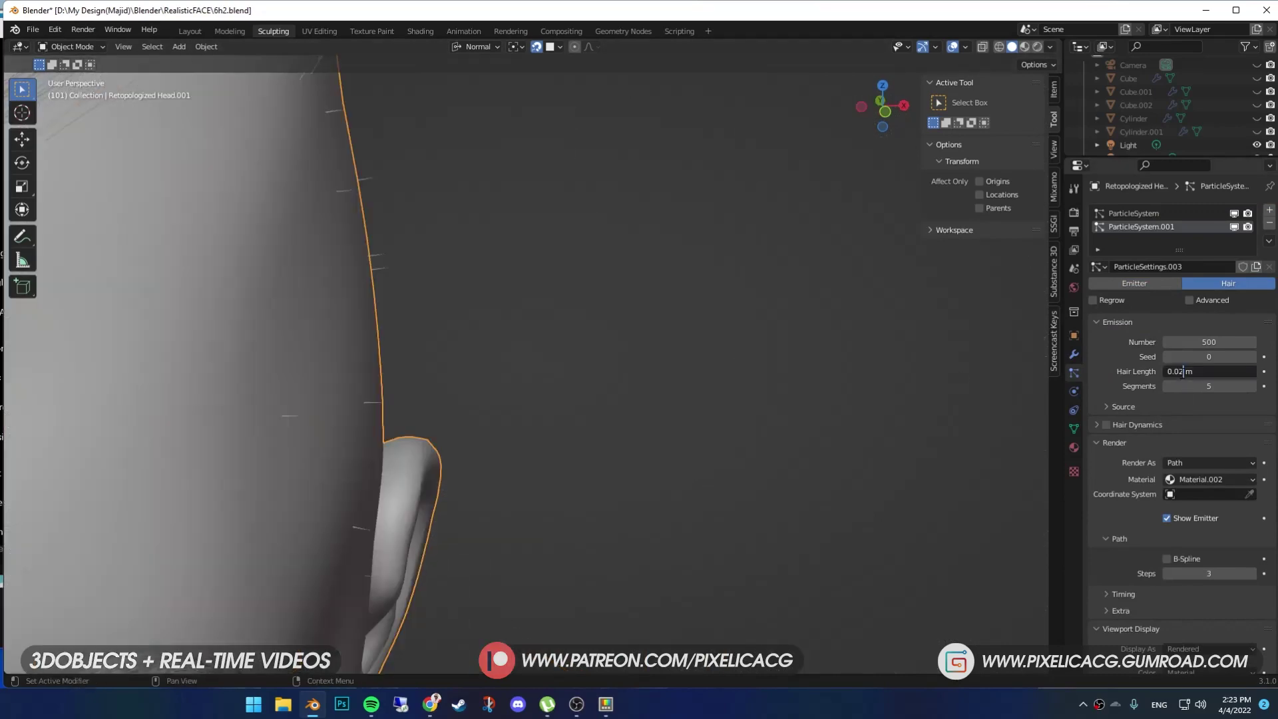
scroll(1135, 432, down, 5)
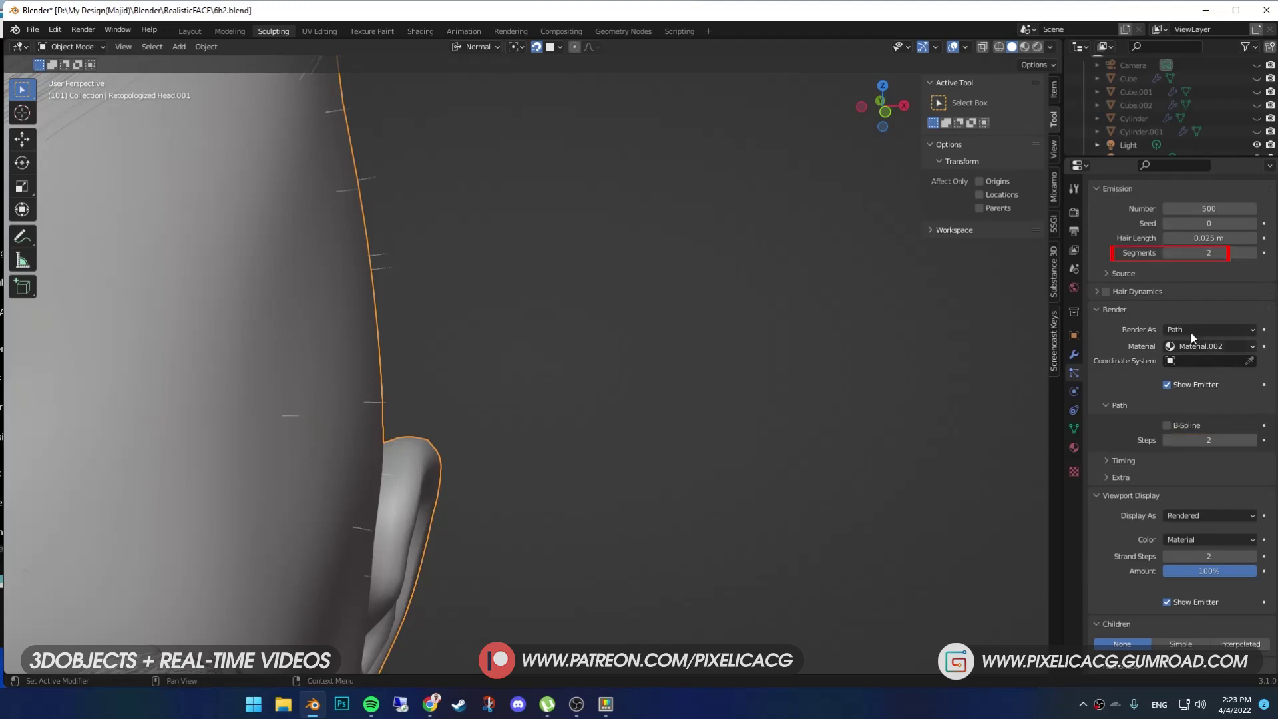
Step: Assign the Side vertex group to the new hair's density and switch to Particle Edit mode
scroll(1145, 558, down, 8)
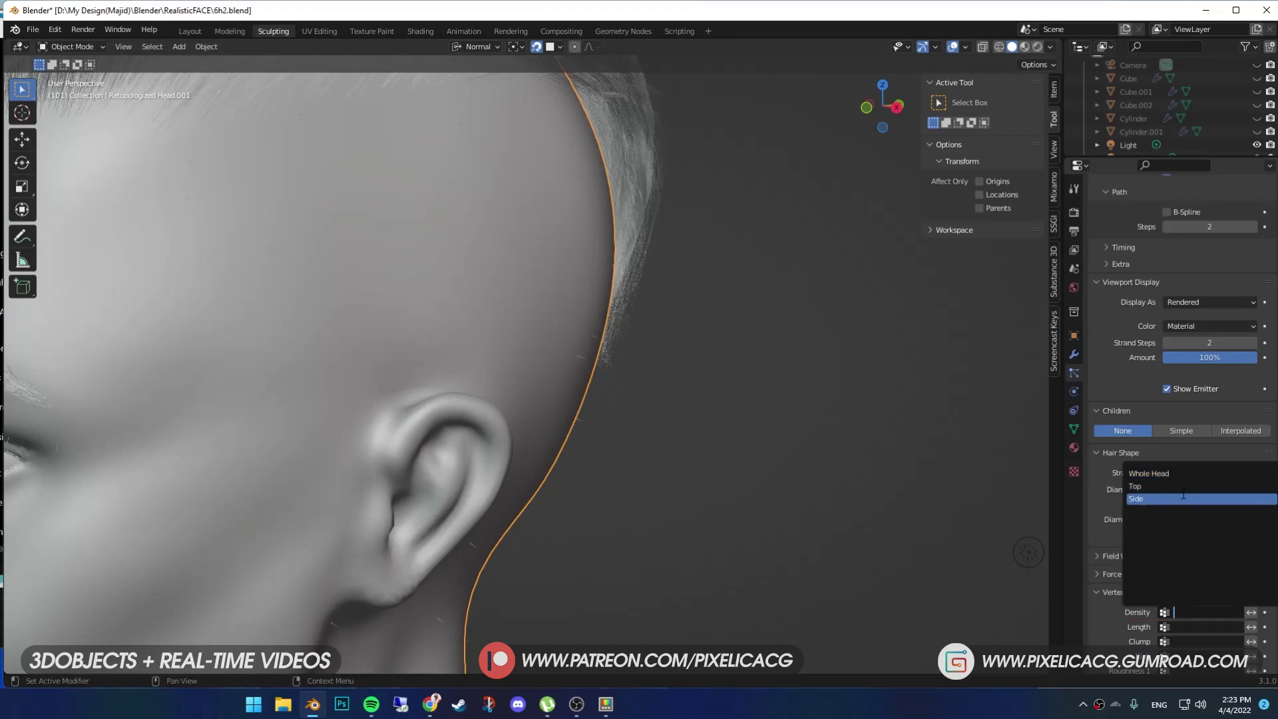
scroll(712, 386, down, 2)
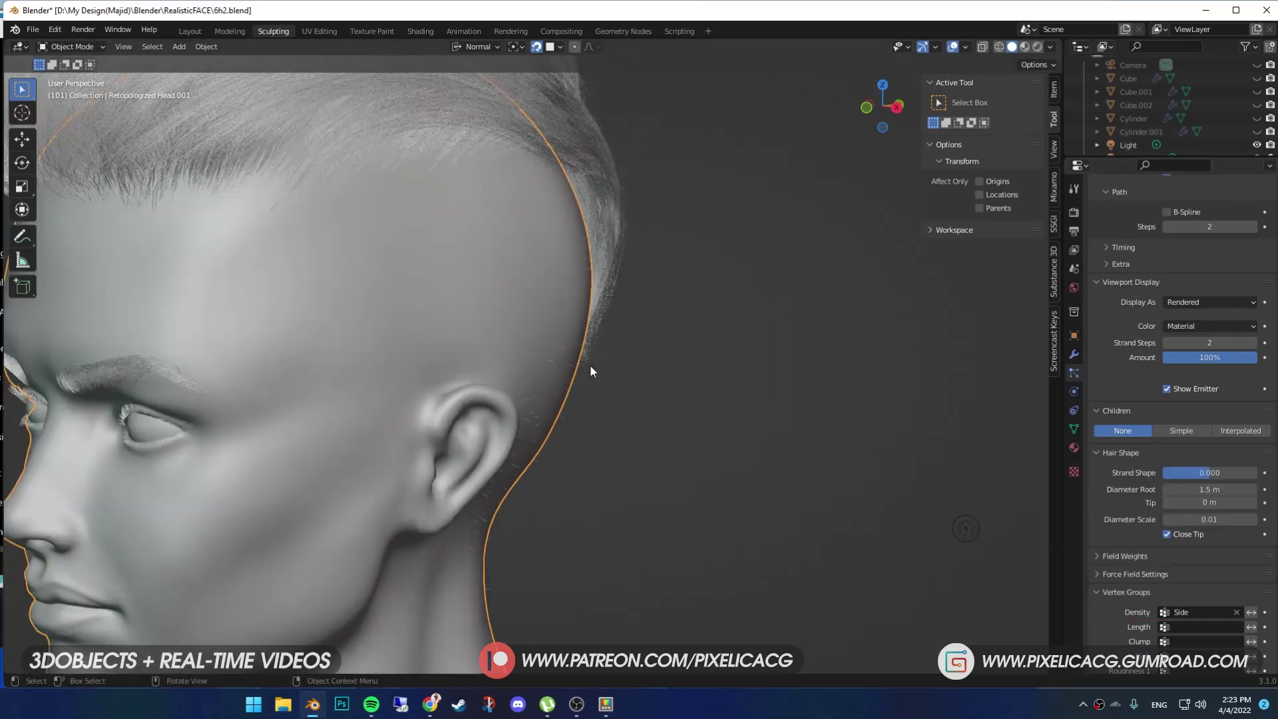
middle_drag(589, 365, 635, 375)
key(ctrl+Tab)
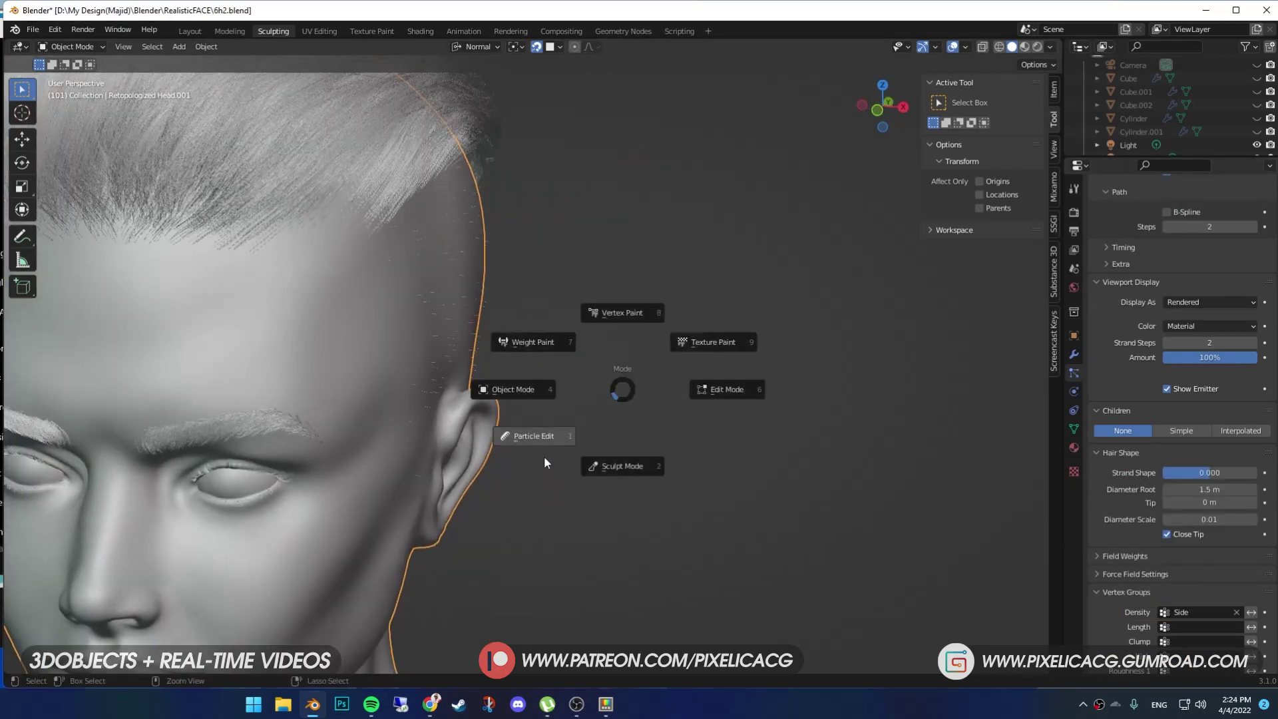
click(532, 436)
key(KP_1)
Step: Comb the short side hairs downward around the ear and neck with a radius of 150 px, and set Path Steps to 2
middle_drag(501, 409, 585, 234)
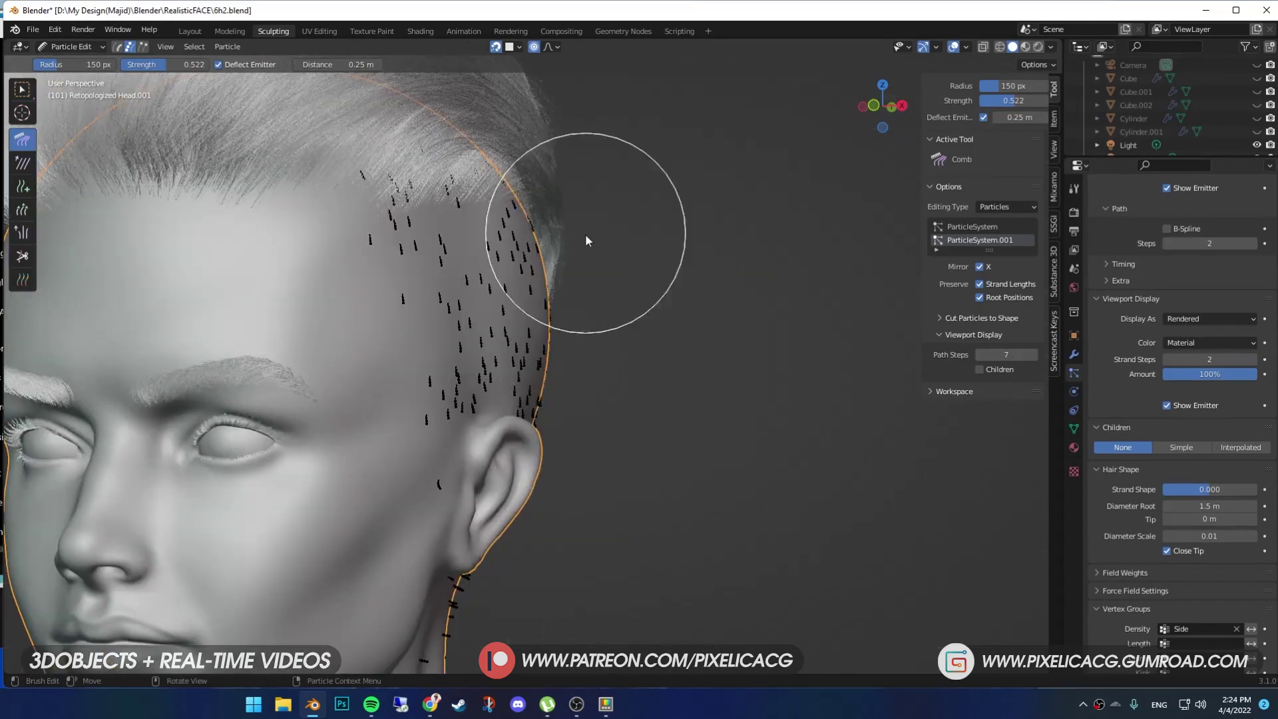
middle_drag(465, 621, 565, 485)
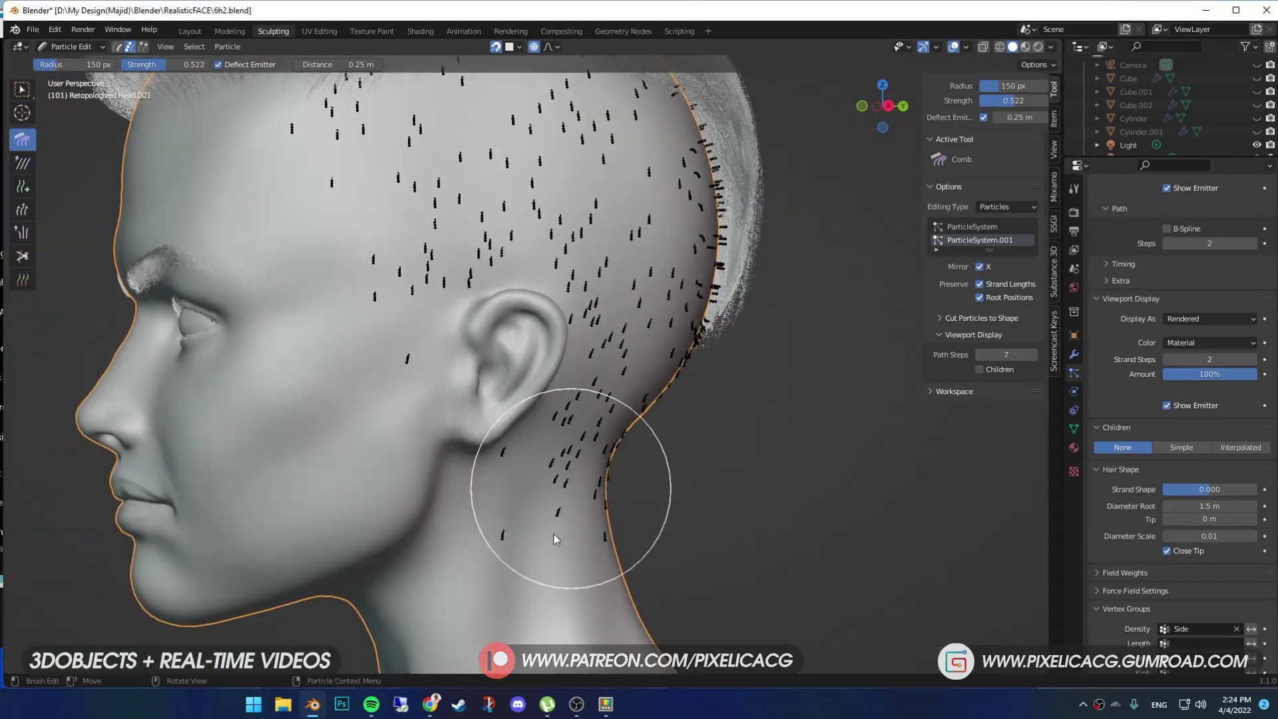
scroll(569, 271, up, 2)
middle_drag(569, 272, 684, 201)
mouse_move(650, 414)
middle_down()
mouse_move(650, 490)
mouse_move(620, 305)
mouse_move(565, 154)
mouse_move(679, 297)
middle_up()
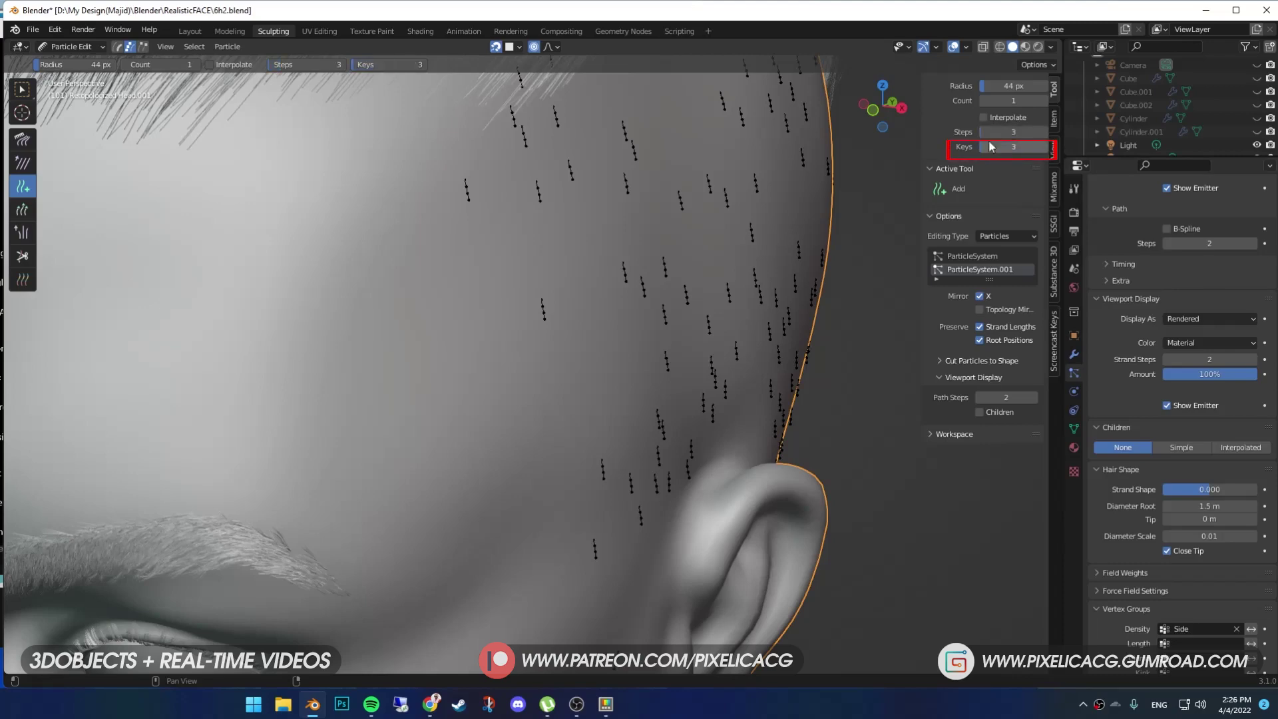
Step: Add short hairs on the side of the head with Steps and Keys of 3, and comb them with a radius of 174 px
middle_drag(646, 399, 671, 317)
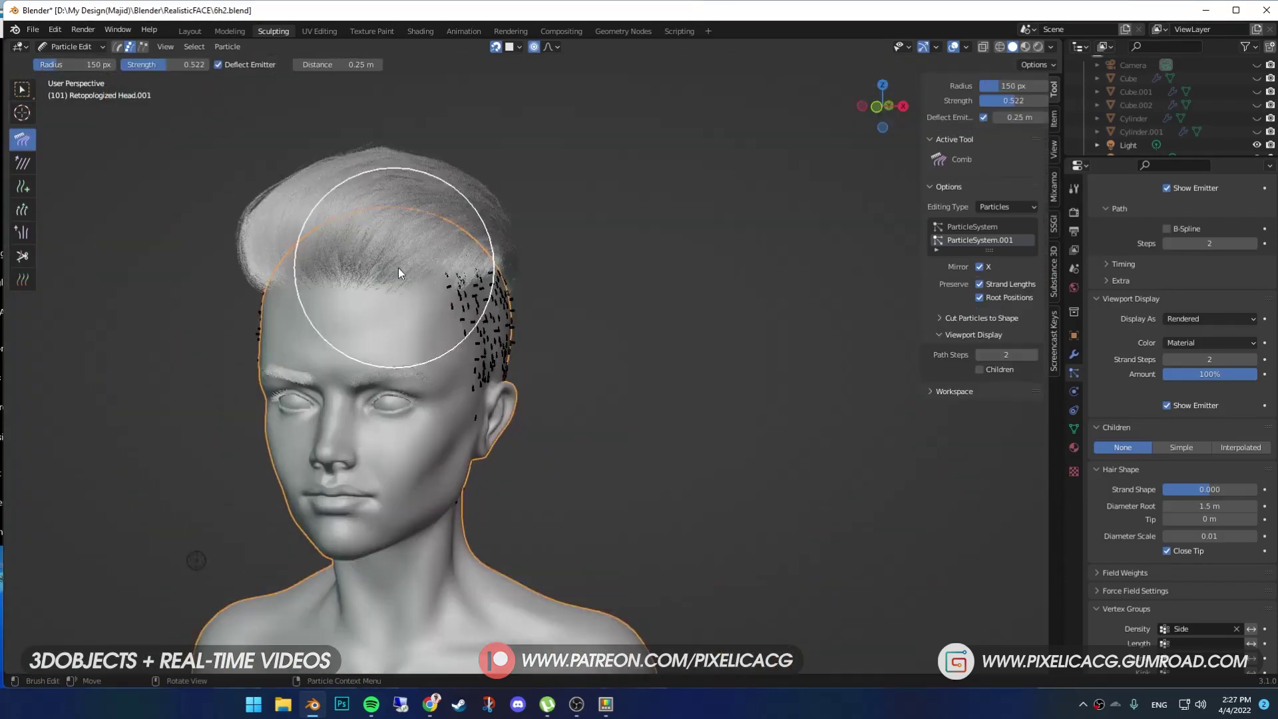
middle_drag(537, 324, 404, 195)
mouse_move(400, 245)
middle_down()
mouse_move(584, 213)
mouse_move(699, 519)
mouse_move(684, 342)
mouse_move(376, 287)
mouse_move(371, 357)
mouse_move(546, 455)
mouse_move(656, 408)
mouse_move(395, 297)
middle_up()
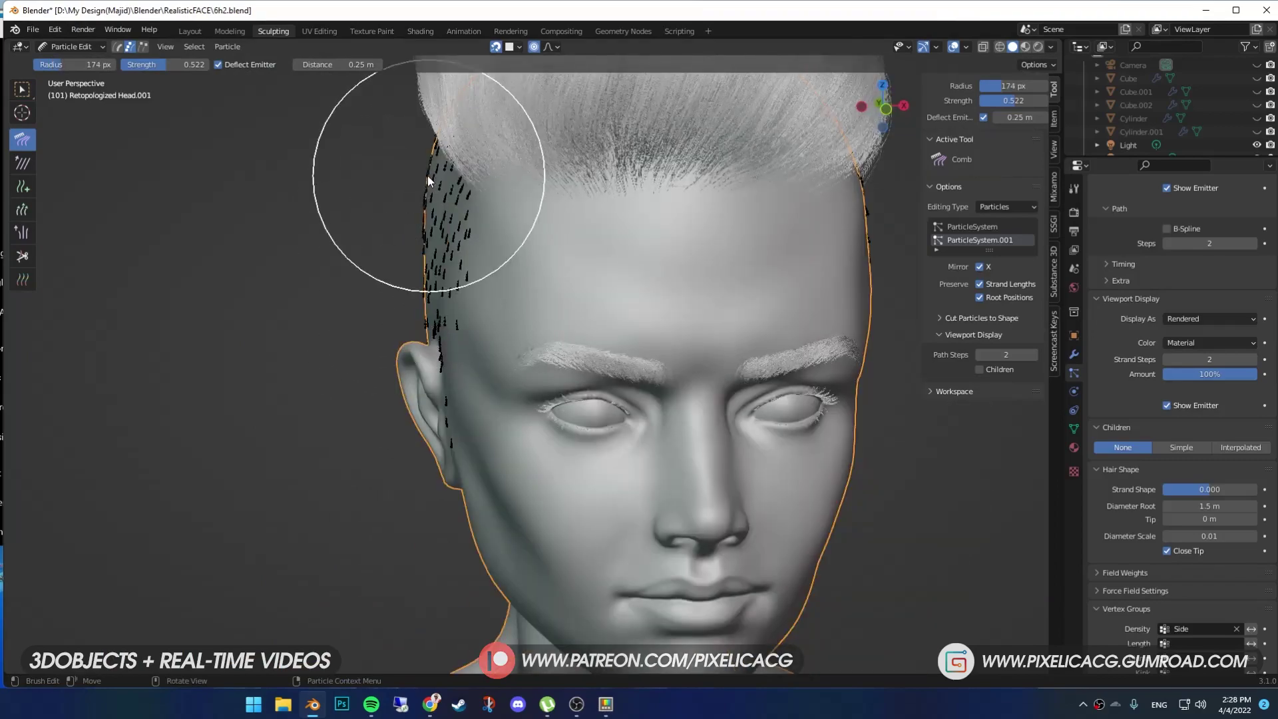
Step: Comb the short side hairs around the temple downward with a brush radius of 106 px
mouse_move(427, 176)
middle_down()
mouse_move(437, 270)
mouse_move(501, 293)
mouse_move(730, 273)
mouse_move(628, 222)
mouse_move(692, 344)
mouse_move(730, 302)
mouse_move(841, 319)
mouse_move(901, 352)
middle_up()
key(f)
click(684, 293)
shift+middle_drag(901, 352, 604, 379)
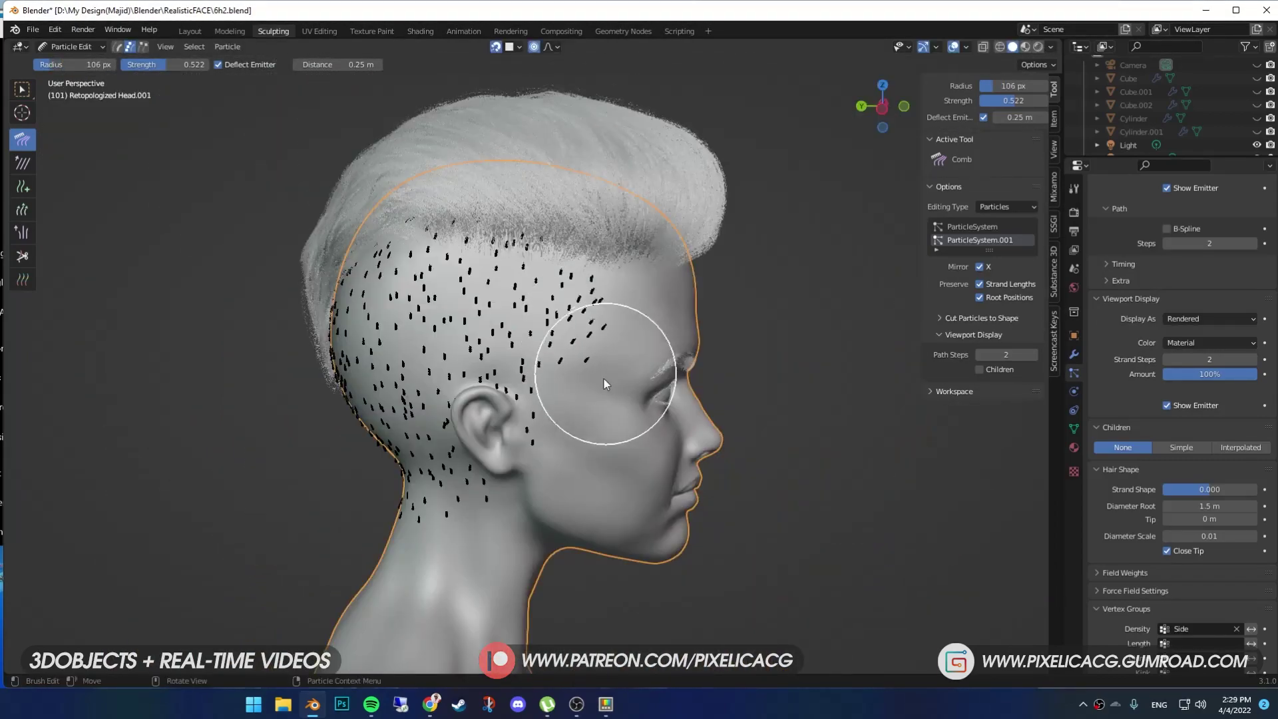
Step: Add a few short hairs in front of the ear to form a sideburn, using the Add brush at 44 px radius
middle_drag(690, 402, 456, 365)
key(f)
click(394, 362)
scroll(449, 426, up, 4)
click(22, 187)
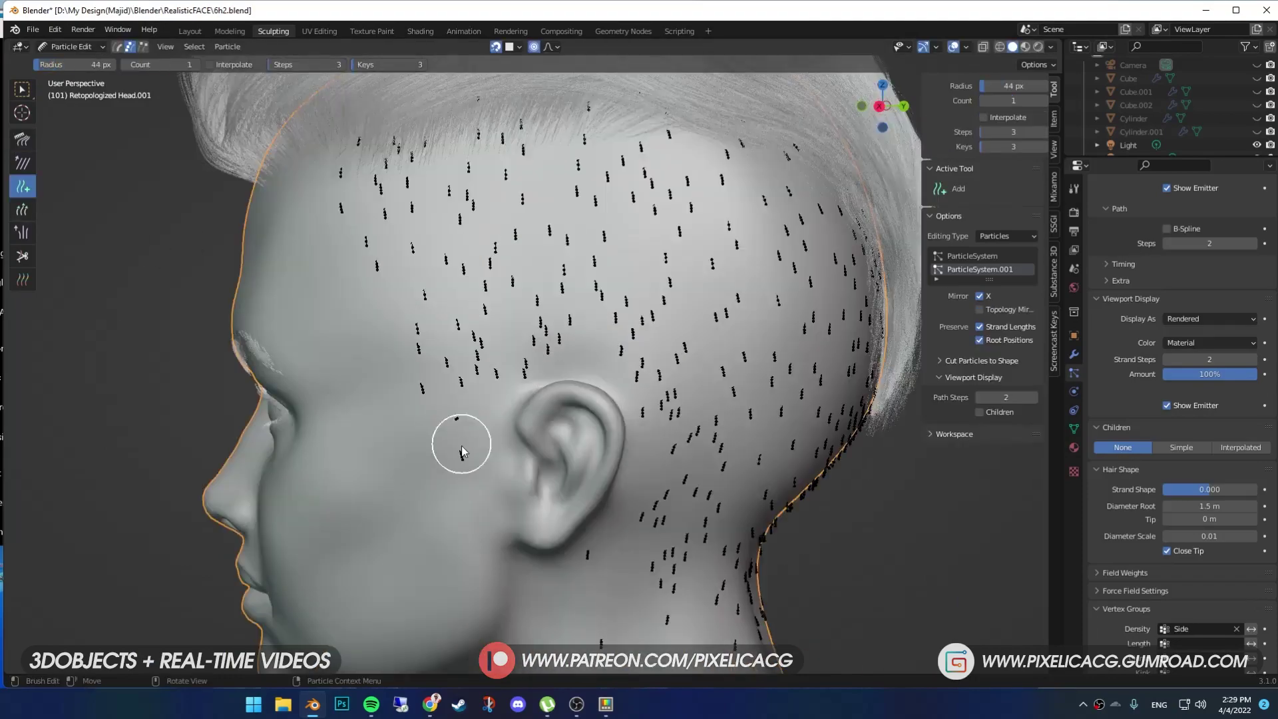
middle_drag(461, 446, 628, 445)
click(547, 378)
click(525, 411)
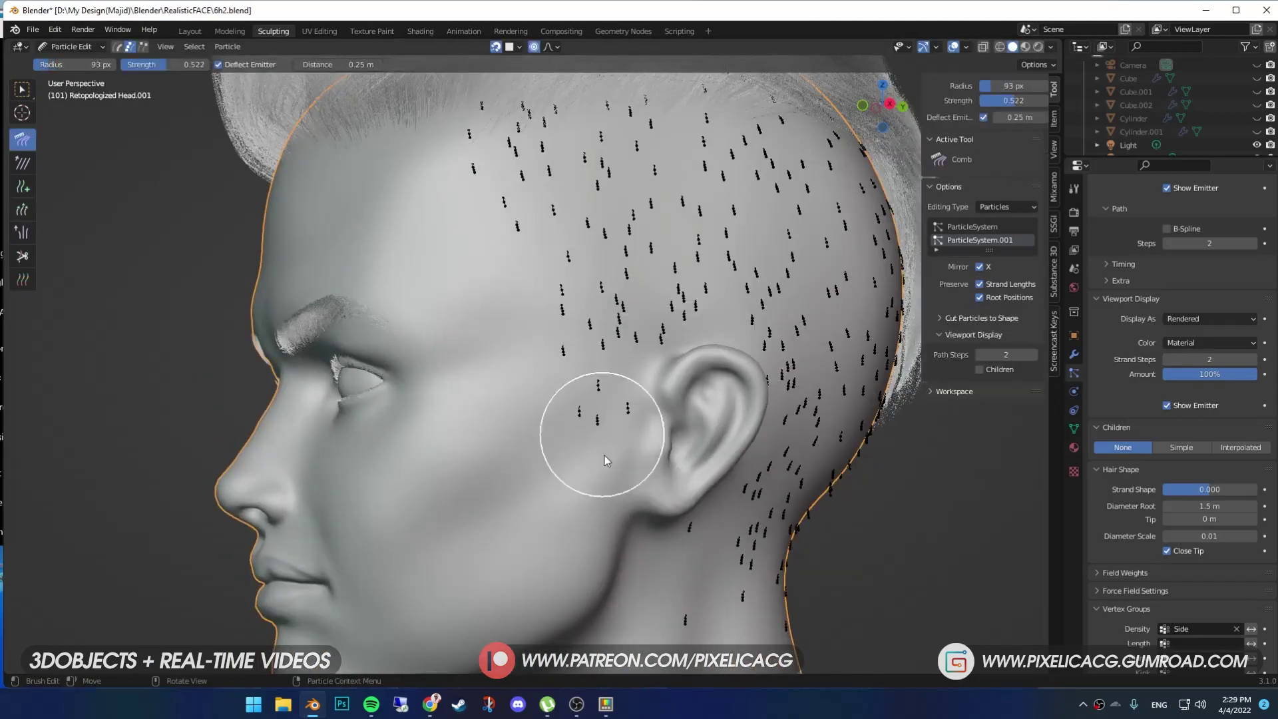
Step: Comb the side hairs close to the scalp from the side and front, with the brush radius enlarged to 225 px
middle_drag(605, 455, 672, 313)
key(f)
click(756, 313)
shift+middle_drag(374, 416, 659, 424)
key(f)
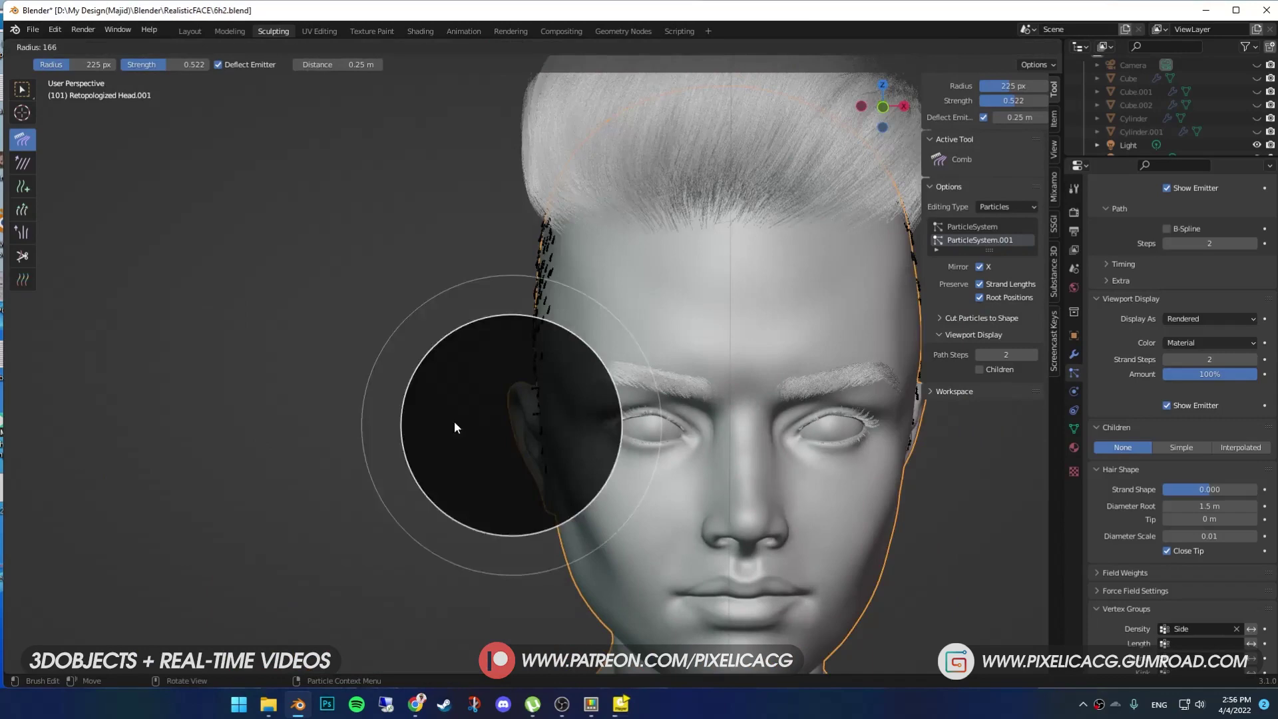
click(461, 422)
mouse_move(461, 426)
middle_down()
mouse_move(621, 447)
mouse_move(571, 281)
mouse_move(550, 417)
middle_up()
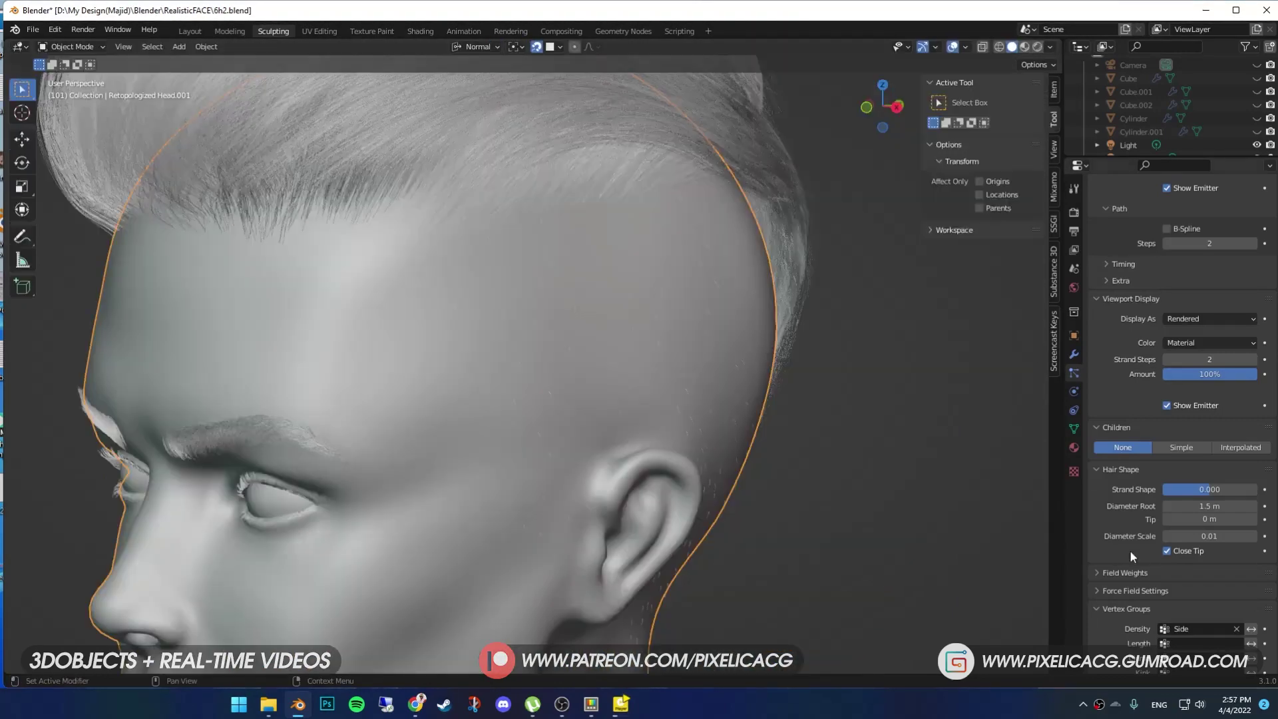
Step: Give the side hair Interpolated children with a Display Amount and Render Amount of 200
scroll(1131, 549, up, 4)
scroll(1131, 549, up, 3)
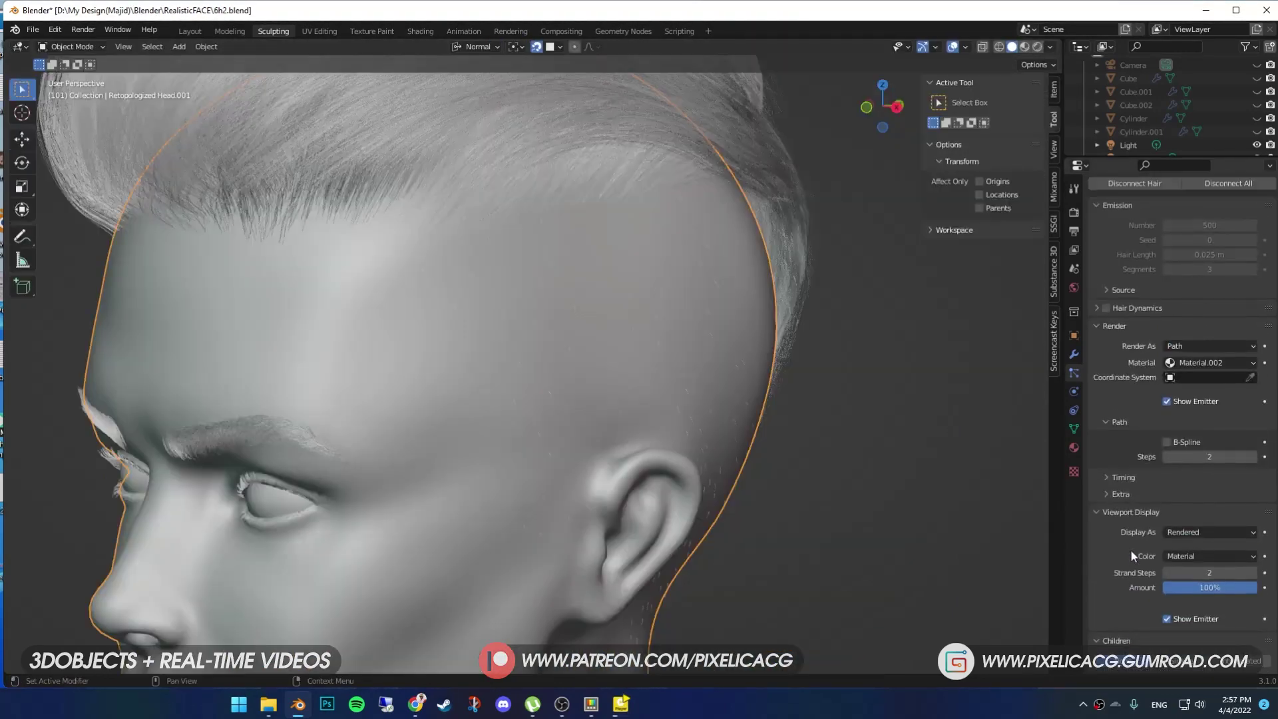
scroll(752, 460, up, 5)
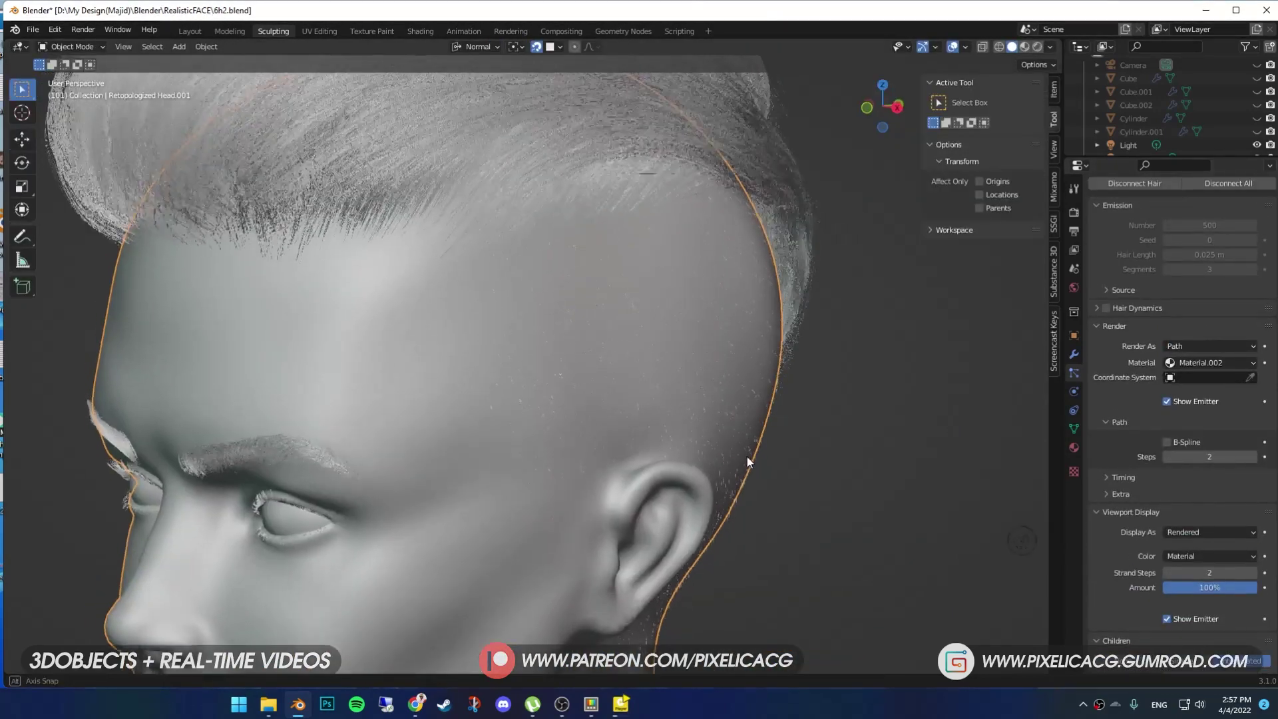
scroll(1194, 579, down, 4)
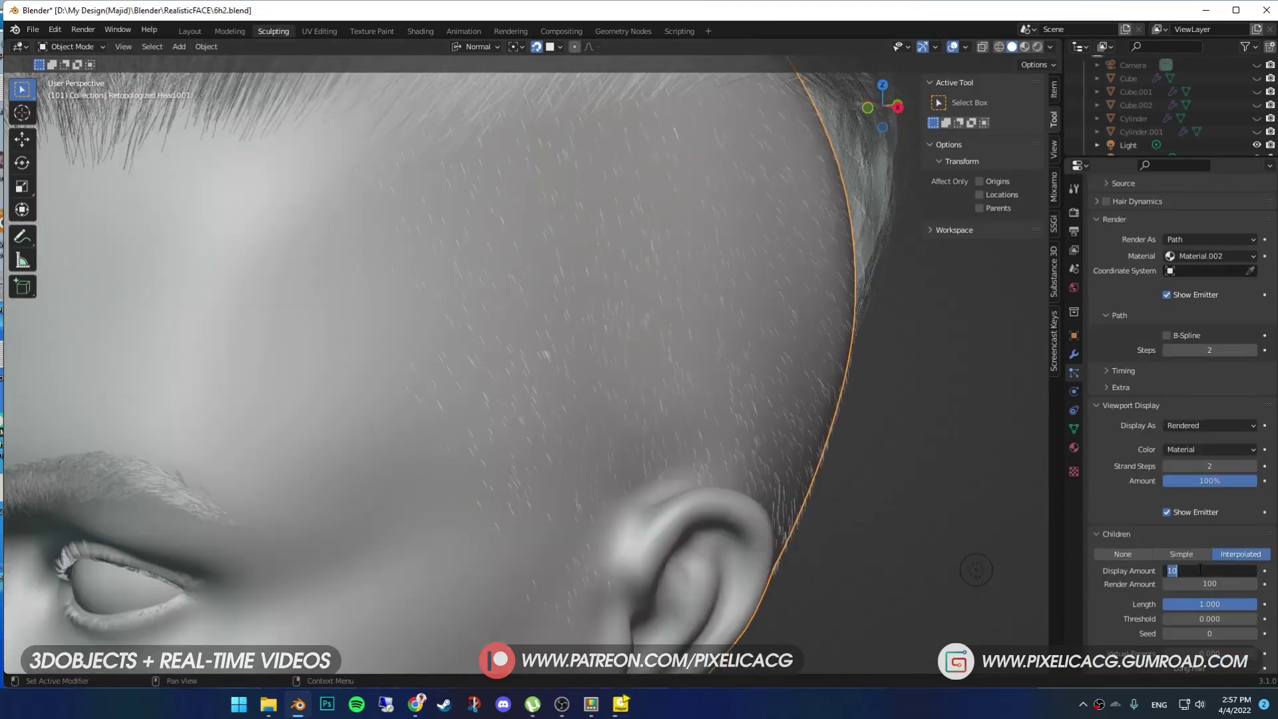
text(200)
key(Return)
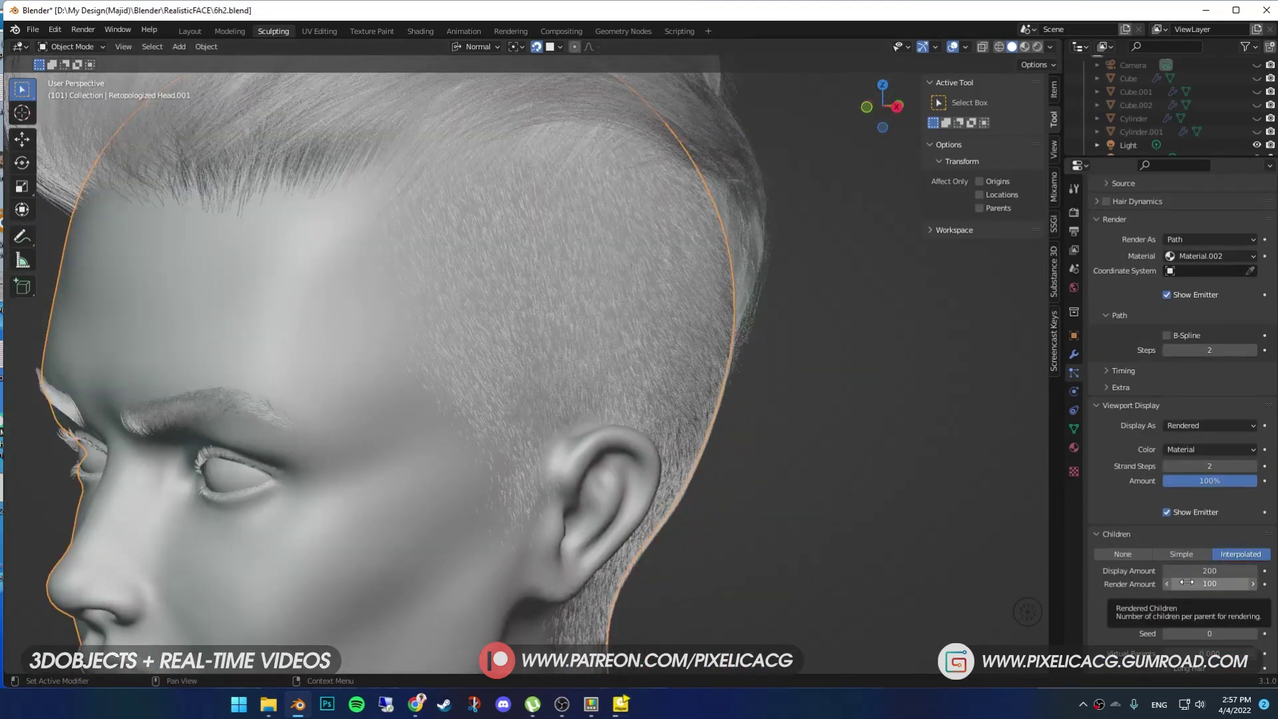
click(1189, 576)
text(20)
text(0)
key(Return)
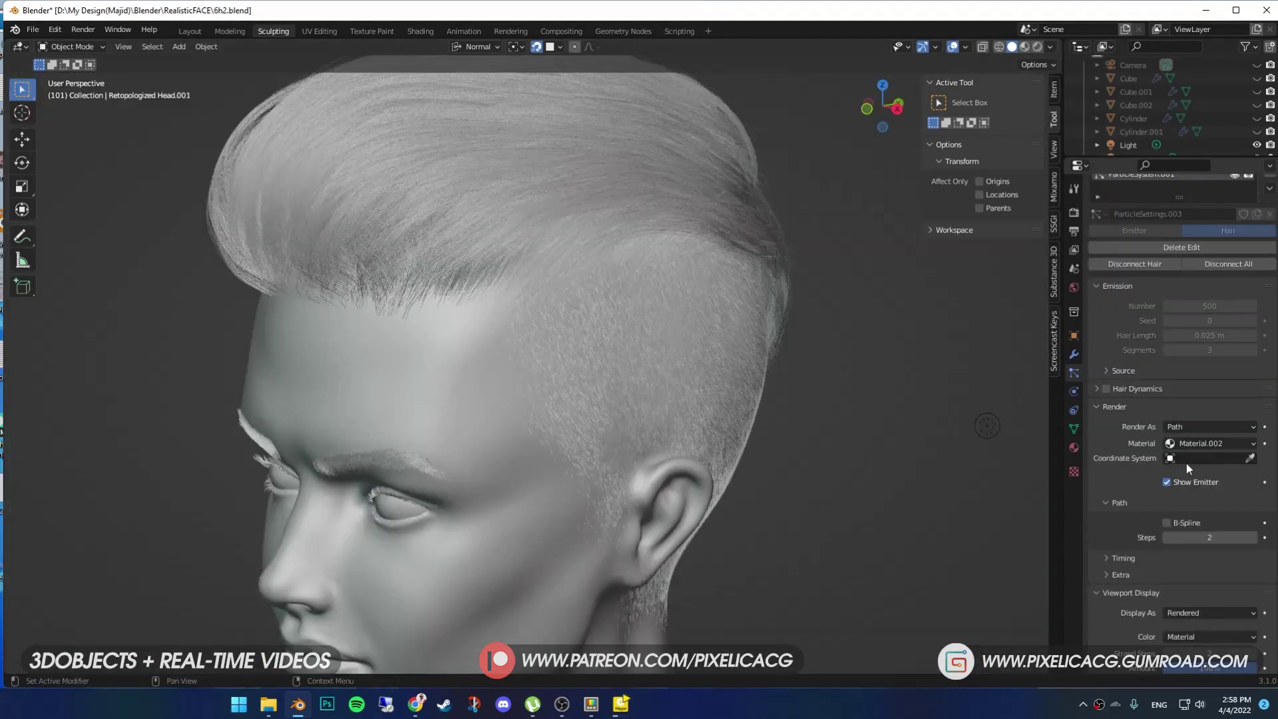
Step: Assign Material.003 to the side hair and switch the viewport to rendered shading
click(1194, 444)
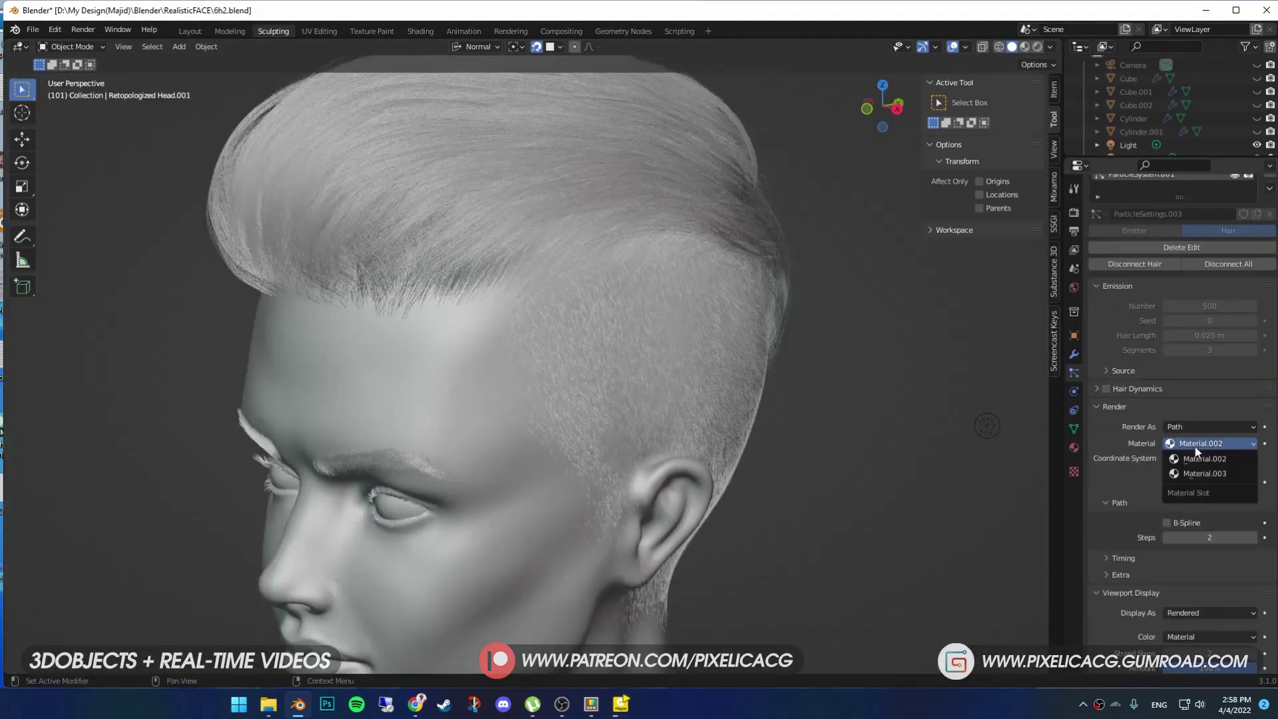
key(z)
click(871, 428)
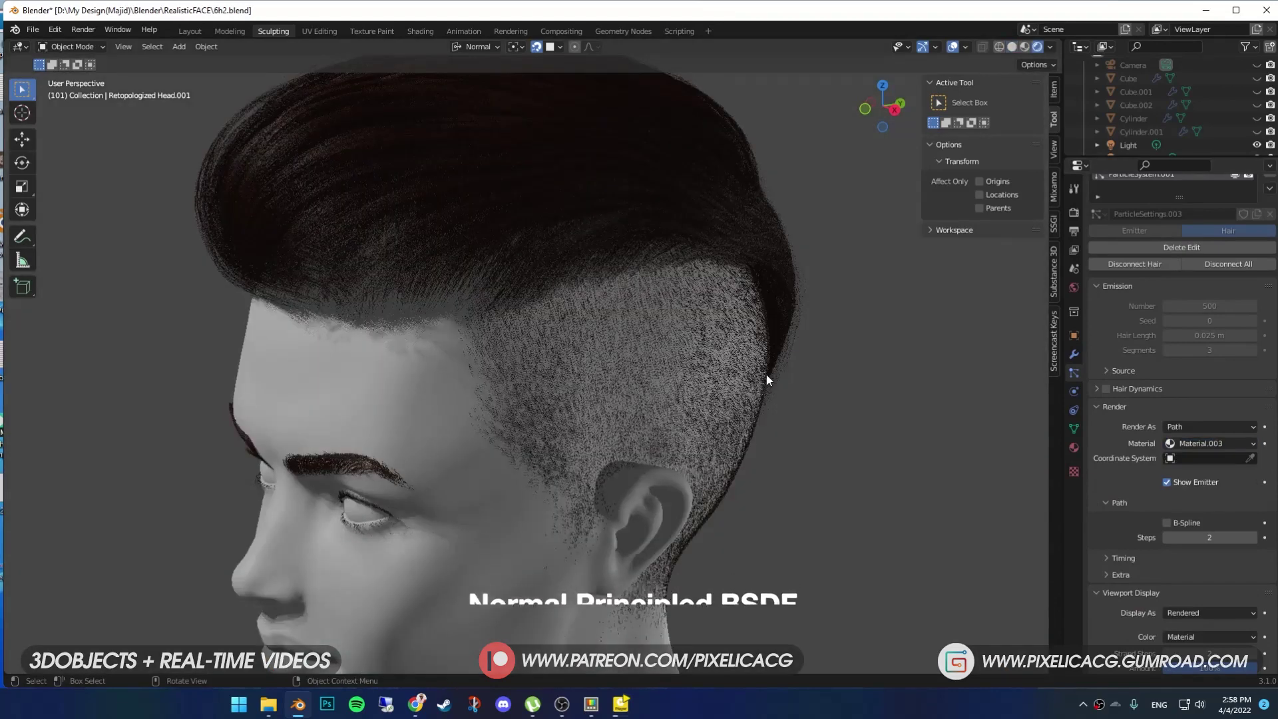
scroll(845, 385, down, 2)
middle_drag(765, 373, 818, 433)
scroll(702, 459, up, 5)
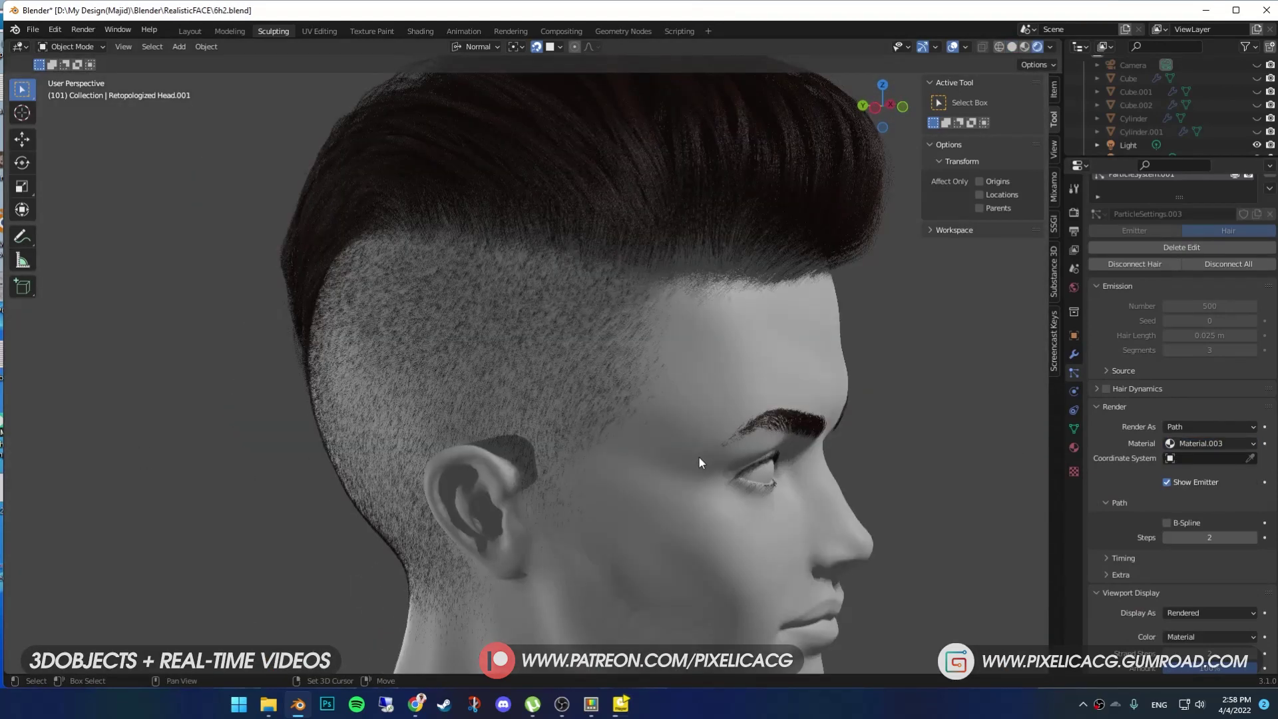
Step: Set the side hair's tip diameter to 0.05 m and assign the Side vertex group to its length
scroll(1151, 599, down, 15)
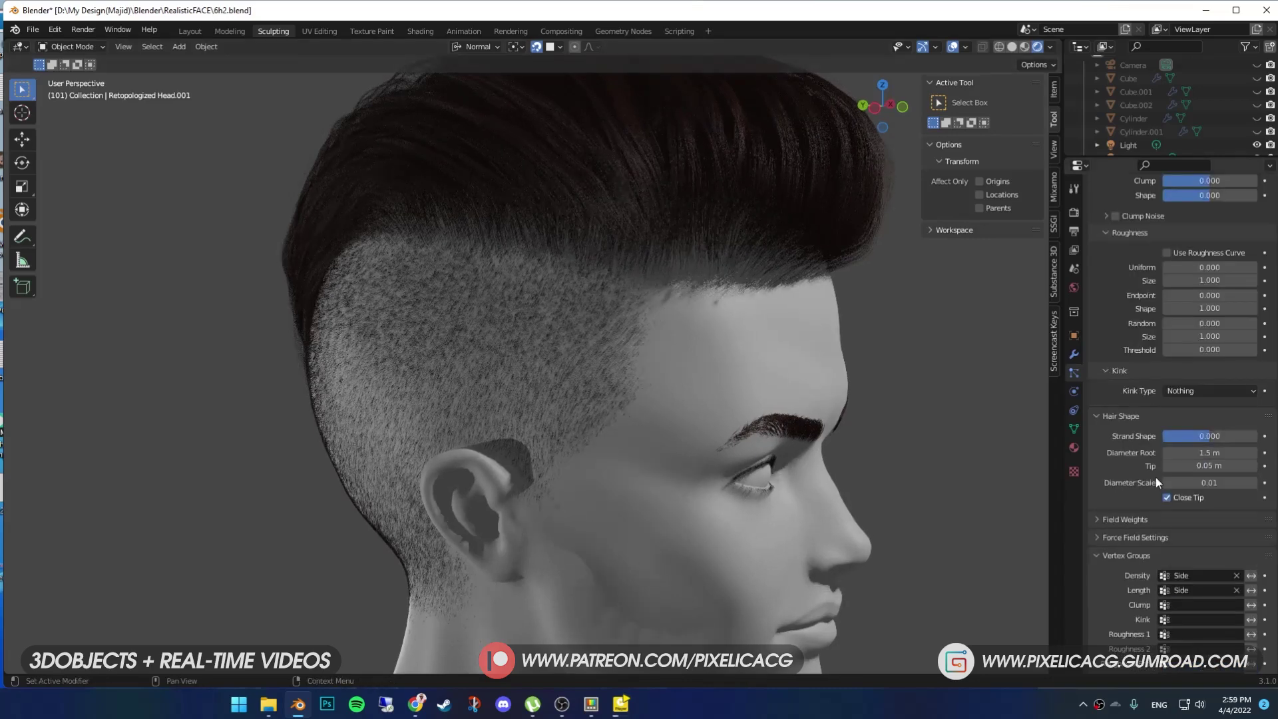
scroll(416, 470, down, 5)
middle_drag(729, 513, 539, 502)
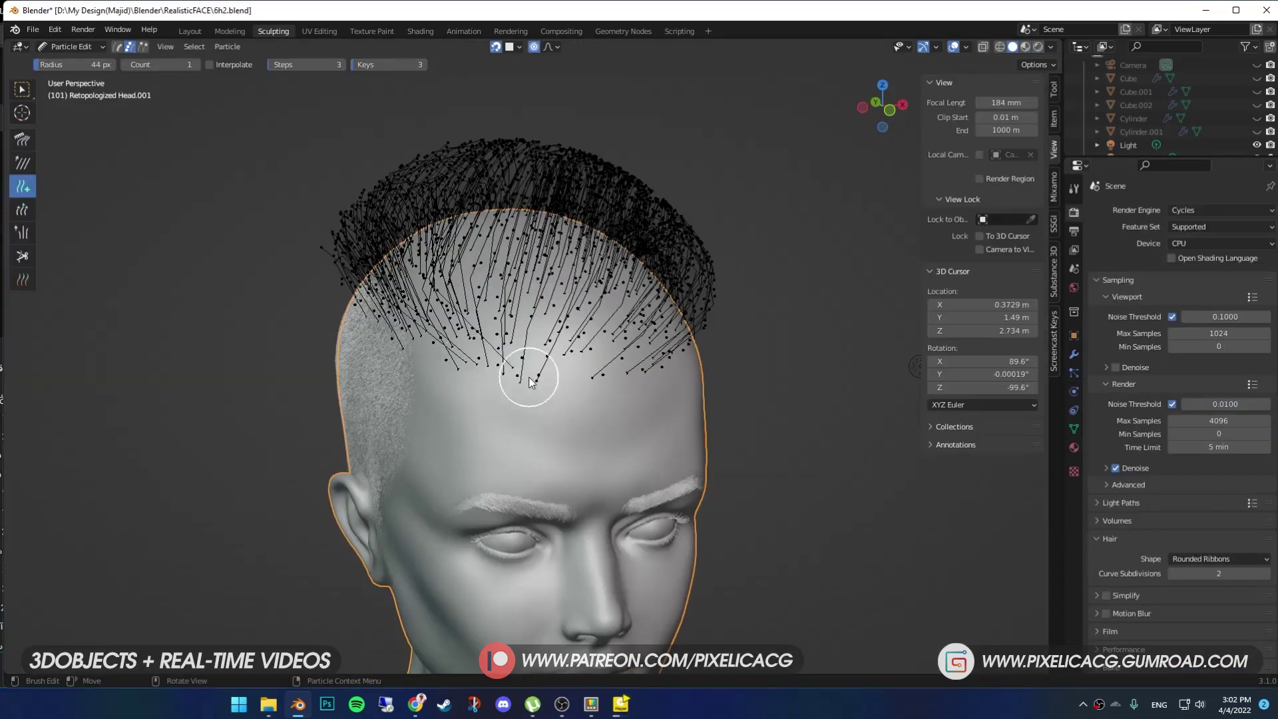
Step: Add long hairs along the front hairline and comb them back over the top with a radius of 284 px
mouse_move(529, 381)
middle_down()
mouse_move(499, 360)
mouse_move(479, 369)
mouse_move(512, 394)
mouse_move(512, 382)
mouse_move(466, 386)
mouse_move(450, 366)
mouse_move(494, 384)
middle_up()
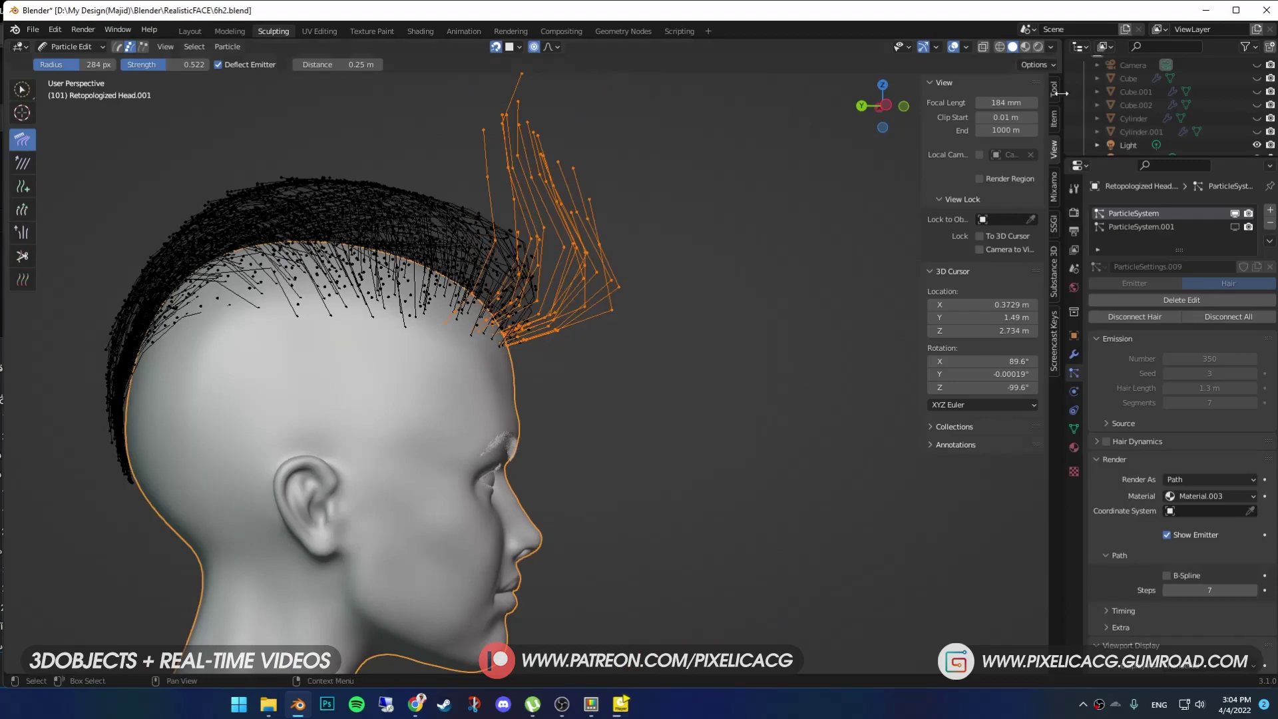
click(1054, 90)
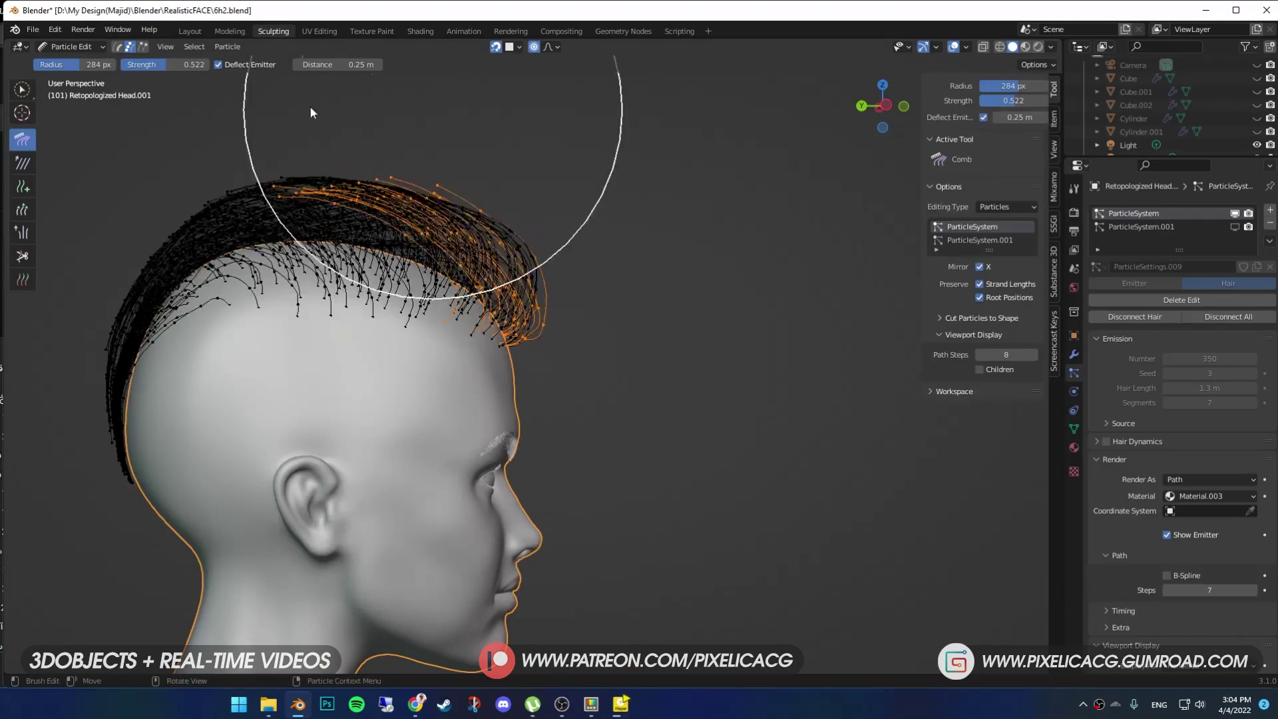
drag(581, 248, 480, 203)
mouse_move(444, 211)
middle_down()
mouse_move(337, 251)
mouse_move(266, 342)
middle_up()
Step: Comb the long top hair from the top view with a brush radius of 237 px
key(f)
click(557, 149)
key(KP_7)
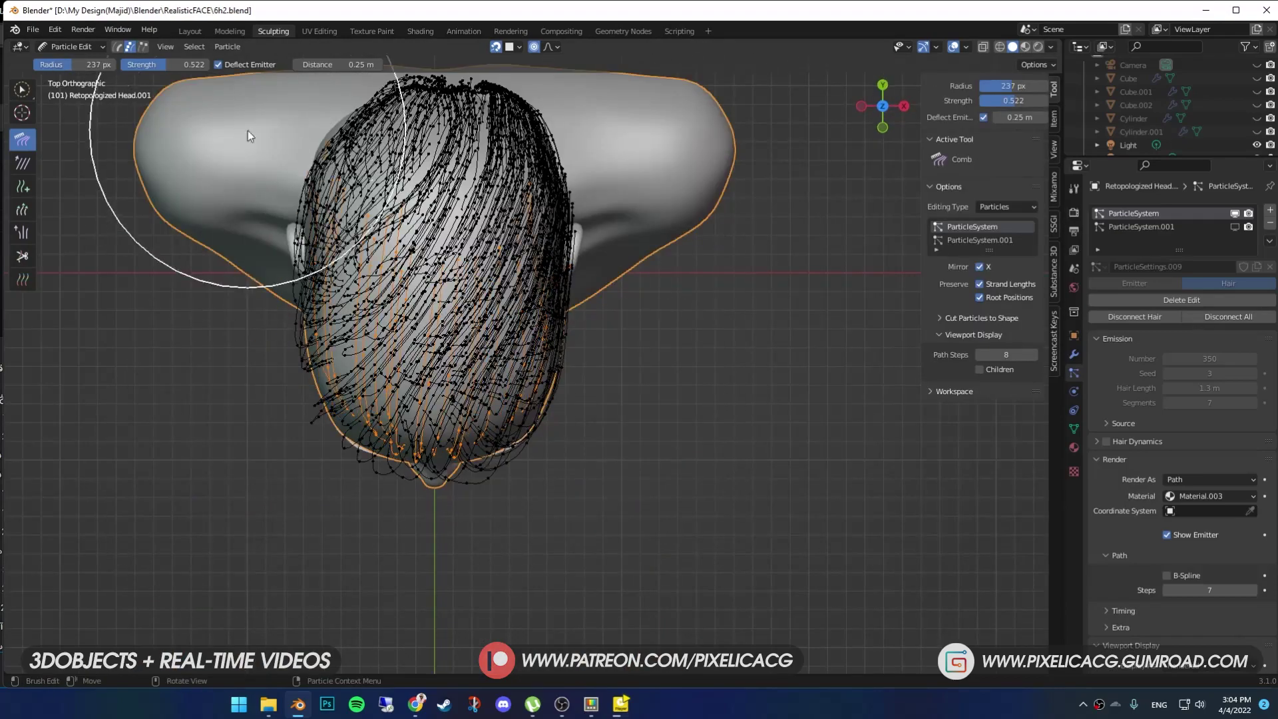
Step: Shape the long top hair by combing it from the side and other angles, starting at 295 px and varying the brush radius
key(ctrl+KP_3)
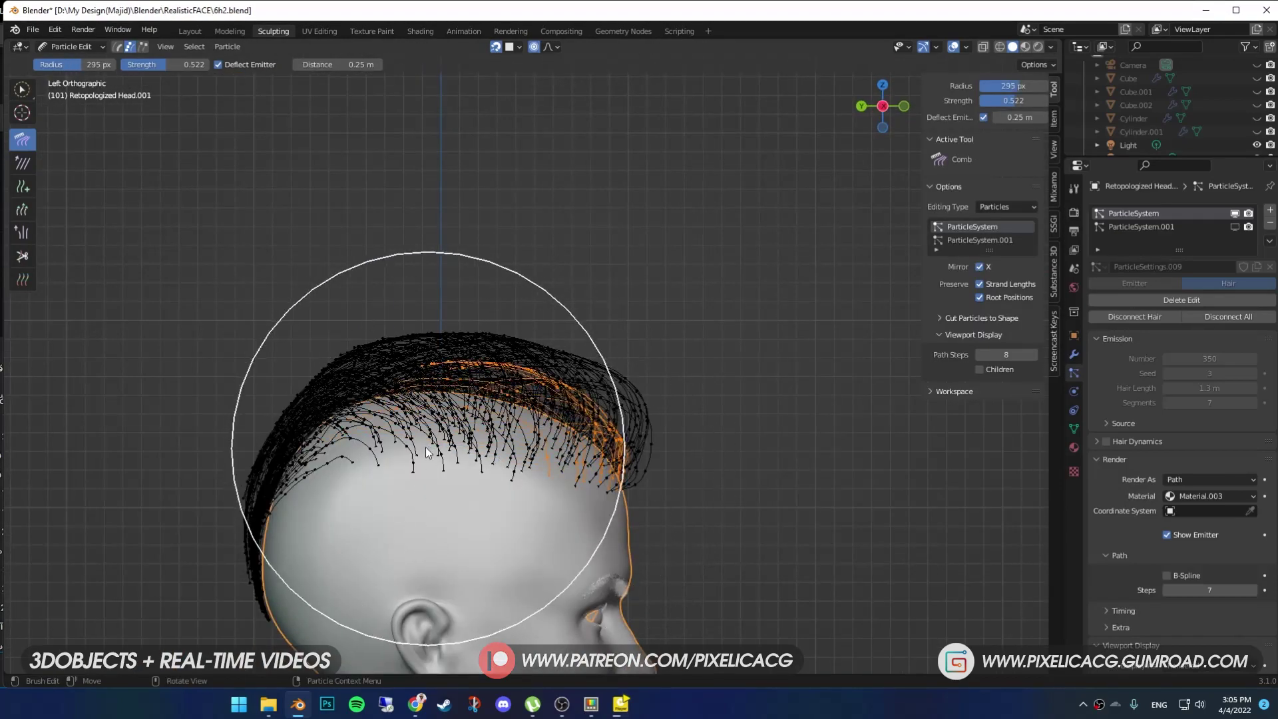
key(f)
click(734, 449)
mouse_move(616, 425)
middle_down()
mouse_move(525, 461)
mouse_move(516, 407)
mouse_move(475, 521)
mouse_move(597, 522)
middle_up()
key(f)
click(445, 460)
scroll(475, 521, up, 4)
key(f)
click(752, 521)
mouse_move(752, 522)
middle_down()
mouse_move(680, 466)
mouse_move(393, 567)
mouse_move(506, 570)
middle_up()
key(f)
click(366, 571)
key(f)
click(244, 463)
middle_drag(325, 382, 596, 576)
key(ctrl+Tab)
key(ctrl+Tab)
key(ctrl+Tab)
click(491, 575)
middle_drag(490, 575, 637, 460)
key(Tab)
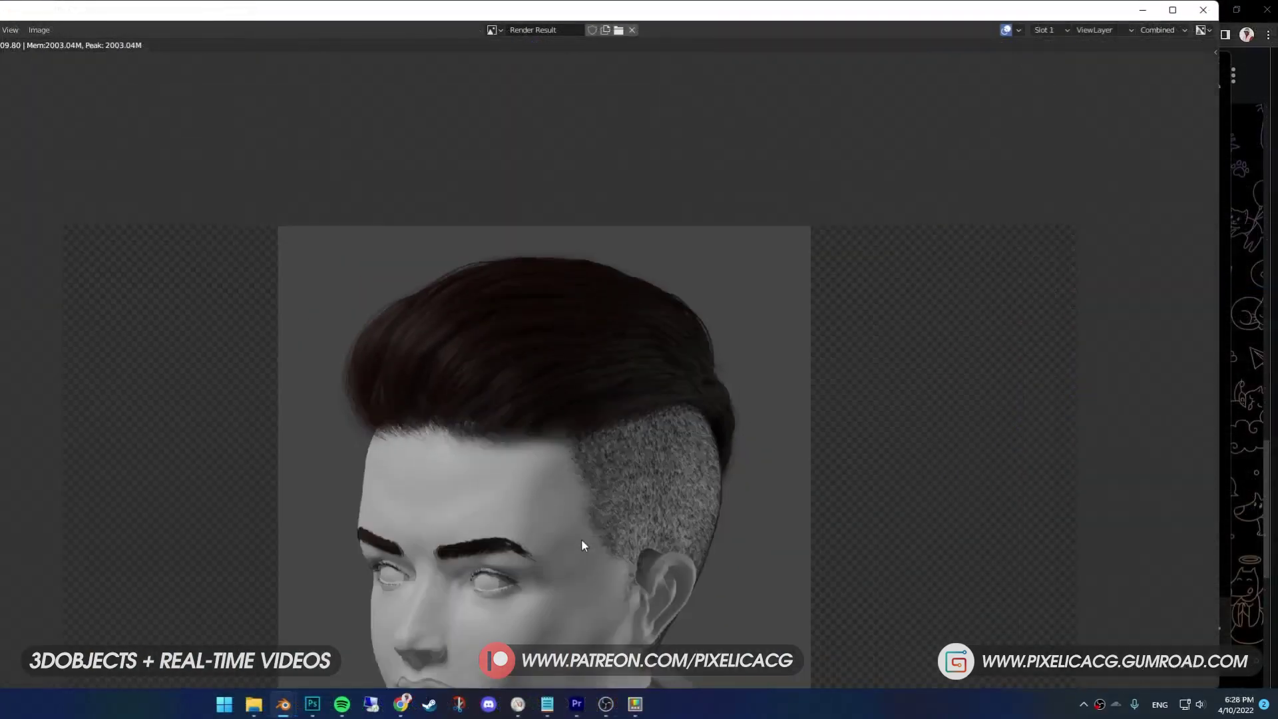
Step: Examine the rendered hairstyle from the front and back, including a close look at the purple hair version
scroll(580, 537, down, 2)
scroll(580, 537, up, 3)
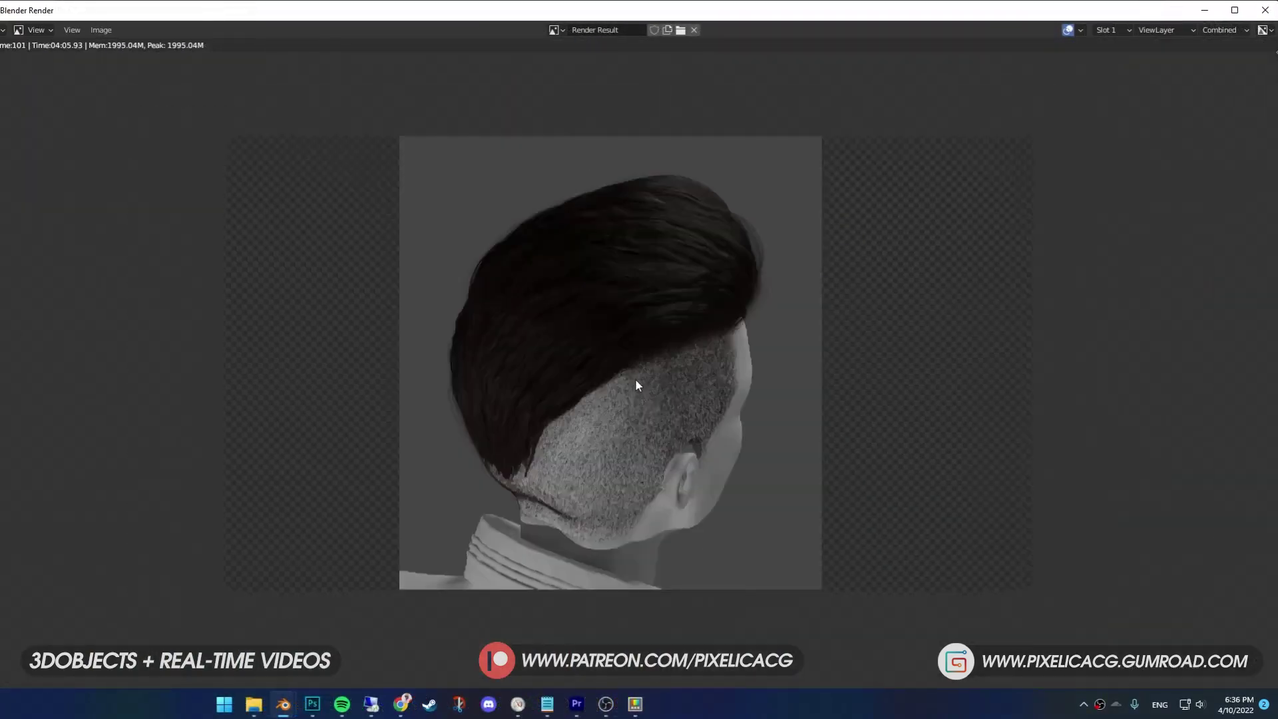
scroll(635, 378, up, 3)
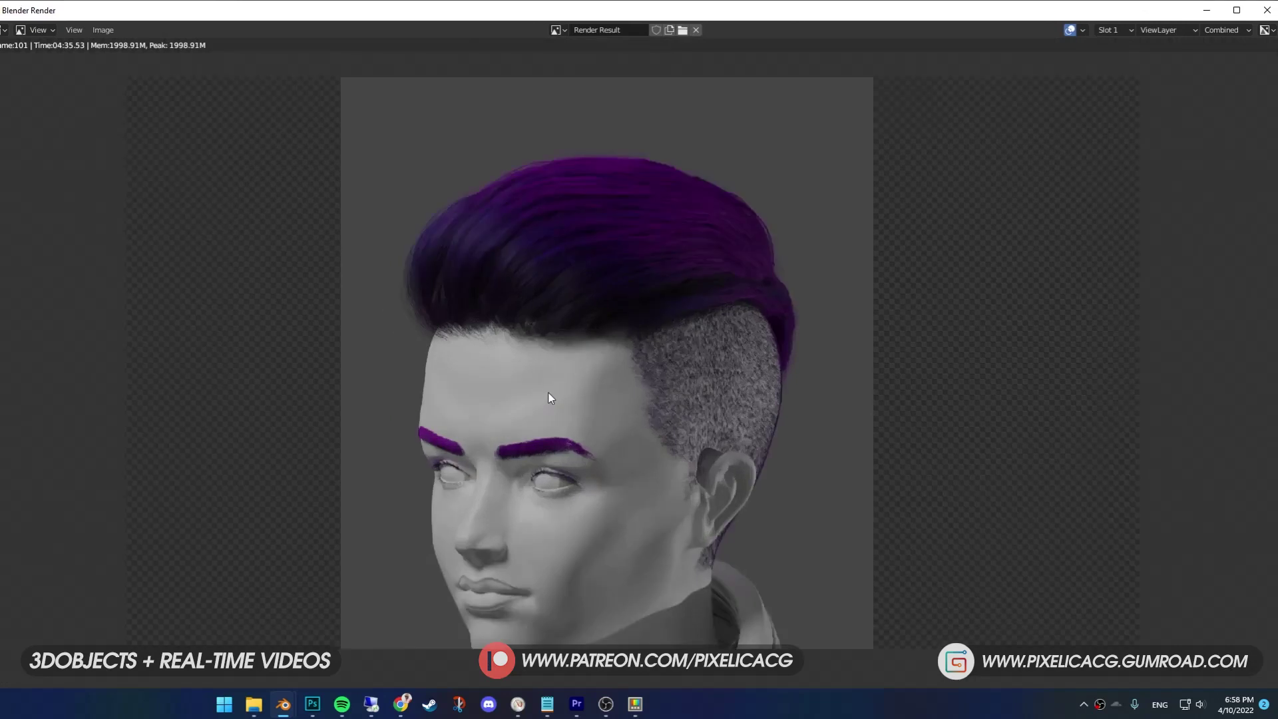
scroll(549, 393, up, 4)
scroll(529, 520, up, 1)
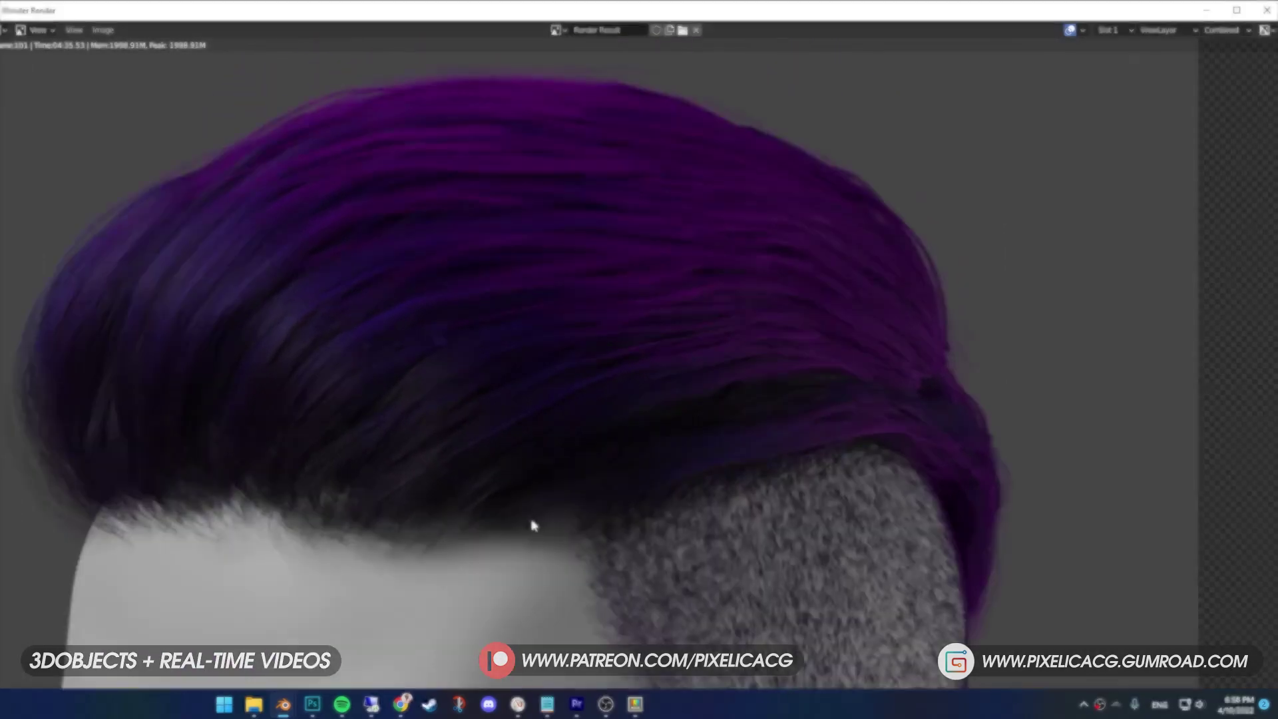
middle_drag(529, 520, 532, 545)
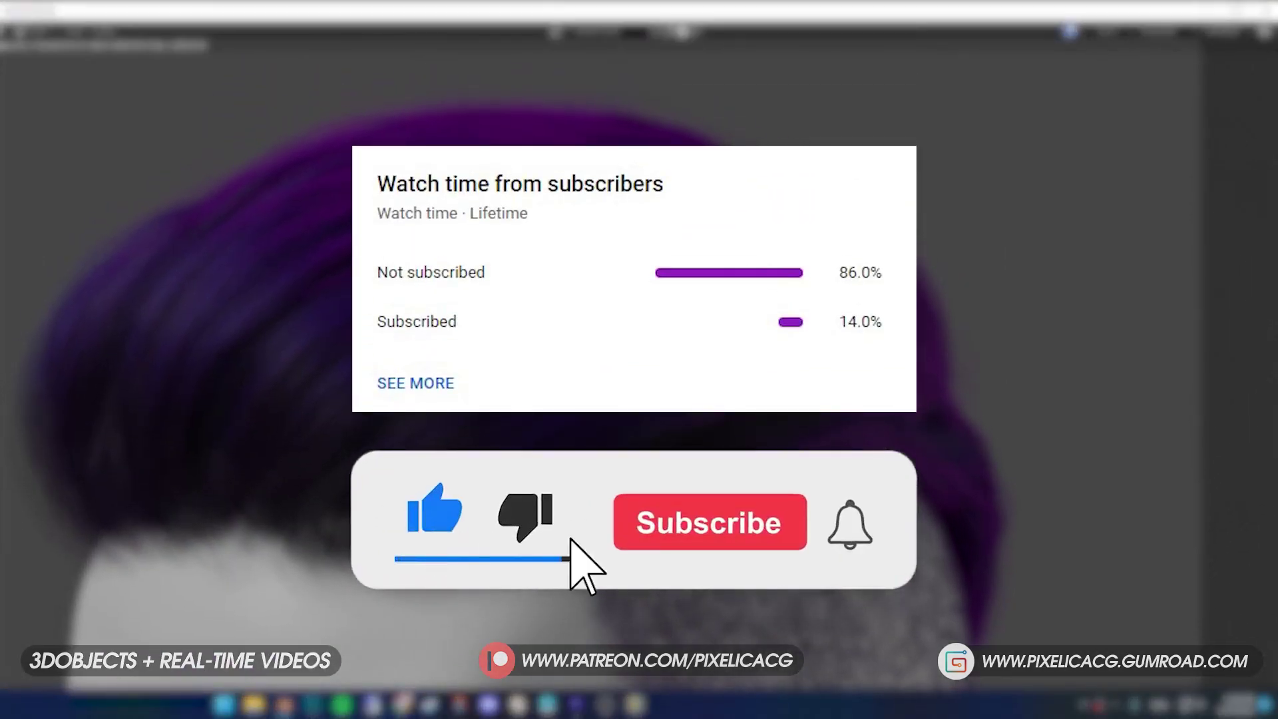